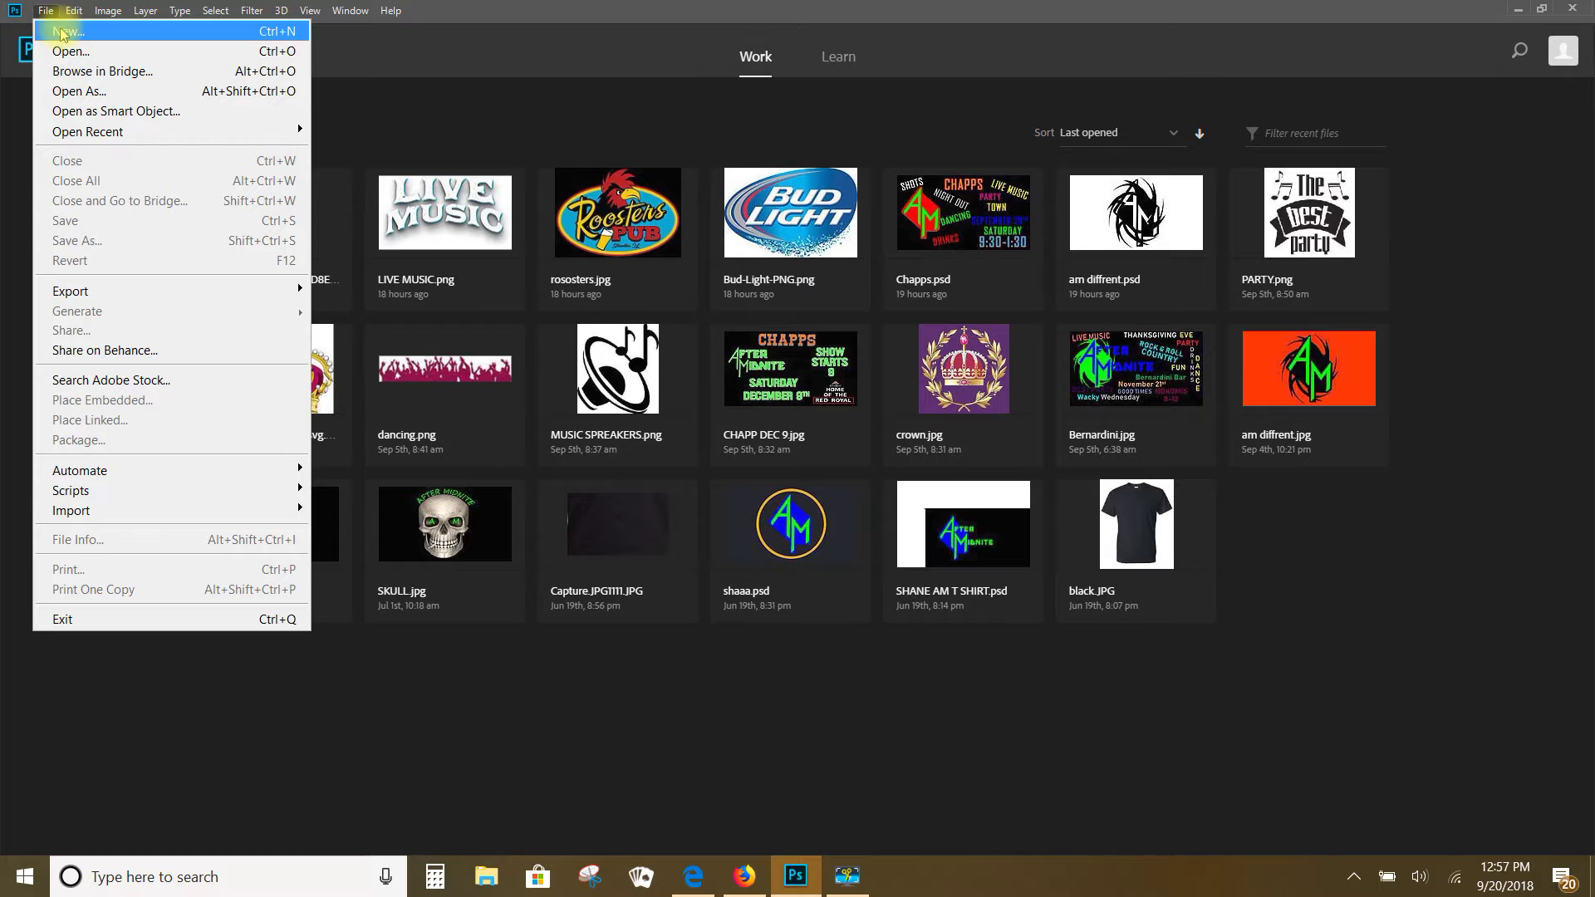
Start a new document from the Web Most Common 1366 x 768 px preset and name it HAND DIVER.
{"action": "left_click", "coordinate": [63, 34]}
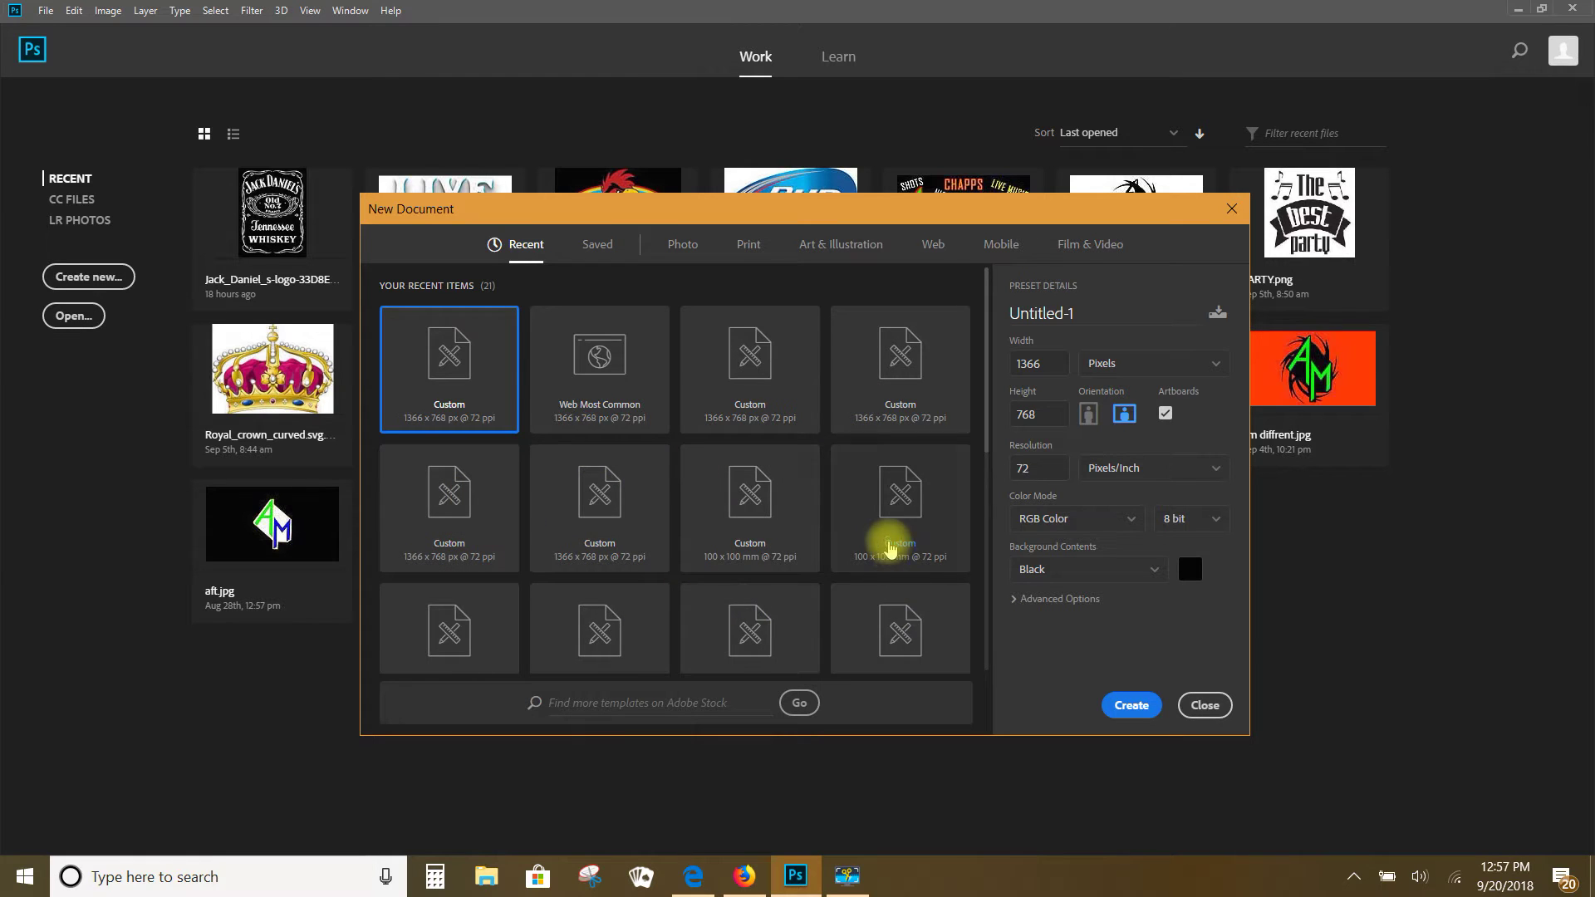
{"action": "scroll", "coordinate": [883, 536], "scroll_direction": "down", "scroll_amount": 5}
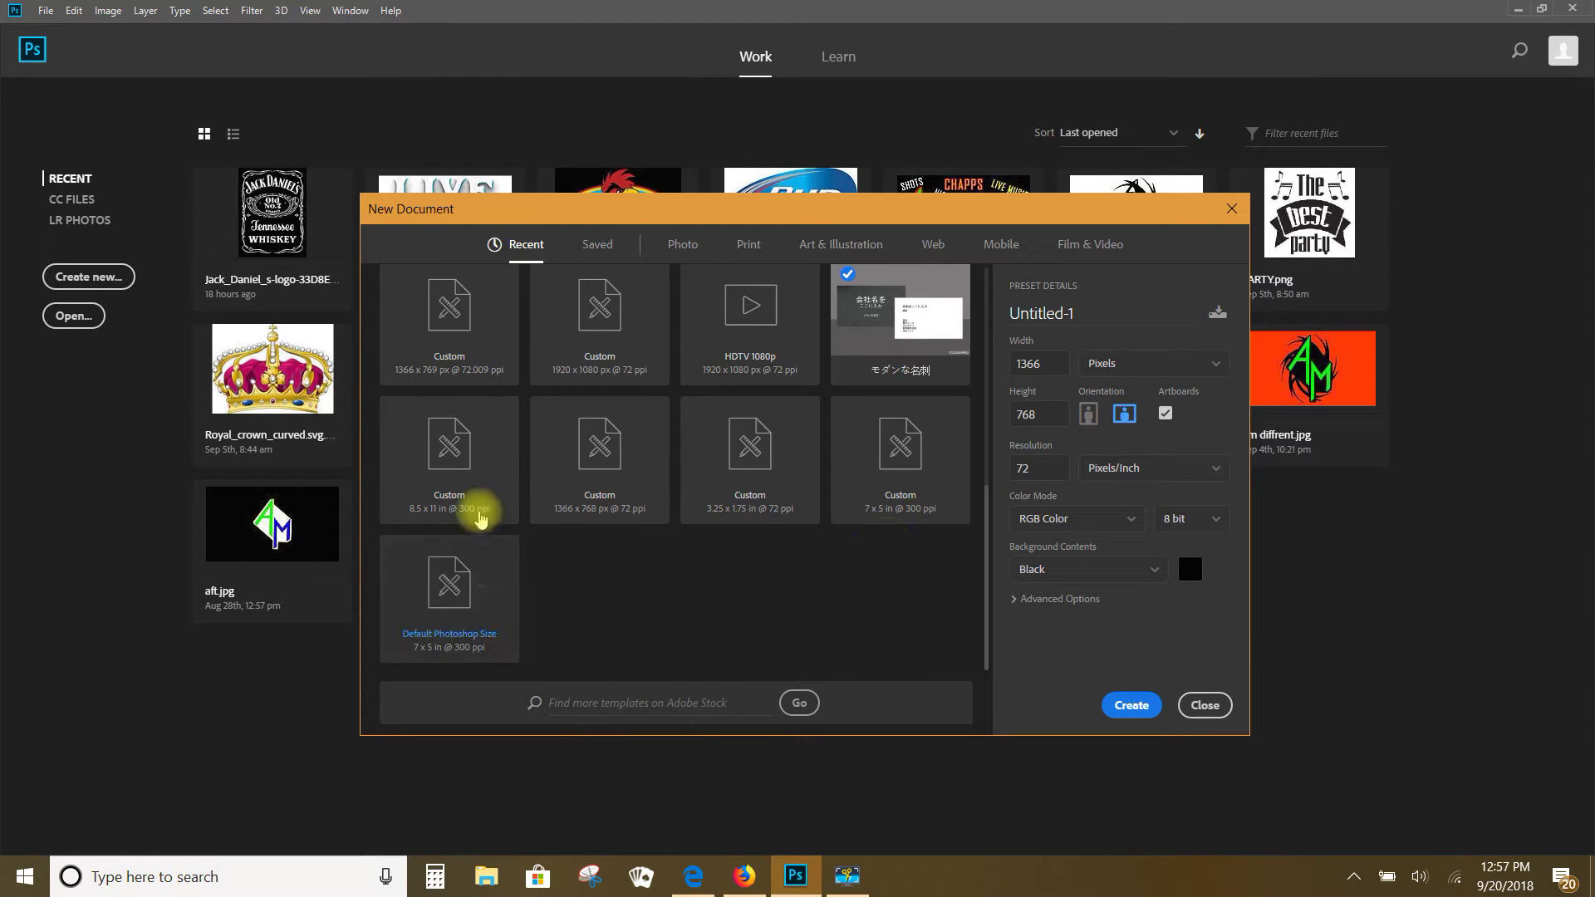
{"action": "scroll", "coordinate": [782, 475], "scroll_direction": "up", "scroll_amount": 5}
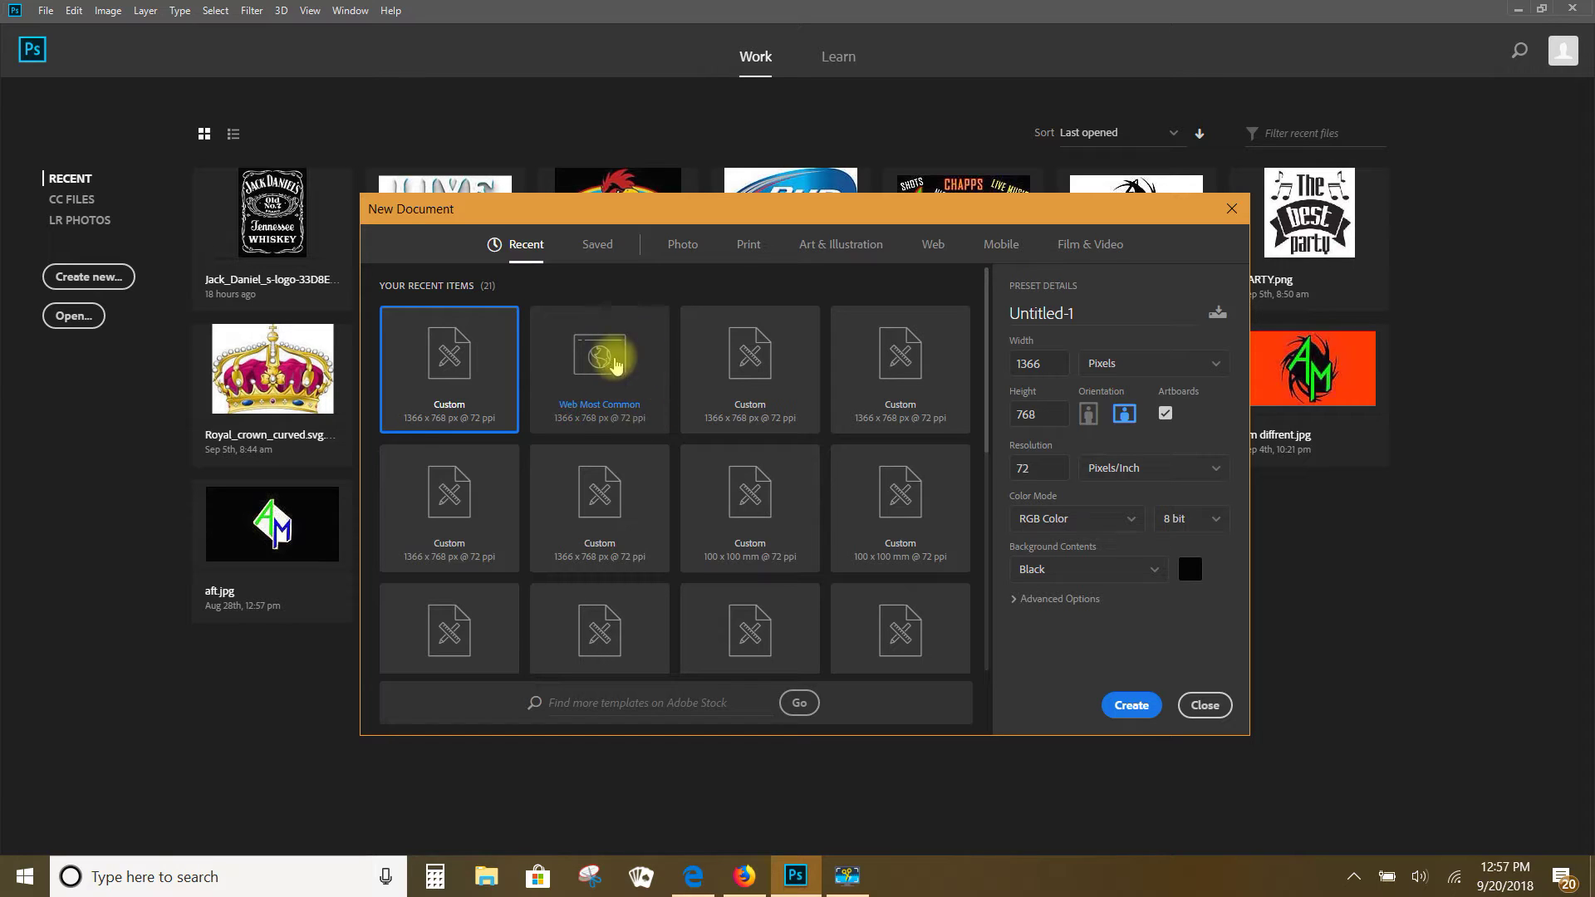
{"action": "left_click", "coordinate": [606, 363]}
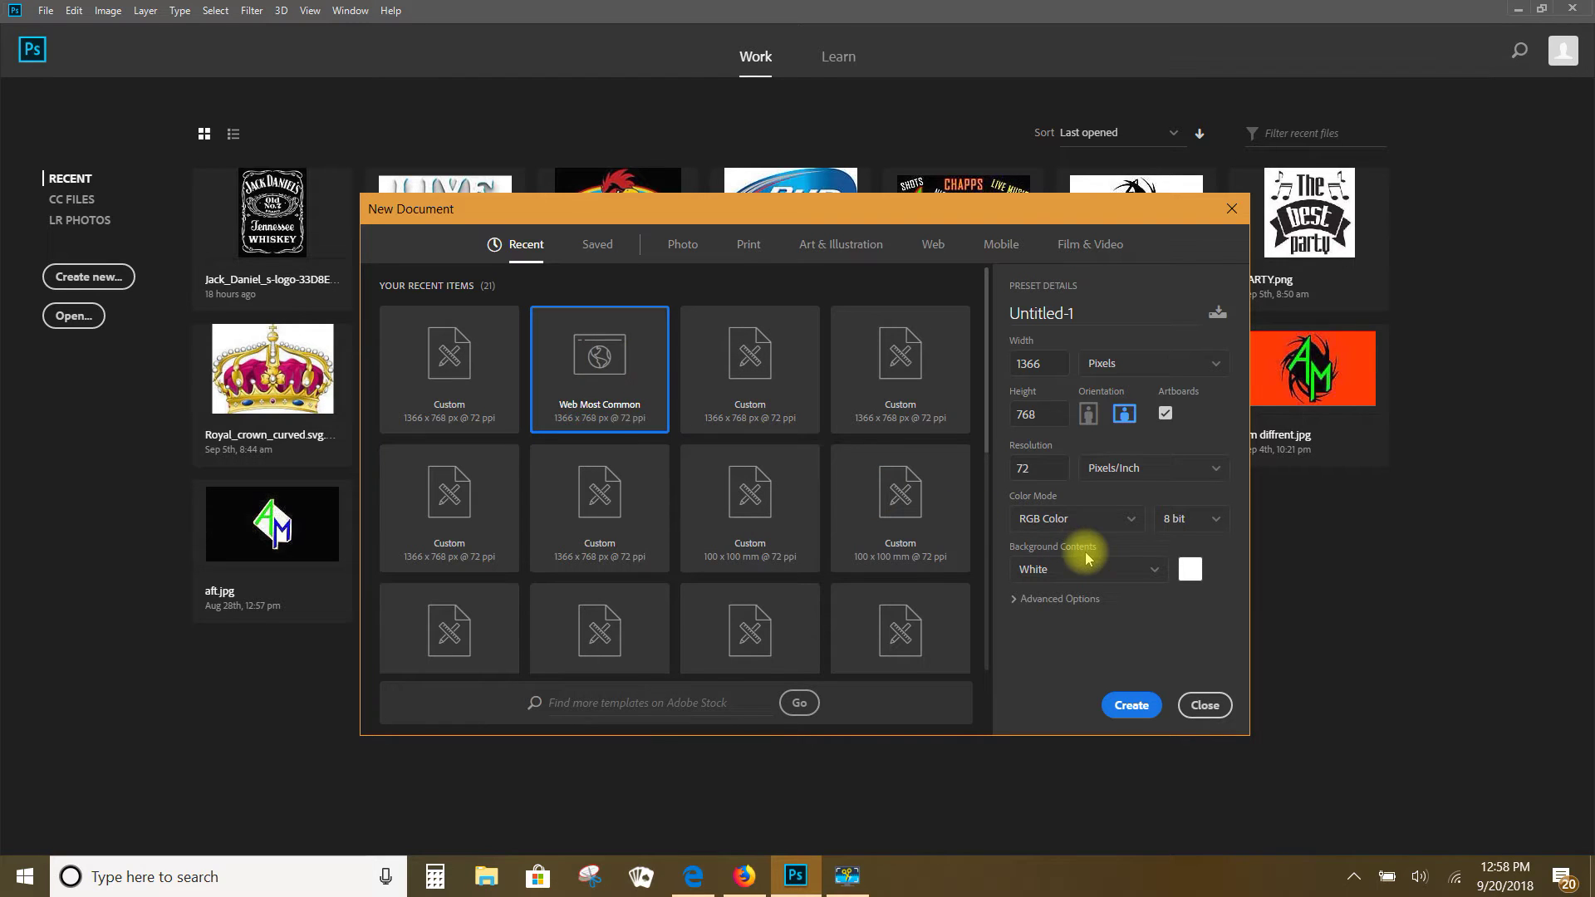
{"action": "left_click", "coordinate": [1082, 319]}
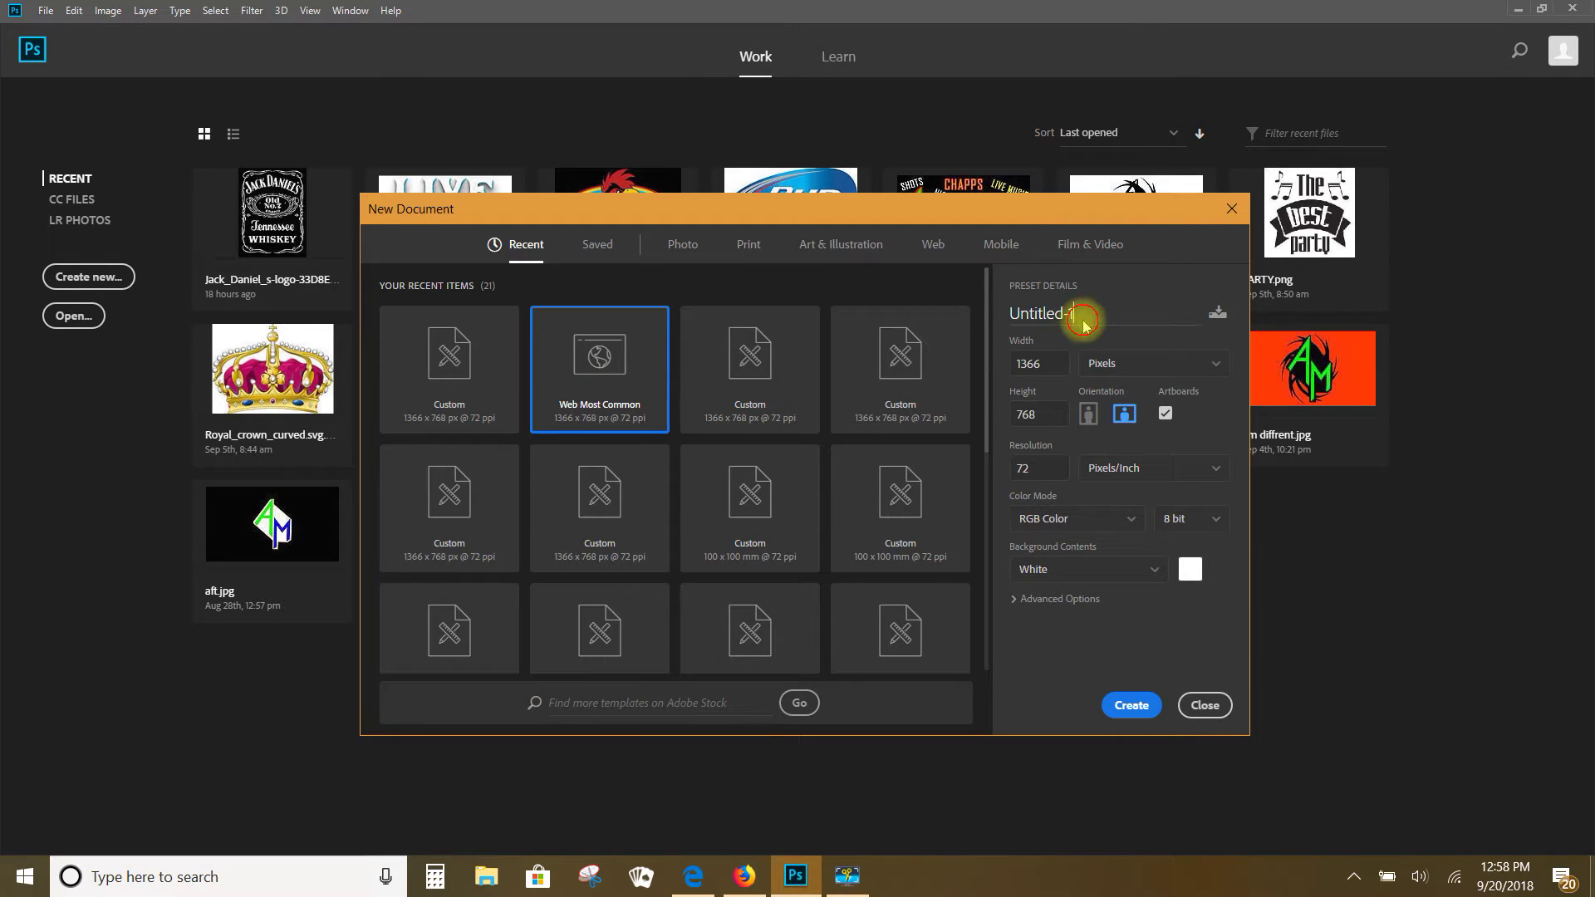
{"action": "left_click_drag", "start_coordinate": [1084, 320], "coordinate": [974, 323]}
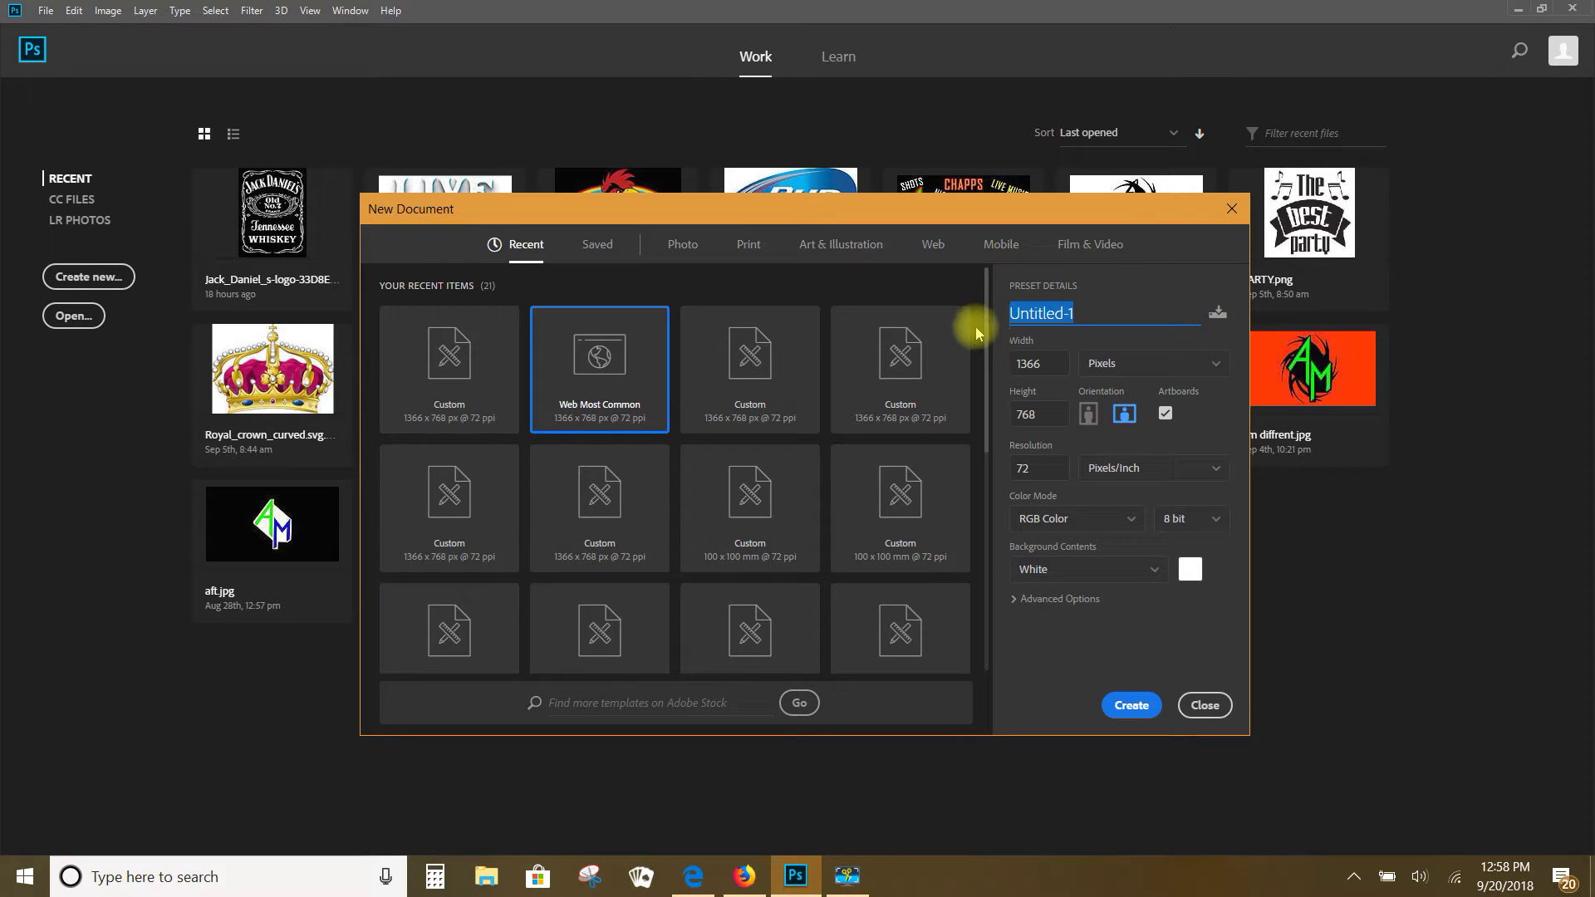
{"action": "type", "text": "h"}
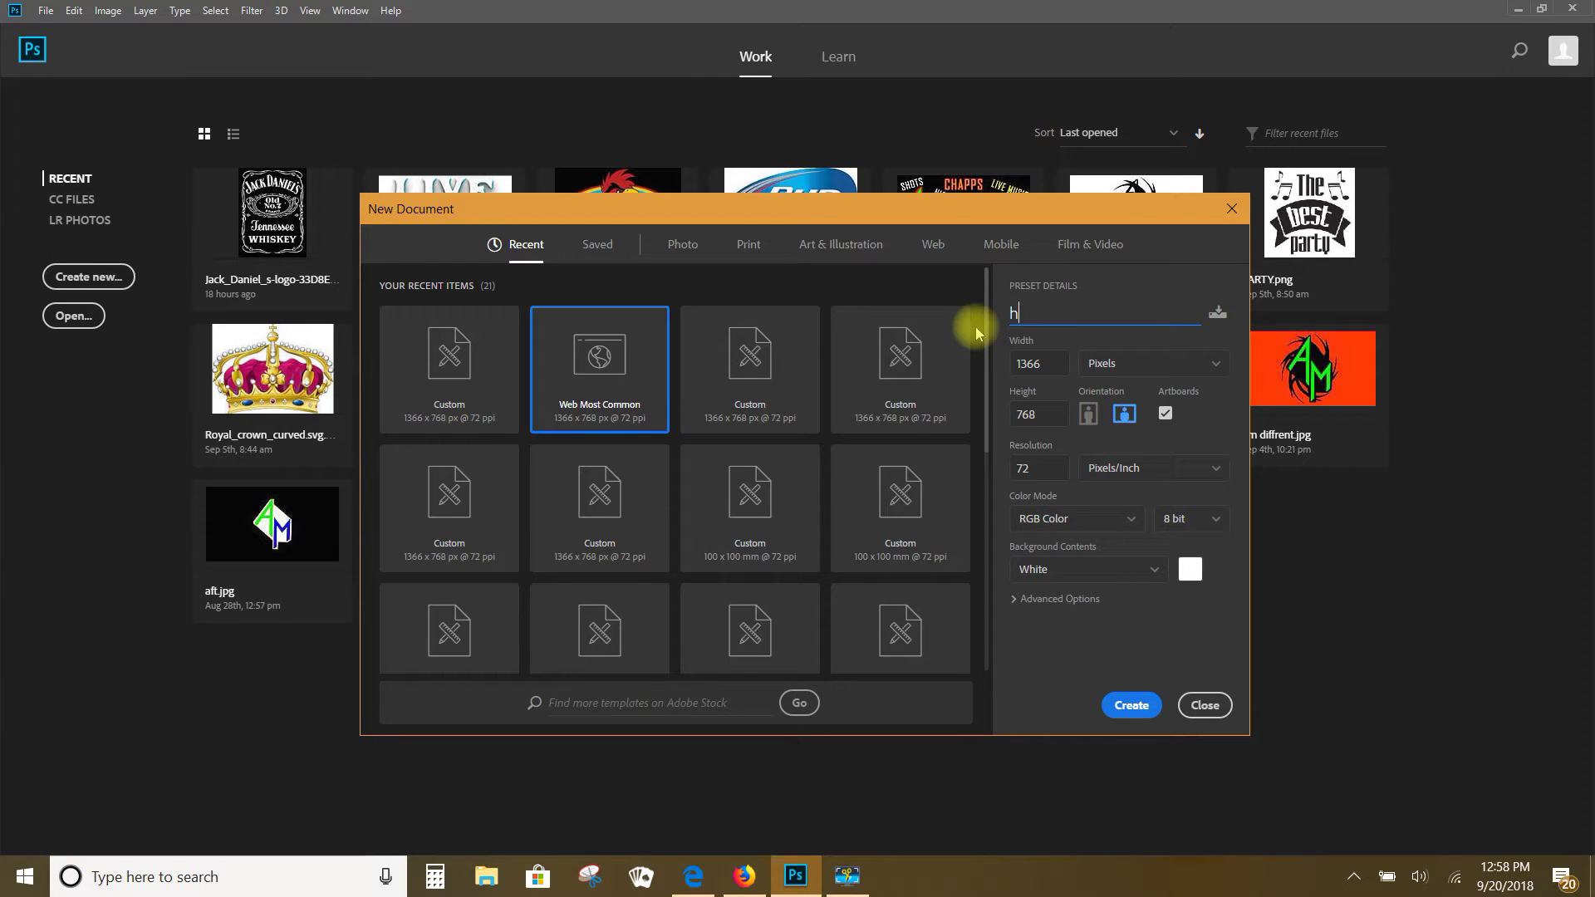
{"action": "type", "text": "HAND DIVER"}
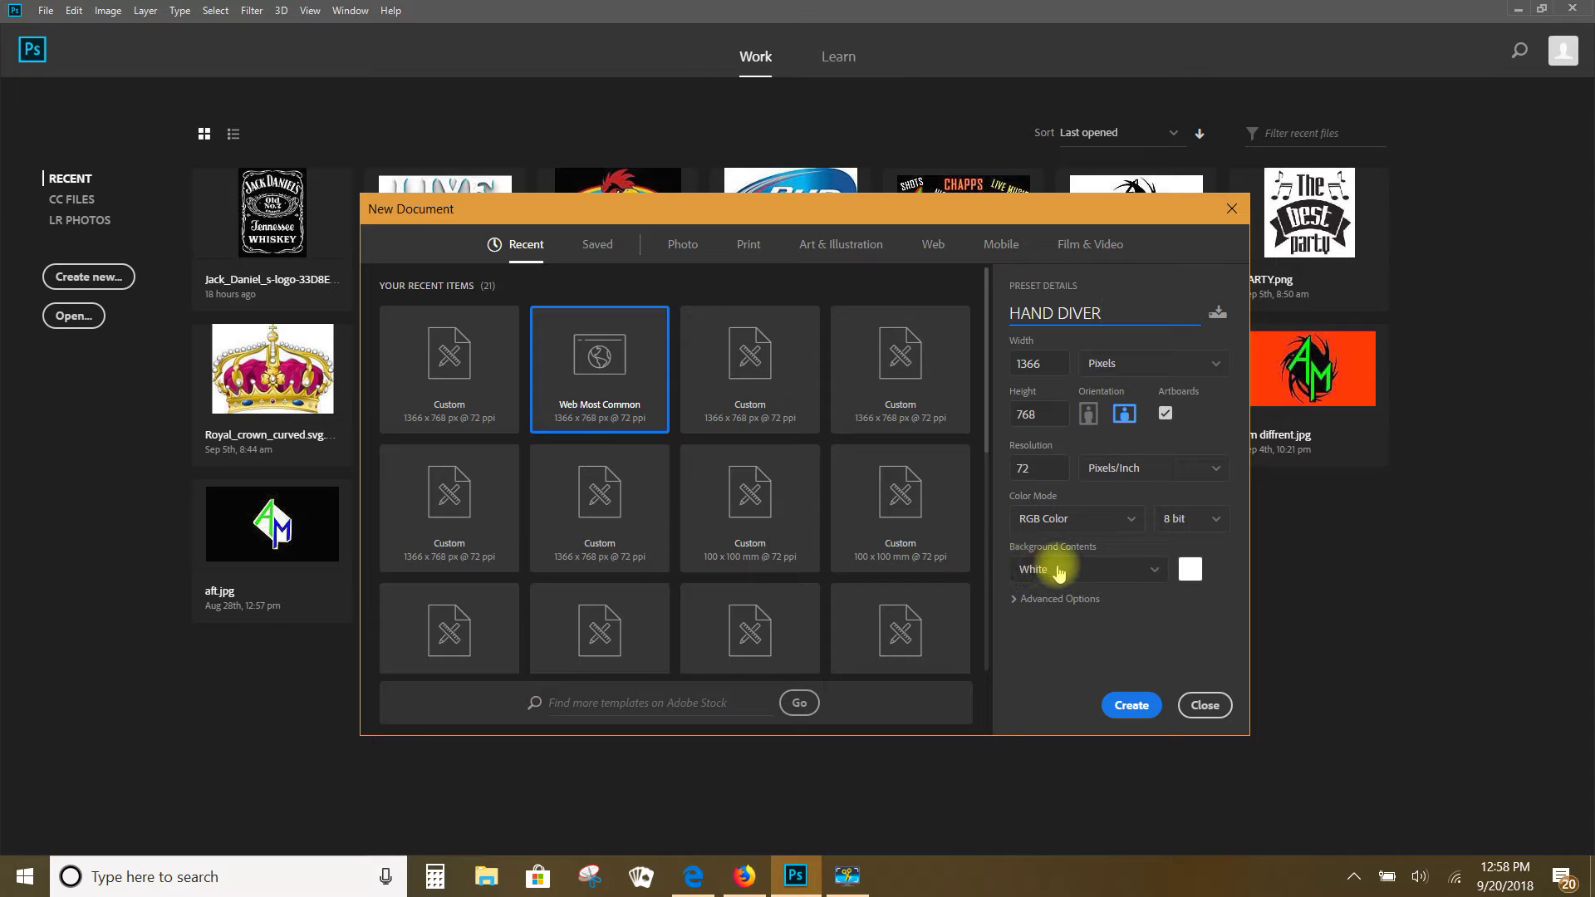
Set the new document's background contents to Black and create the document.
{"action": "left_click", "coordinate": [1188, 573]}
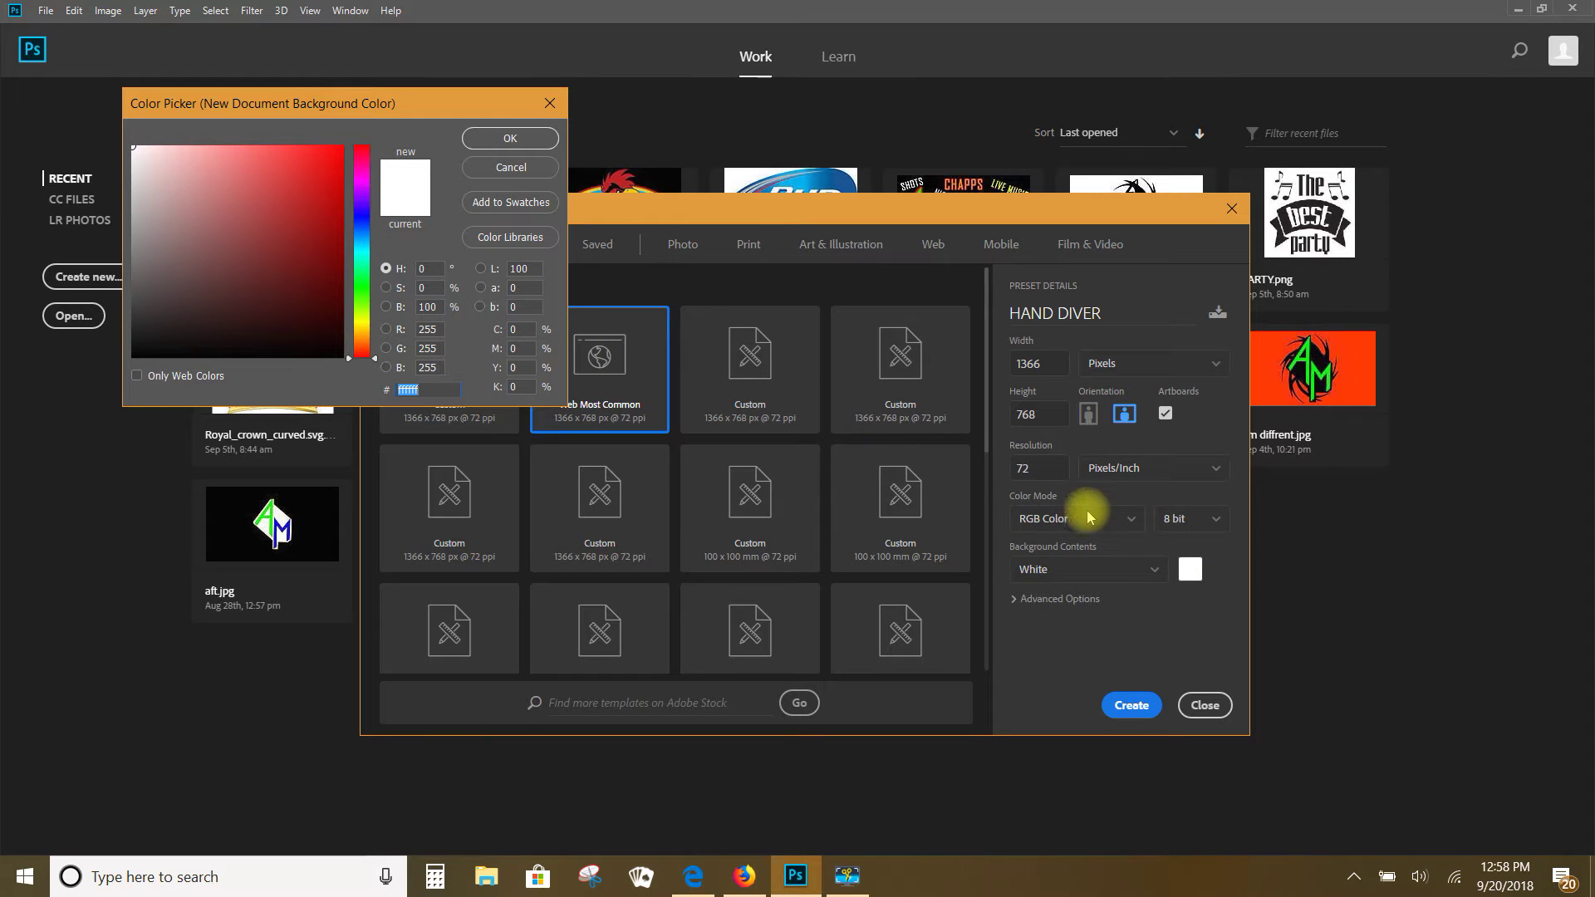
{"action": "left_click", "coordinate": [551, 105]}
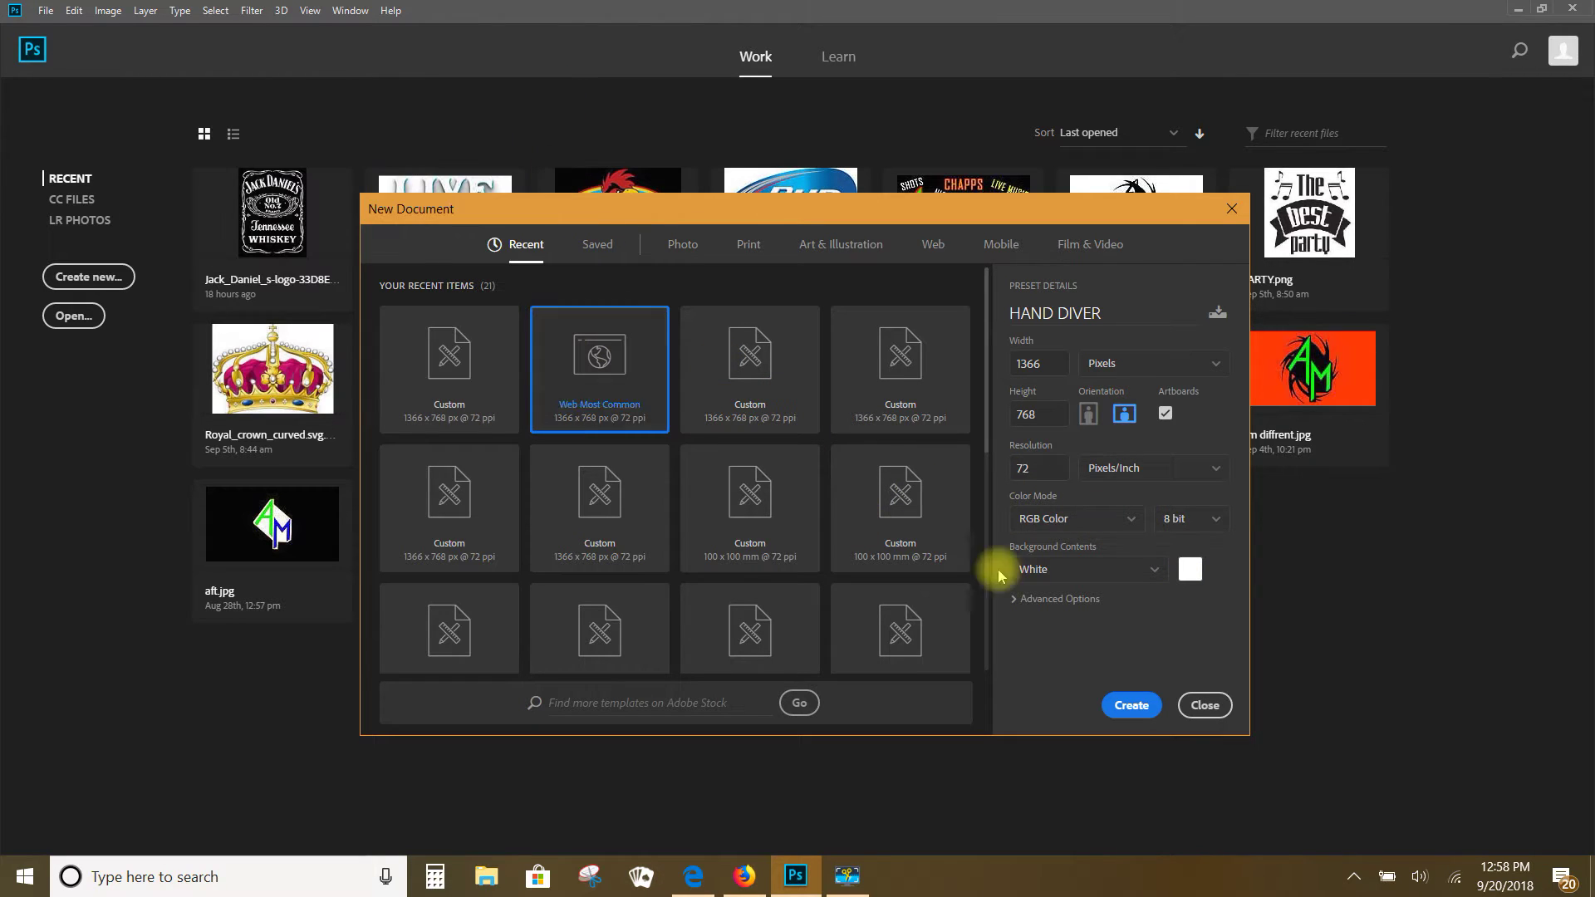
{"action": "left_click", "coordinate": [1160, 573]}
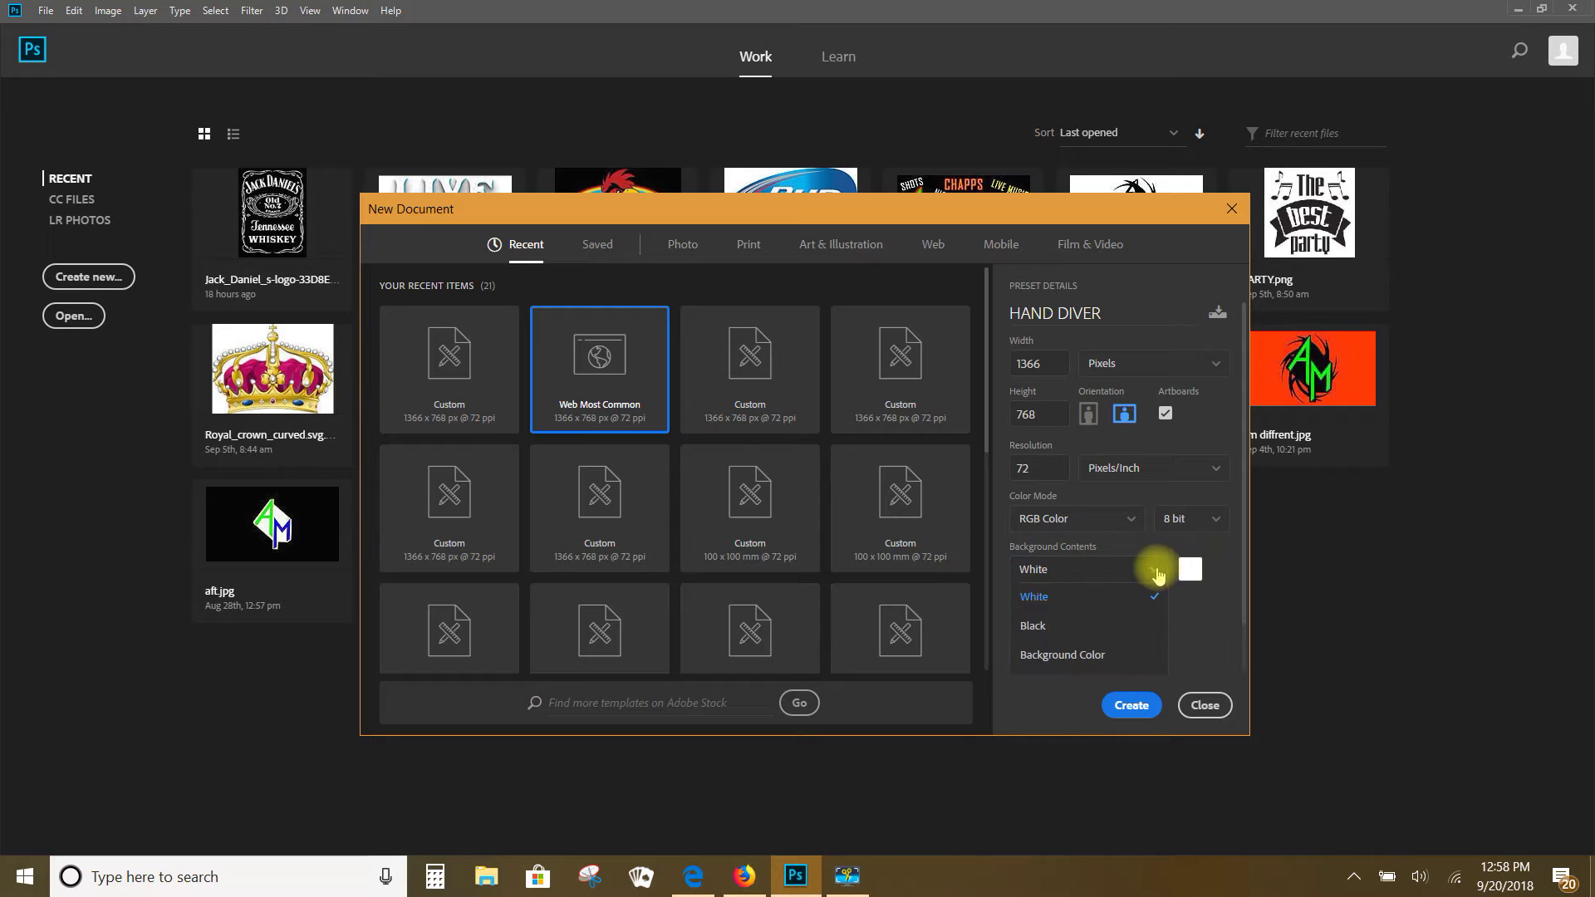
{"action": "left_click", "coordinate": [1095, 631]}
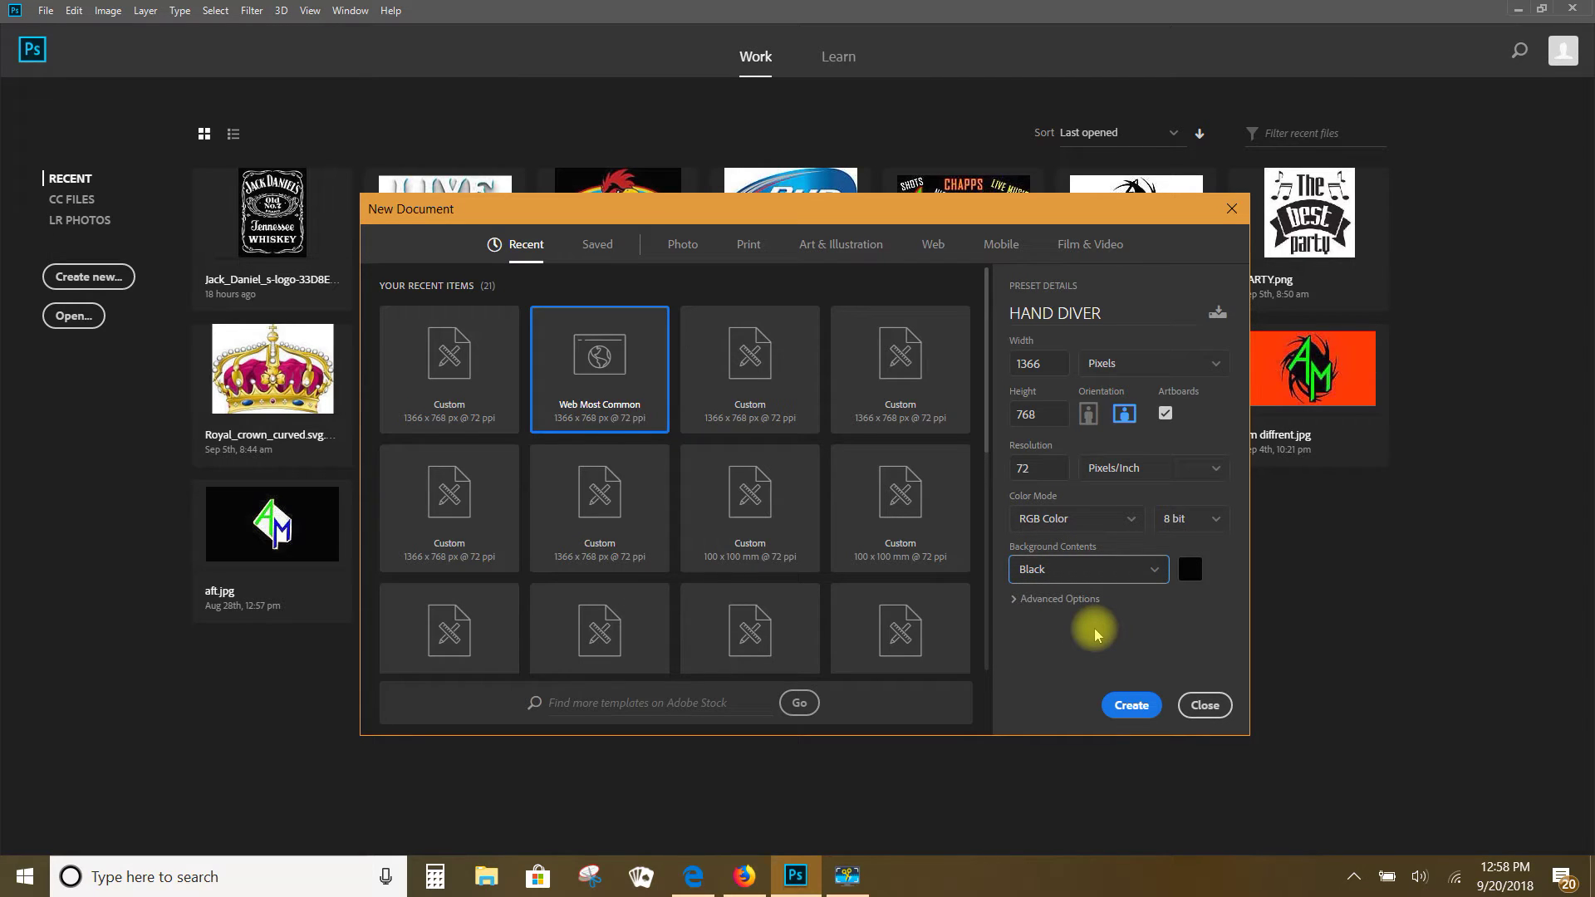
{"action": "left_click", "coordinate": [1131, 711]}
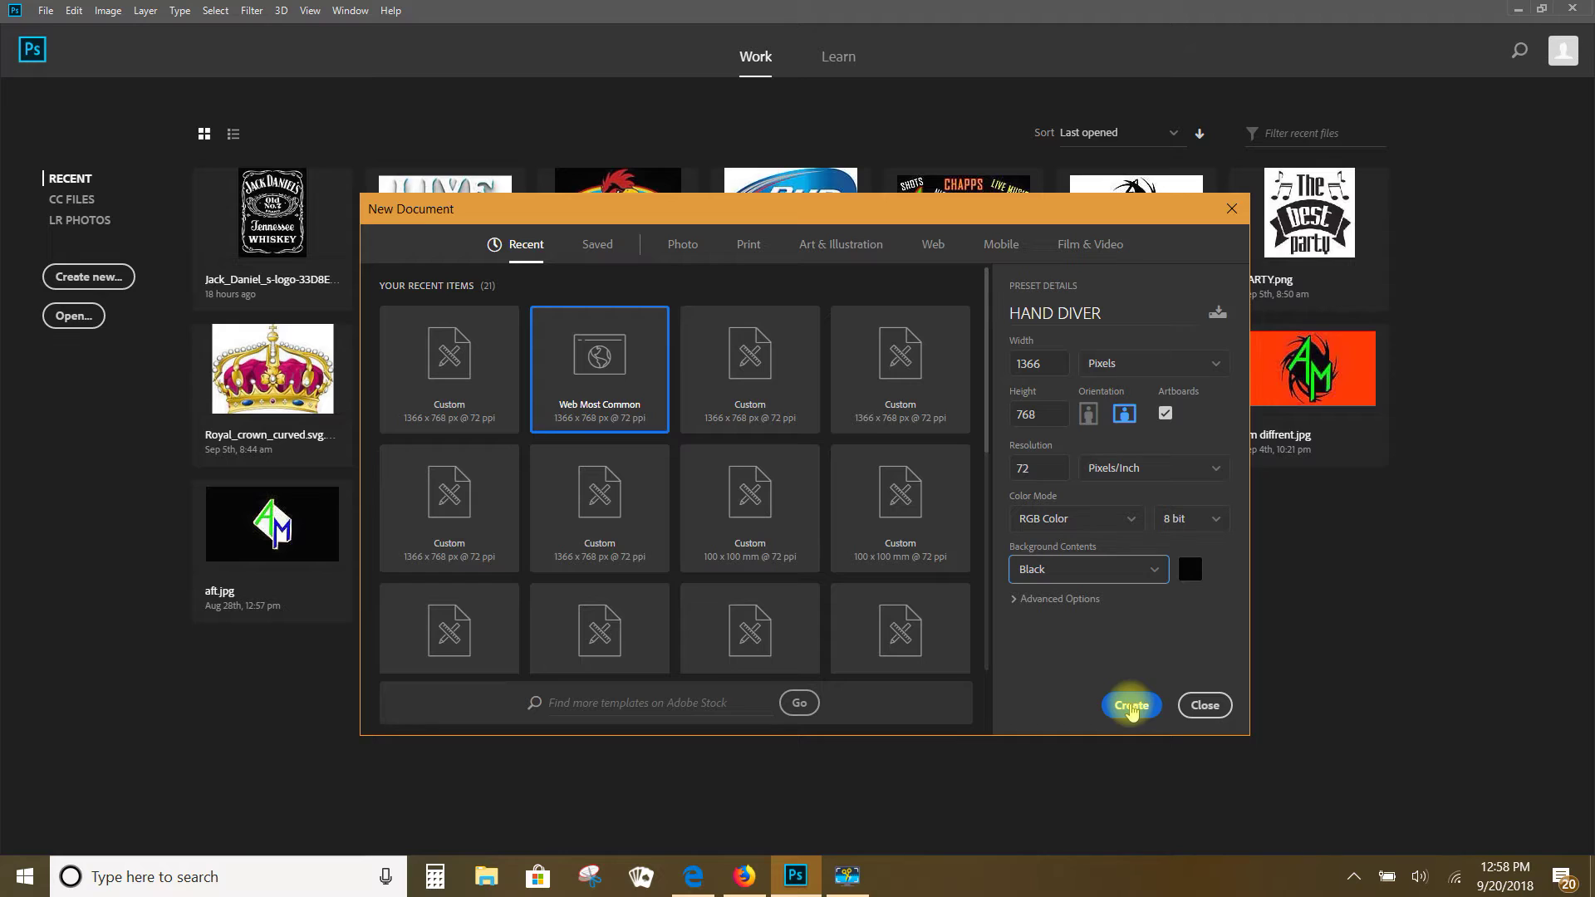
{"action": "left_click", "coordinate": [1132, 712]}
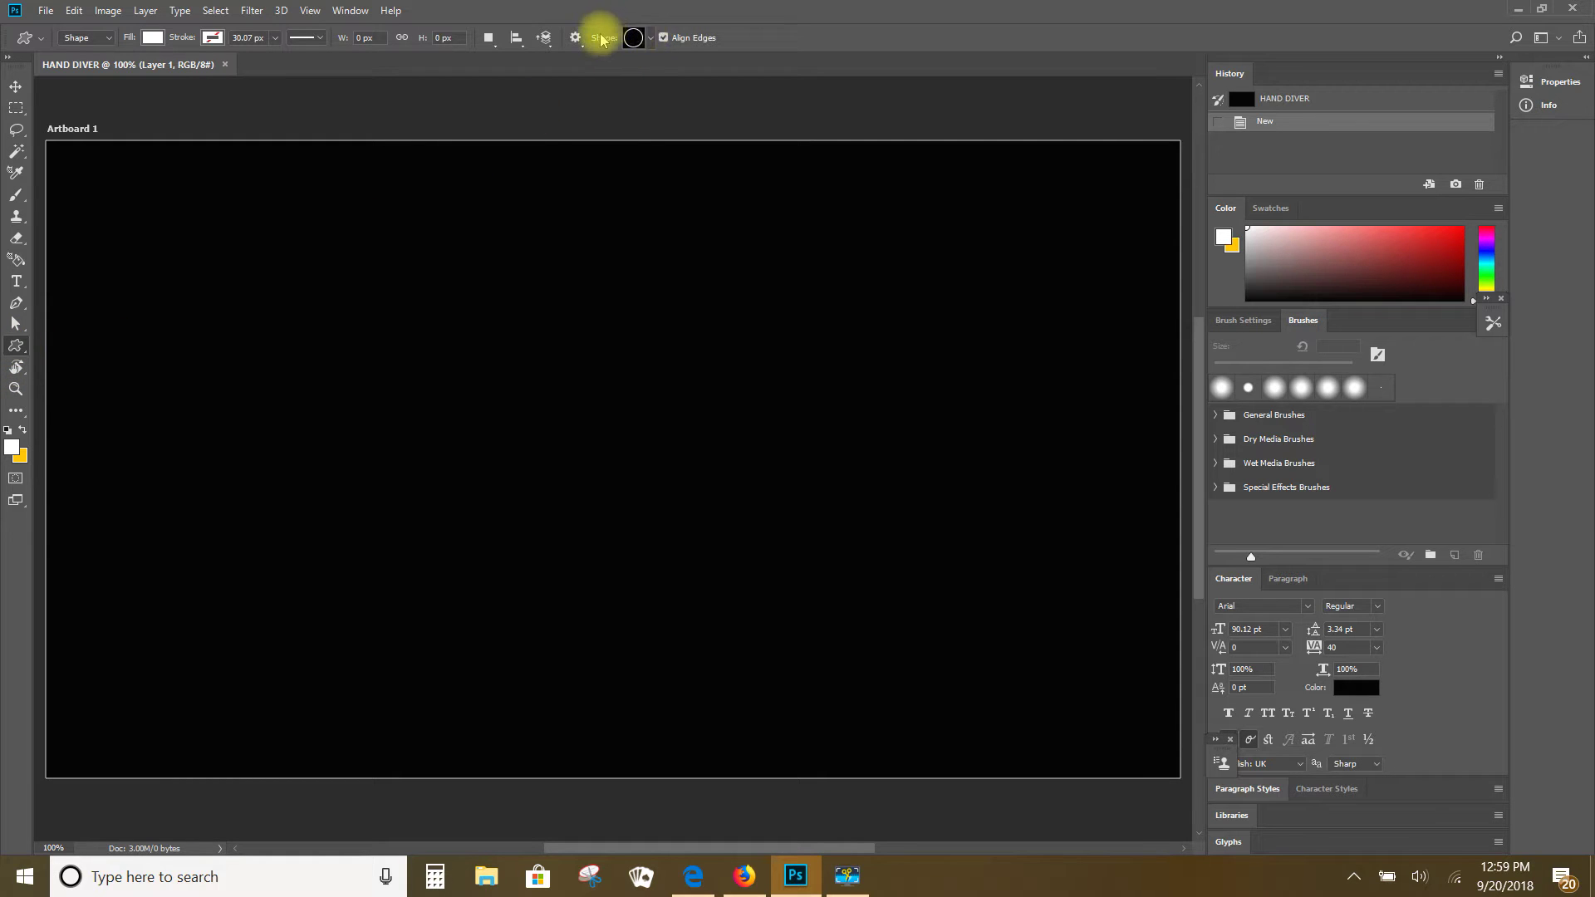
Choose the first open-hand shape from the custom shape library for the Custom Shape tool.
{"action": "left_click", "coordinate": [647, 41]}
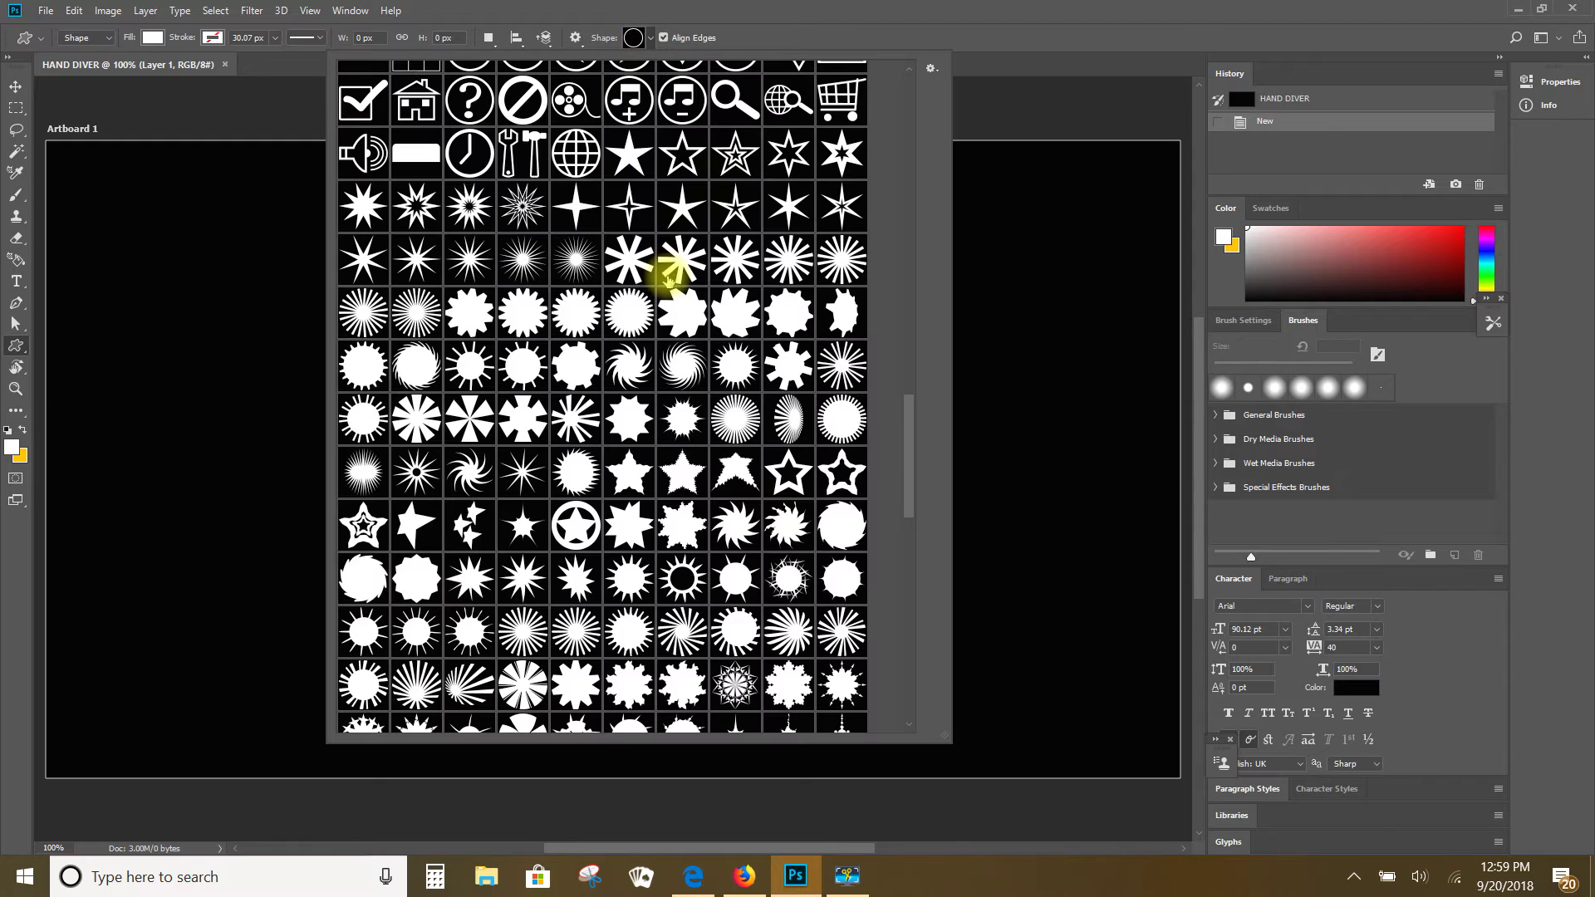
{"action": "scroll", "coordinate": [661, 267], "scroll_direction": "down", "scroll_amount": 2}
{"action": "scroll", "coordinate": [658, 284], "scroll_direction": "down", "scroll_amount": 10}
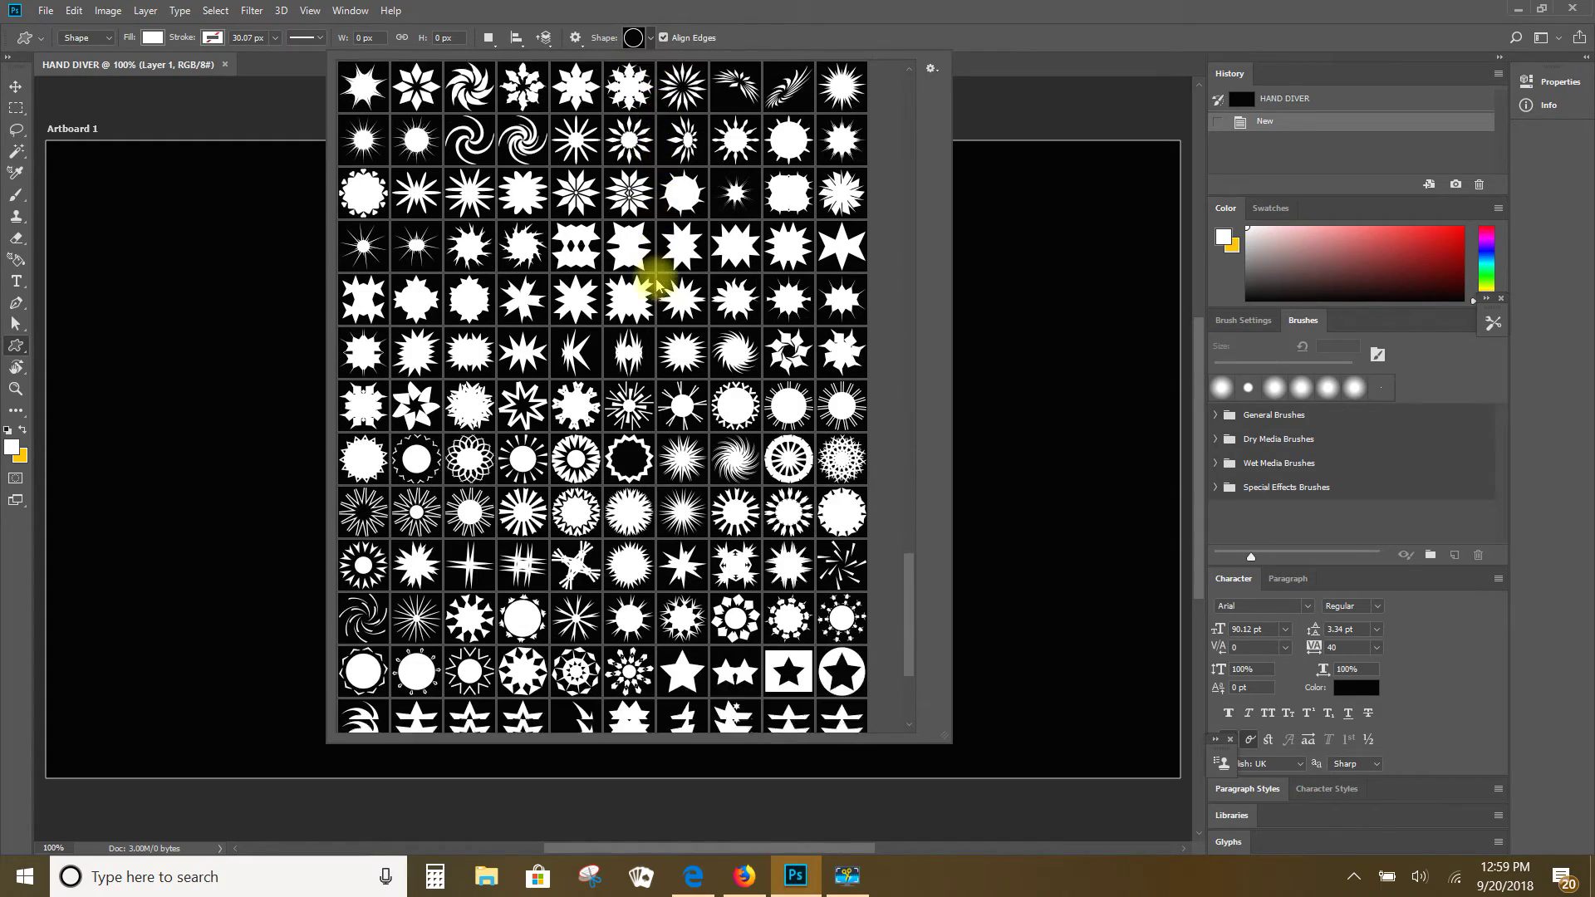
{"action": "scroll", "coordinate": [656, 283], "scroll_direction": "up", "scroll_amount": 8}
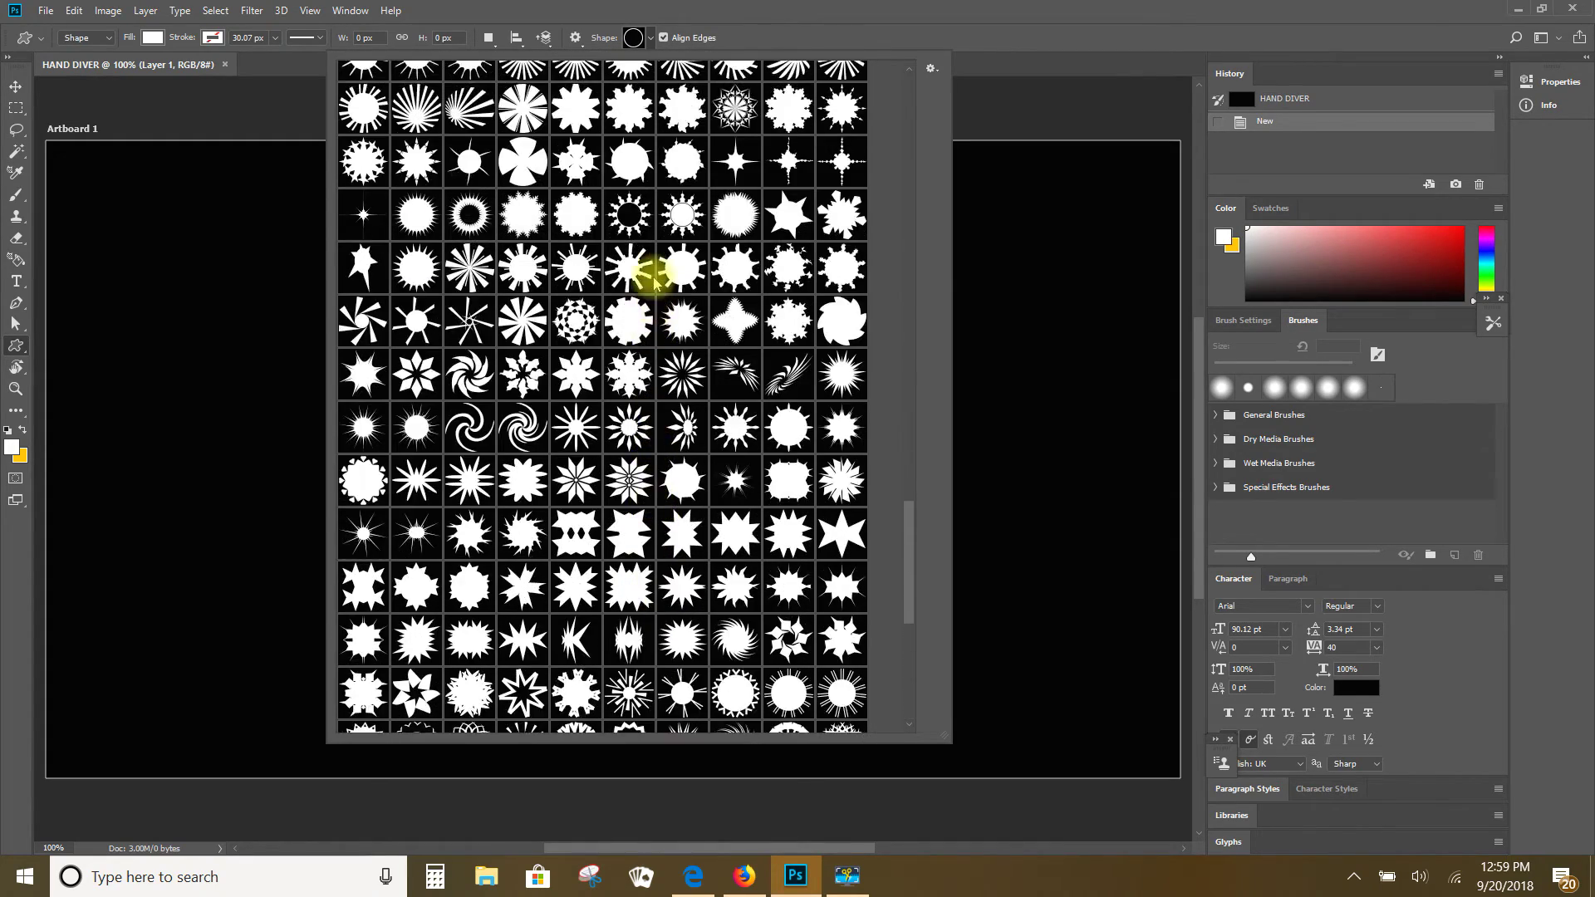
{"action": "scroll", "coordinate": [656, 283], "scroll_direction": "up", "scroll_amount": 8}
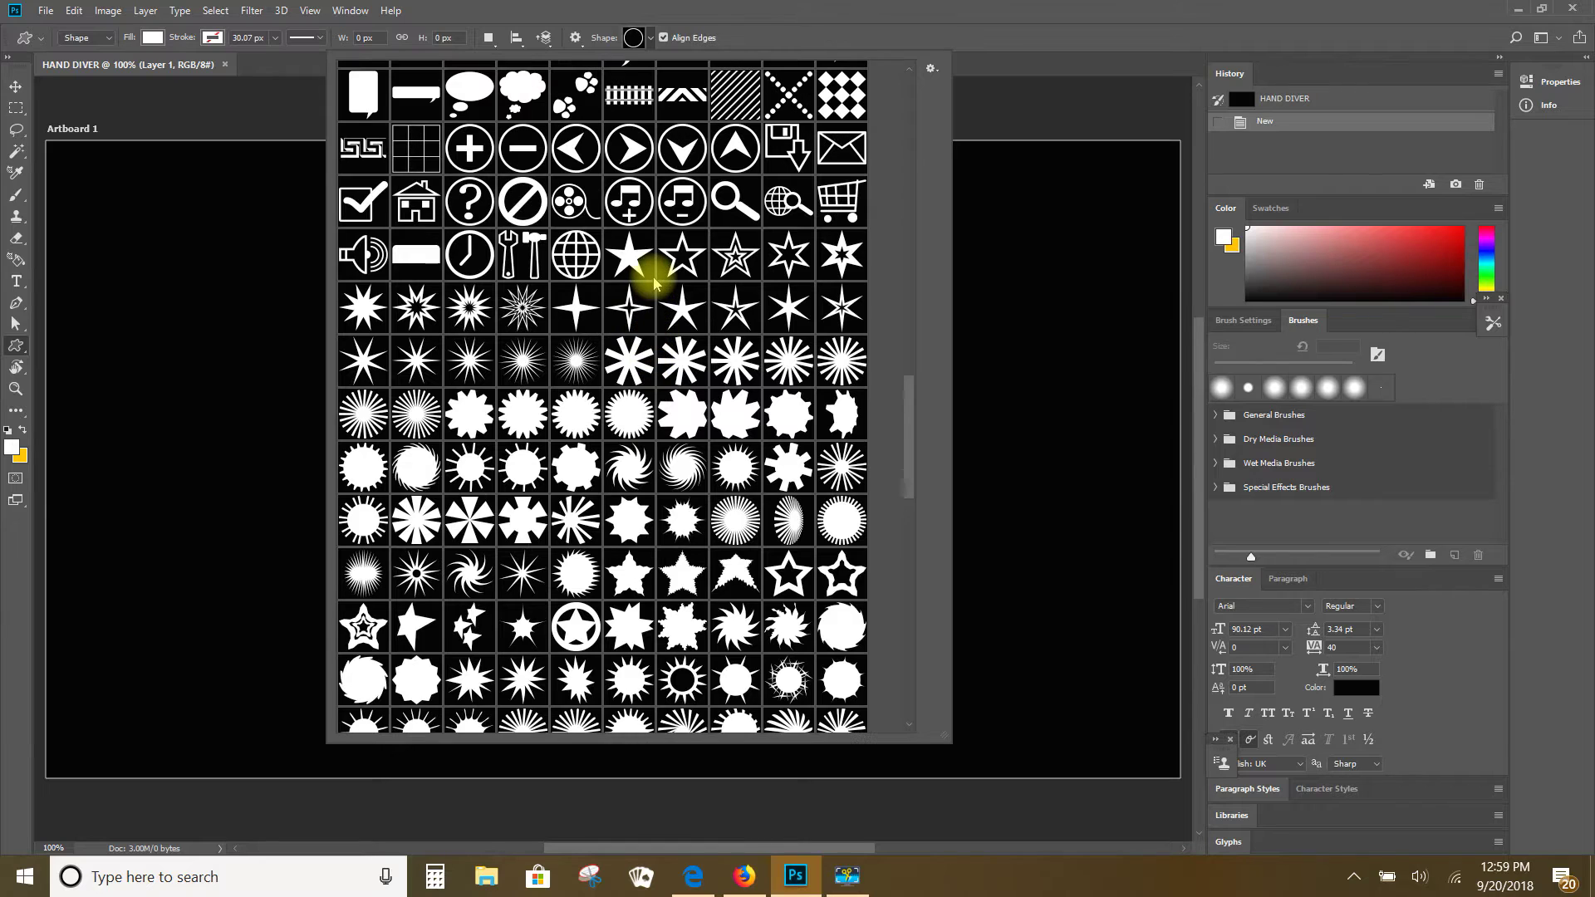
{"action": "scroll", "coordinate": [656, 283], "scroll_direction": "up", "scroll_amount": 8}
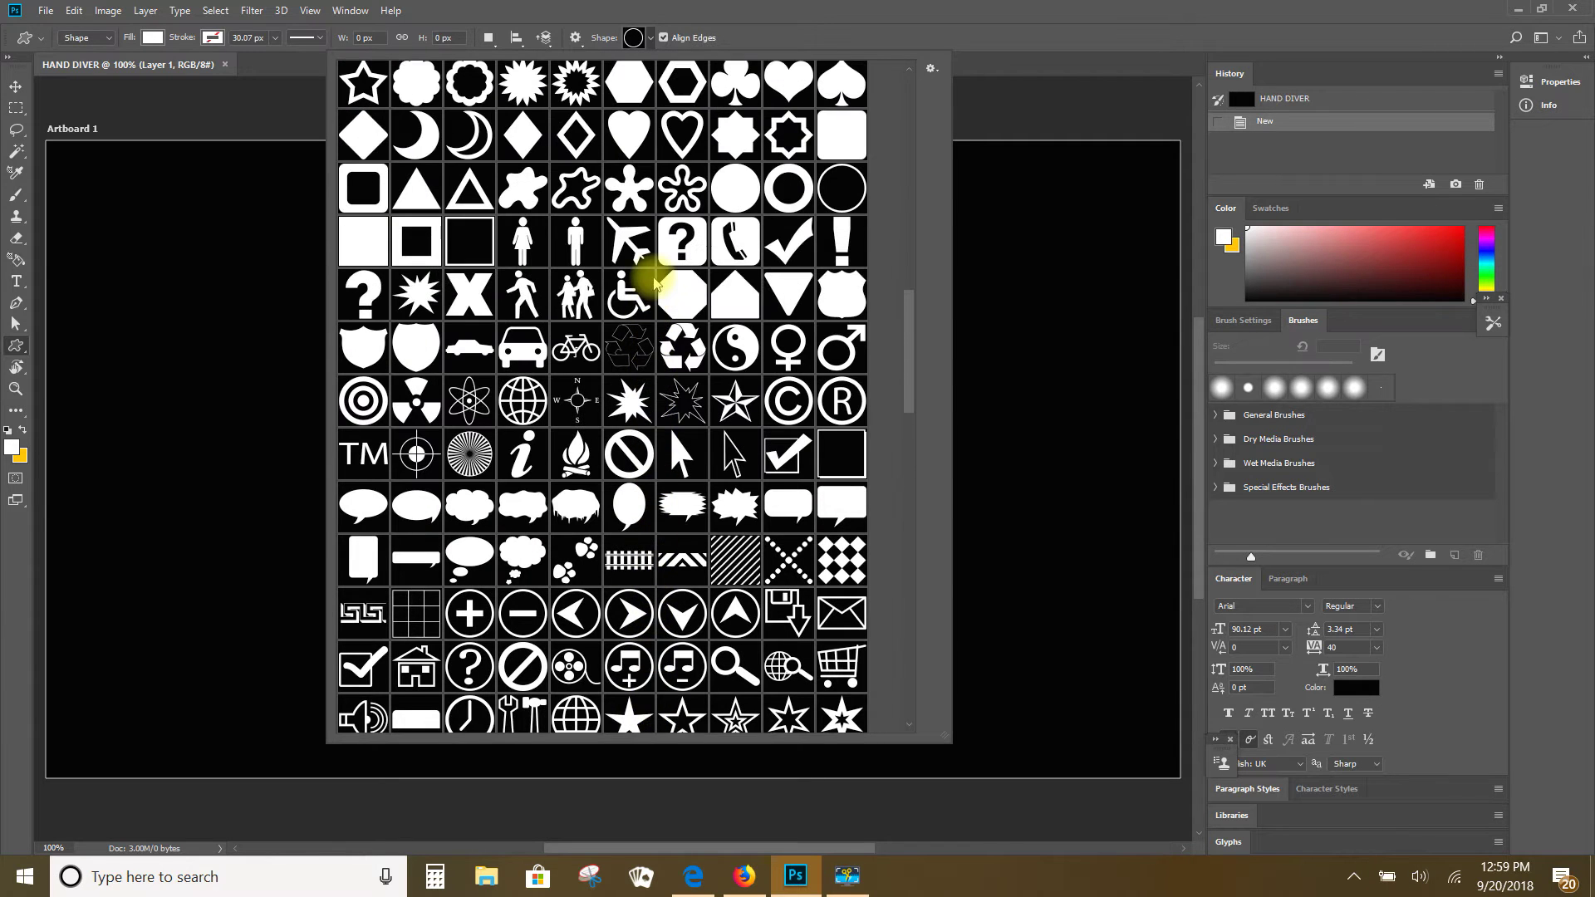
{"action": "scroll", "coordinate": [654, 283], "scroll_direction": "up", "scroll_amount": 8}
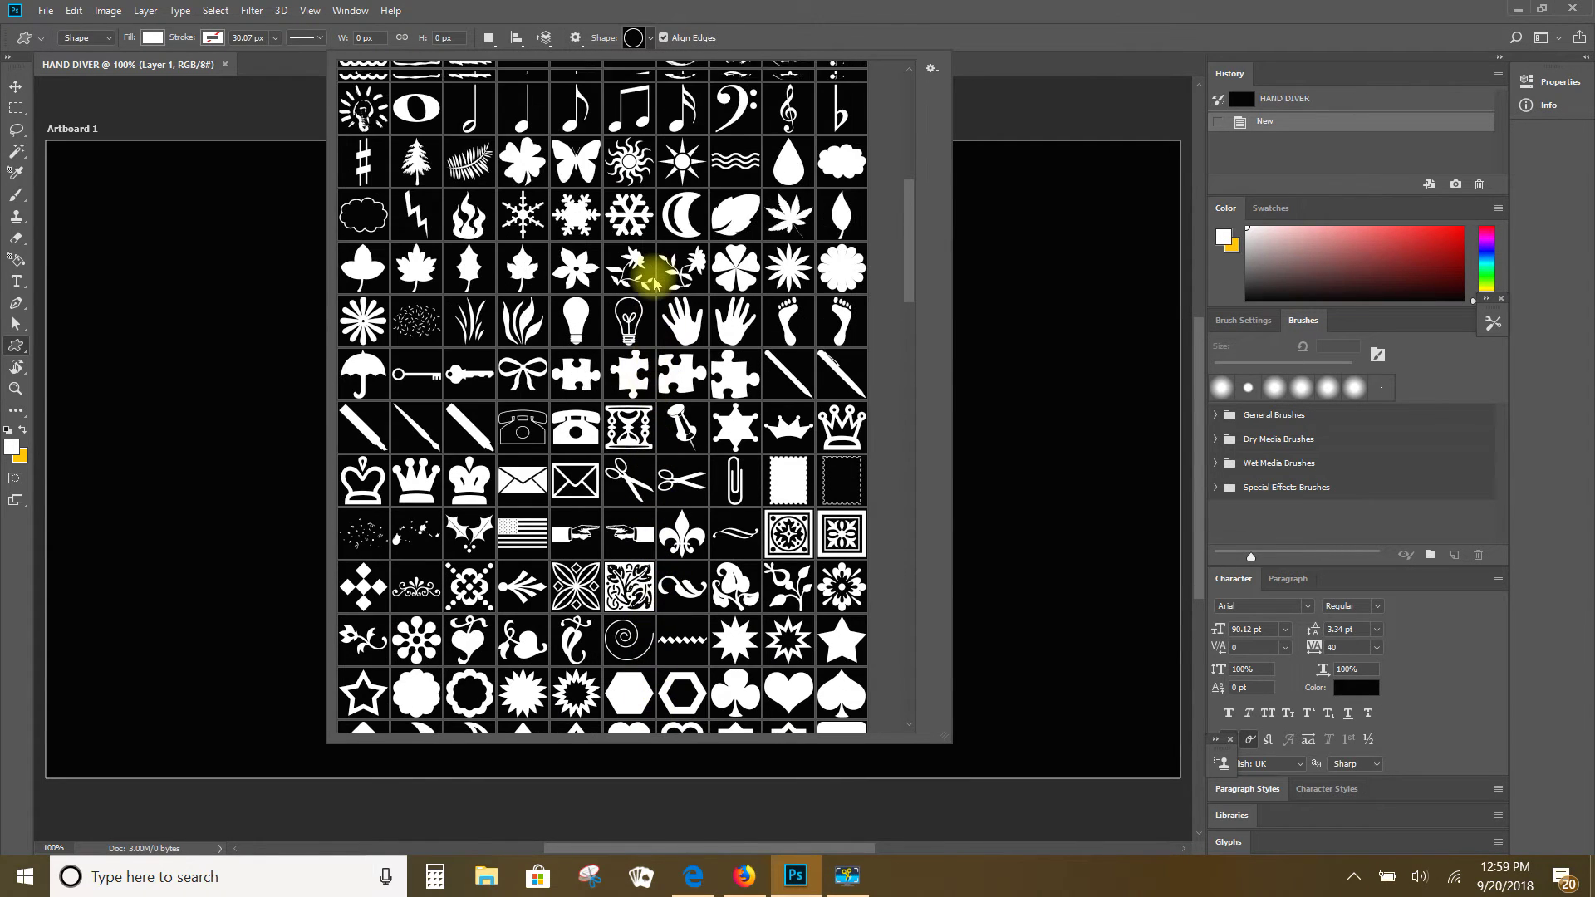
{"action": "scroll", "coordinate": [656, 282], "scroll_direction": "up", "scroll_amount": 4}
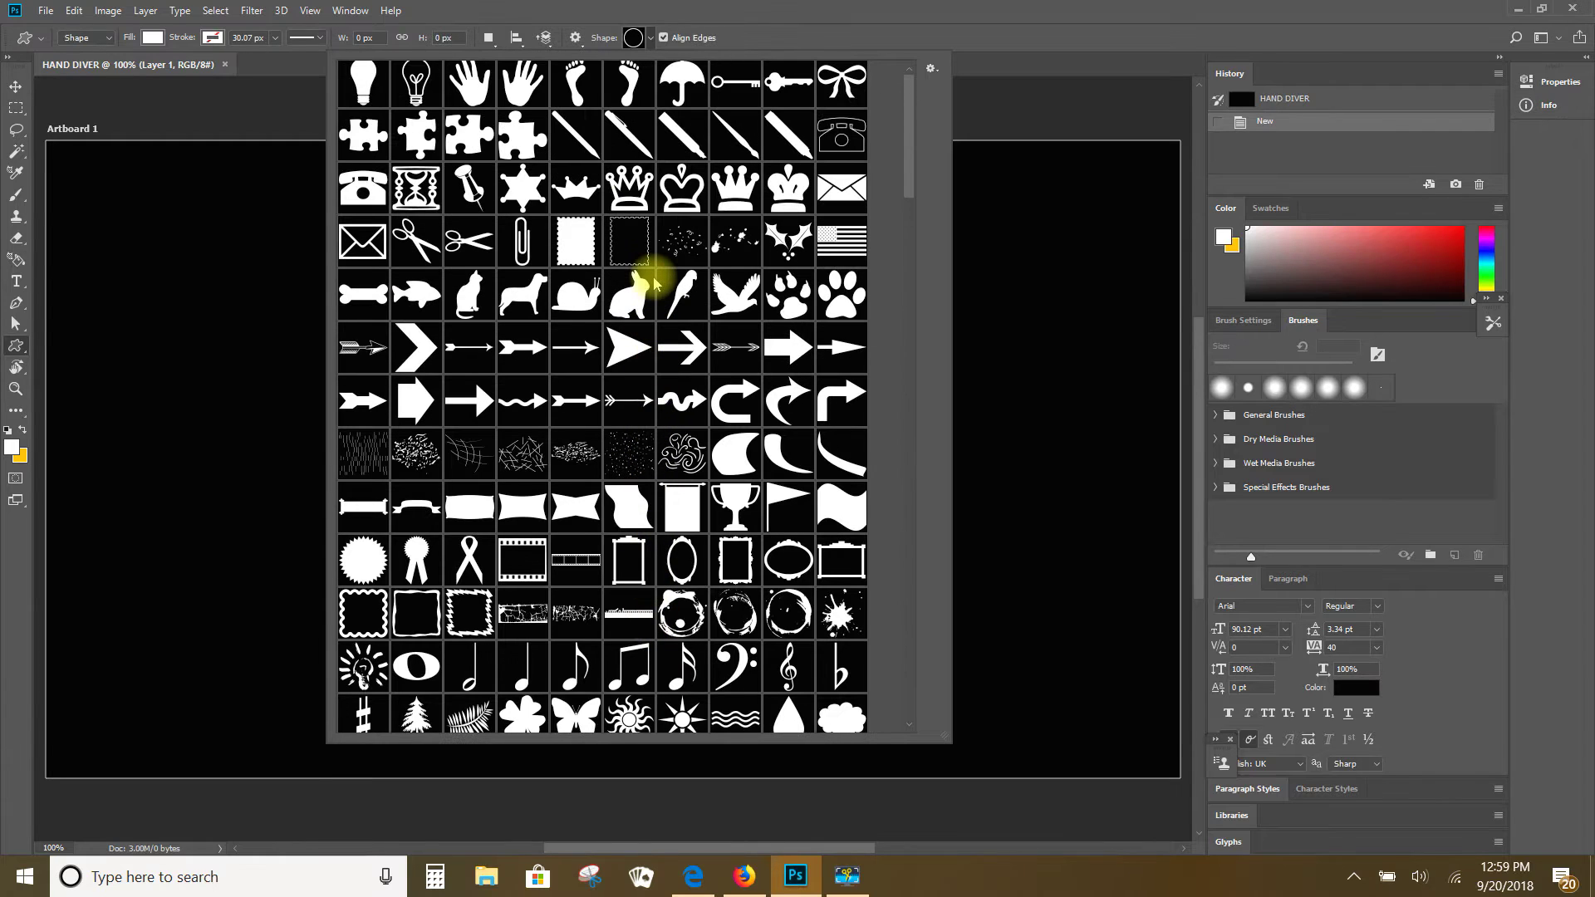
{"action": "left_click", "coordinate": [470, 79]}
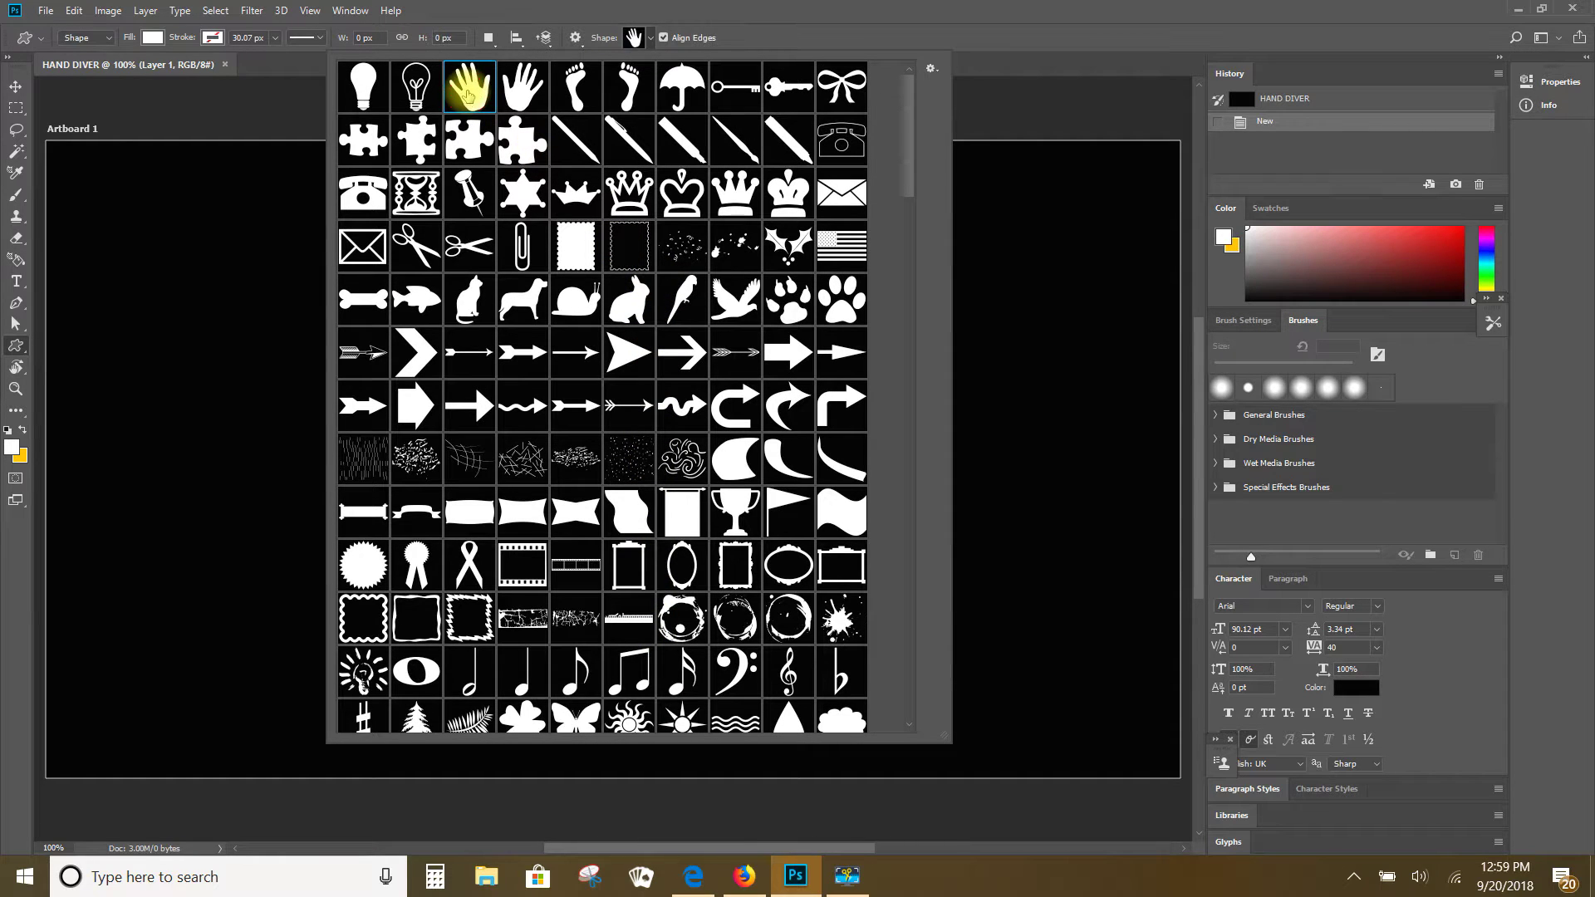
{"action": "left_click", "coordinate": [237, 297]}
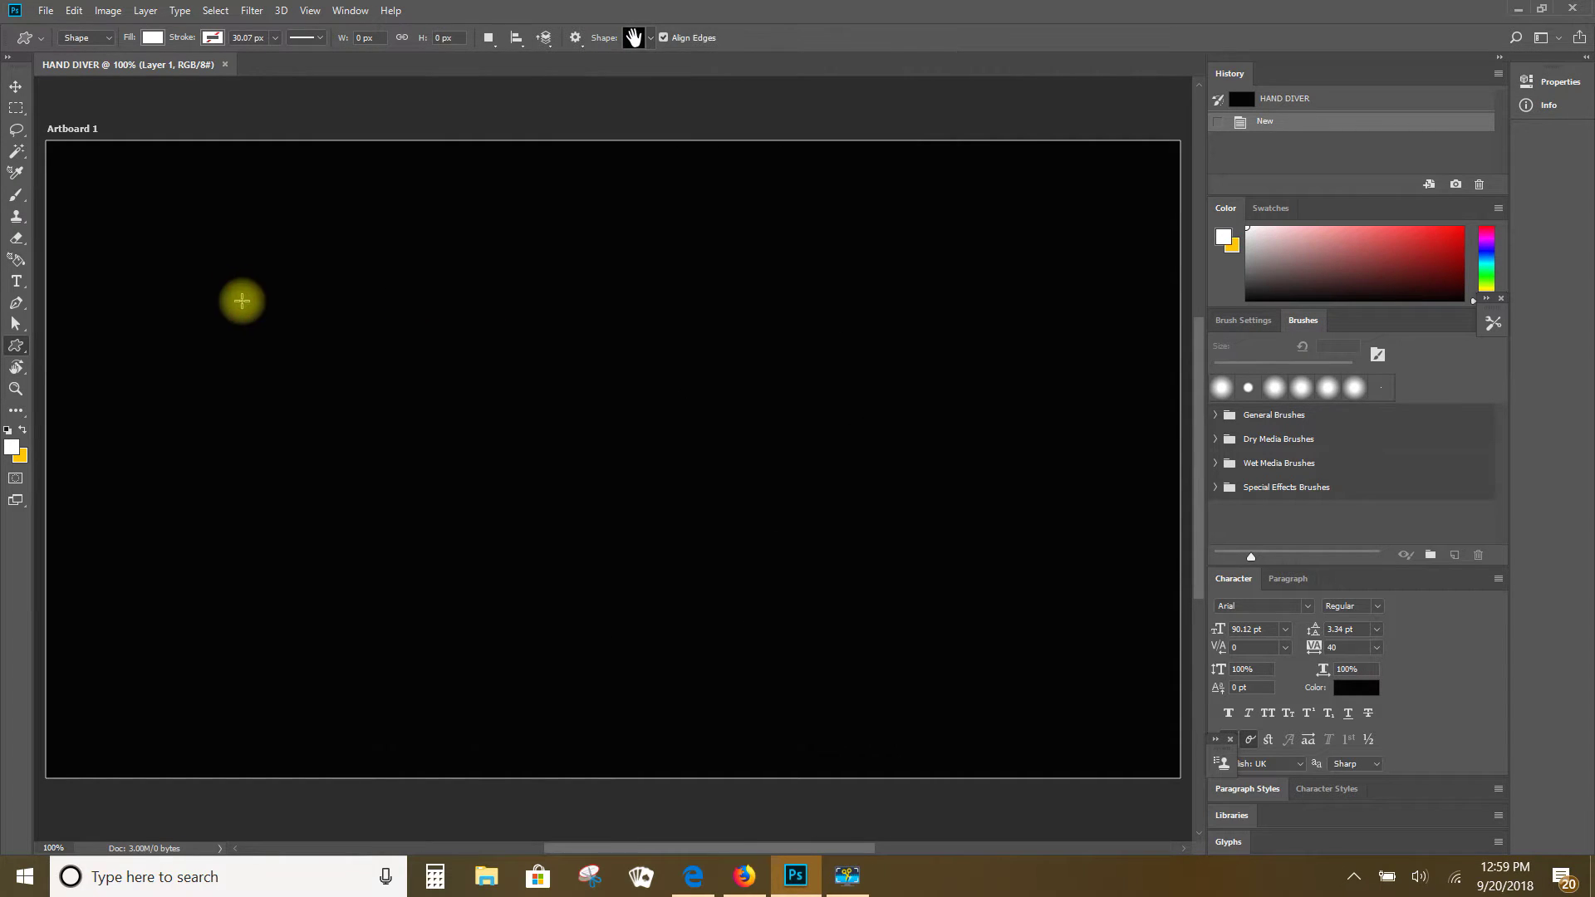
{"action": "left_click_drag", "start_coordinate": [239, 299], "coordinate": [359, 393]}
{"action": "left_click_drag", "start_coordinate": [359, 393], "coordinate": [404, 486]}
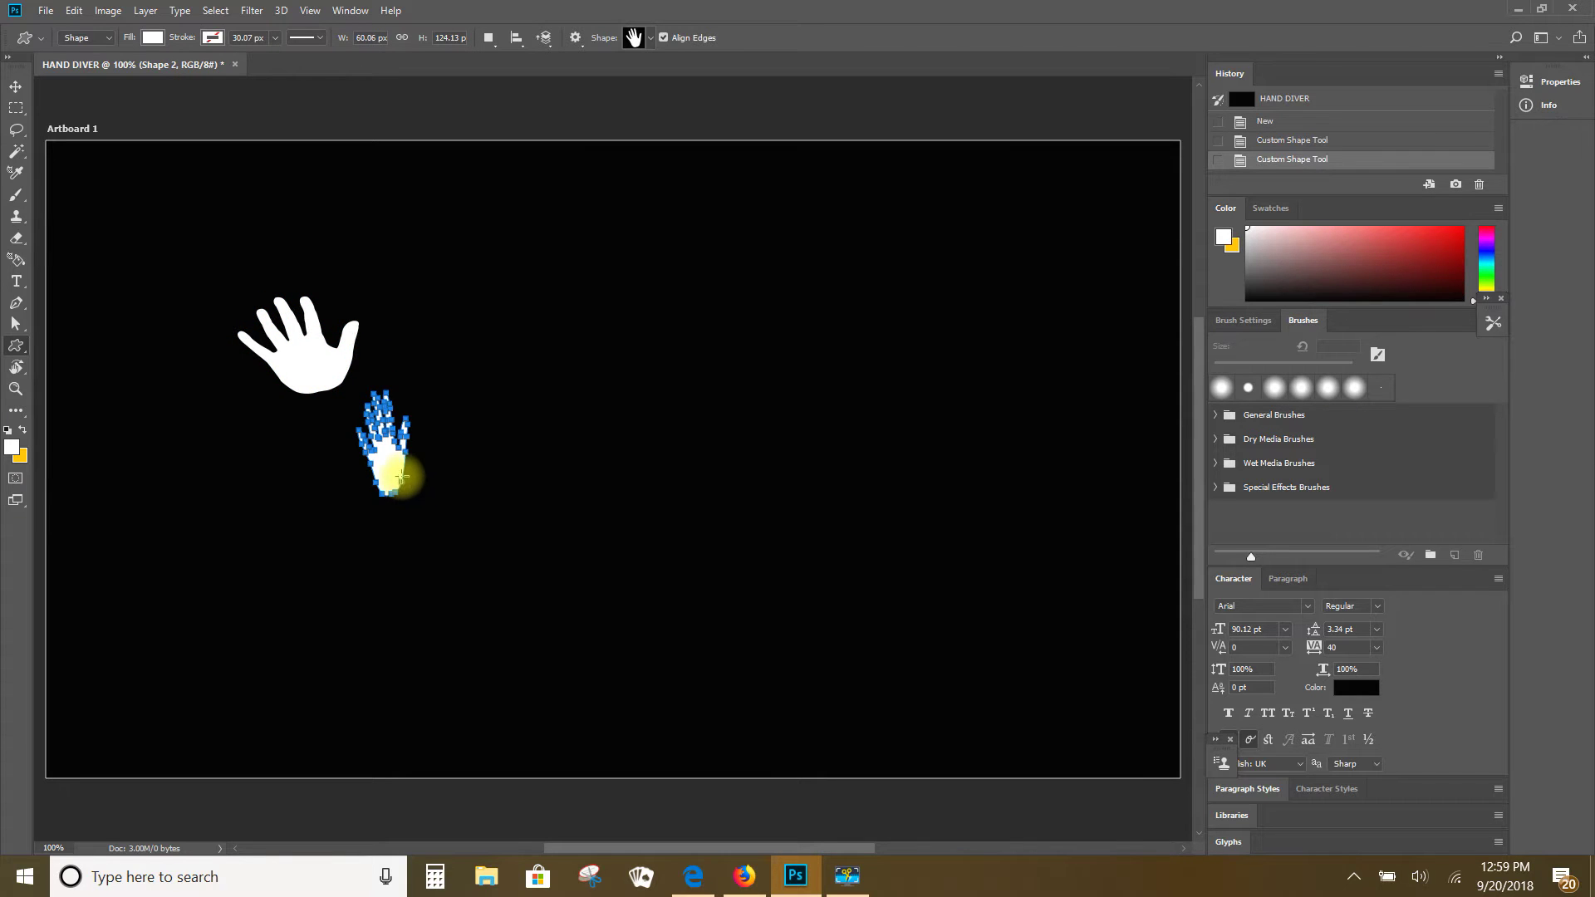
{"action": "left_click", "coordinate": [1266, 120]}
Draw a hand about 406 px wide and 470 px high, and align it to the canvas by horizontal and vertical centers.
{"action": "left_click_drag", "start_coordinate": [379, 315], "coordinate": [714, 702]}
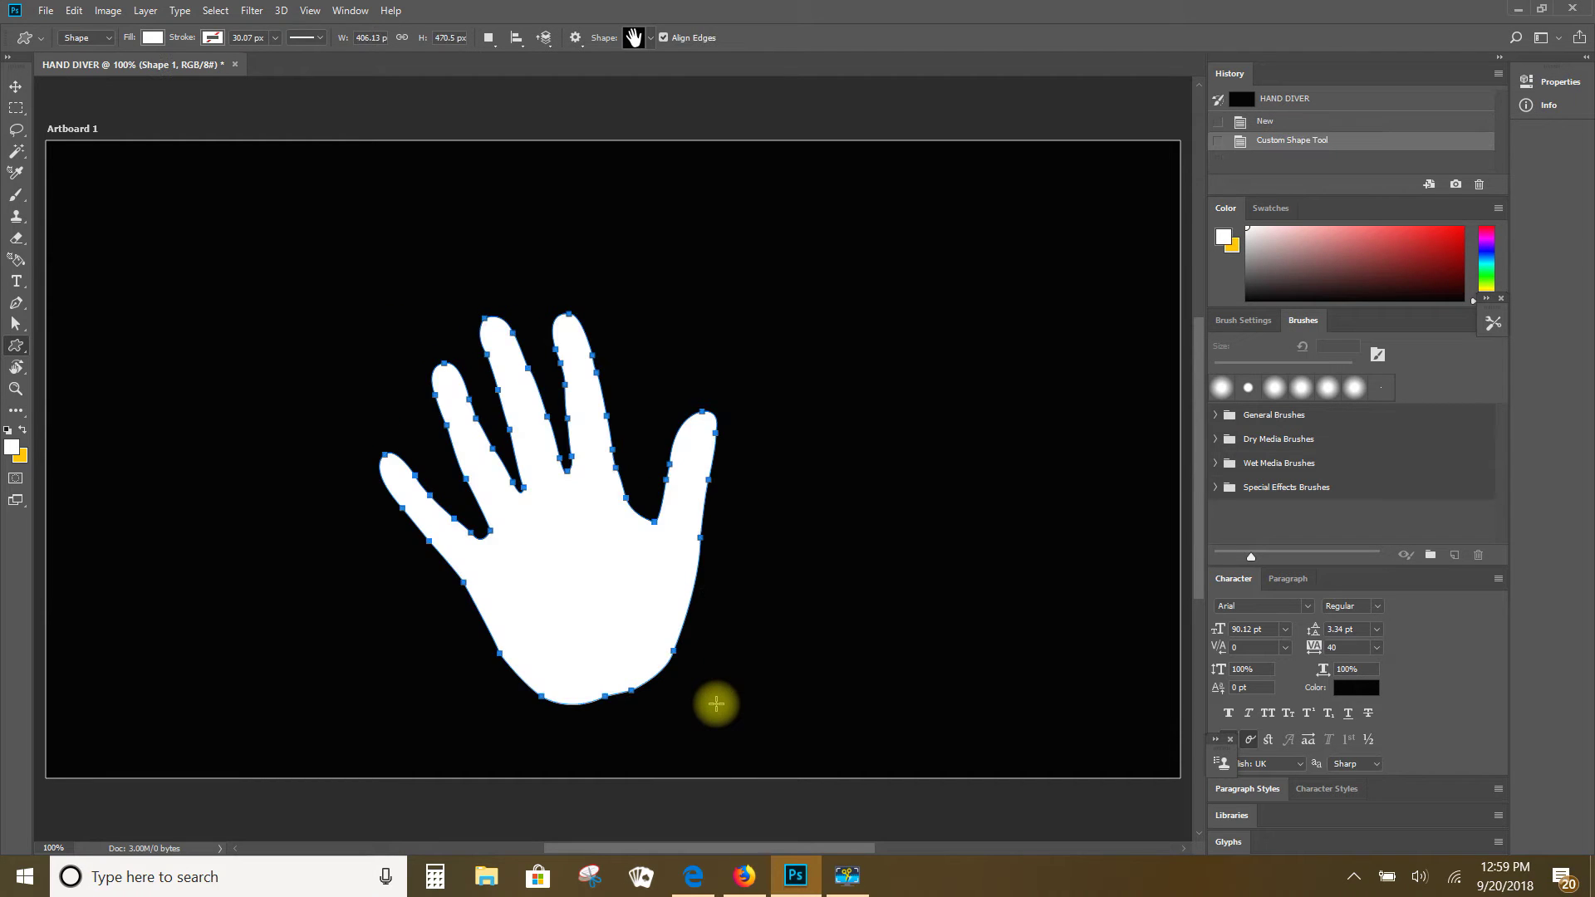
{"action": "left_click", "coordinate": [516, 38]}
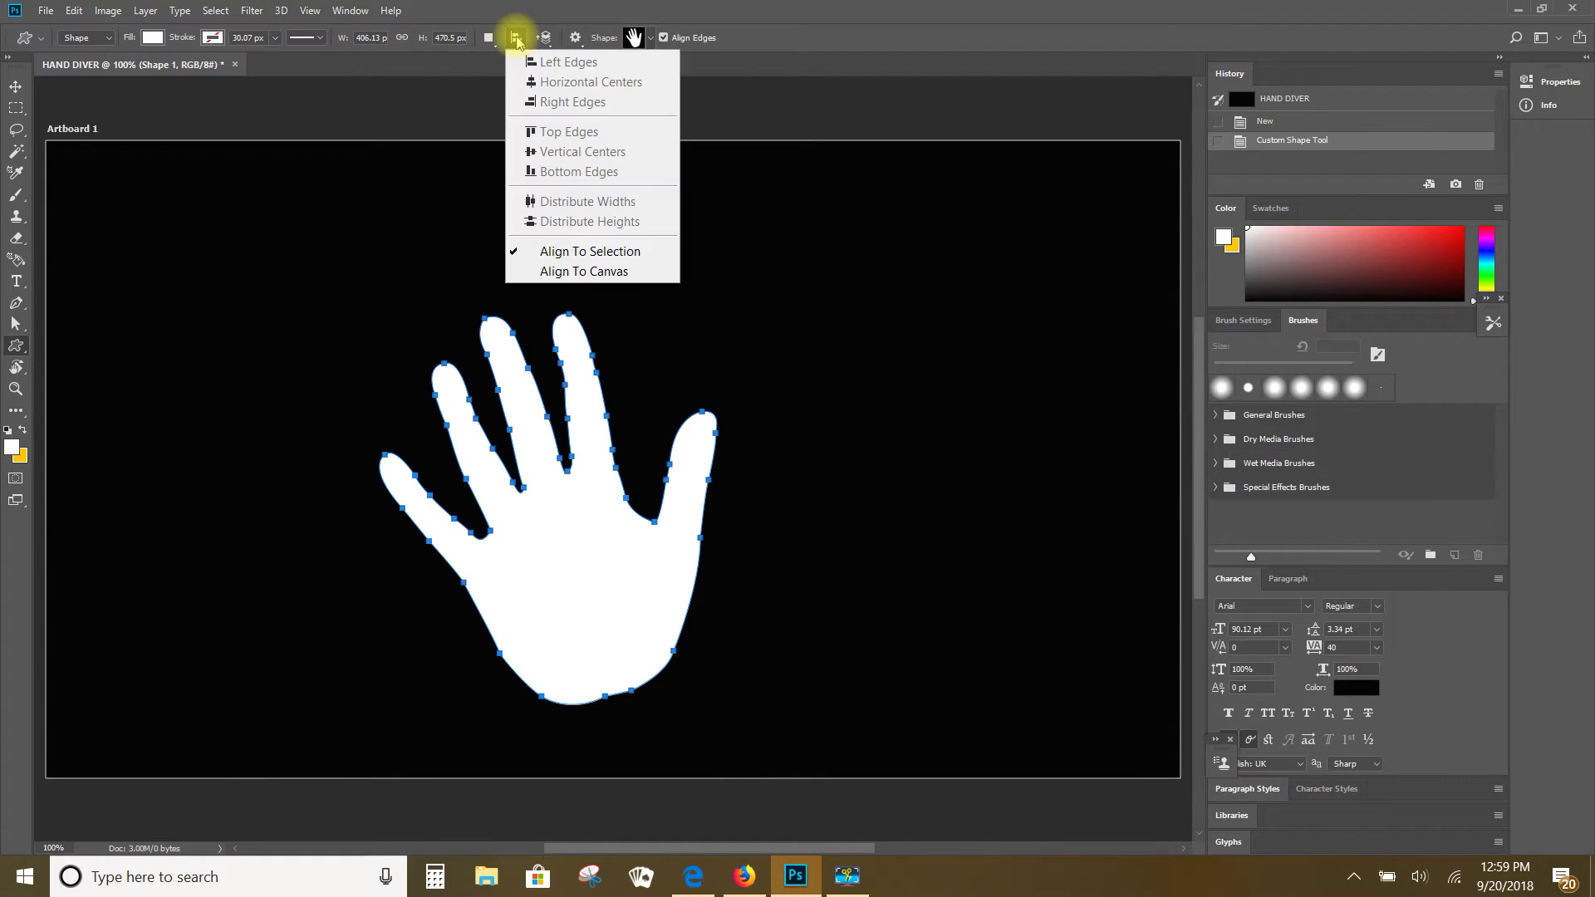
{"action": "left_click", "coordinate": [549, 270]}
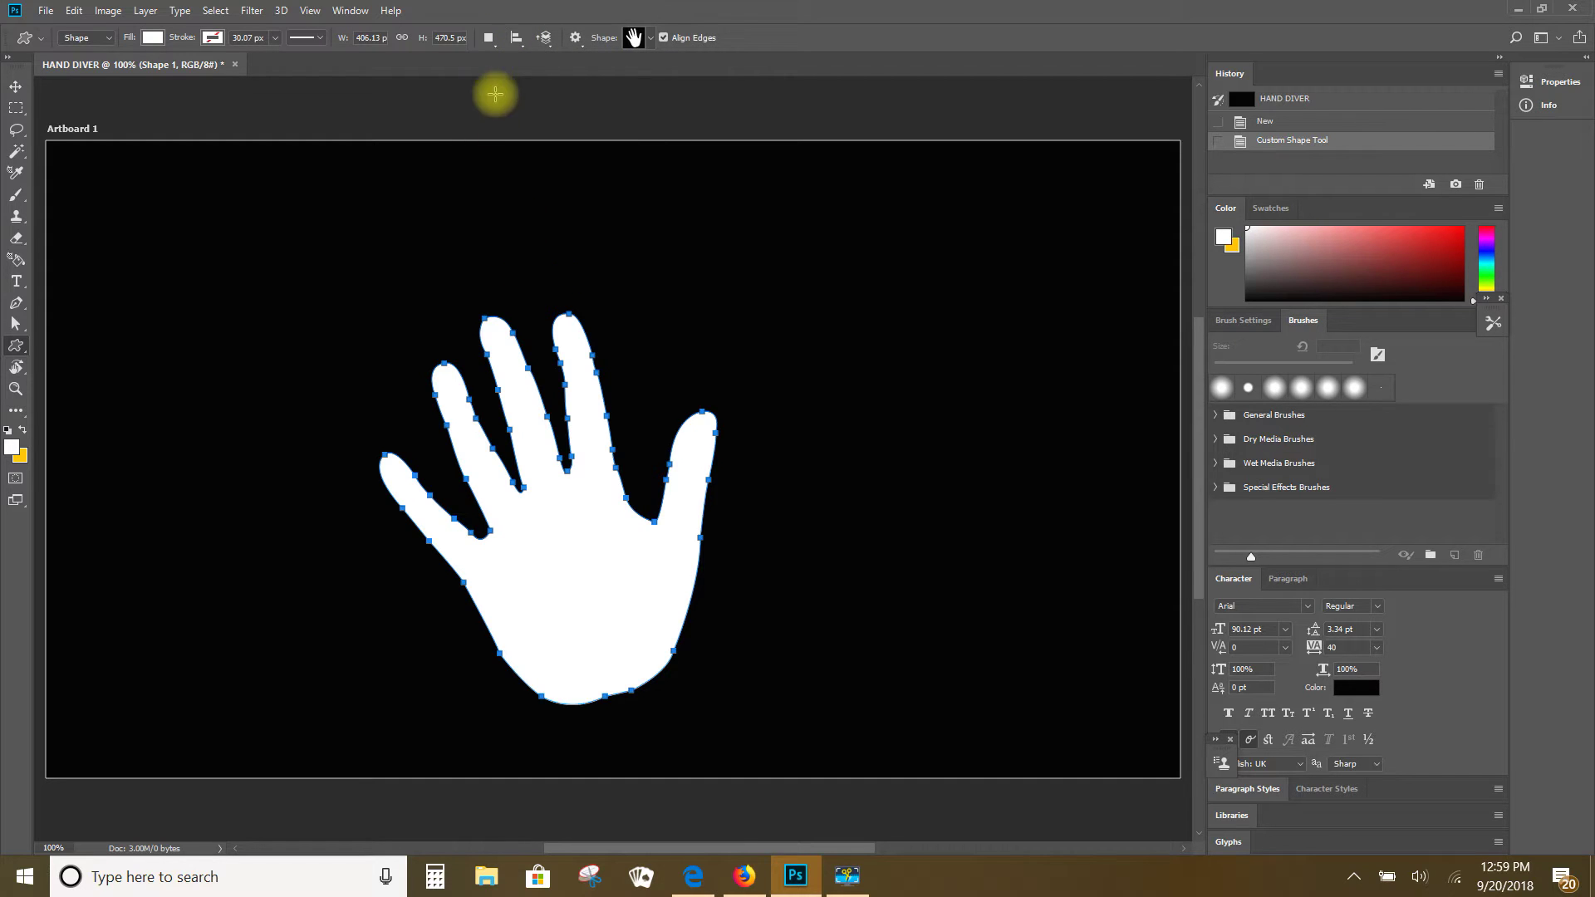
{"action": "left_click", "coordinate": [516, 38]}
{"action": "left_click", "coordinate": [532, 82]}
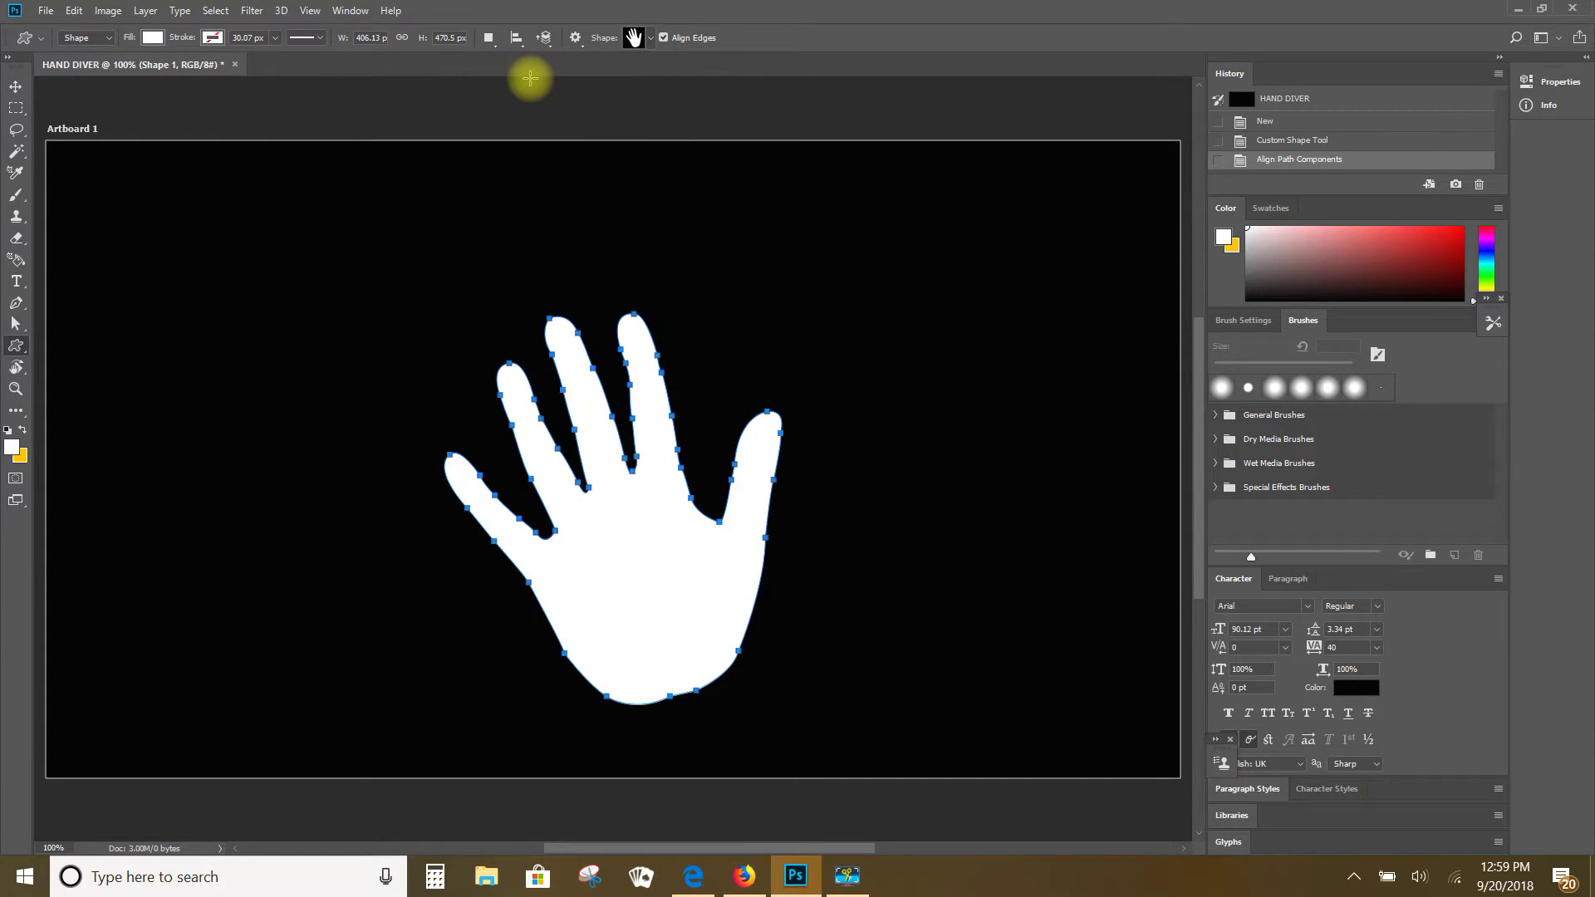
{"action": "left_click", "coordinate": [516, 39]}
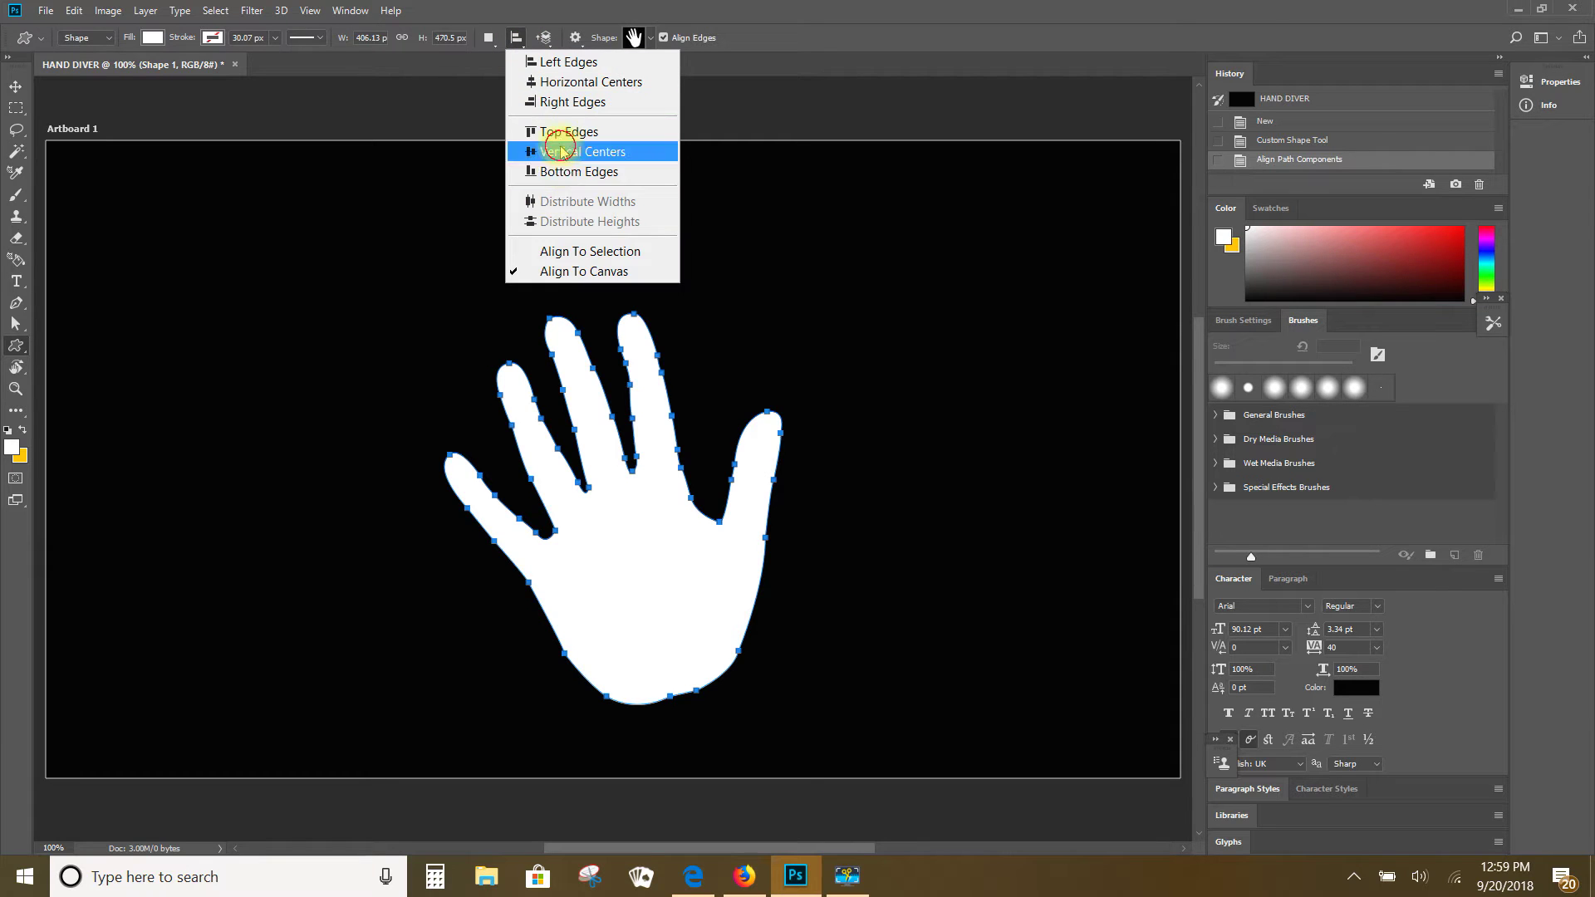
{"action": "left_click", "coordinate": [561, 151]}
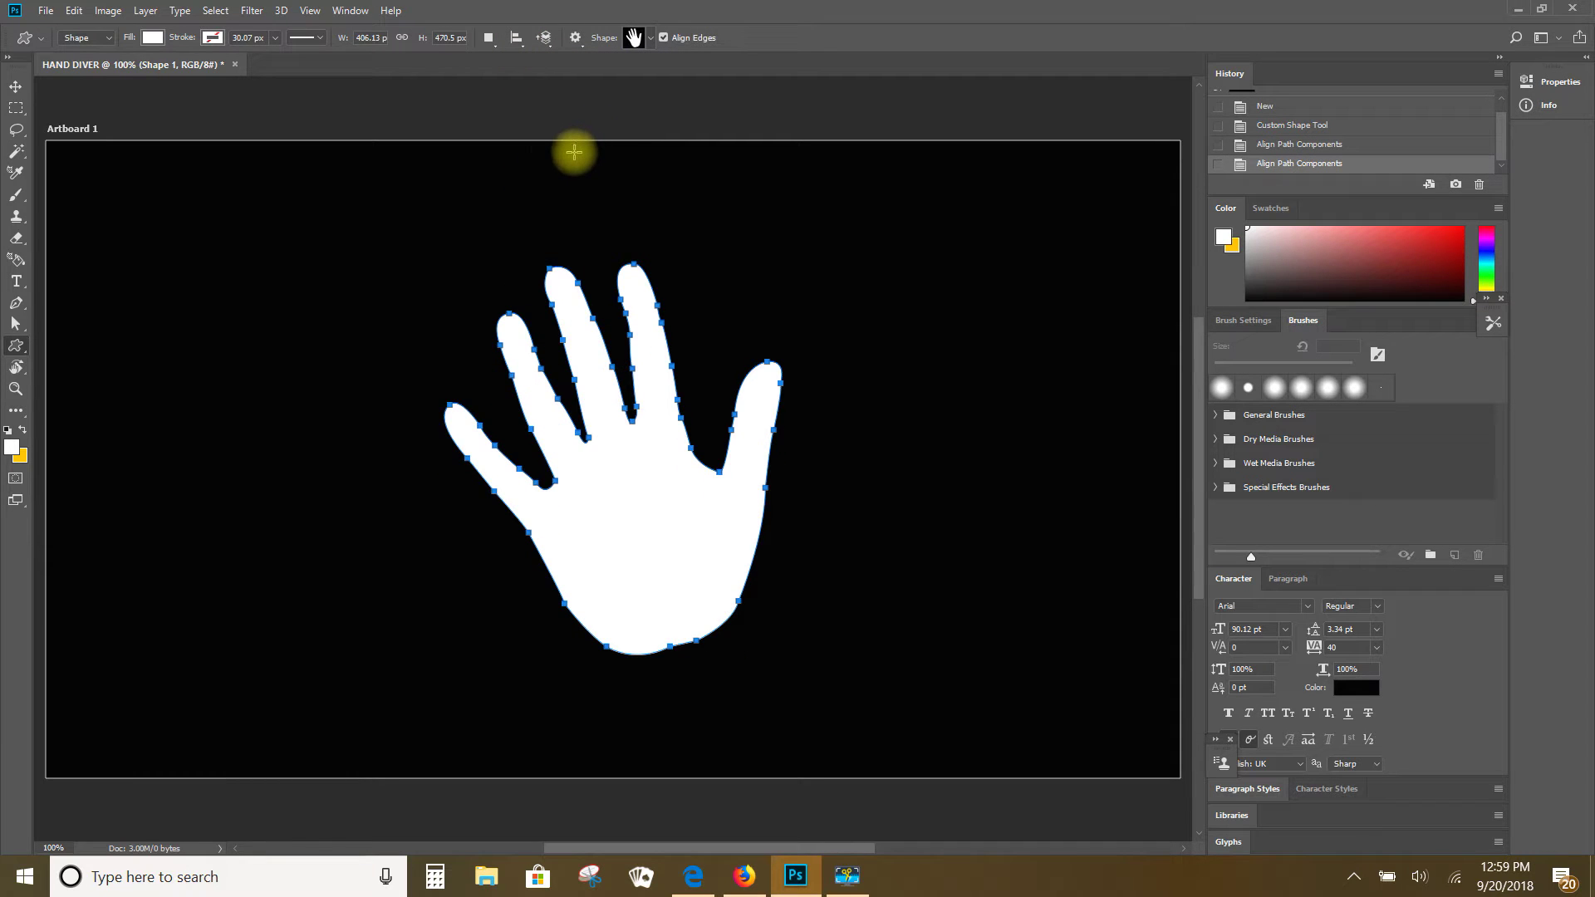
Give the hand shape a yellow fill and a cyan stroke.
{"action": "left_click", "coordinate": [146, 39]}
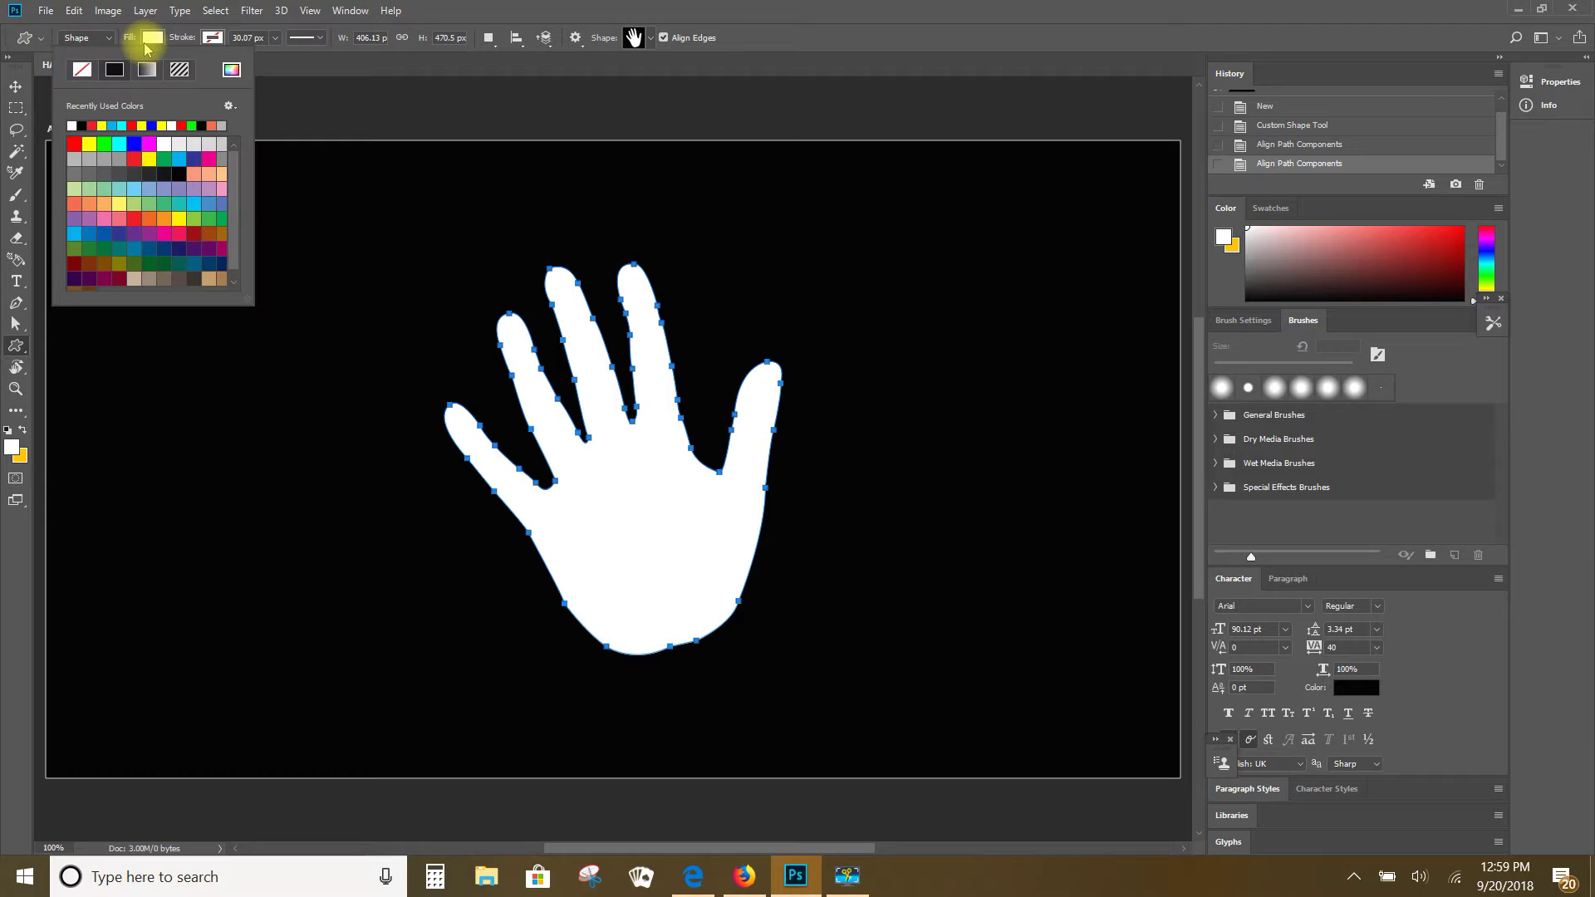
{"action": "left_click", "coordinate": [103, 125]}
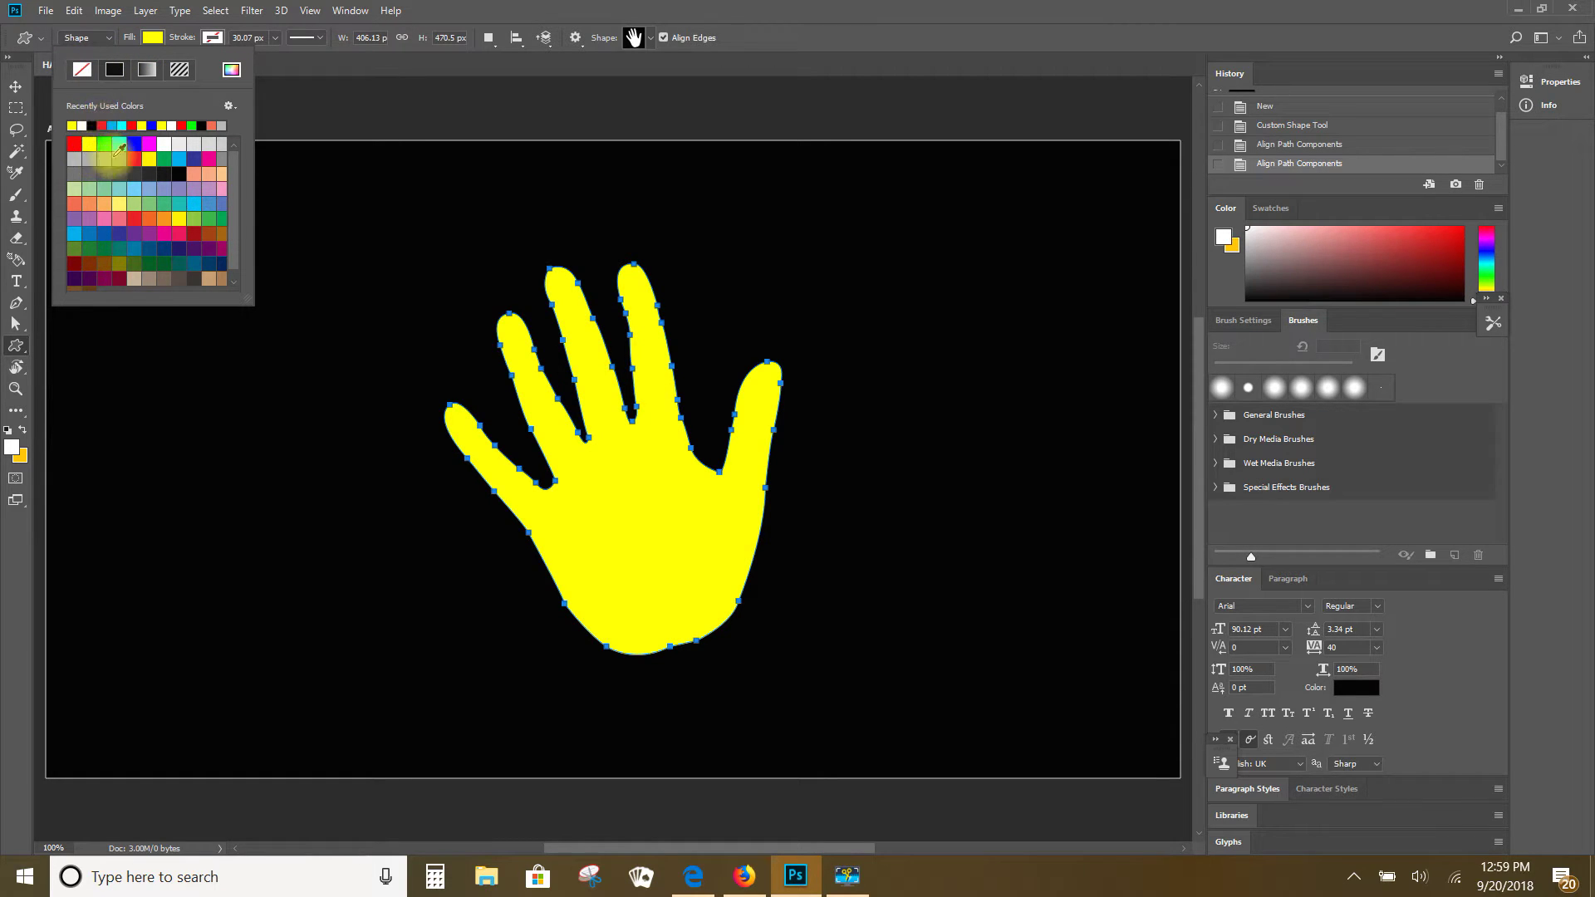
{"action": "left_click", "coordinate": [213, 39]}
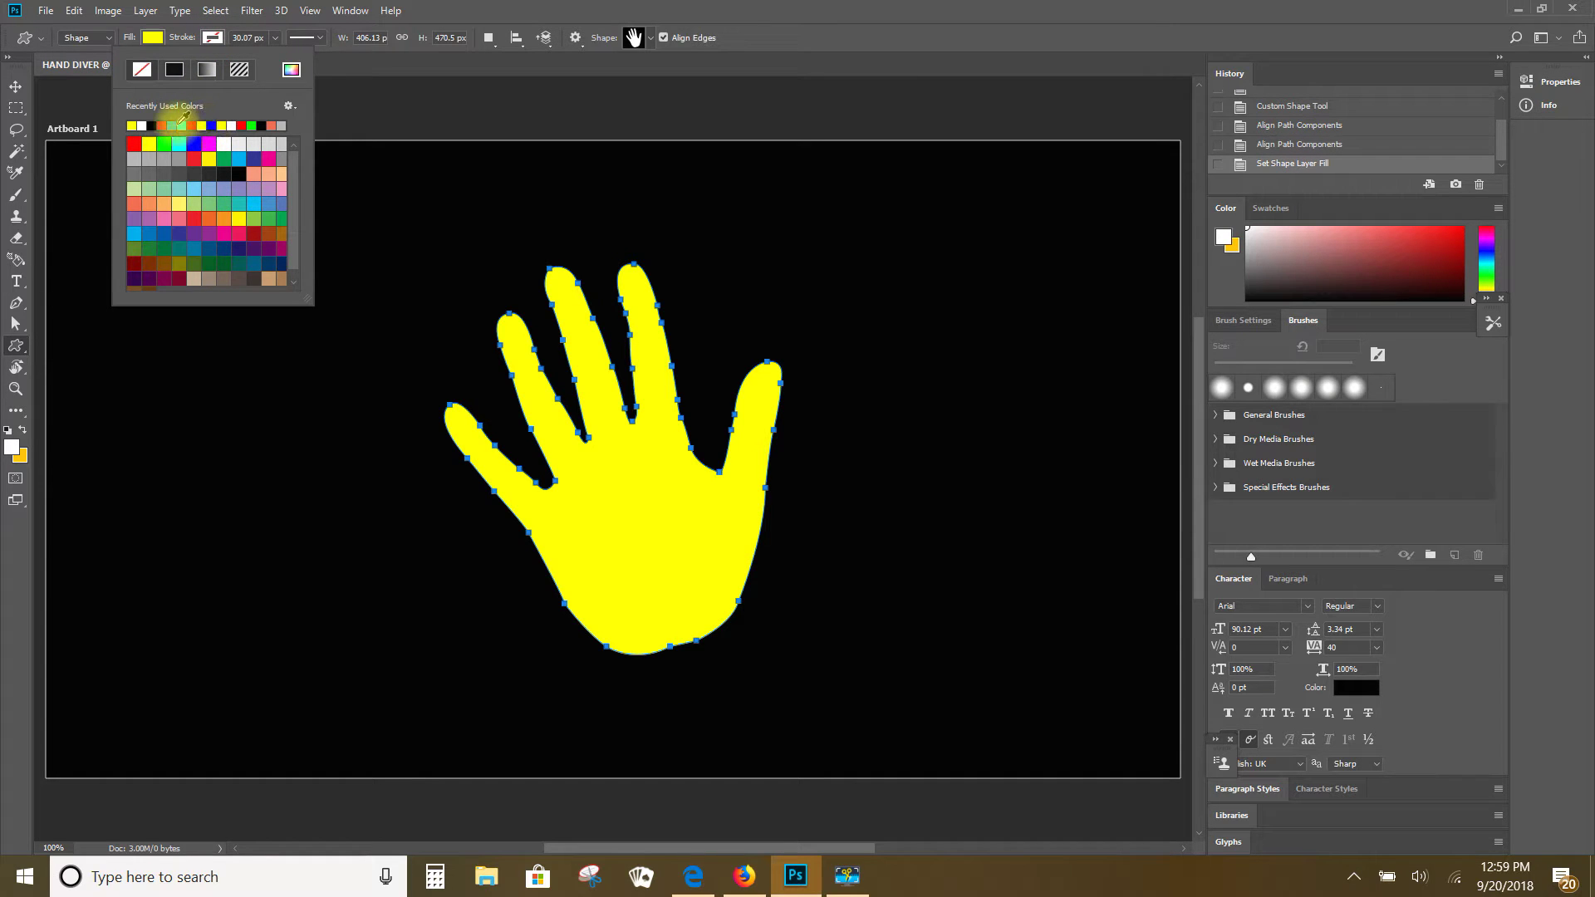
{"action": "left_click", "coordinate": [183, 125]}
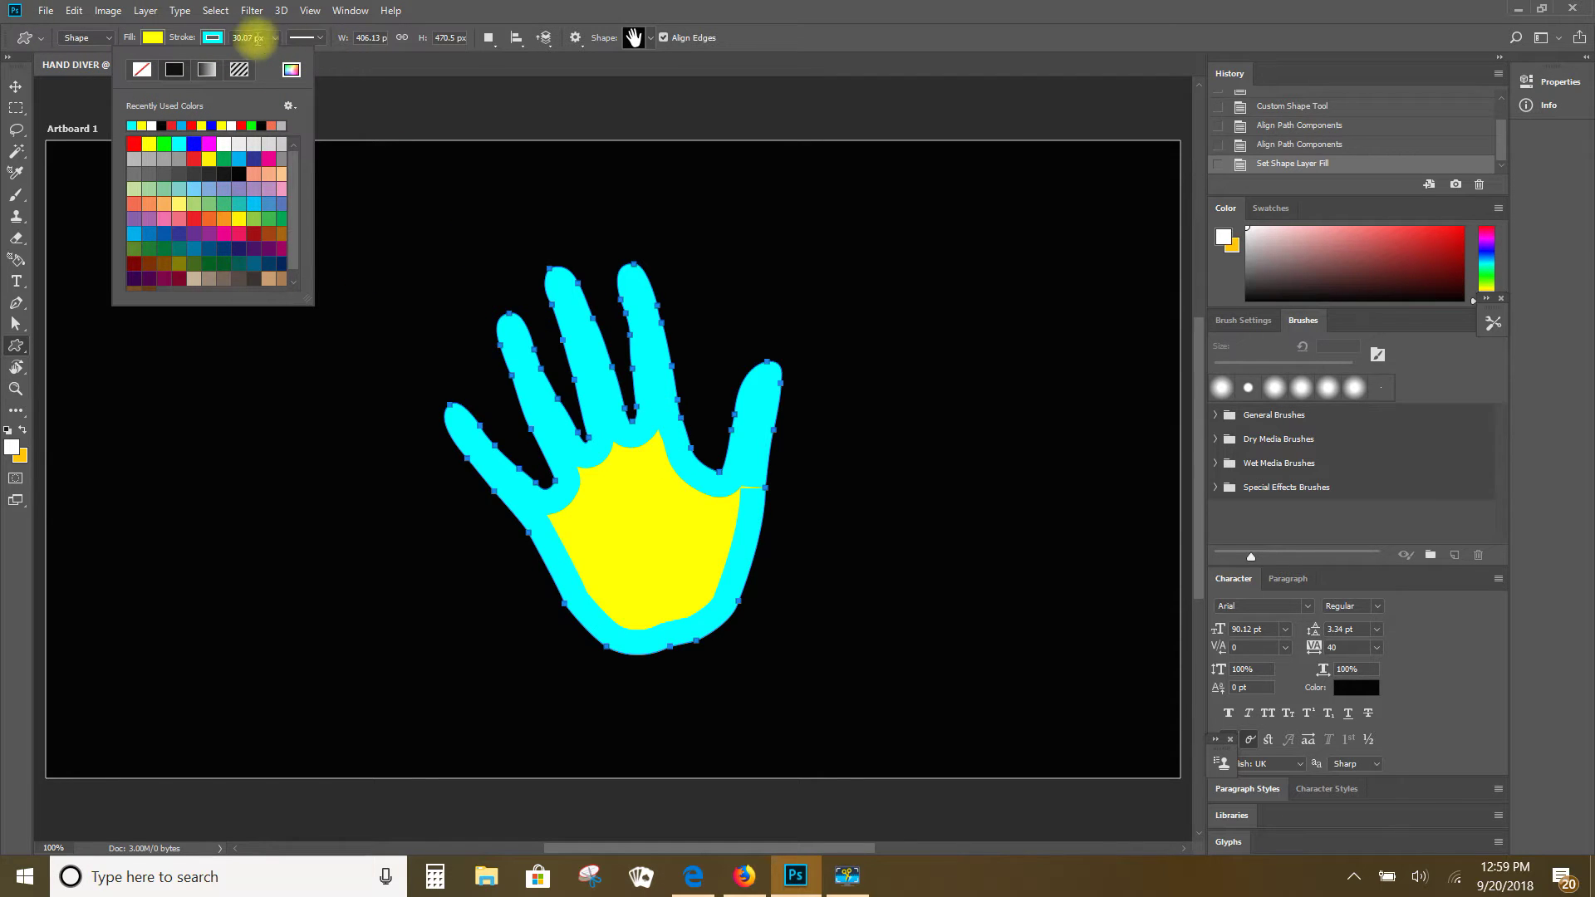
Reduce the hand shape's cyan stroke width to 4.43 px.
{"action": "left_click", "coordinate": [318, 38]}
{"action": "left_click", "coordinate": [315, 37]}
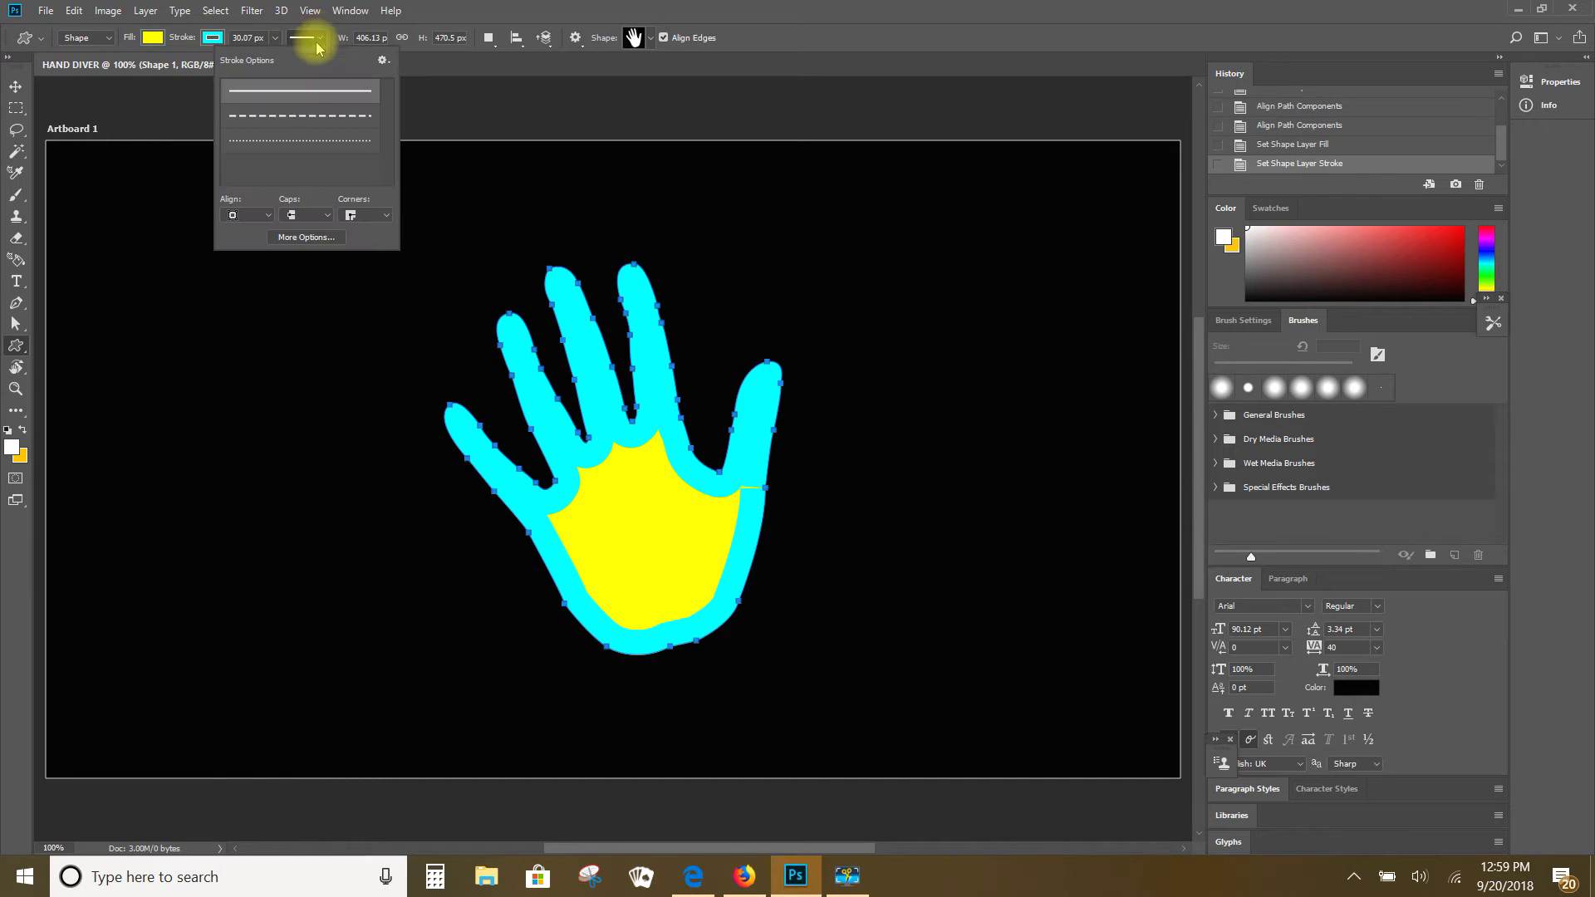
{"action": "left_click", "coordinate": [270, 42]}
{"action": "left_click", "coordinate": [272, 38]}
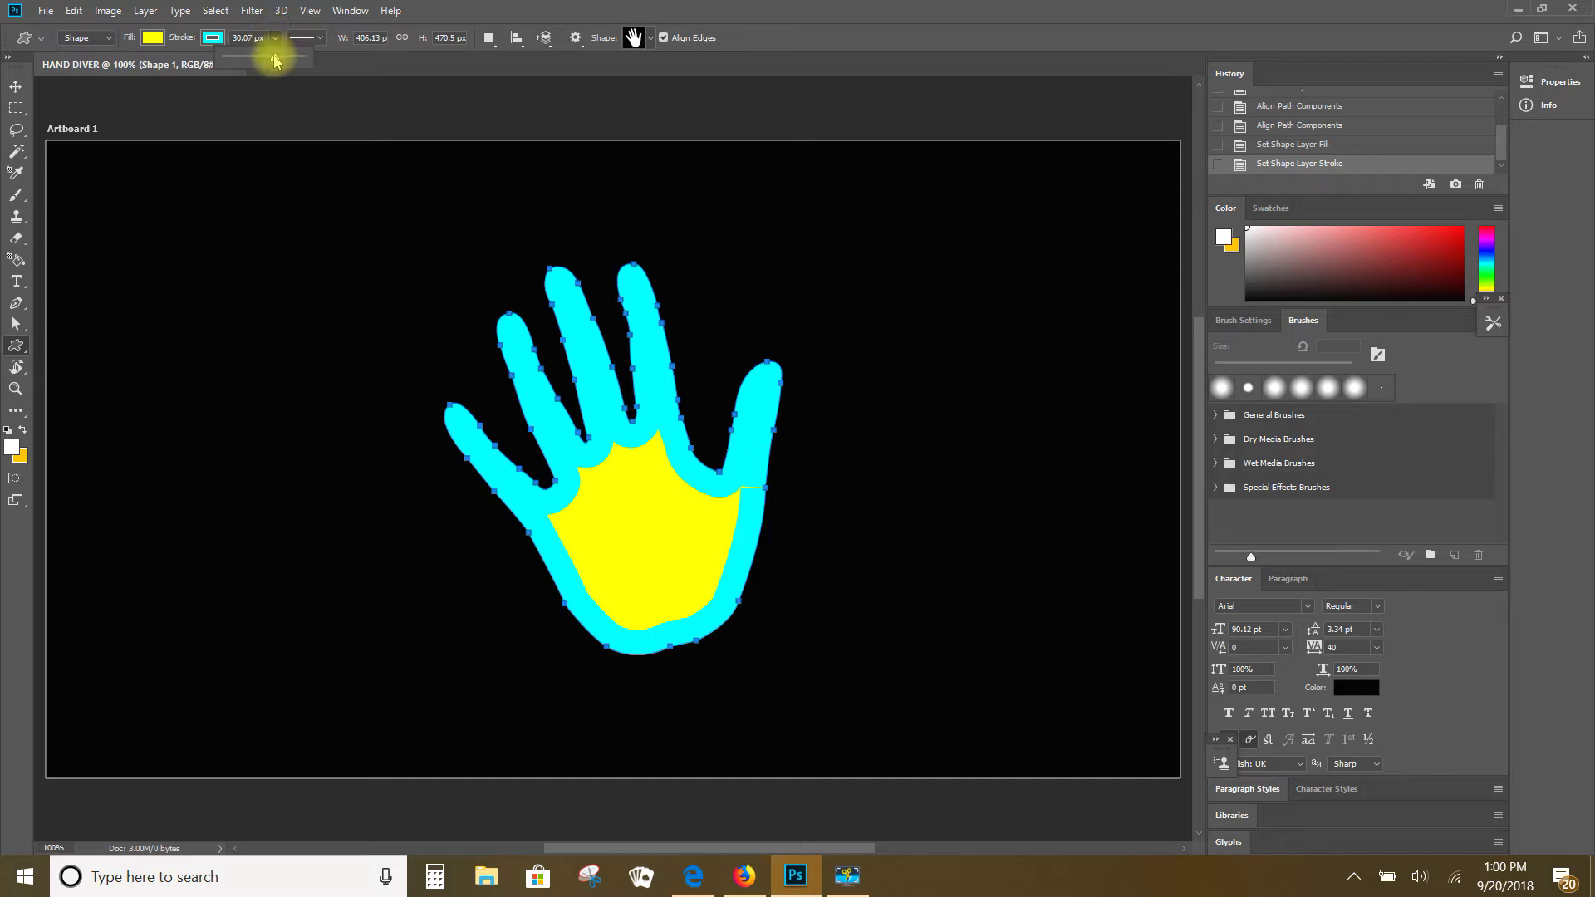
{"action": "left_click_drag", "start_coordinate": [275, 60], "coordinate": [242, 64]}
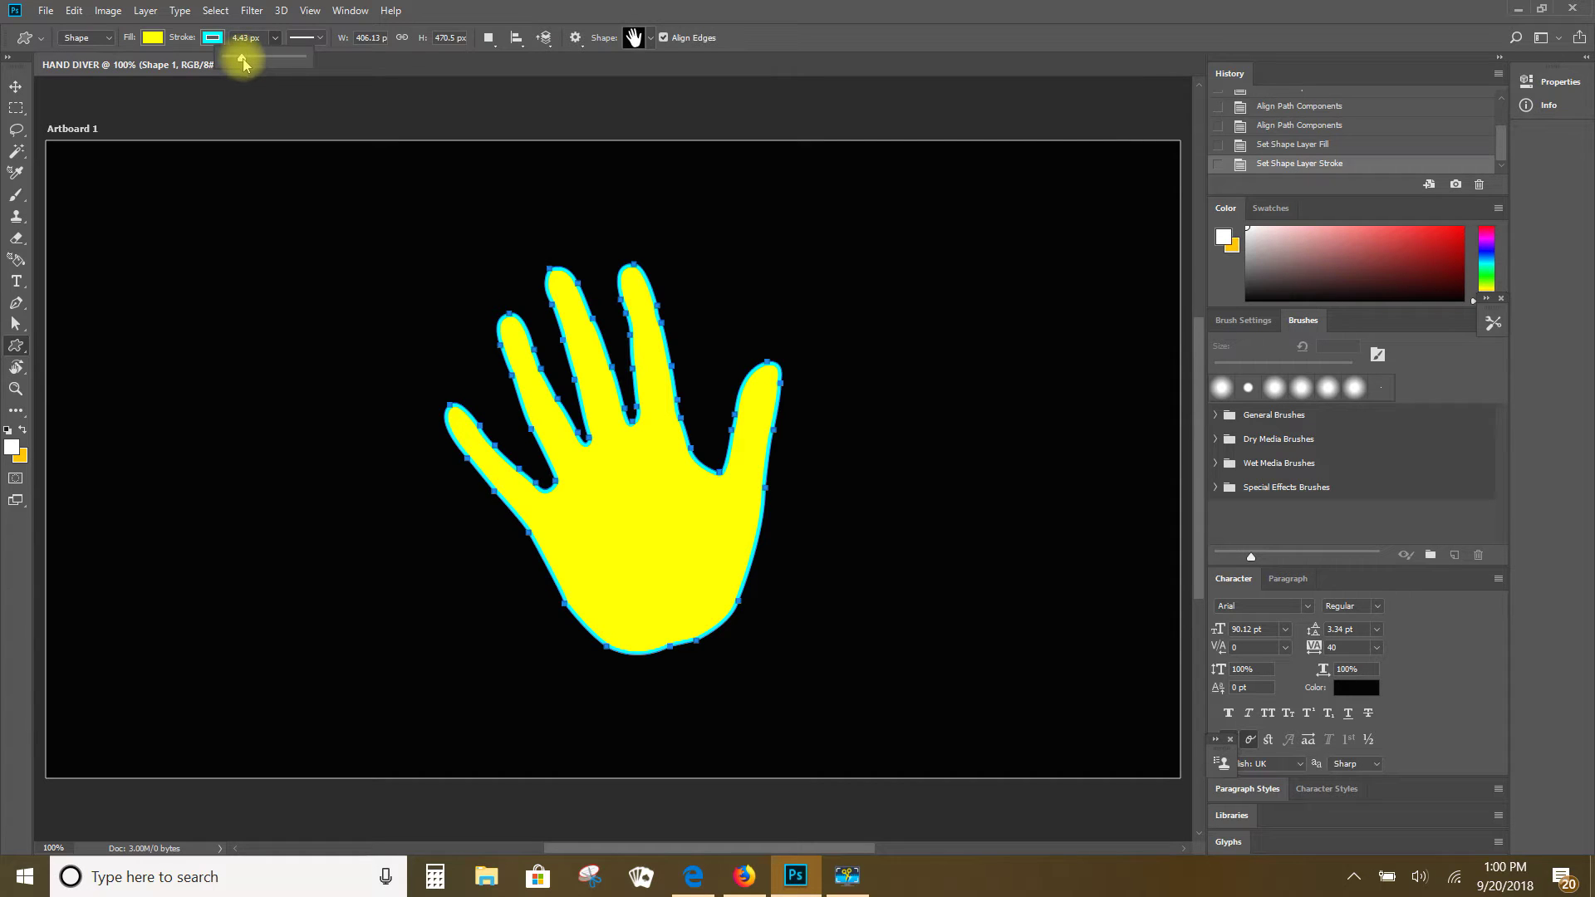
Stretch the hand outward on all four sides to about 546 px wide and 594 px high and apply the transform.
{"action": "left_click", "coordinate": [11, 88]}
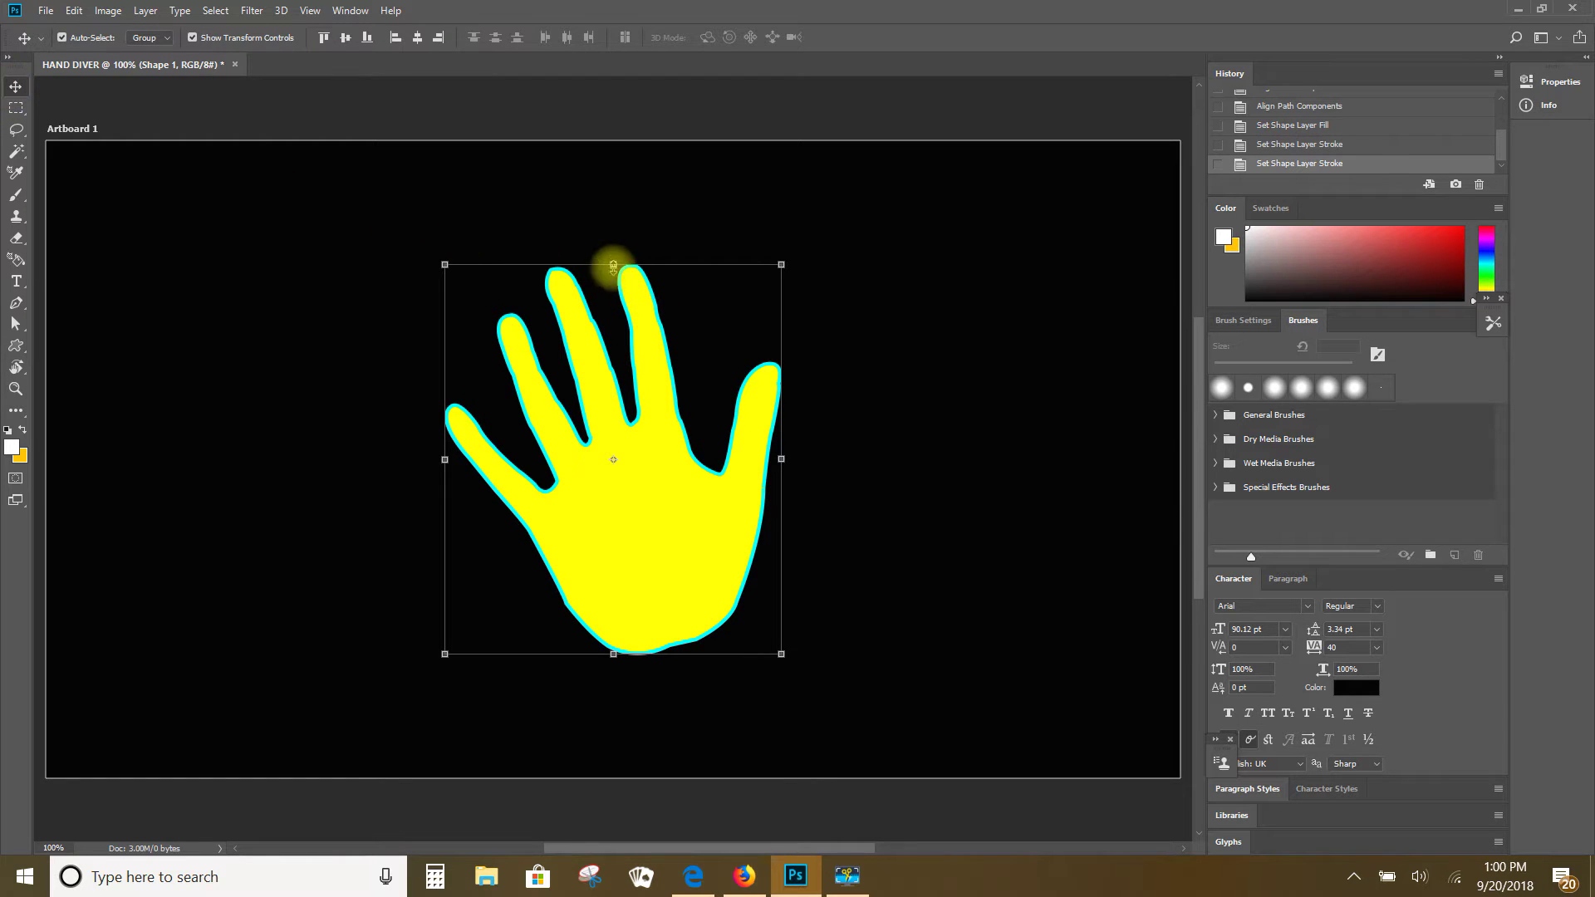
{"action": "left_click_drag", "start_coordinate": [613, 265], "coordinate": [619, 226]}
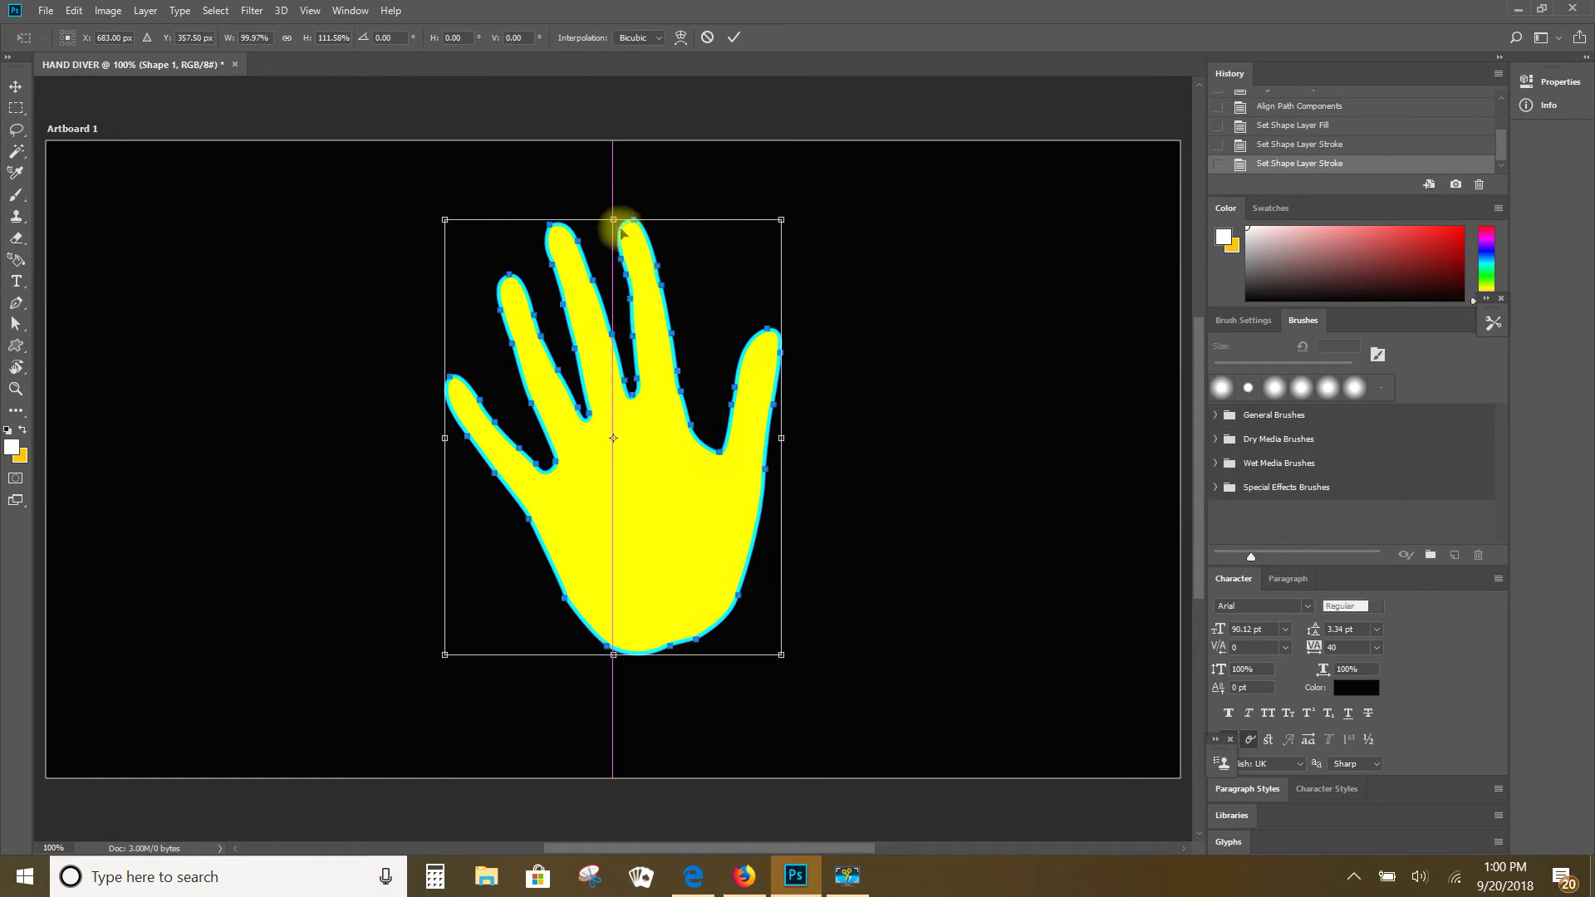
{"action": "left_click_drag", "start_coordinate": [781, 432], "coordinate": [853, 427]}
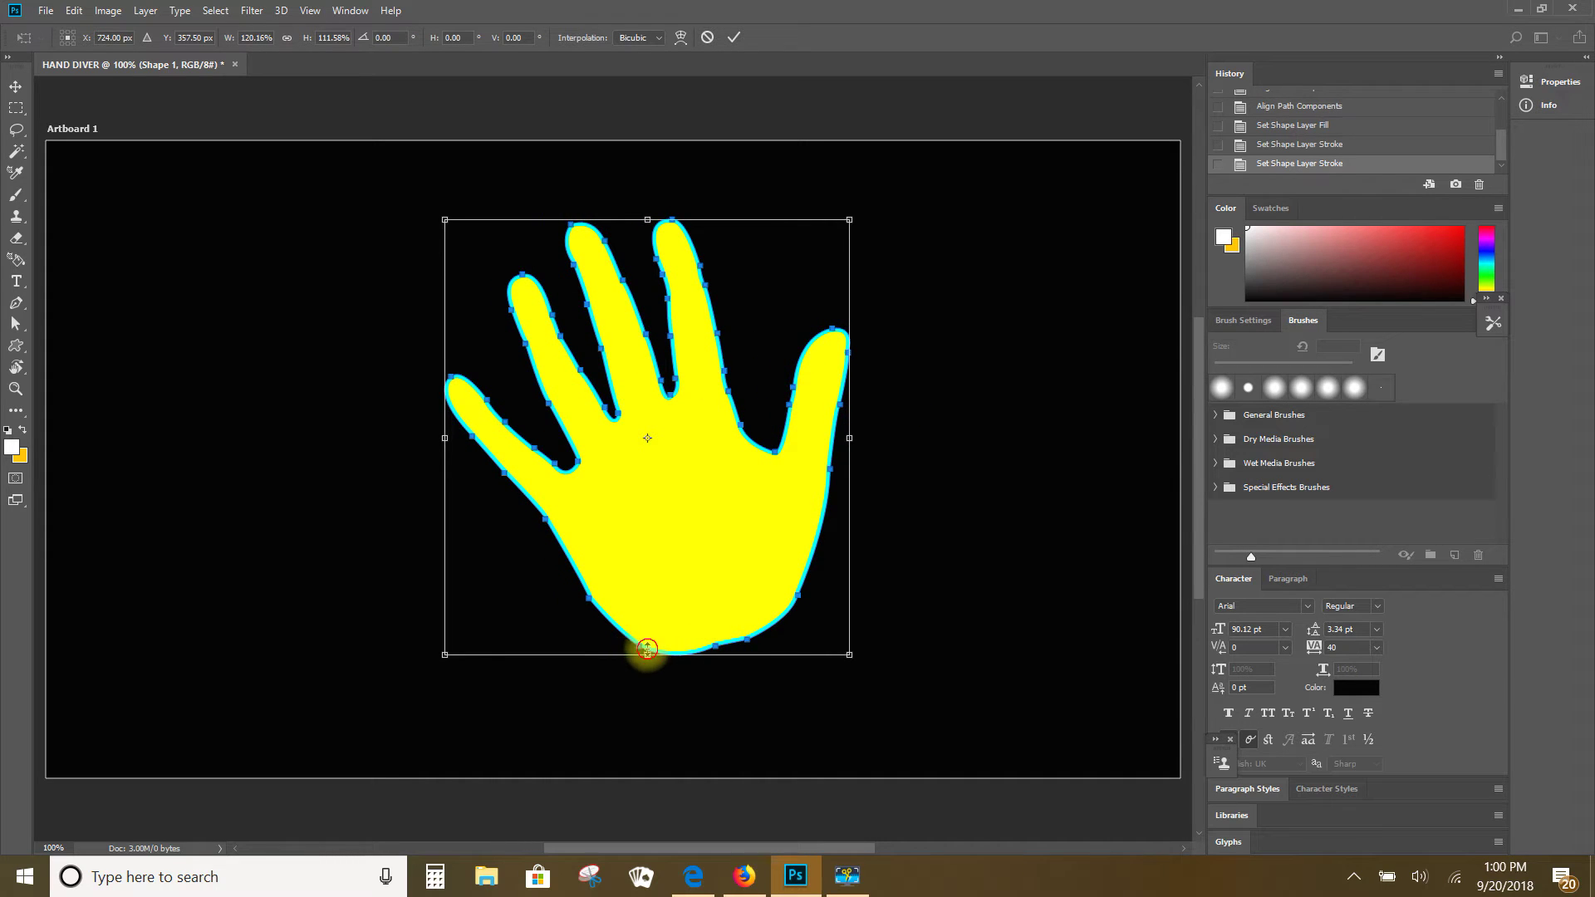
{"action": "left_click_drag", "start_coordinate": [647, 648], "coordinate": [649, 712]}
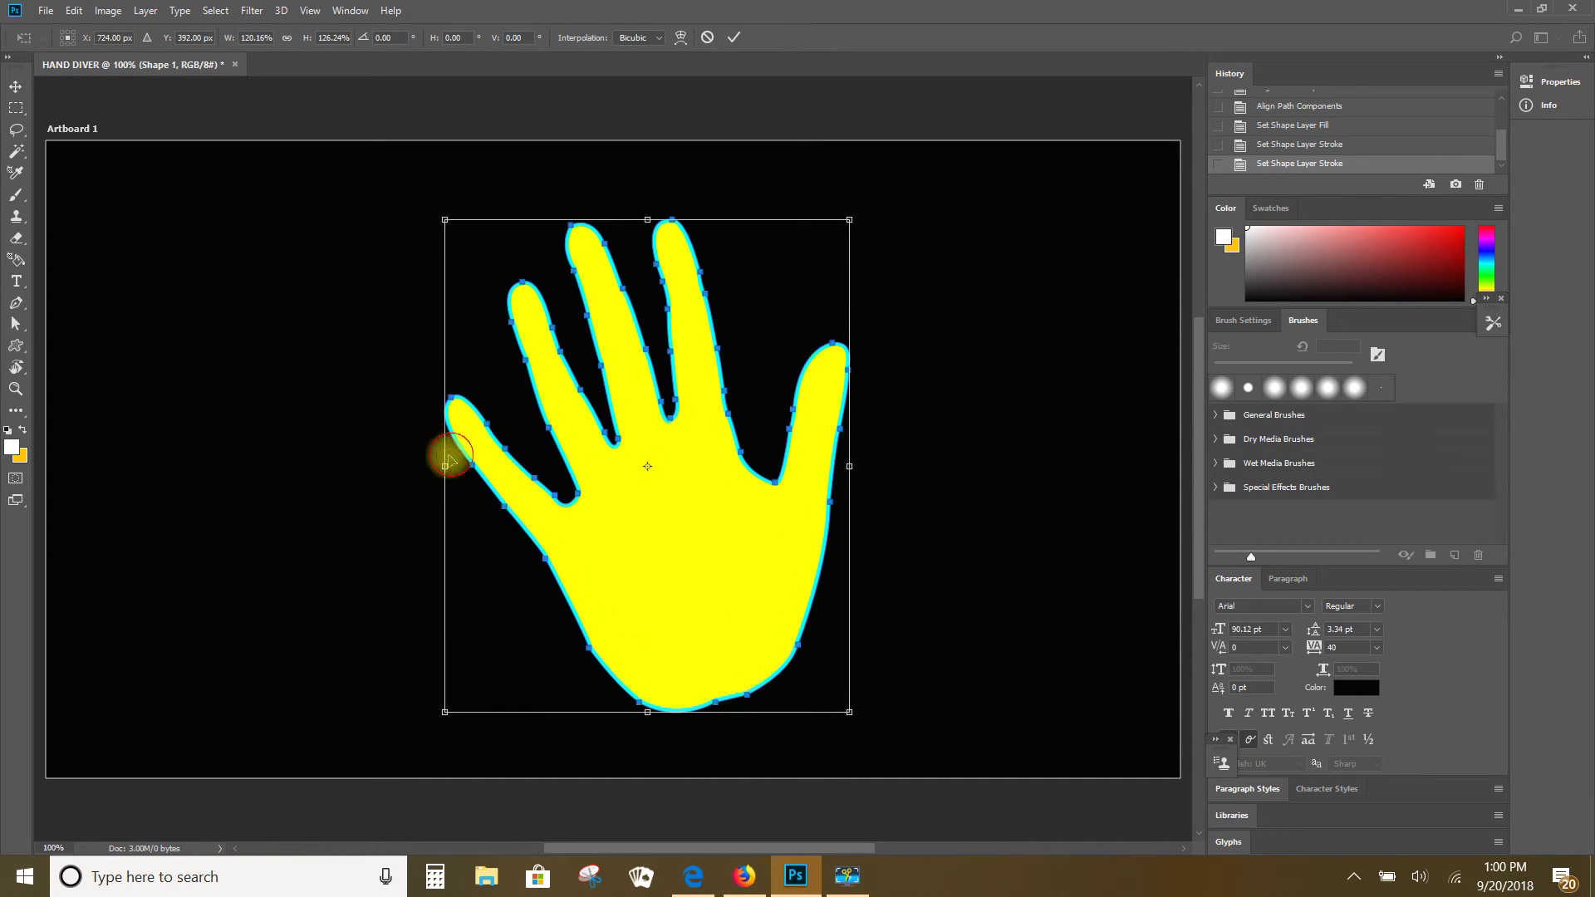
{"action": "left_click_drag", "start_coordinate": [445, 466], "coordinate": [396, 466]}
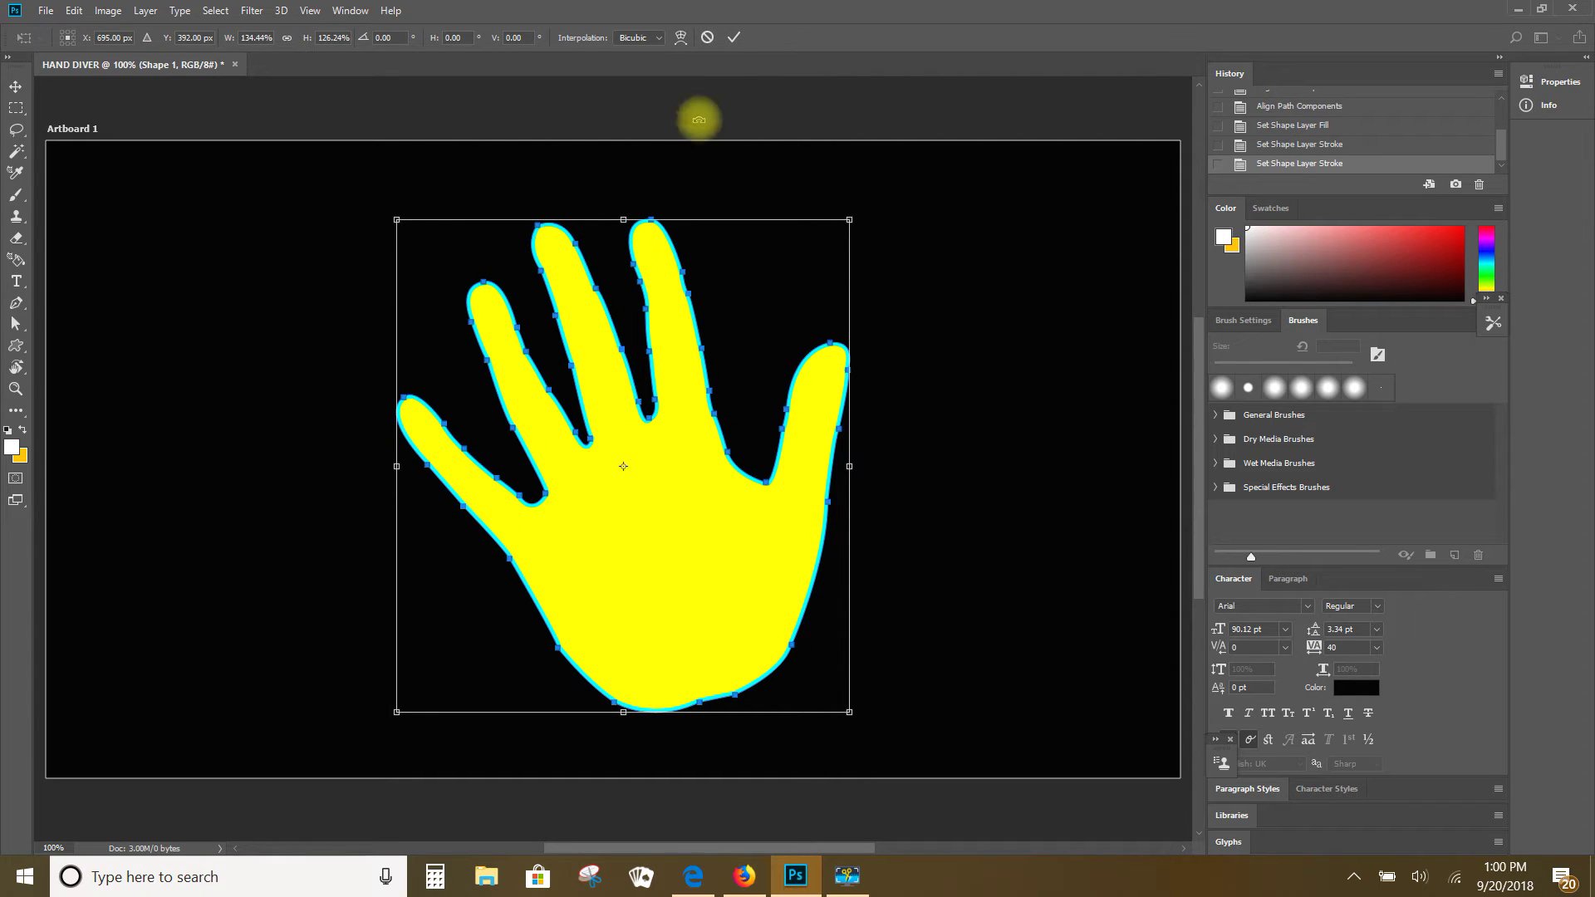
{"action": "left_click", "coordinate": [733, 39]}
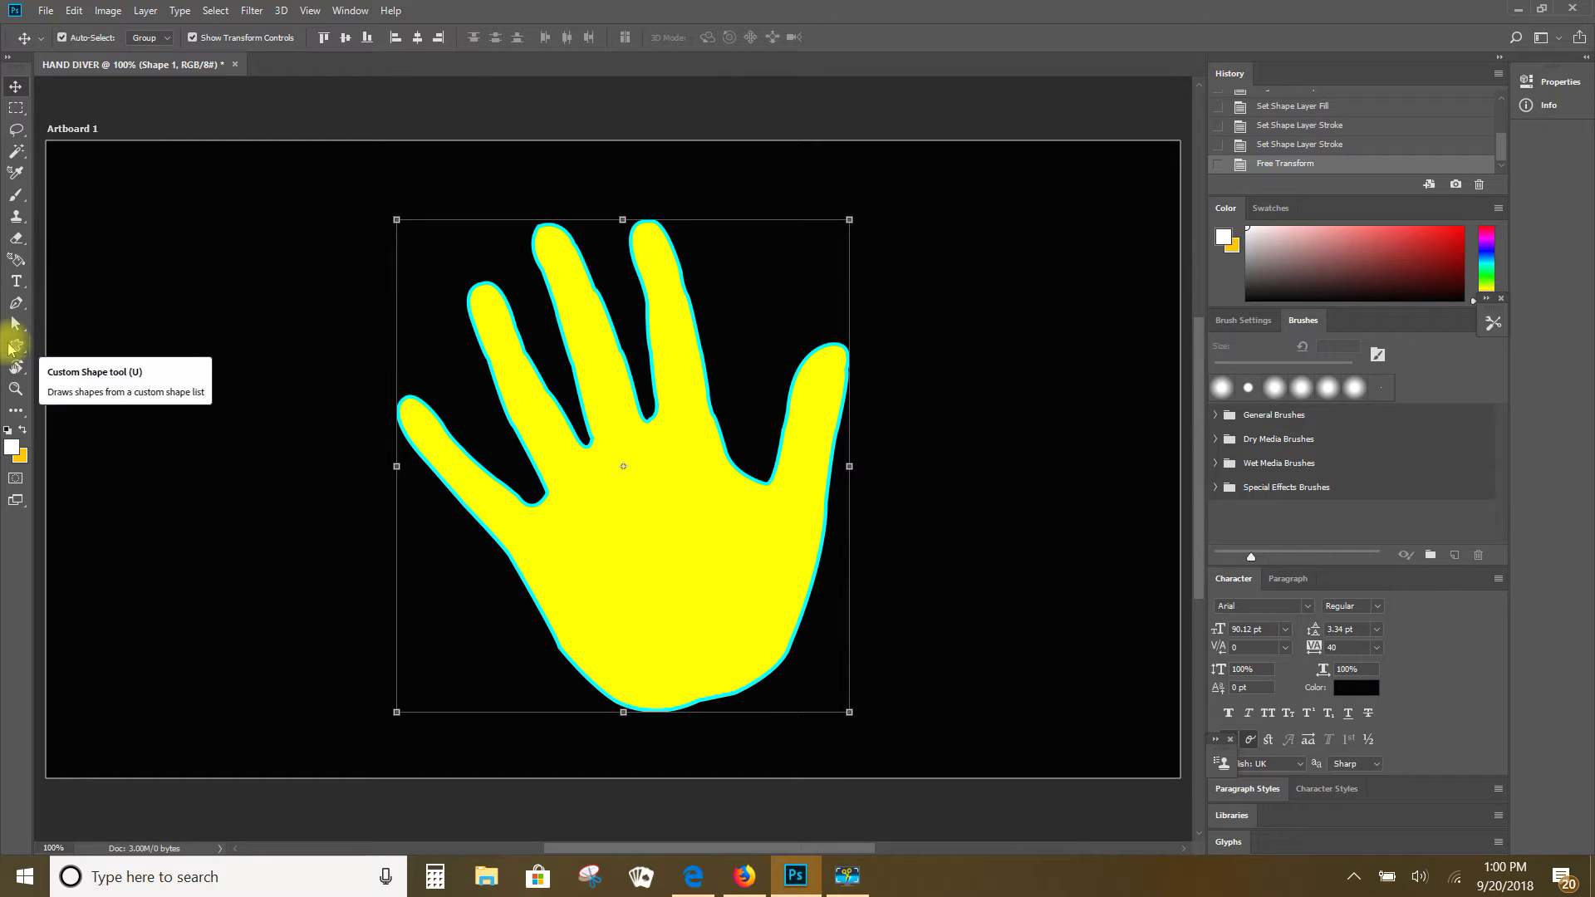
Choose the thin circular ring from the custom shape library for the Custom Shape tool.
{"action": "left_click", "coordinate": [12, 348]}
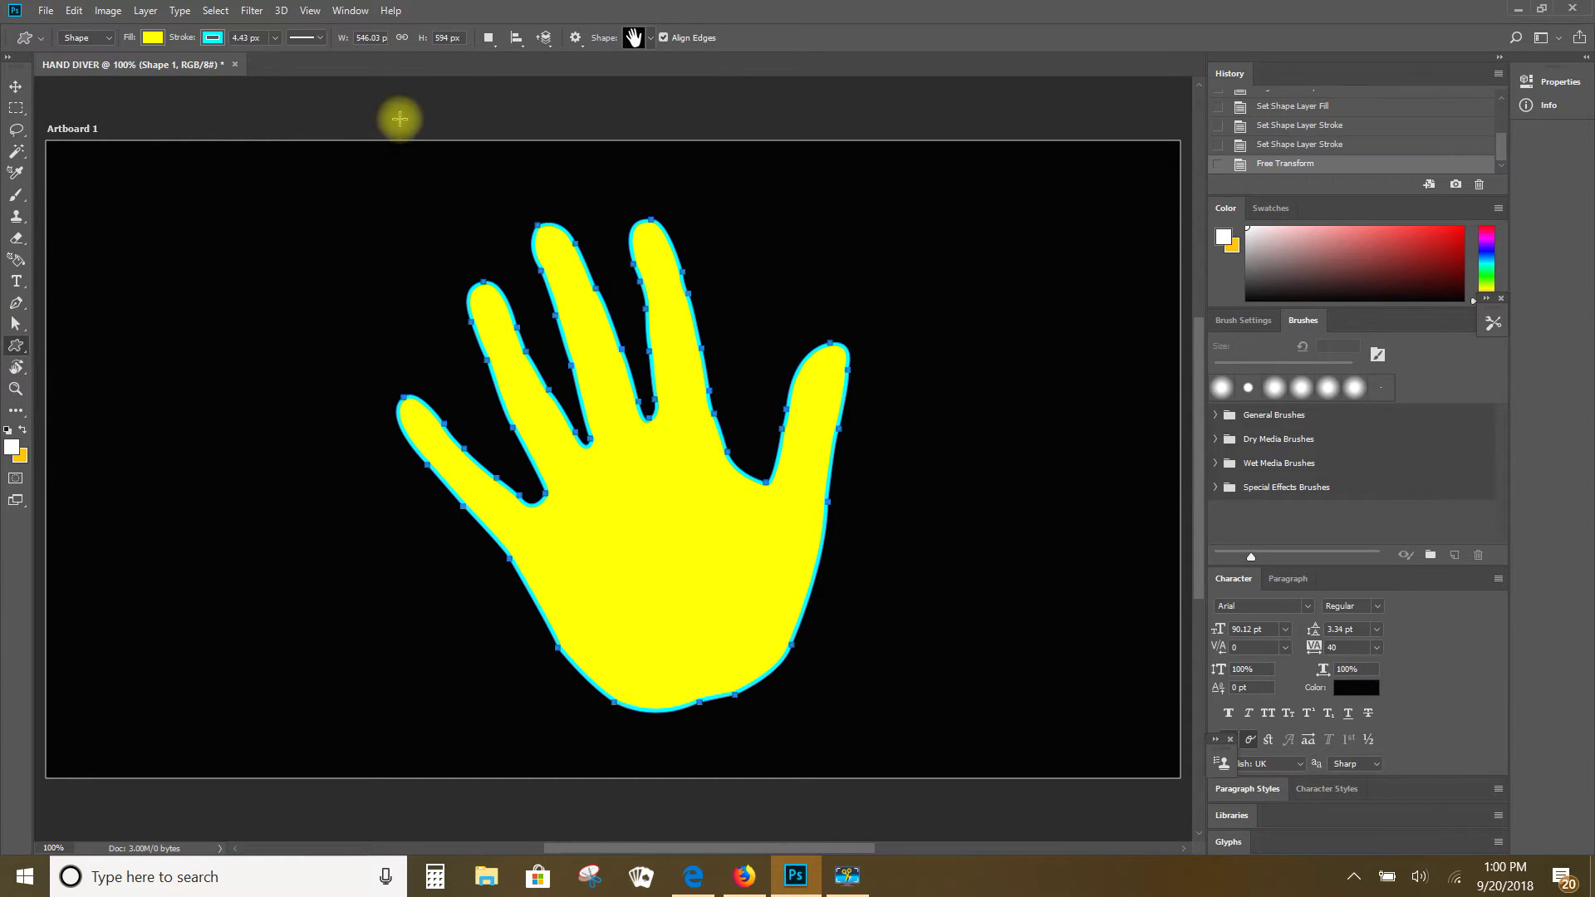
{"action": "left_click", "coordinate": [651, 39]}
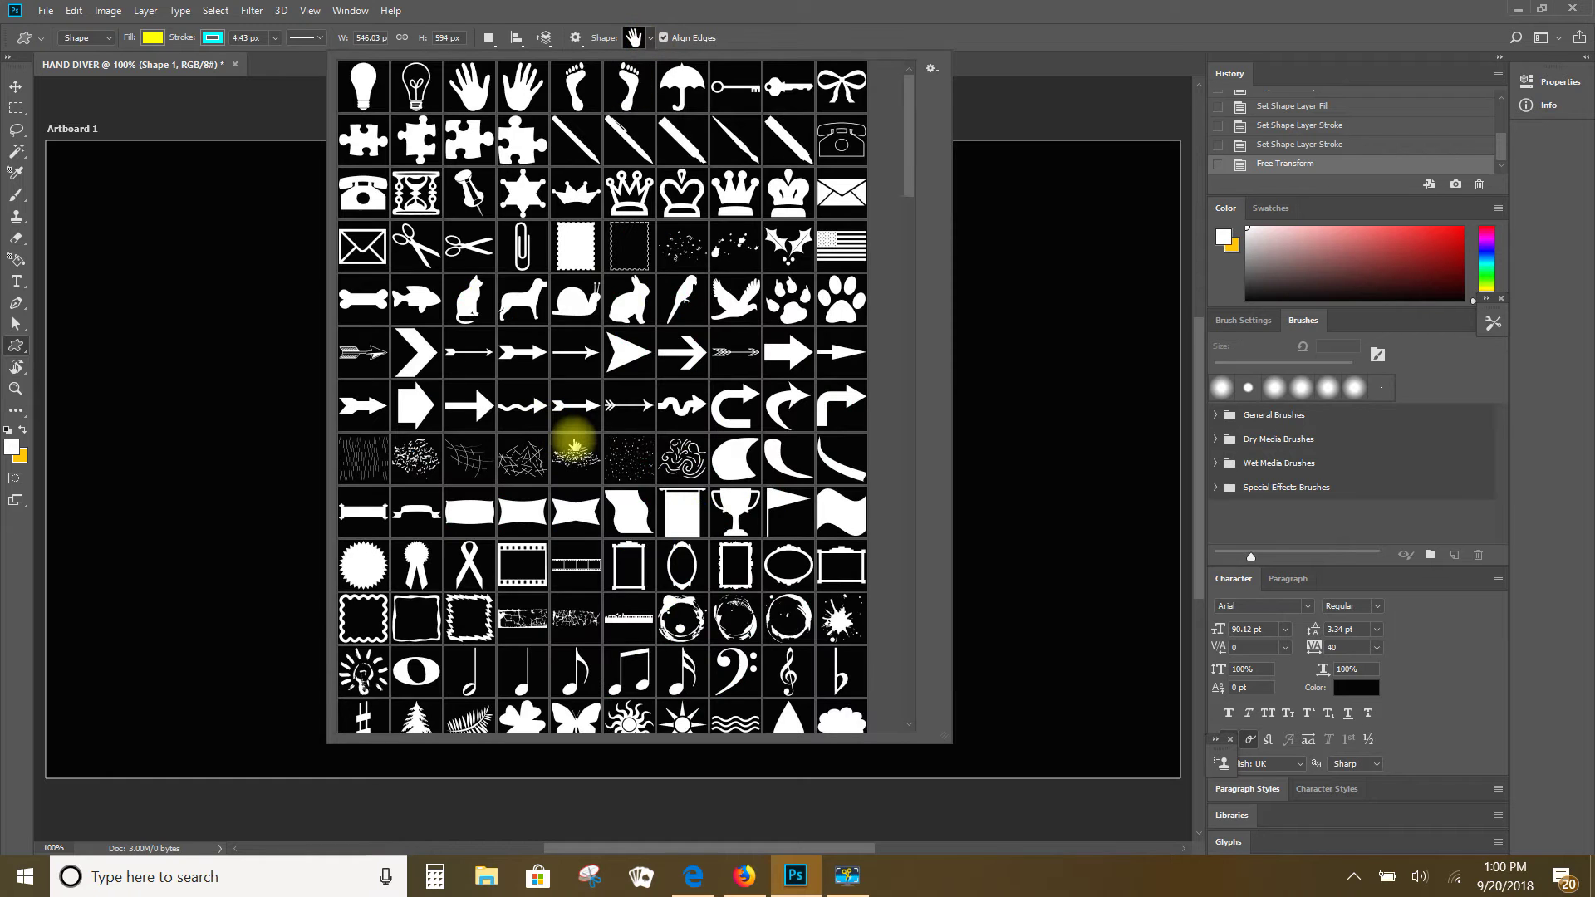
{"action": "scroll", "coordinate": [575, 445], "scroll_direction": "down", "scroll_amount": 4}
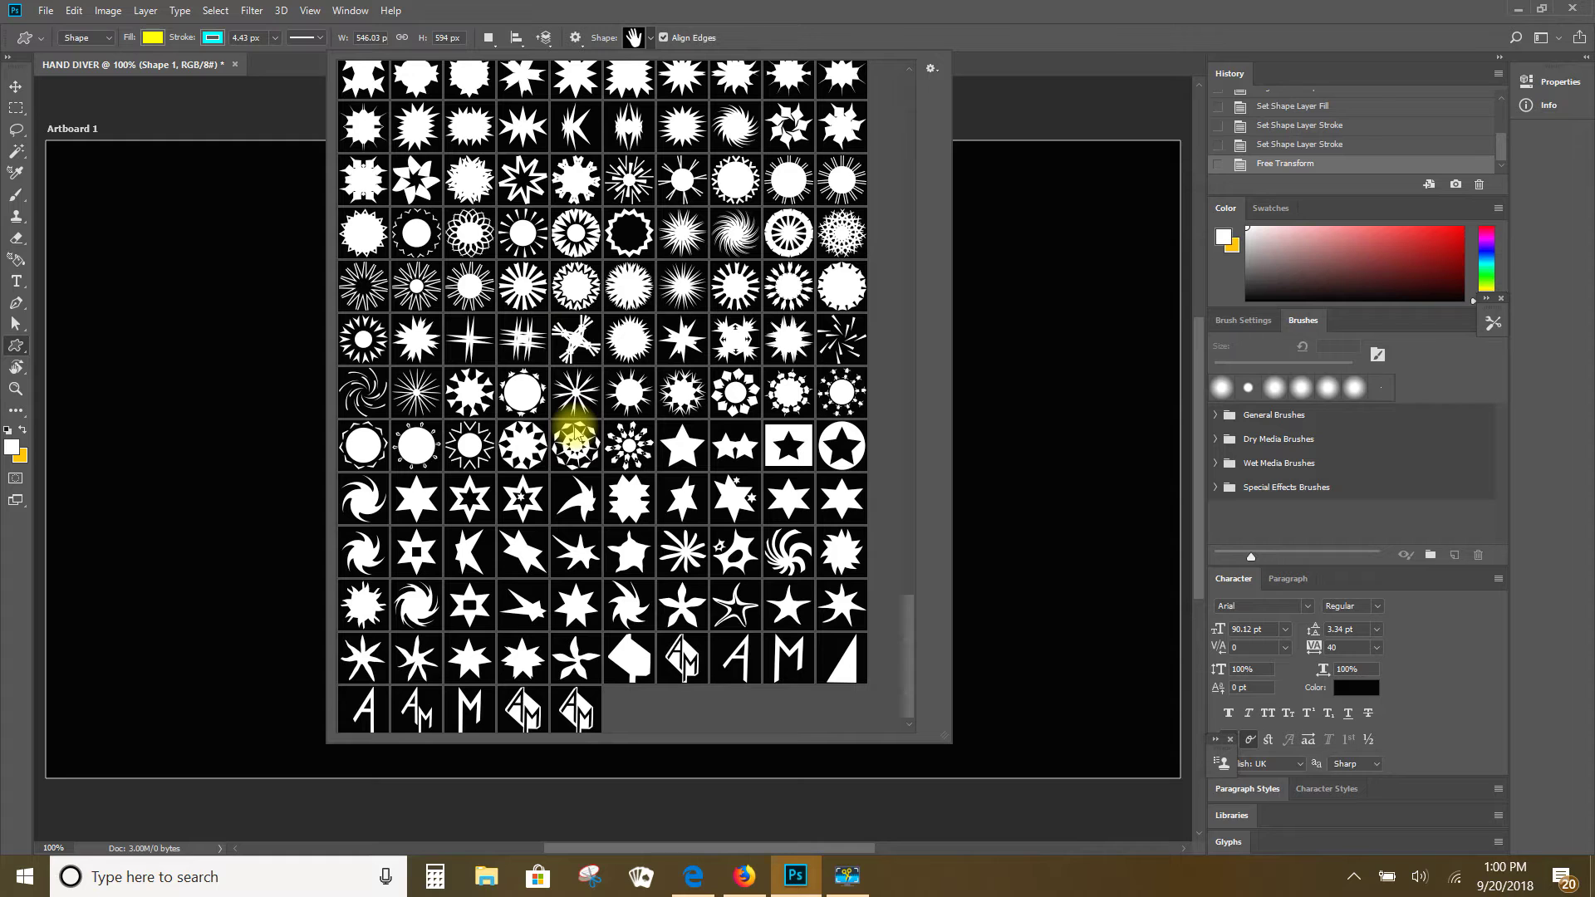
{"action": "scroll", "coordinate": [577, 433], "scroll_direction": "down", "scroll_amount": 1}
{"action": "scroll", "coordinate": [577, 433], "scroll_direction": "up", "scroll_amount": 6}
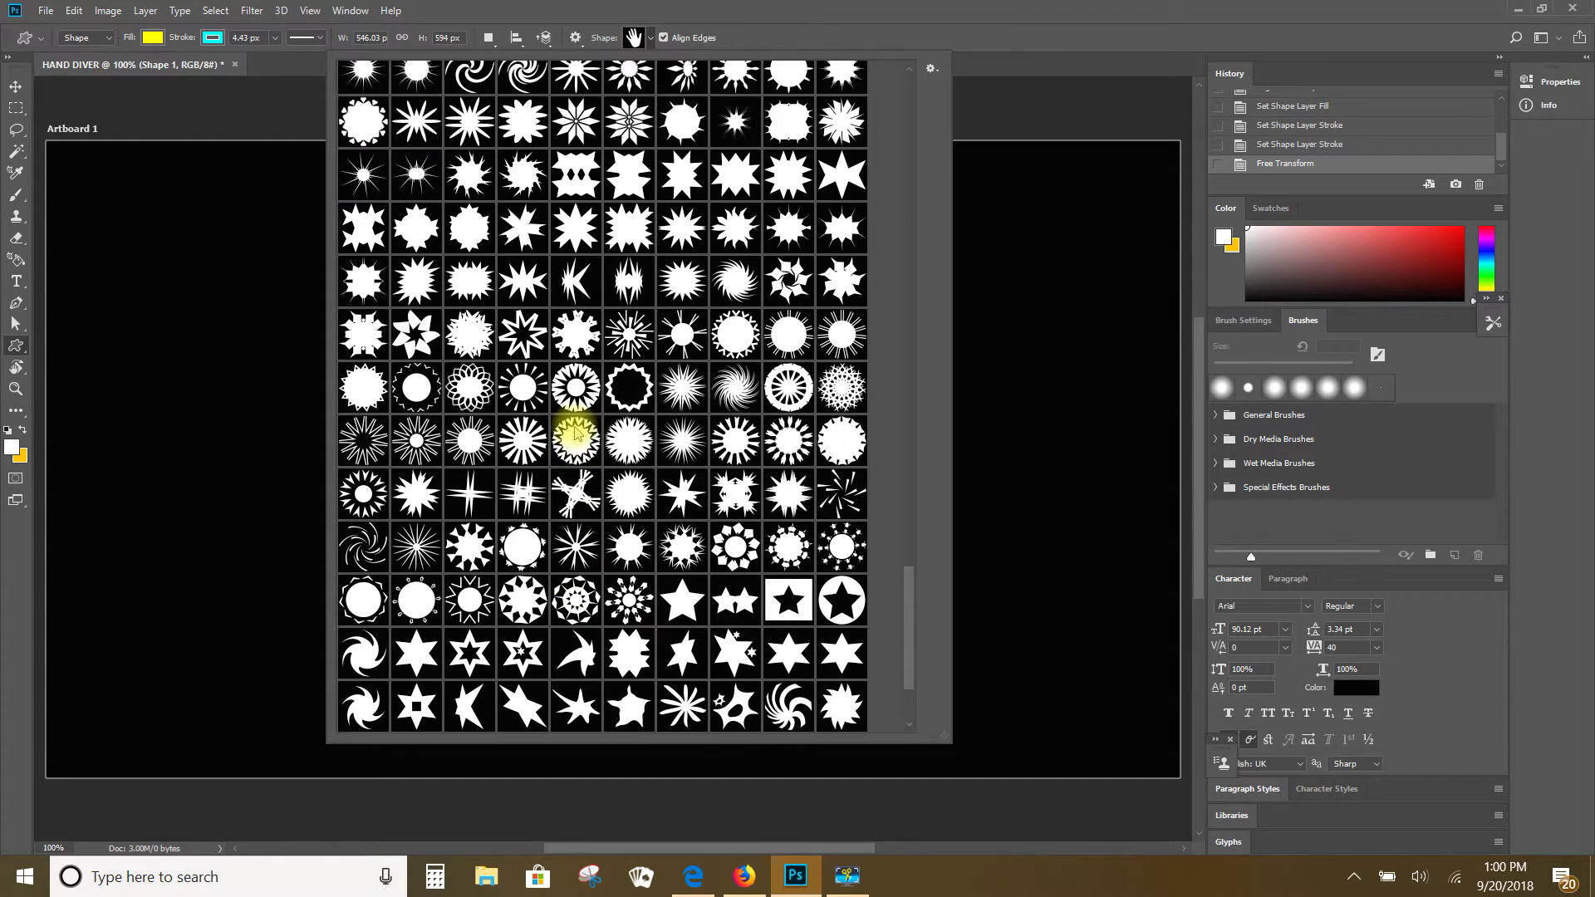
{"action": "scroll", "coordinate": [577, 432], "scroll_direction": "up", "scroll_amount": 10}
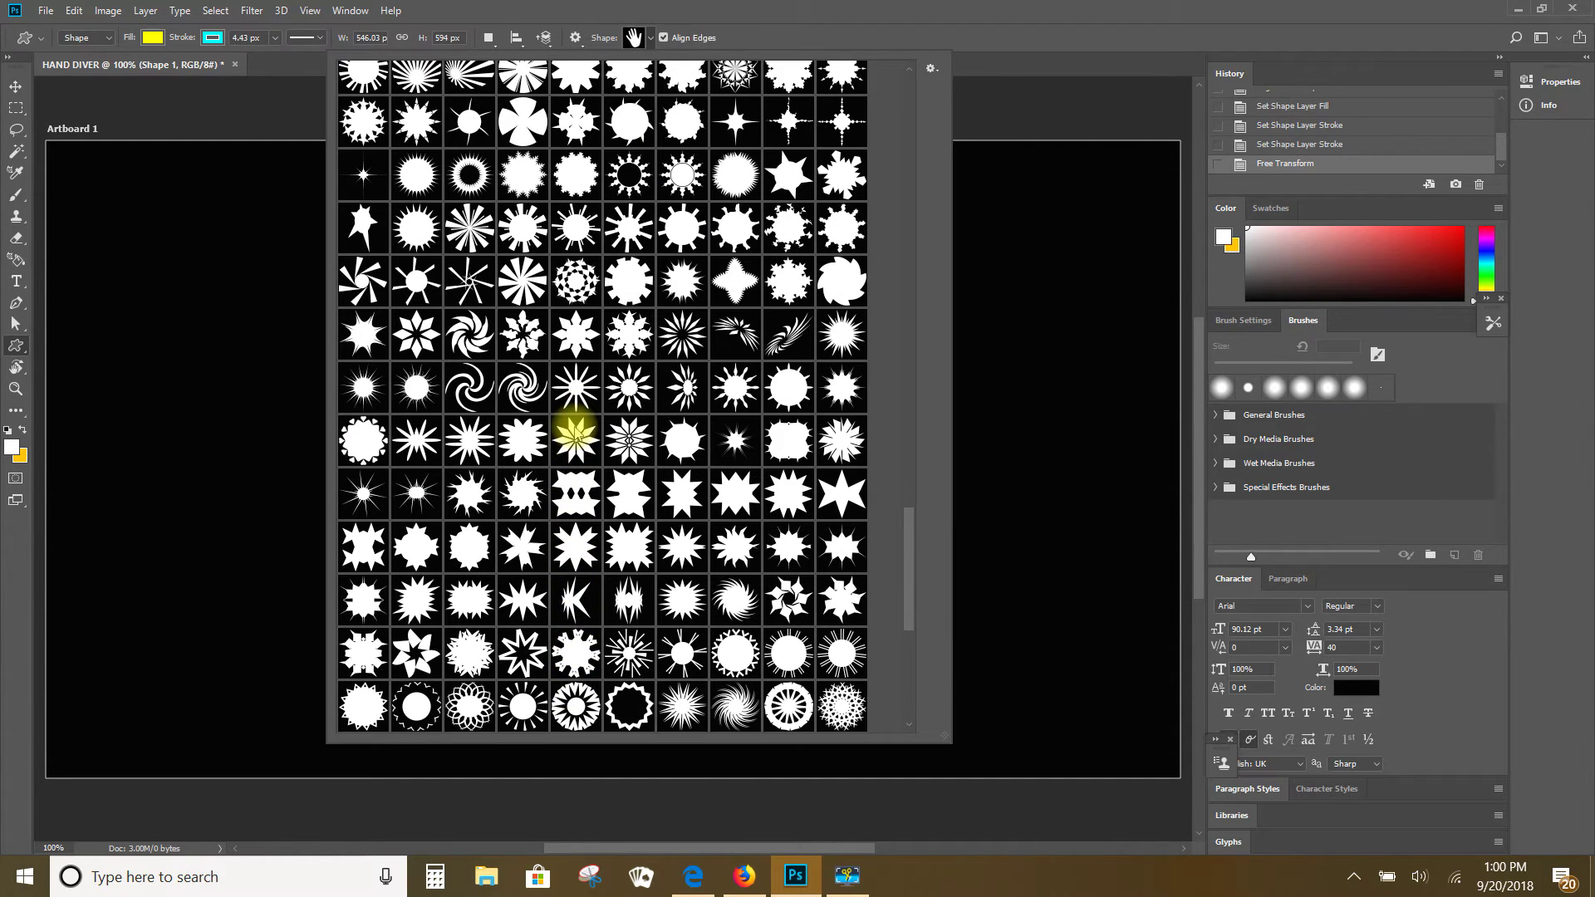
{"action": "scroll", "coordinate": [574, 430], "scroll_direction": "up", "scroll_amount": 3}
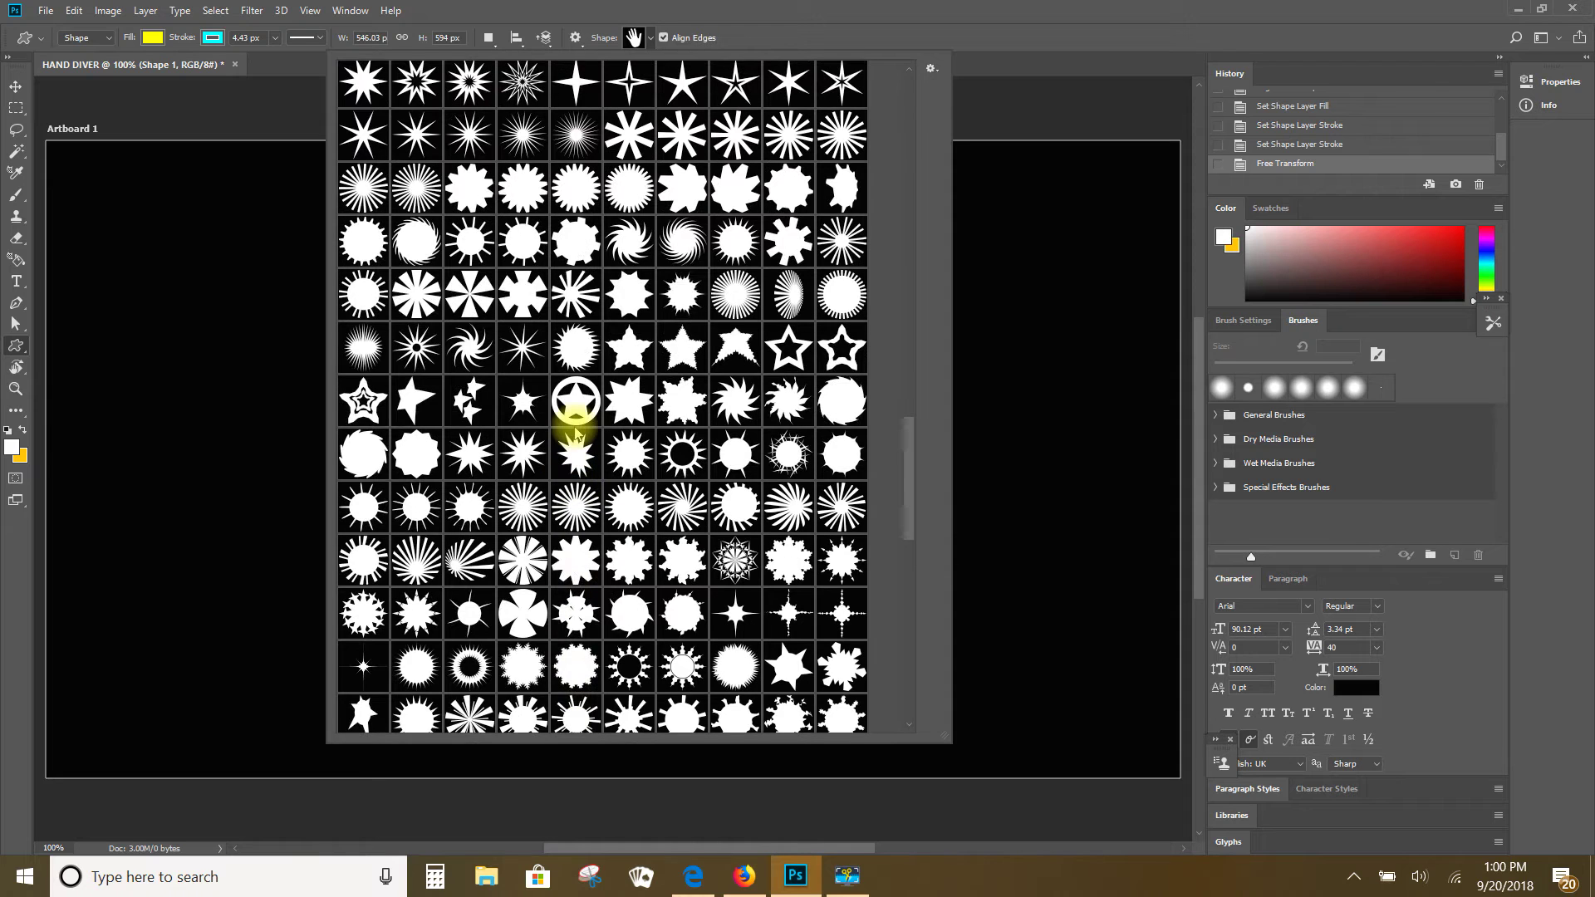
{"action": "scroll", "coordinate": [574, 430], "scroll_direction": "up", "scroll_amount": 8}
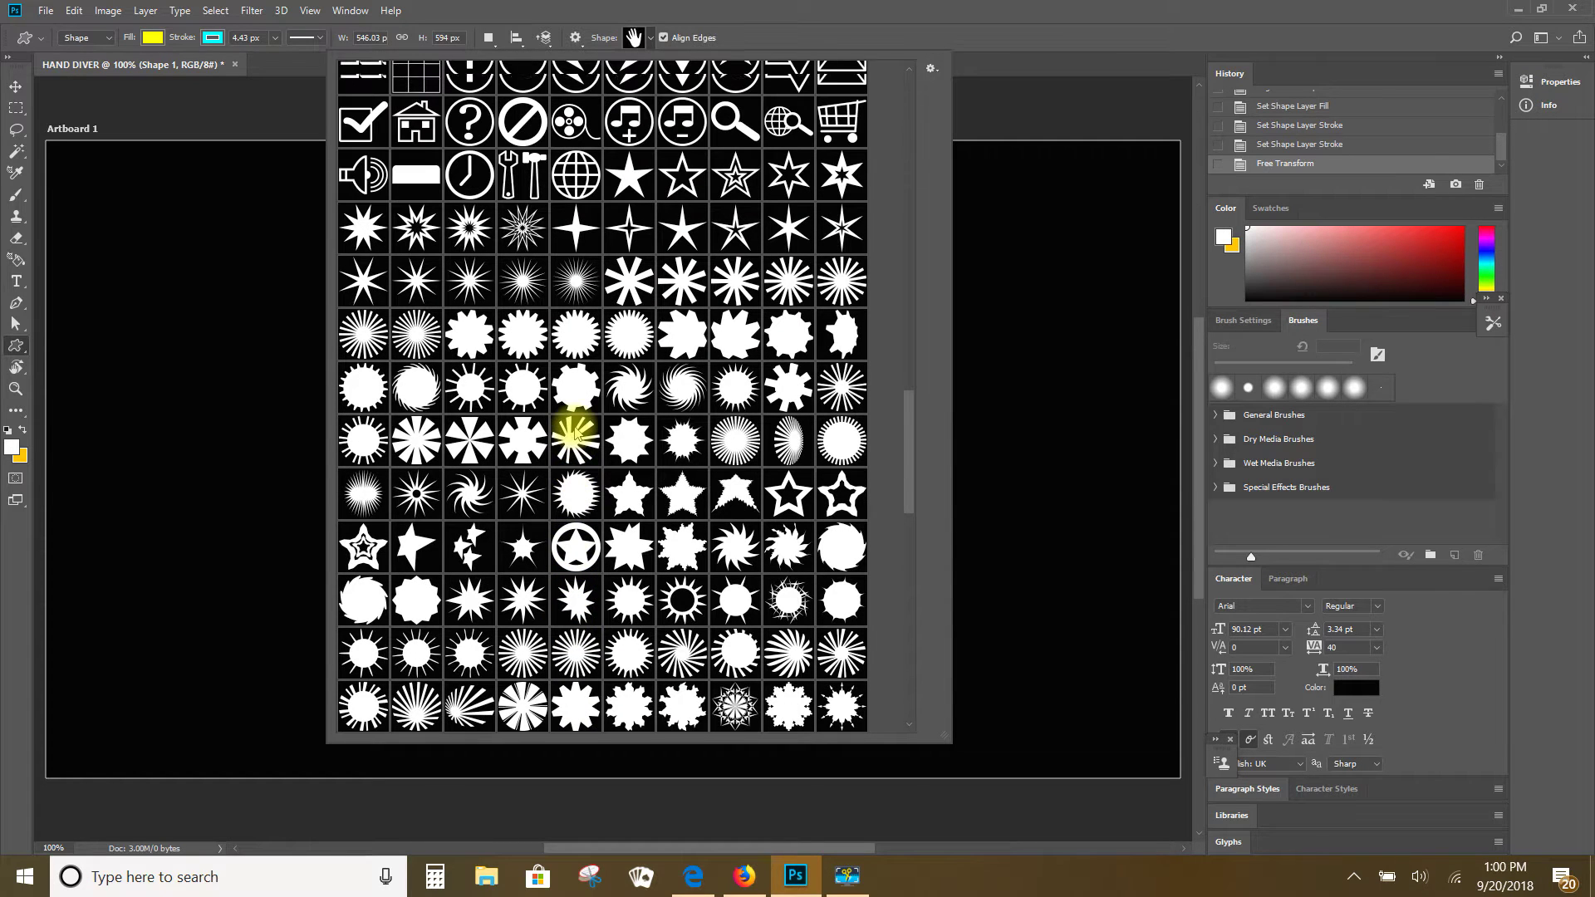
{"action": "scroll", "coordinate": [574, 431], "scroll_direction": "up", "scroll_amount": 6}
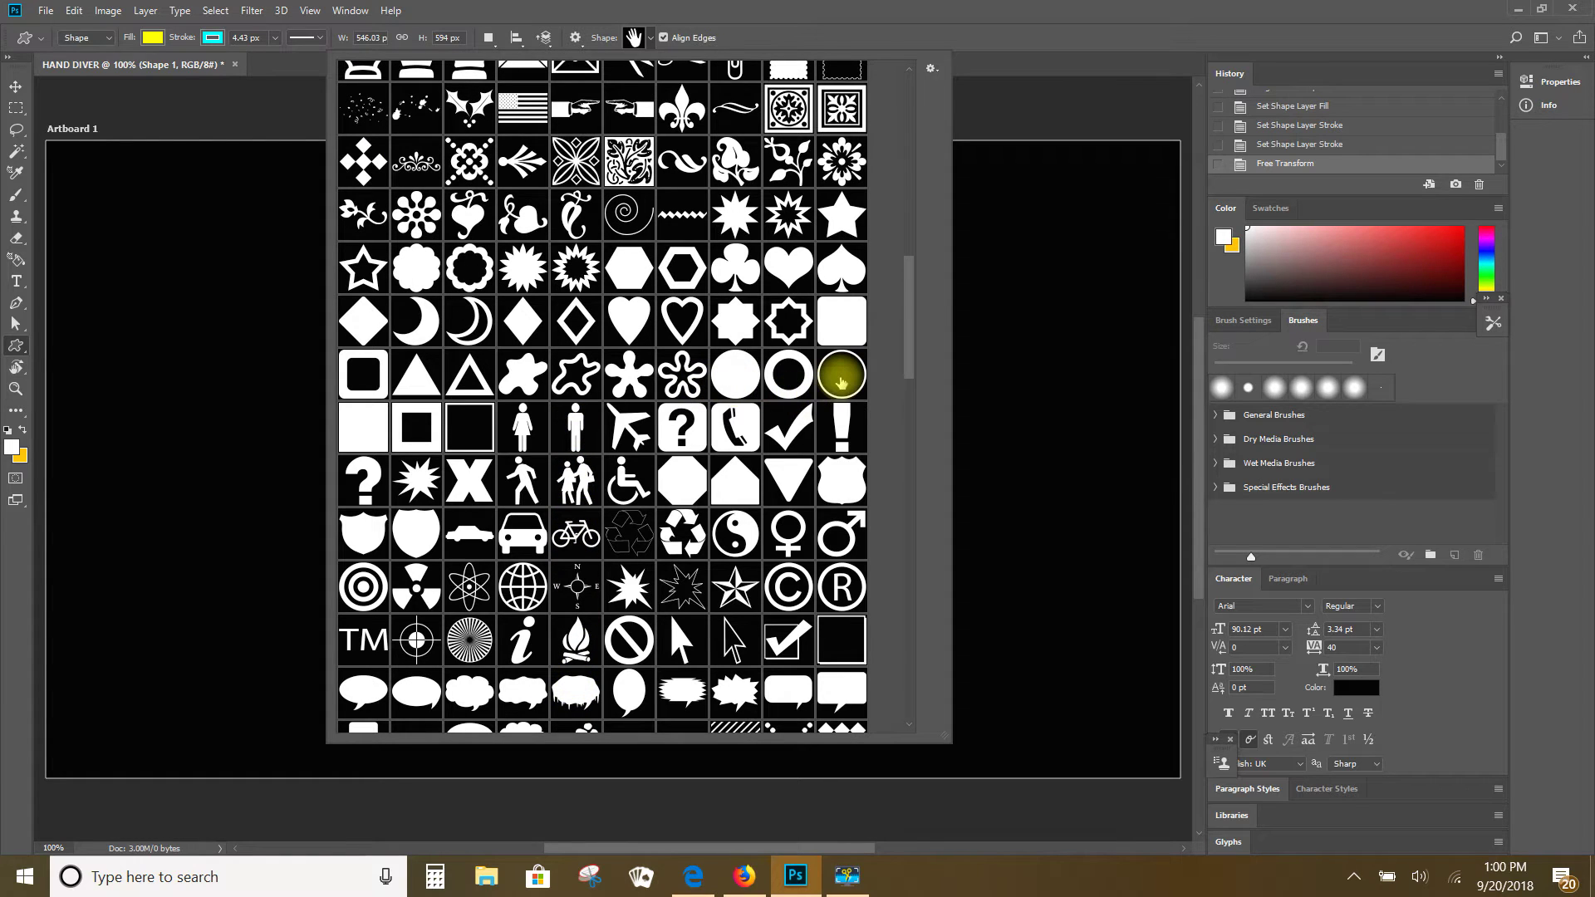
{"action": "left_click", "coordinate": [841, 380]}
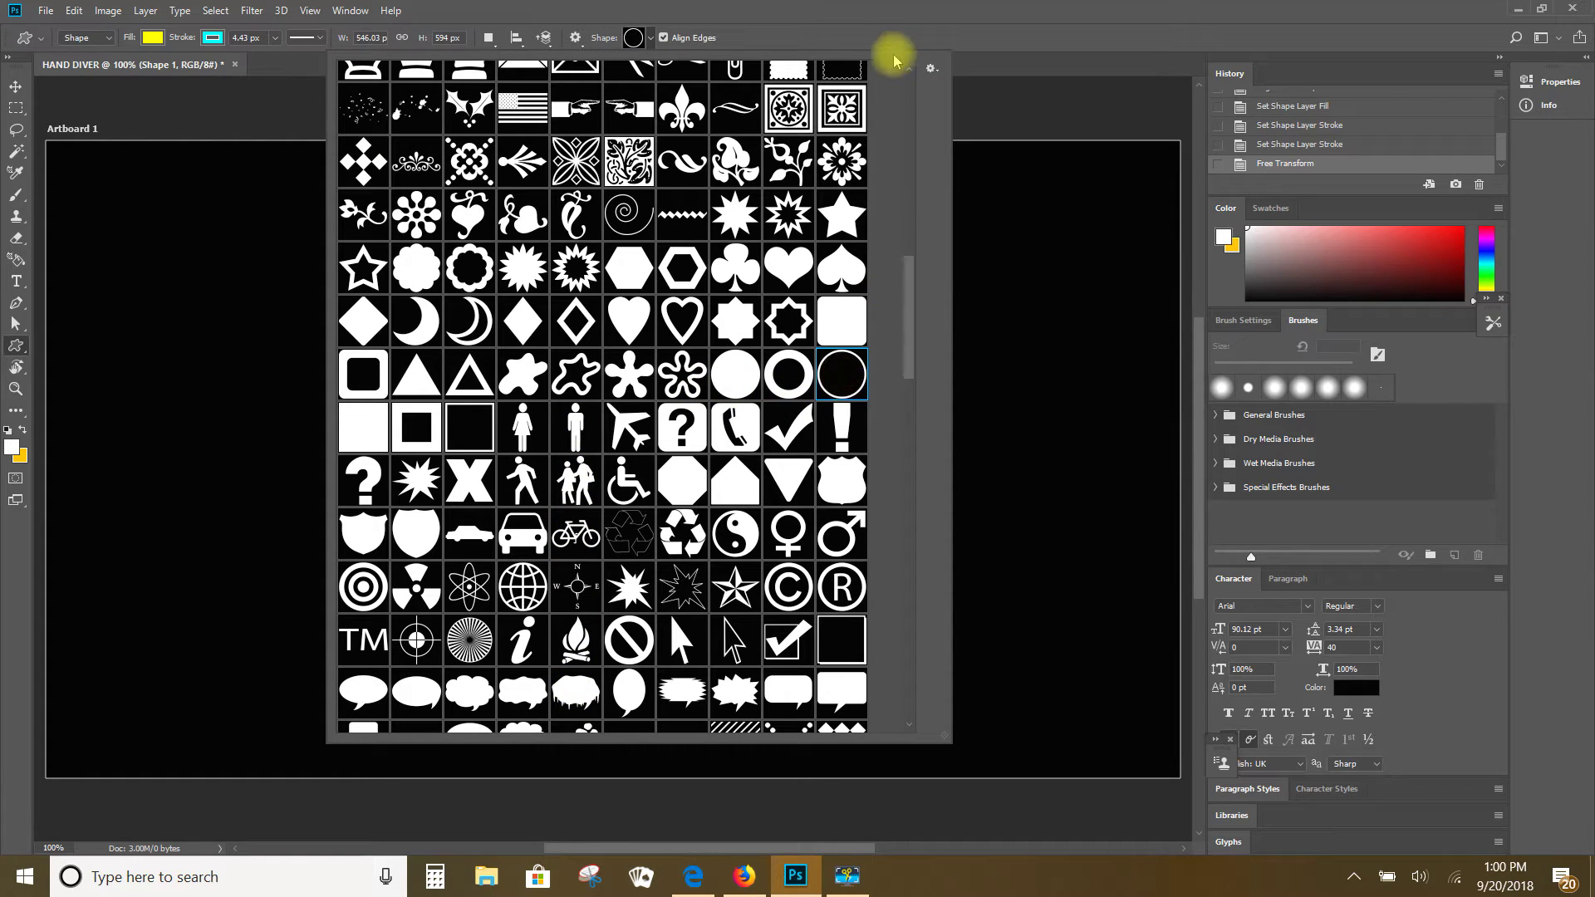
{"action": "left_click", "coordinate": [891, 33]}
Draw a ring about 646 px wide and 603 px high around the hand and give it a blue fill.
{"action": "left_click_drag", "start_coordinate": [375, 233], "coordinate": [909, 733]}
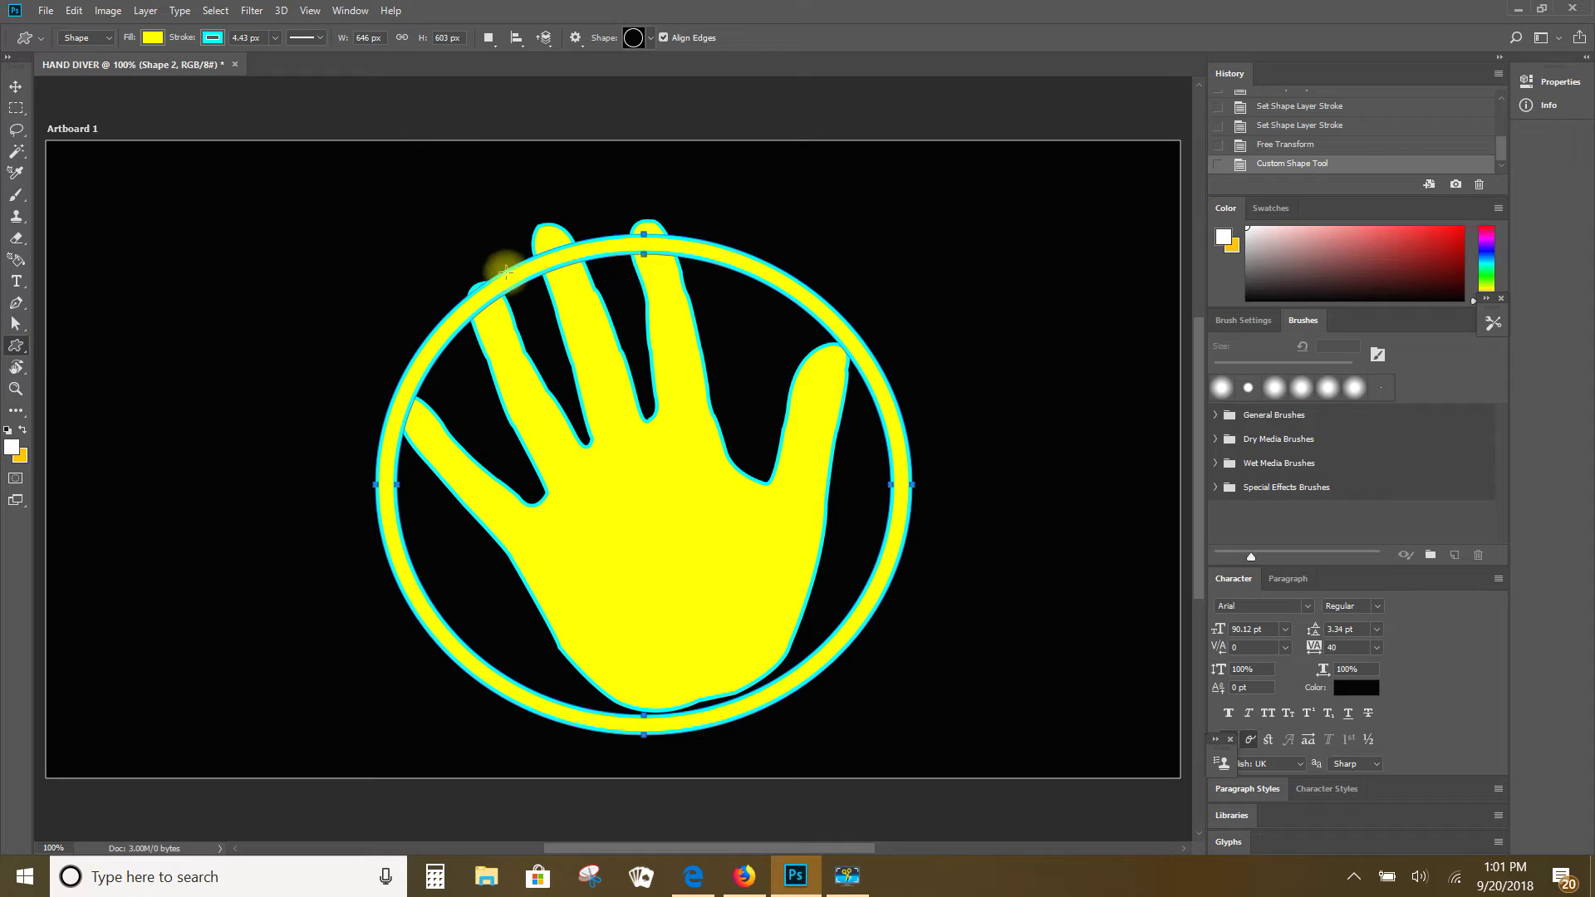
{"action": "left_click", "coordinate": [150, 39]}
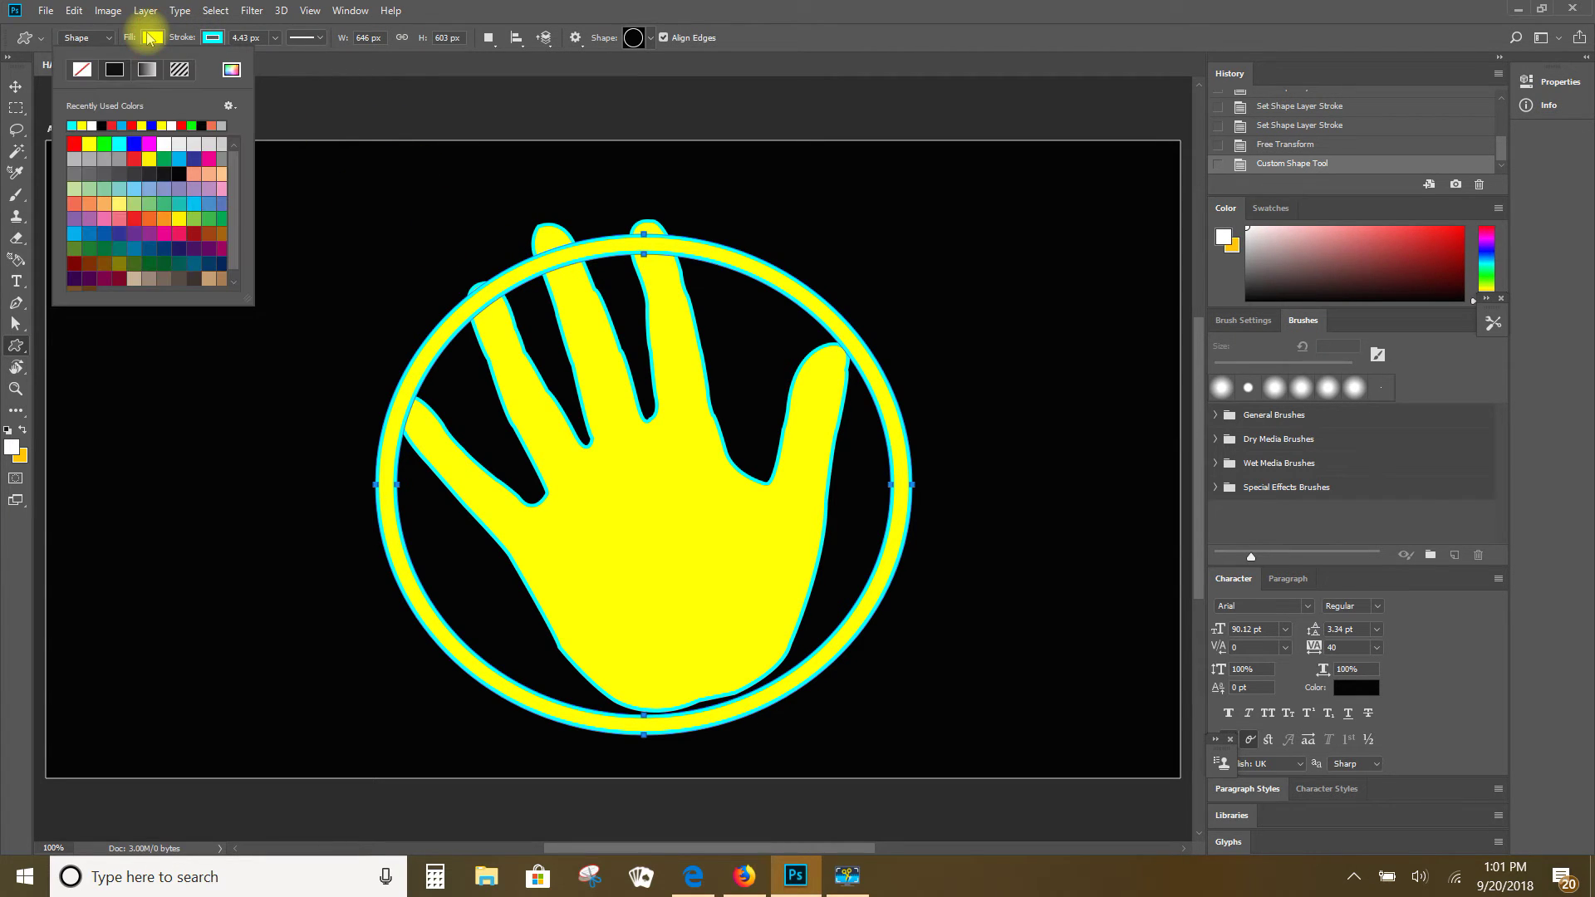
{"action": "left_click", "coordinate": [76, 158]}
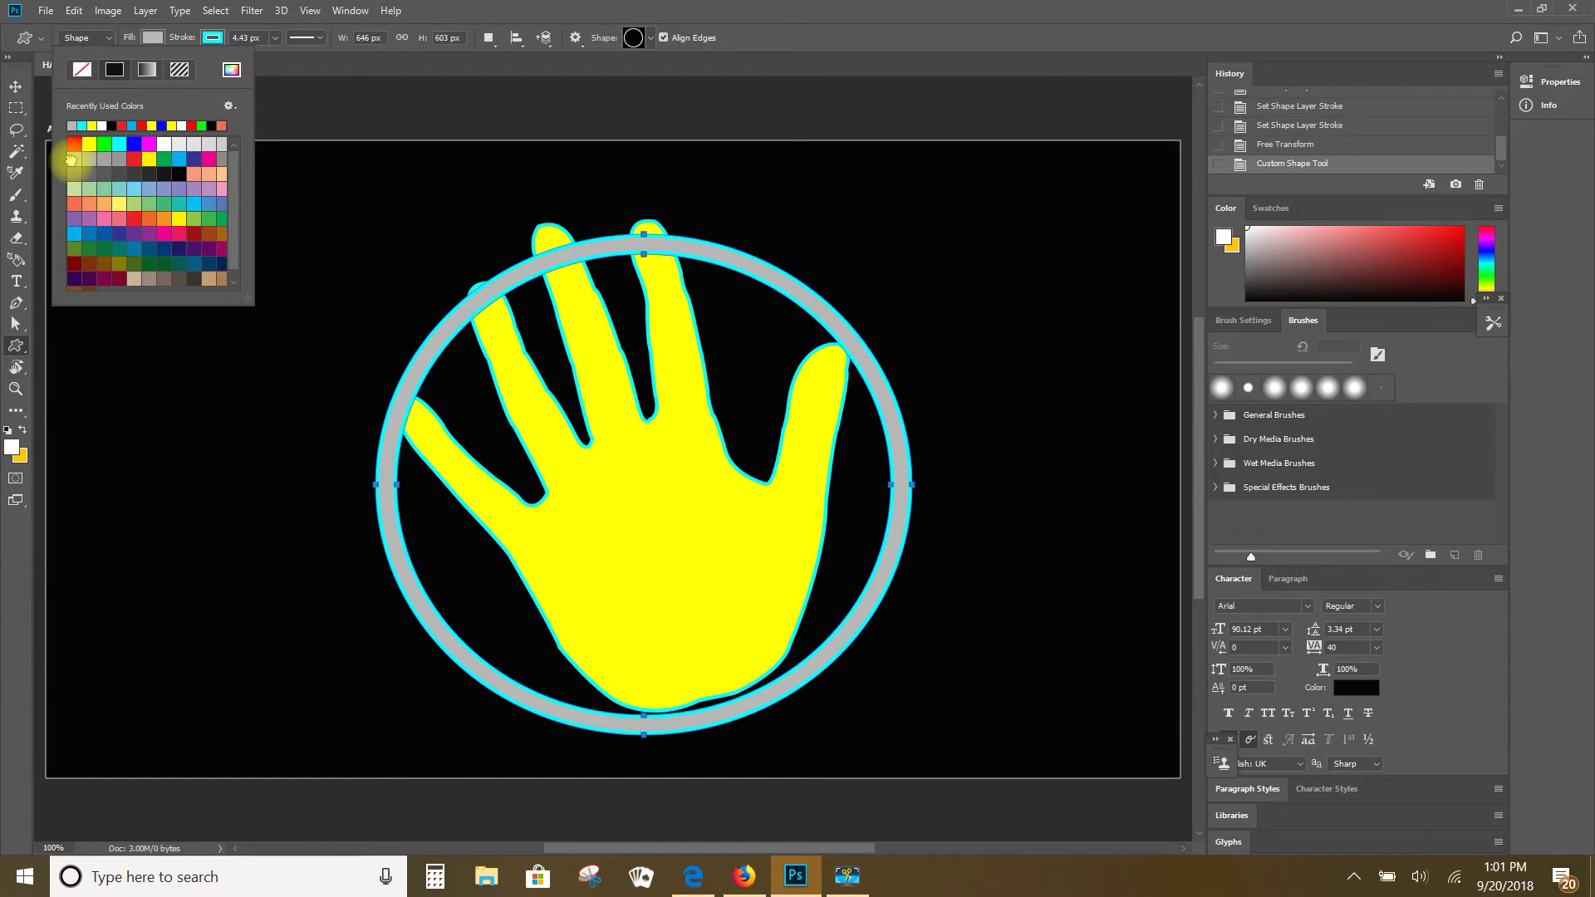
{"action": "left_click", "coordinate": [134, 144]}
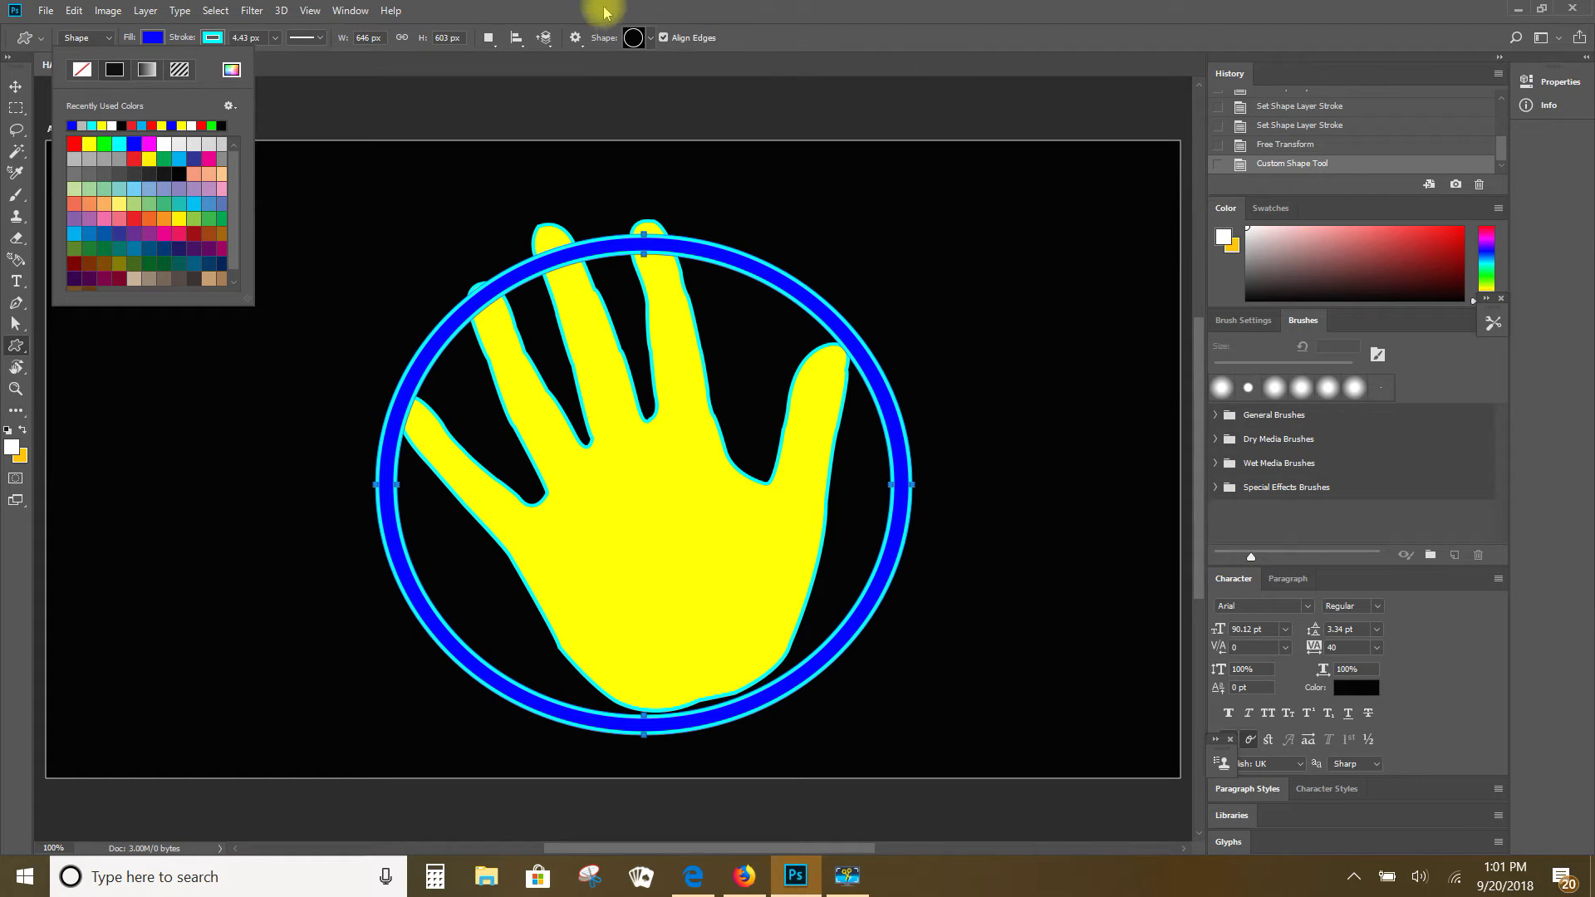
Display the document's layers and hide the hand layer, Shape 1.
{"action": "left_click", "coordinate": [350, 9]}
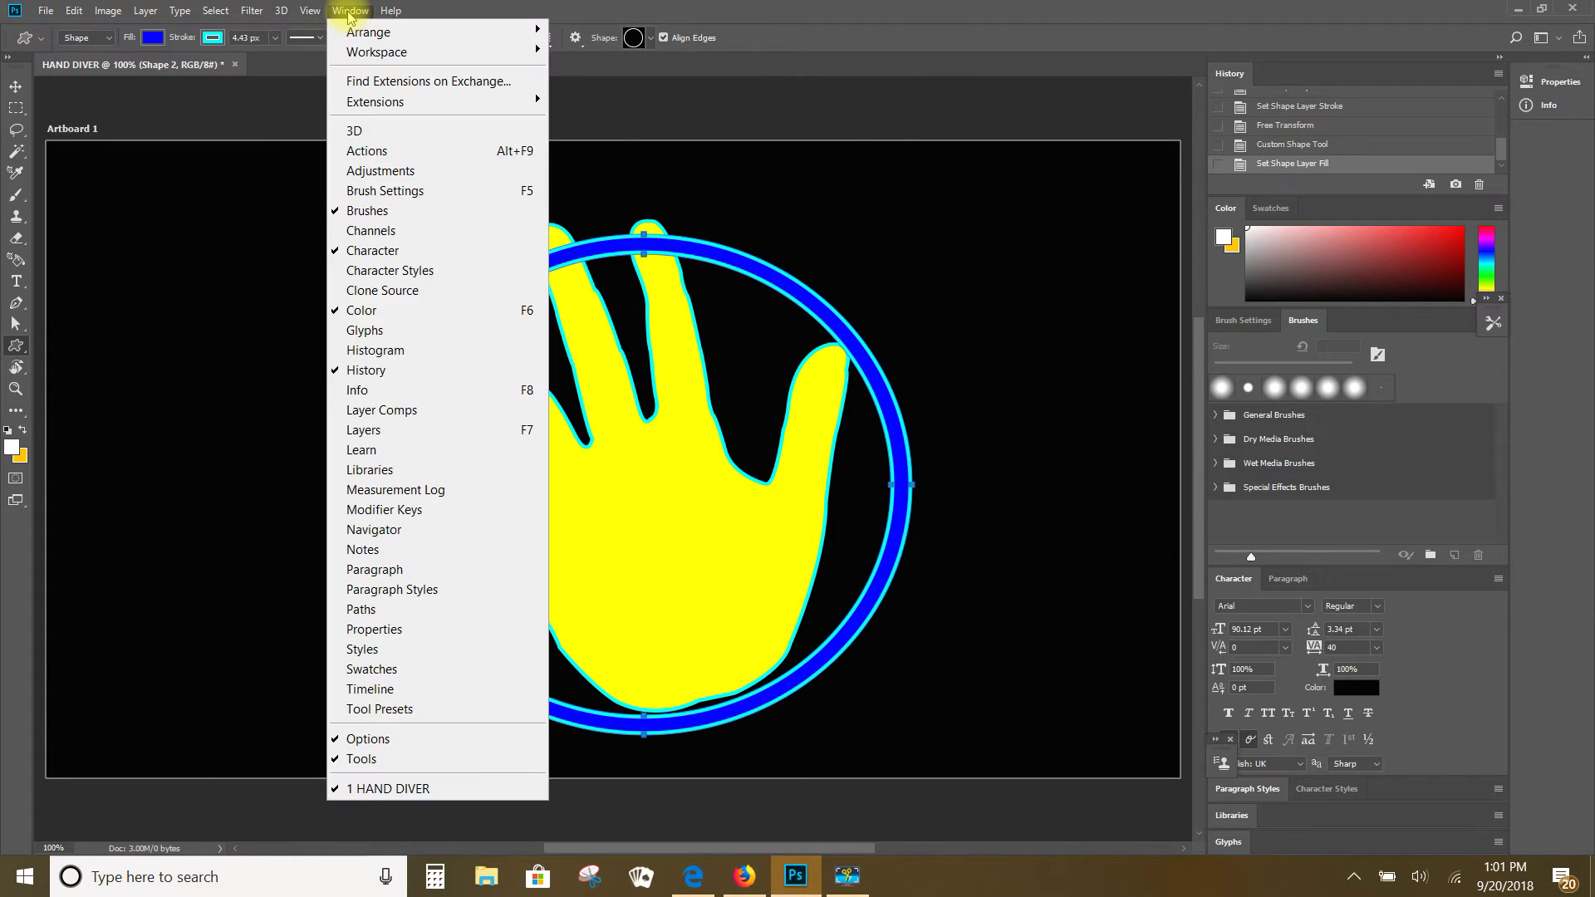
{"action": "left_click", "coordinate": [397, 430]}
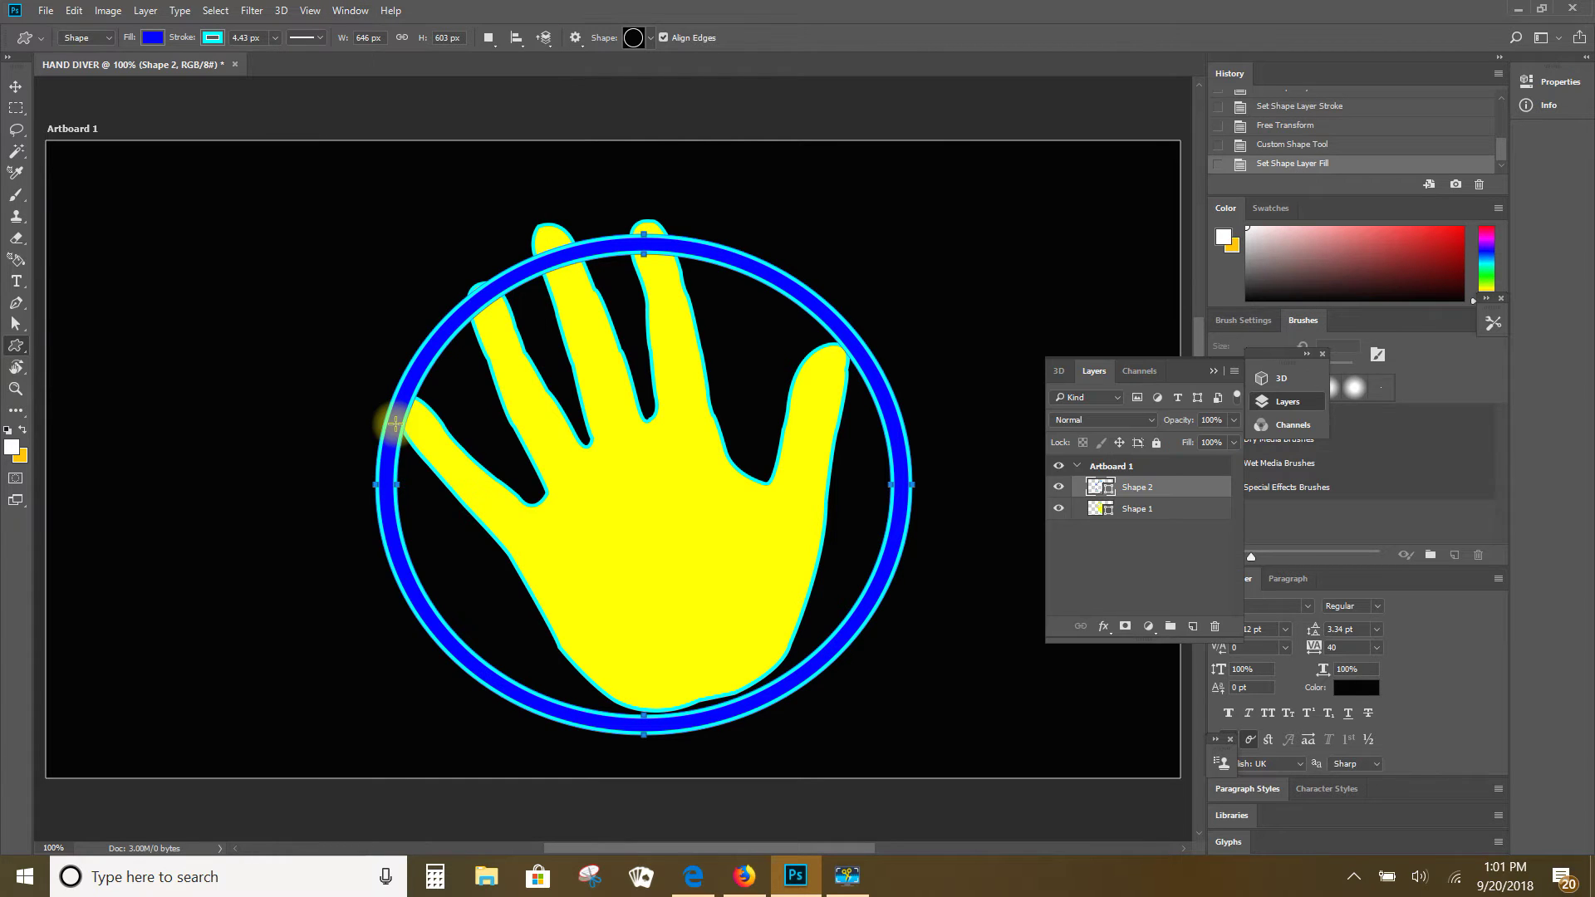
{"action": "left_click", "coordinate": [1059, 509]}
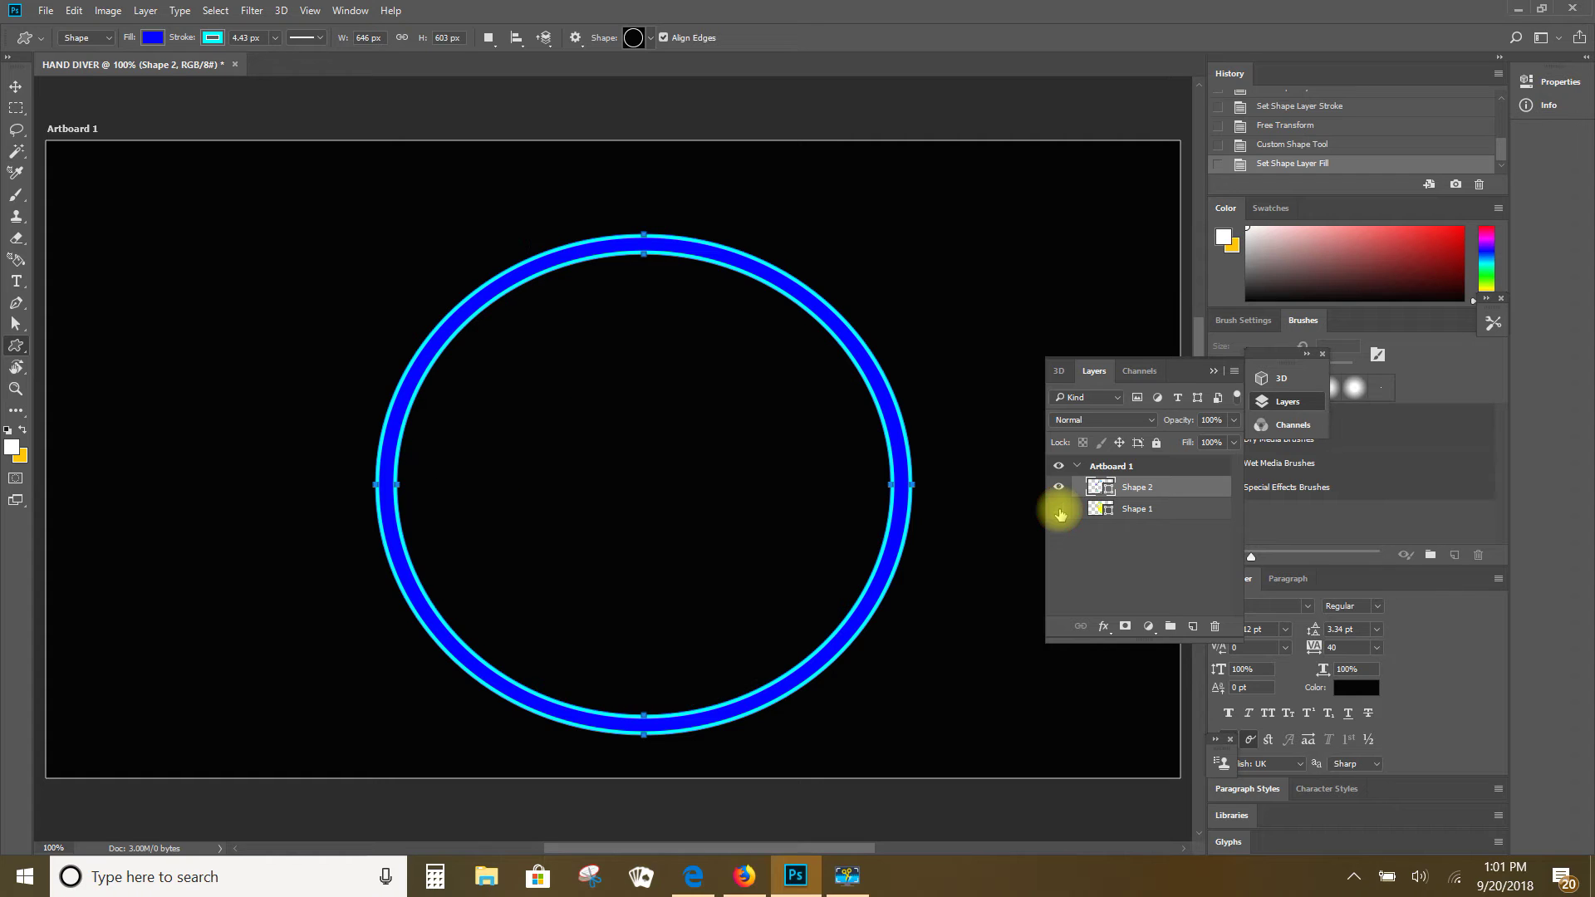
{"action": "left_click", "coordinate": [1060, 510]}
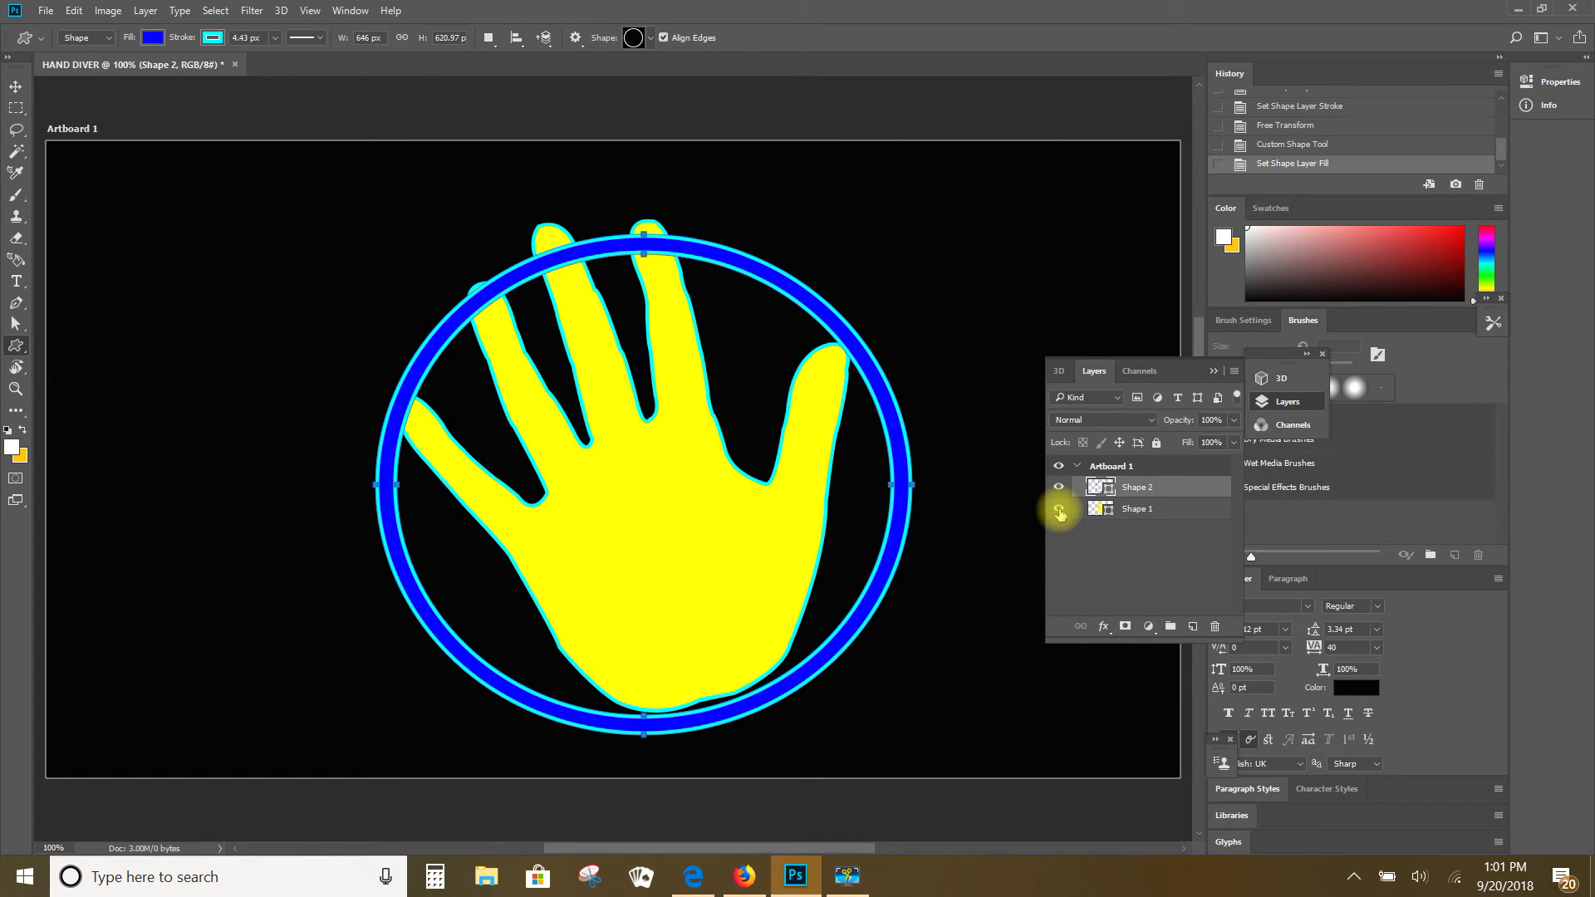
{"action": "left_click", "coordinate": [1060, 510]}
{"action": "left_click", "coordinate": [1060, 510]}
{"action": "left_click", "coordinate": [1060, 510]}
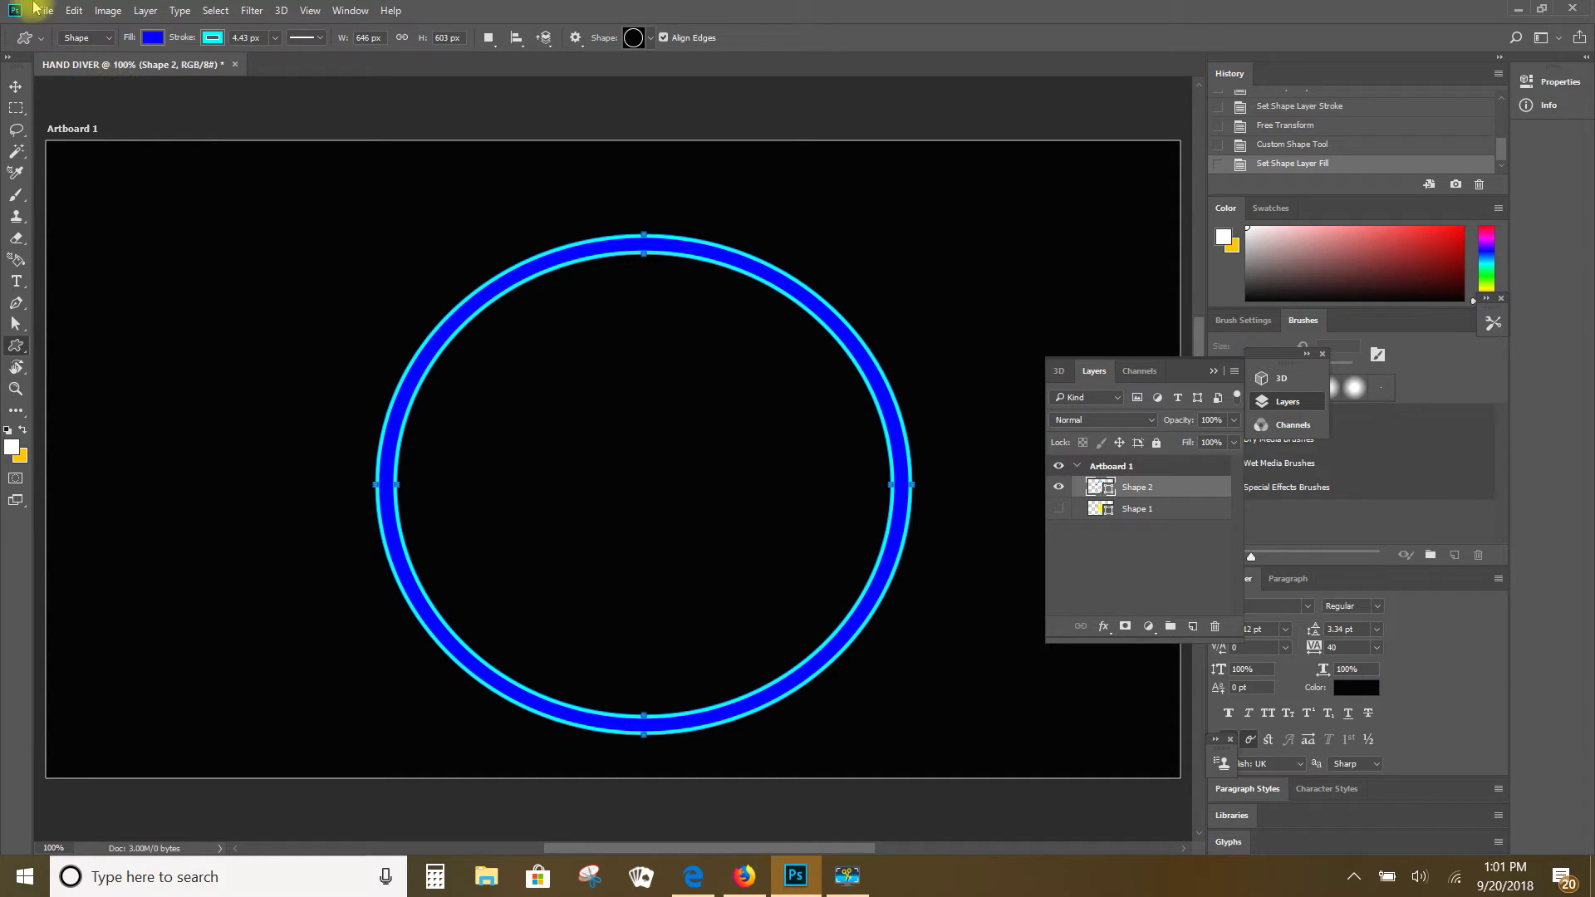
Create a new layer named Fill above the ring layer.
{"action": "left_click", "coordinate": [144, 10]}
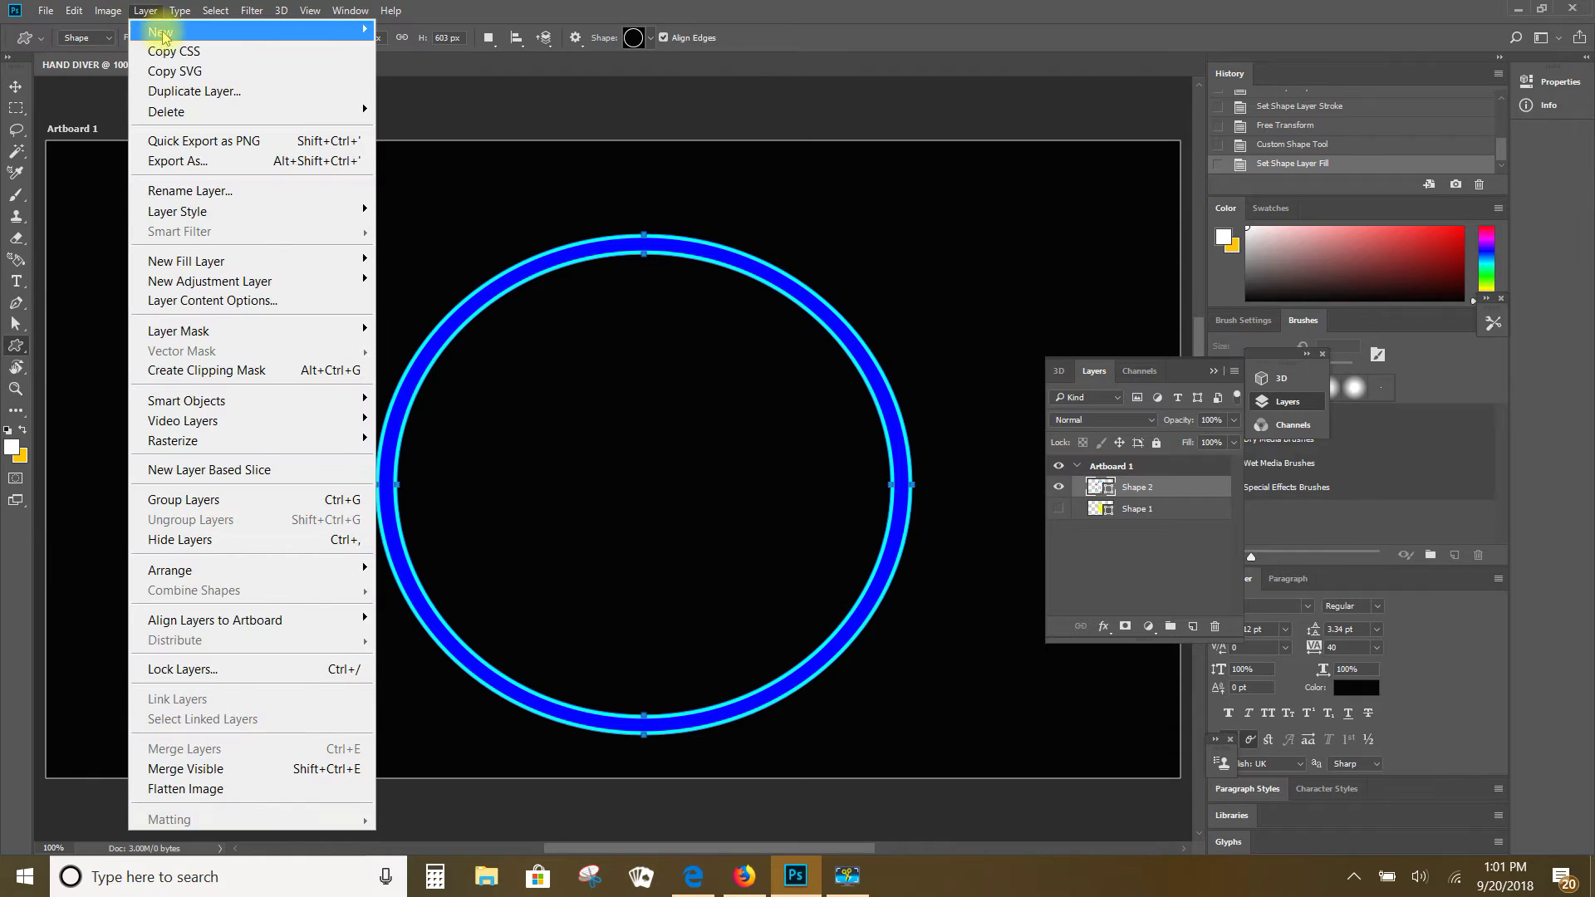
{"action": "mouse_move", "coordinate": [332, 31]}
{"action": "left_click", "coordinate": [410, 33]}
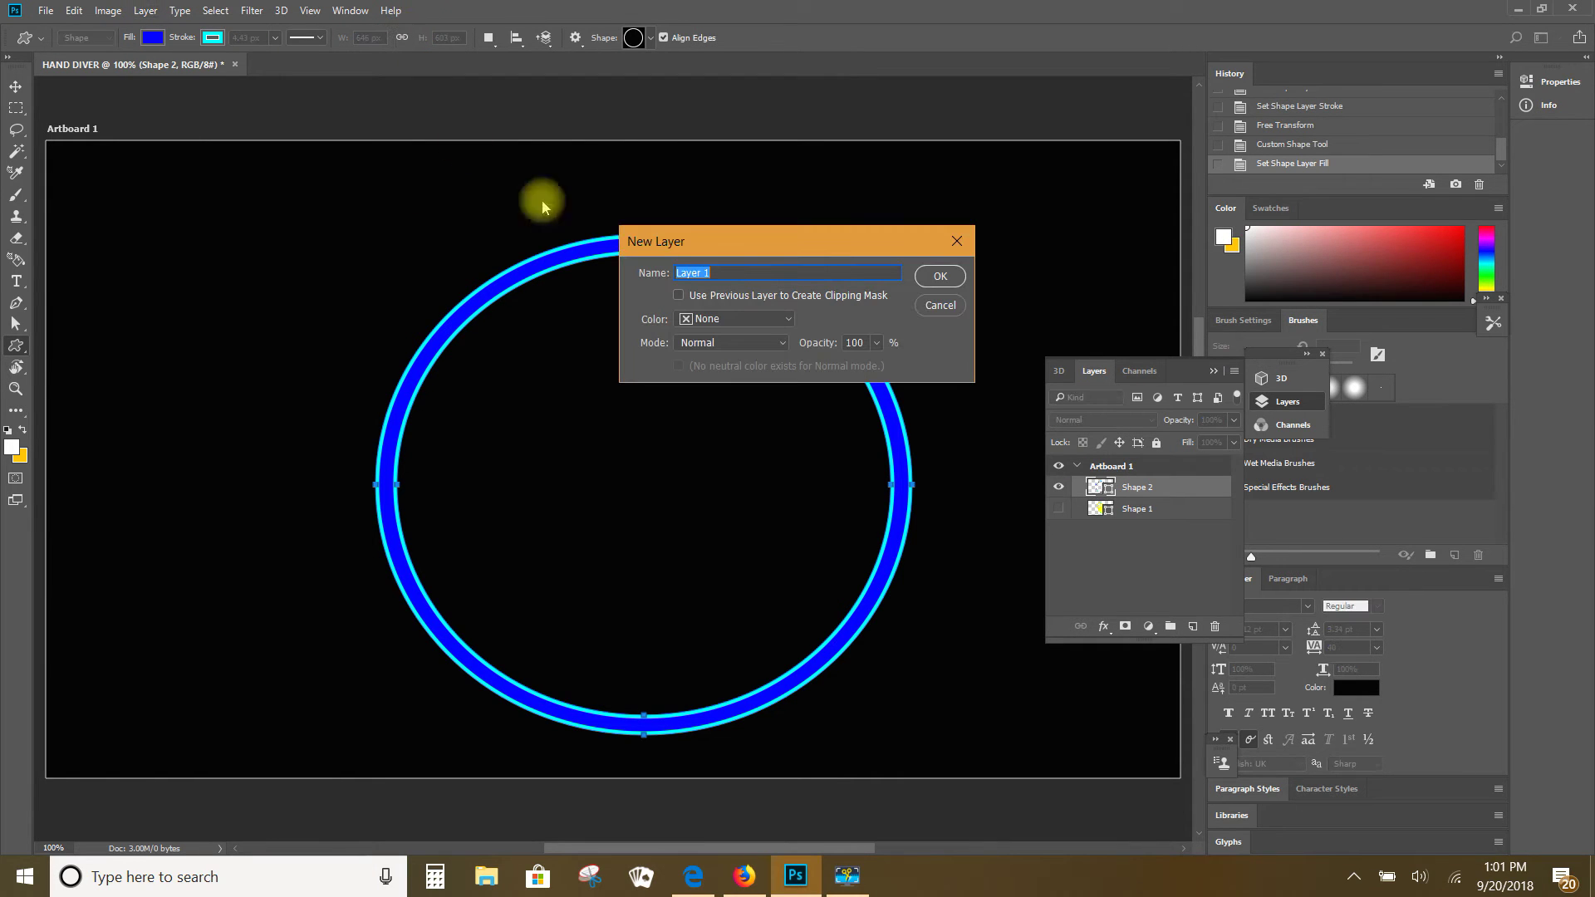
{"action": "type", "text": "f"}
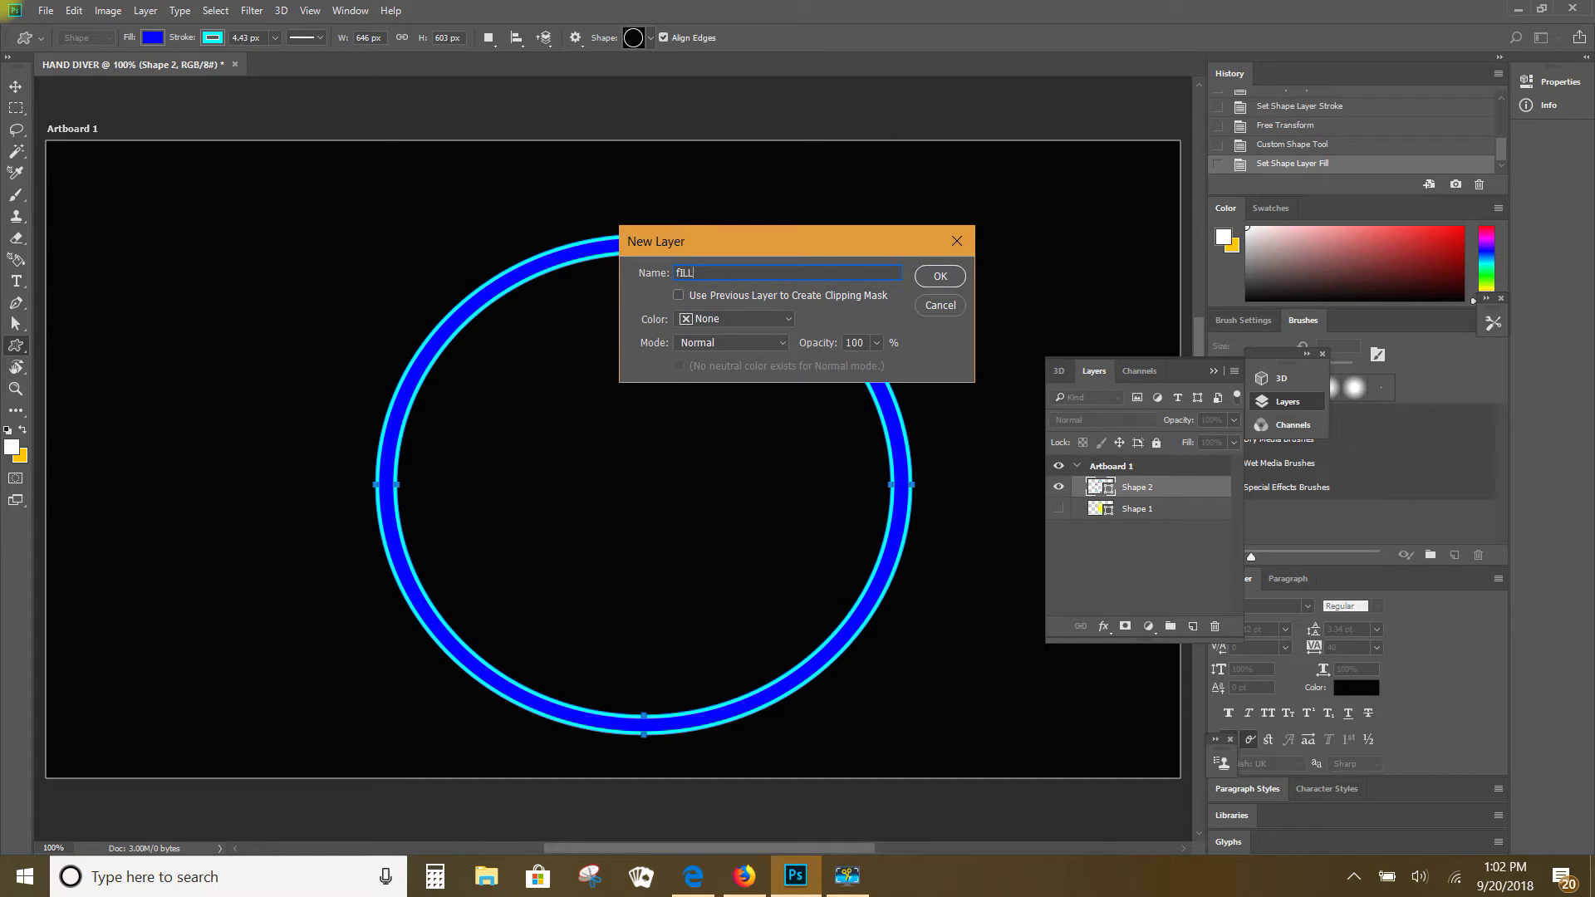
{"action": "type", "text": "ILL"}
{"action": "key", "text": "BackSpace"}
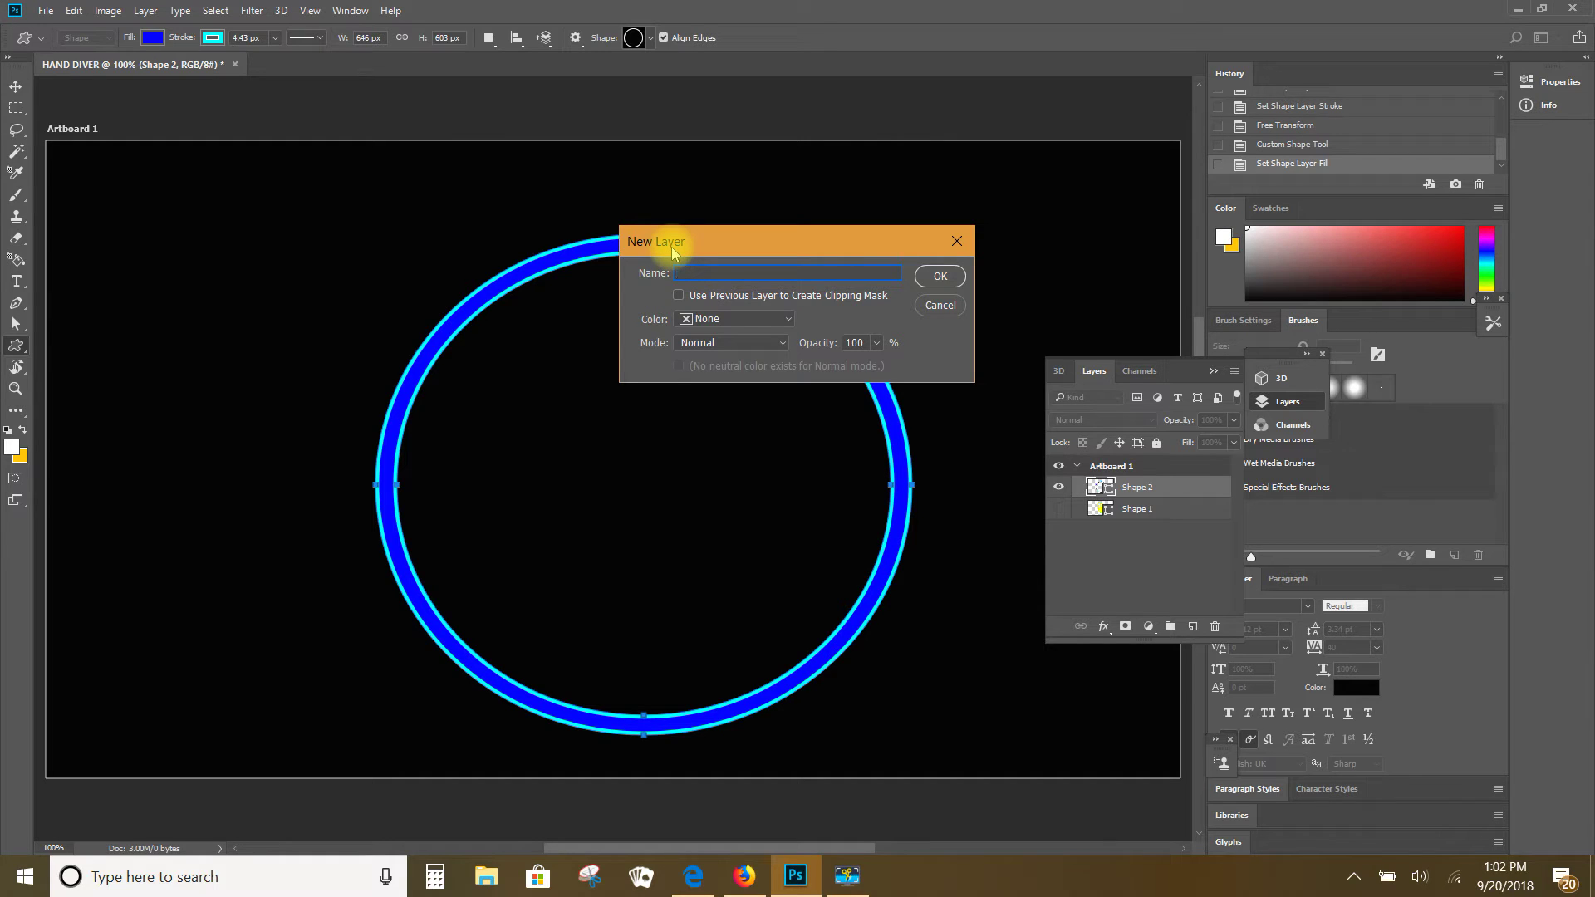
{"action": "type", "text": "Fill"}
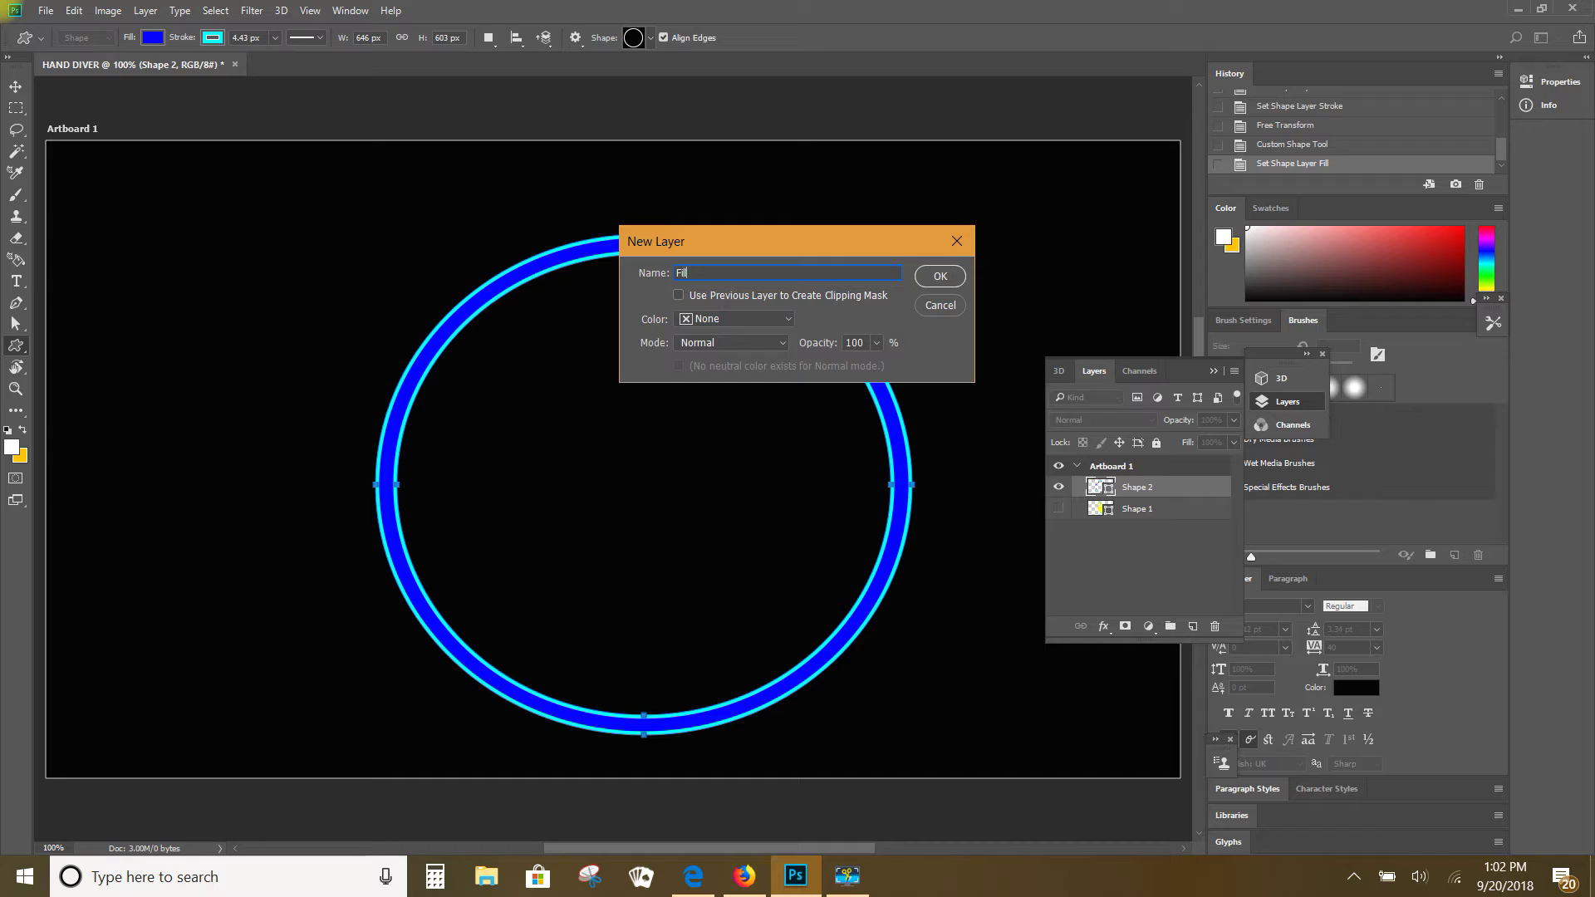
{"action": "key", "text": "Return"}
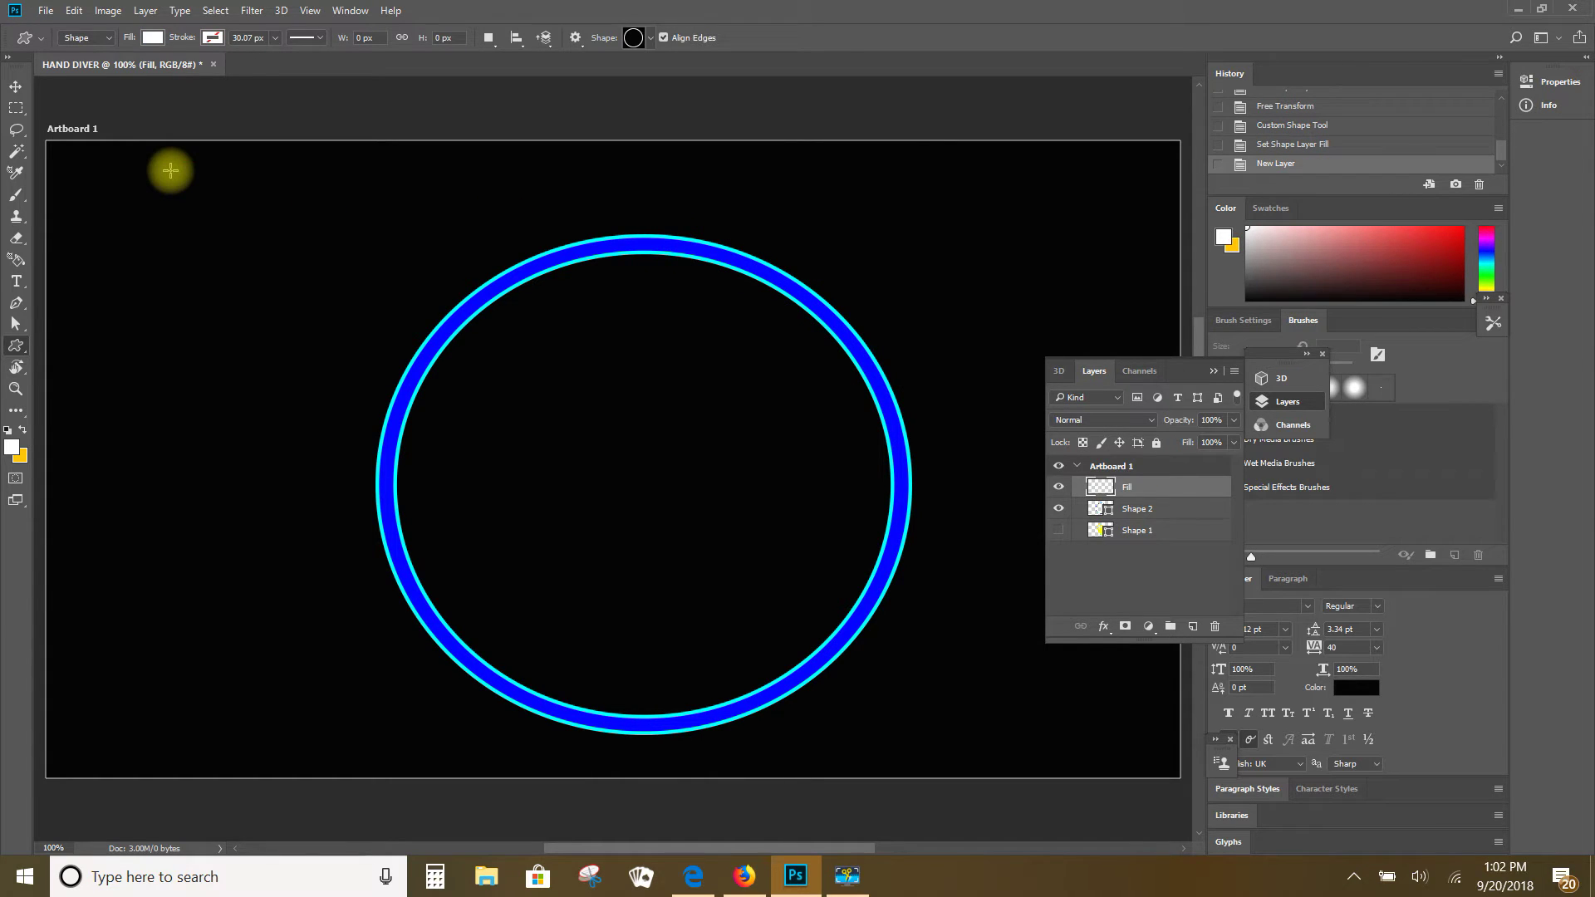
Fill the ring's interior on the Fill layer with red #fb0707 using the Paint Bucket.
{"action": "key", "text": "g"}
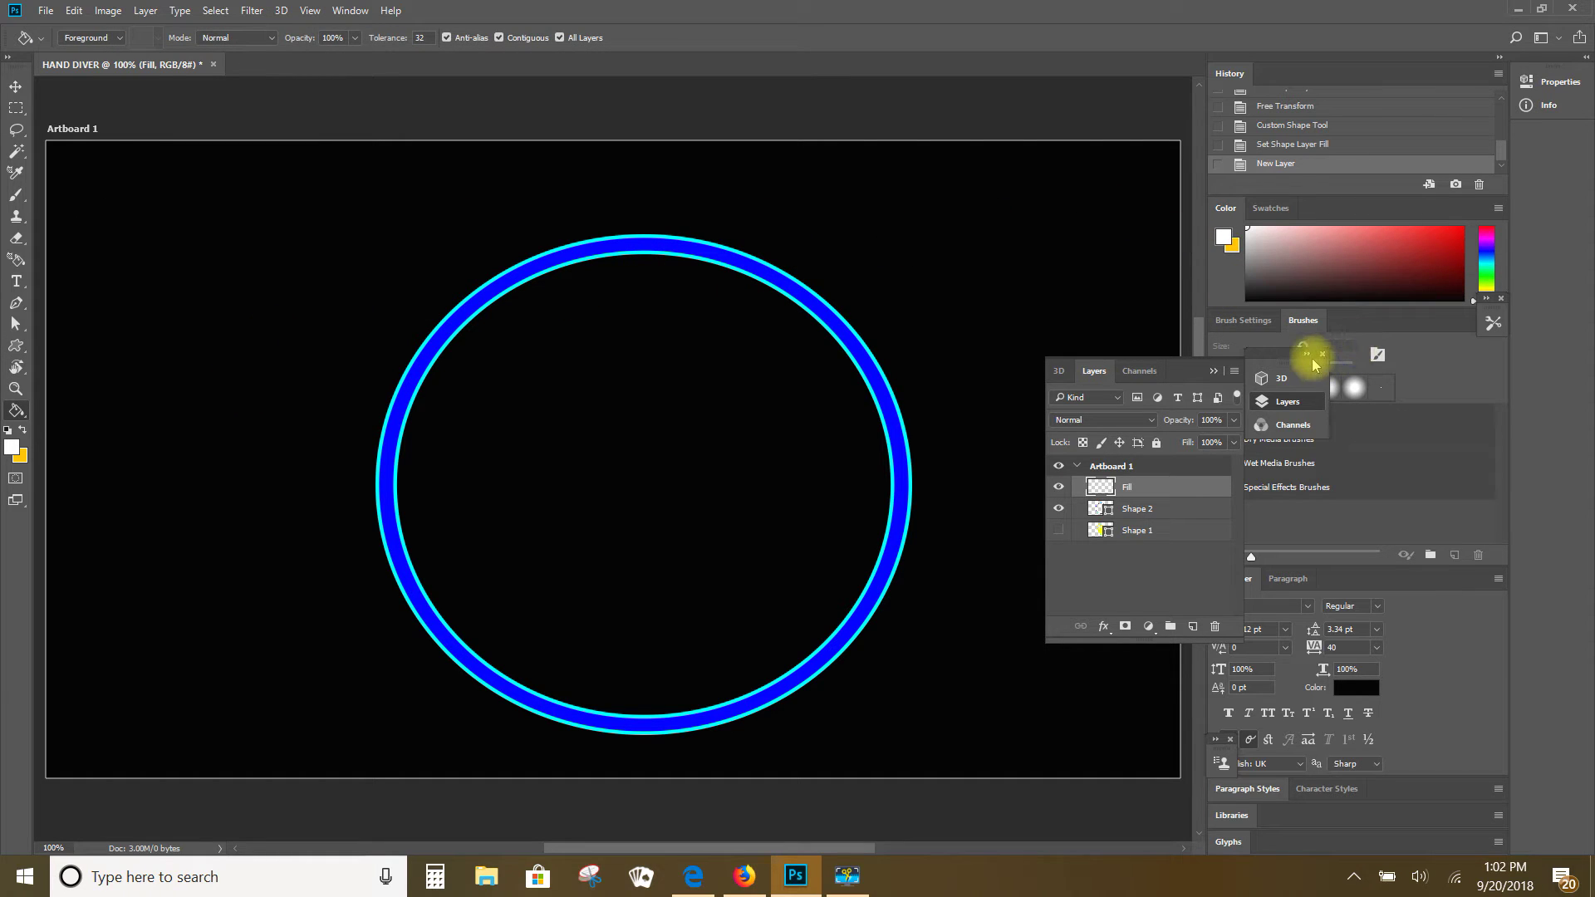
{"action": "left_click", "coordinate": [11, 447]}
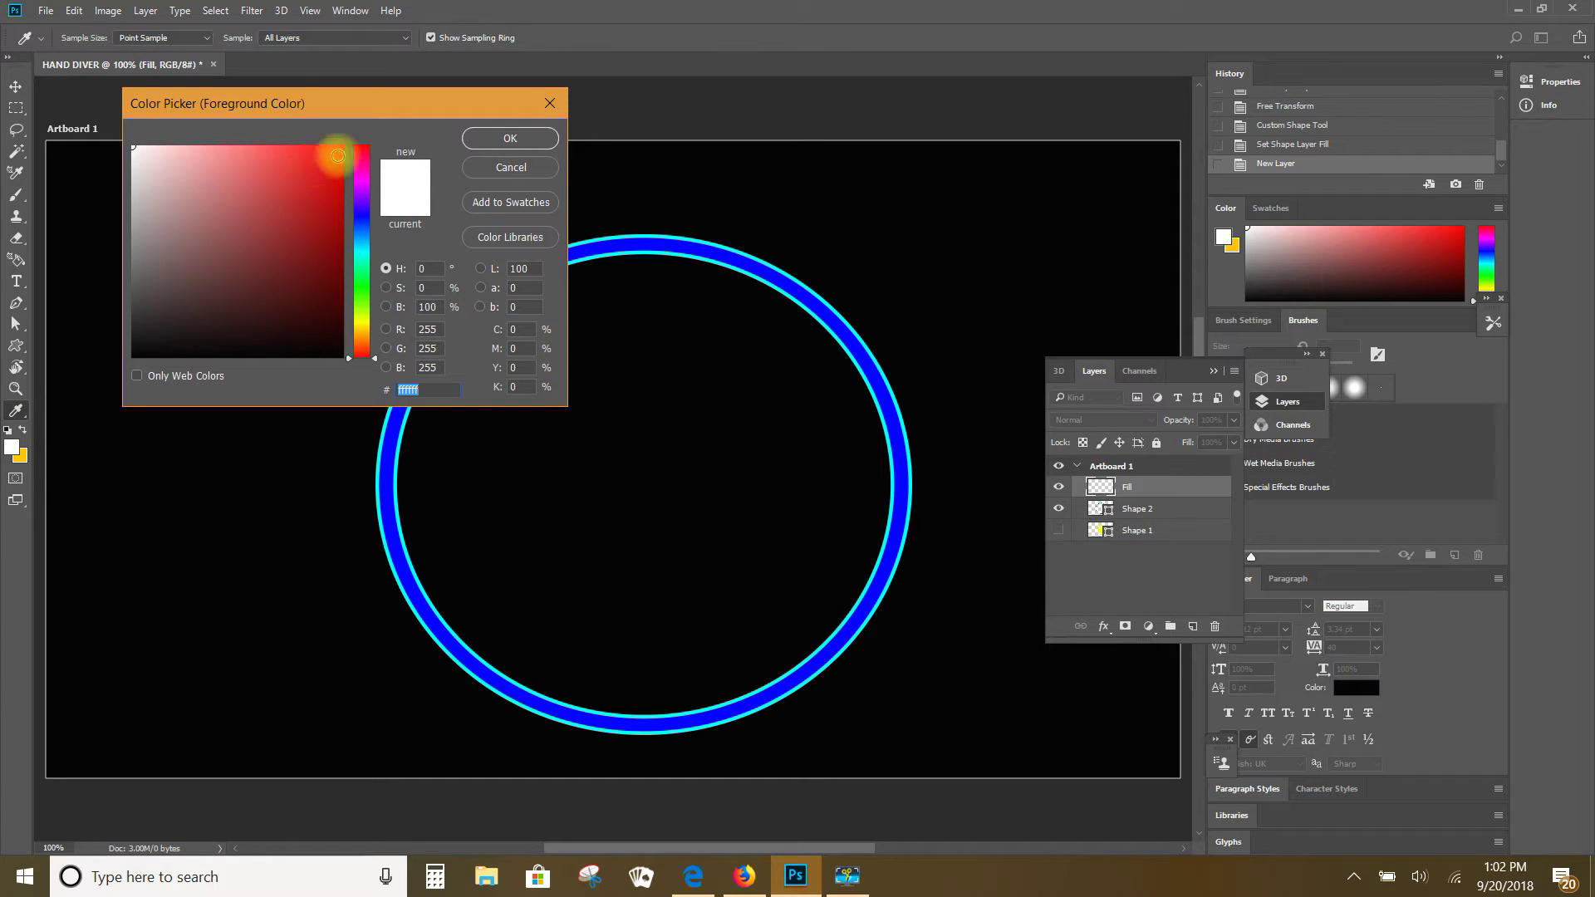
{"action": "left_click", "coordinate": [337, 149]}
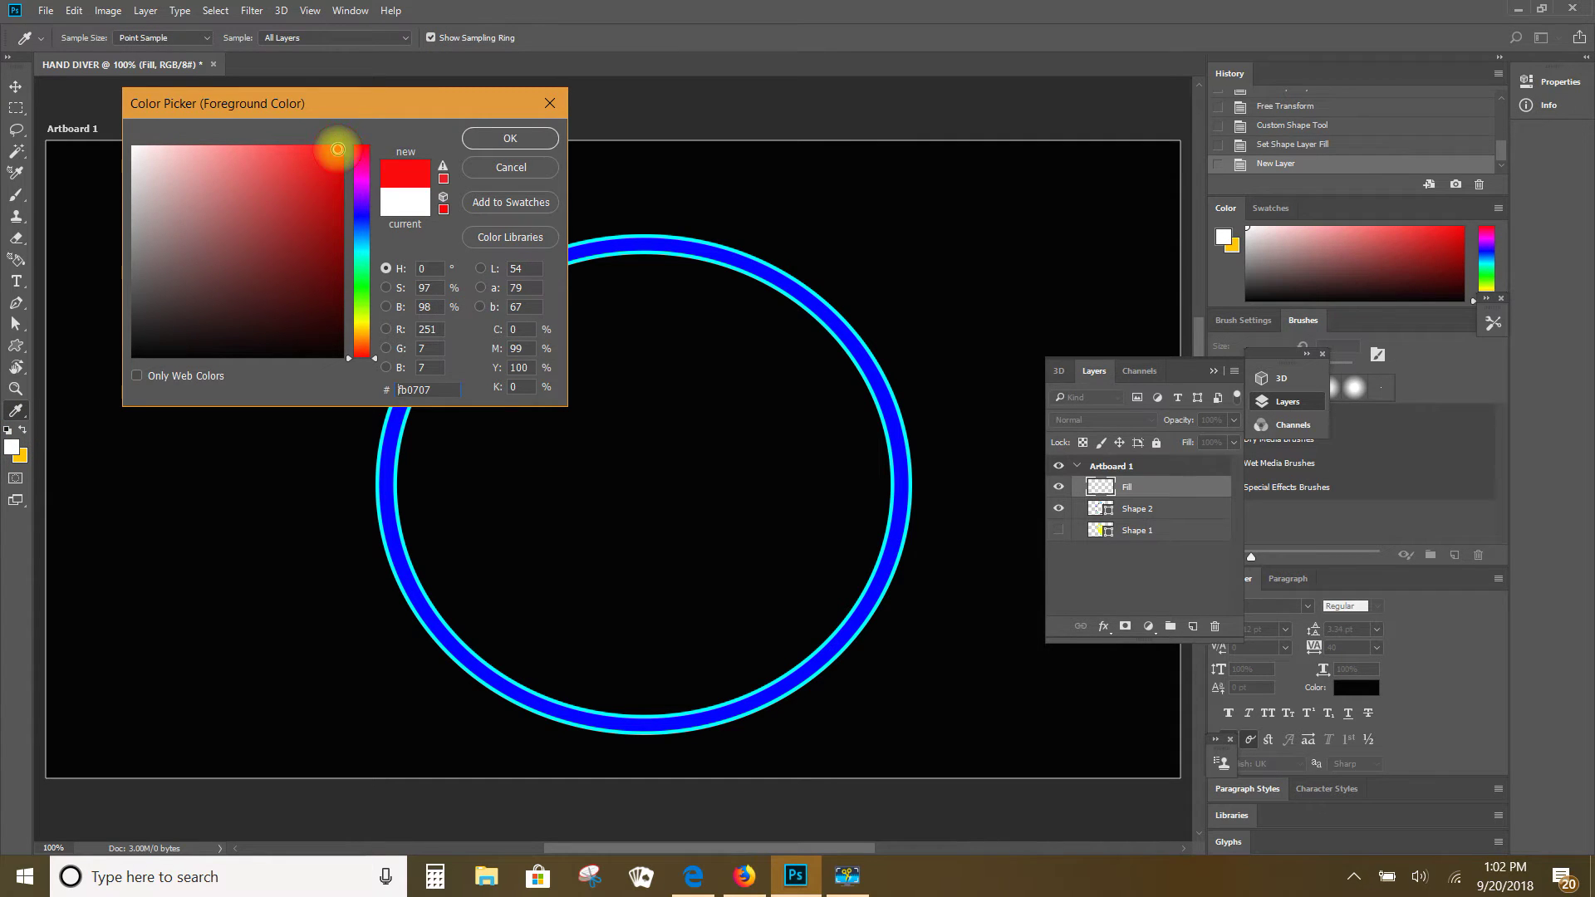
{"action": "left_click", "coordinate": [498, 139]}
{"action": "key", "text": "g"}
{"action": "left_click", "coordinate": [662, 400]}
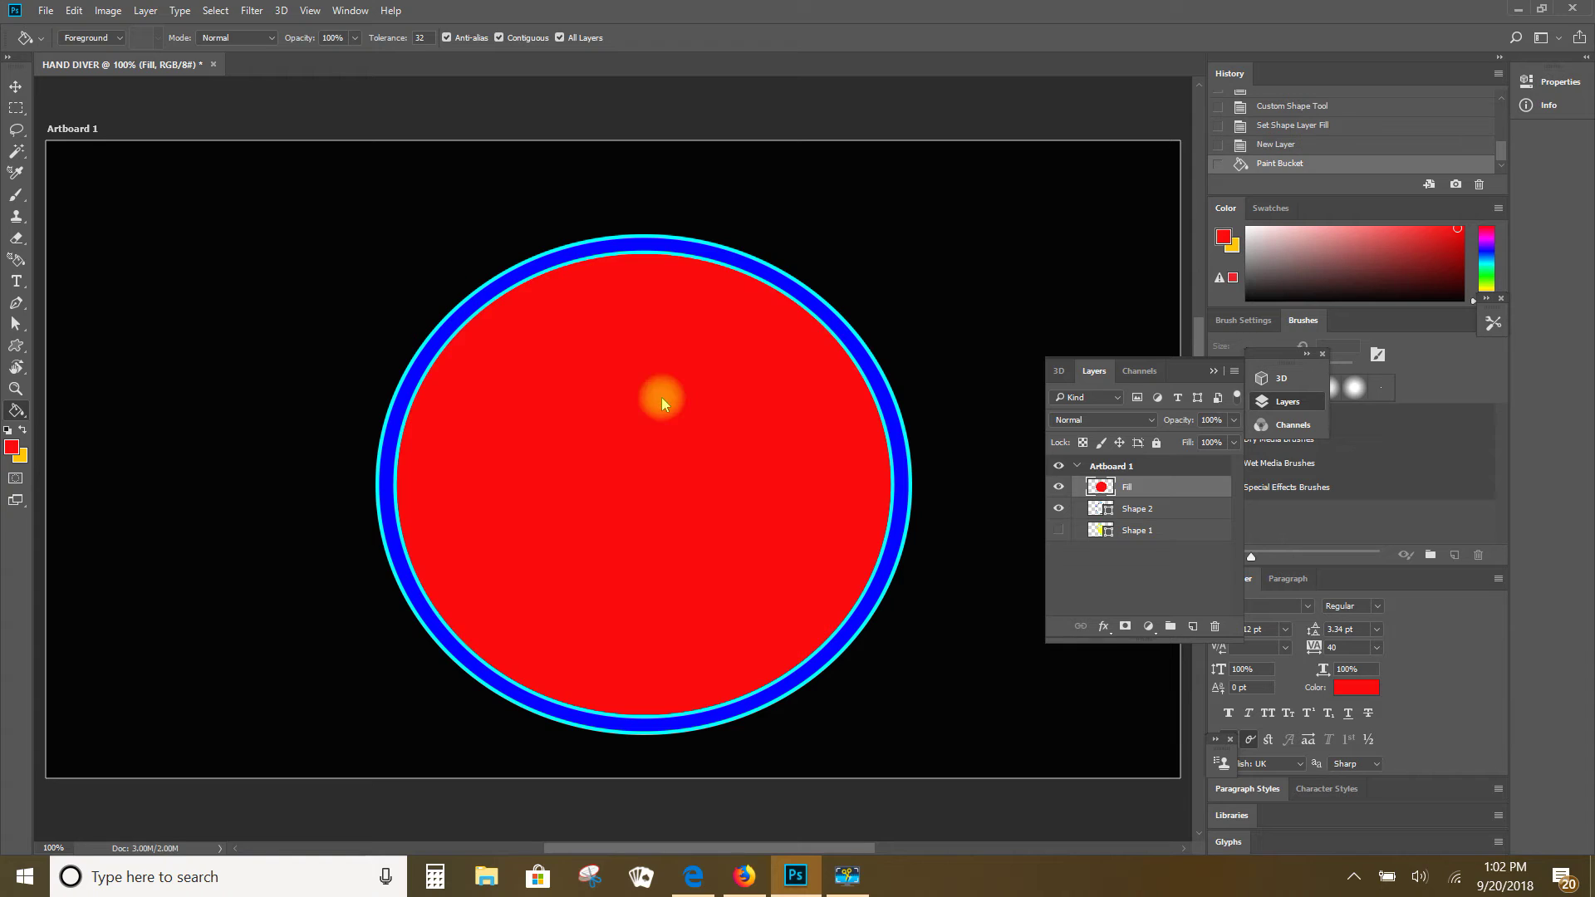
Start a horizontal text line inside the upper part of the red circle.
{"action": "left_click", "coordinate": [17, 280]}
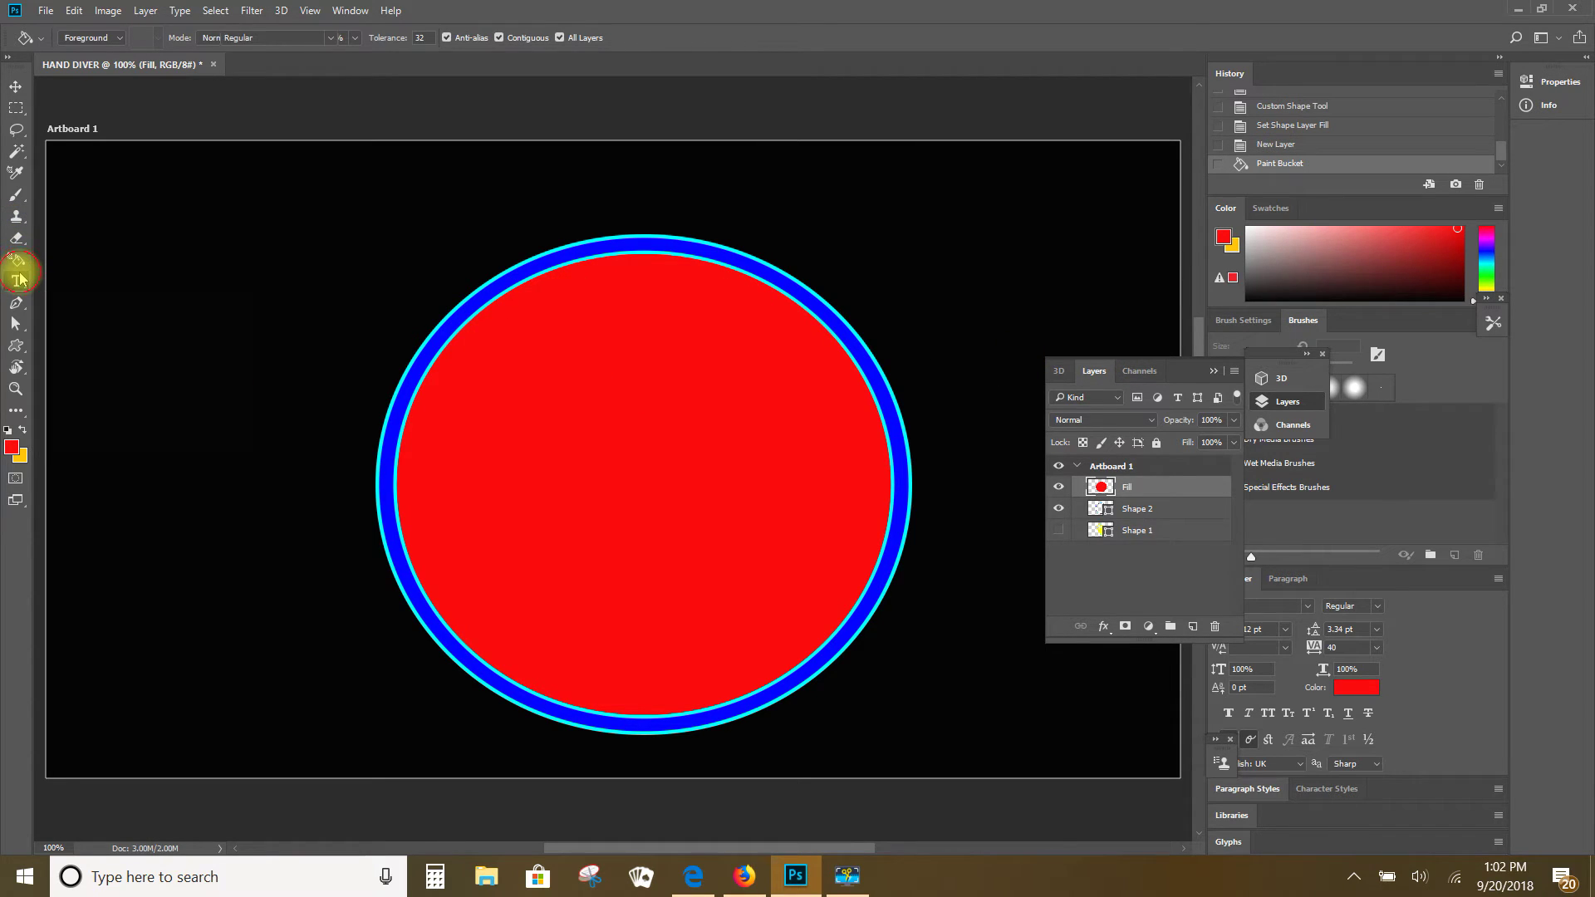
{"action": "left_click", "coordinate": [620, 296]}
{"action": "type", "text": "h"}
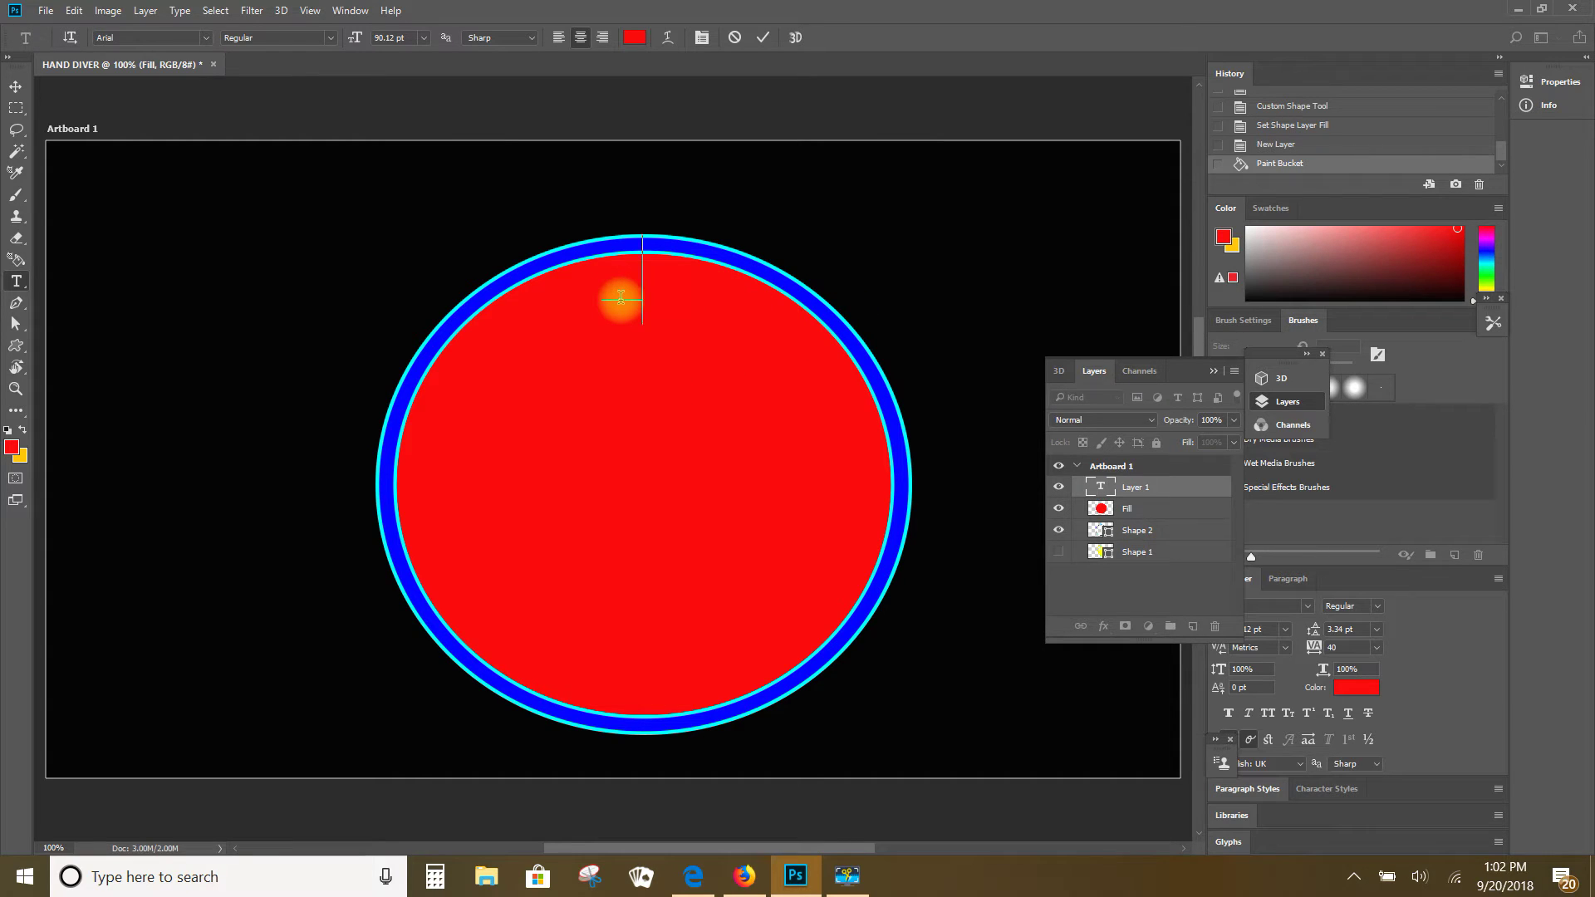
{"action": "type", "text": "ircle"}
{"action": "key", "text": "BackSpace"}
{"action": "key", "text": "Left"}
{"action": "key", "text": "Left"}
{"action": "key", "text": "Left"}
{"action": "key", "text": "Escape"}
{"action": "left_click", "coordinate": [847, 876]}
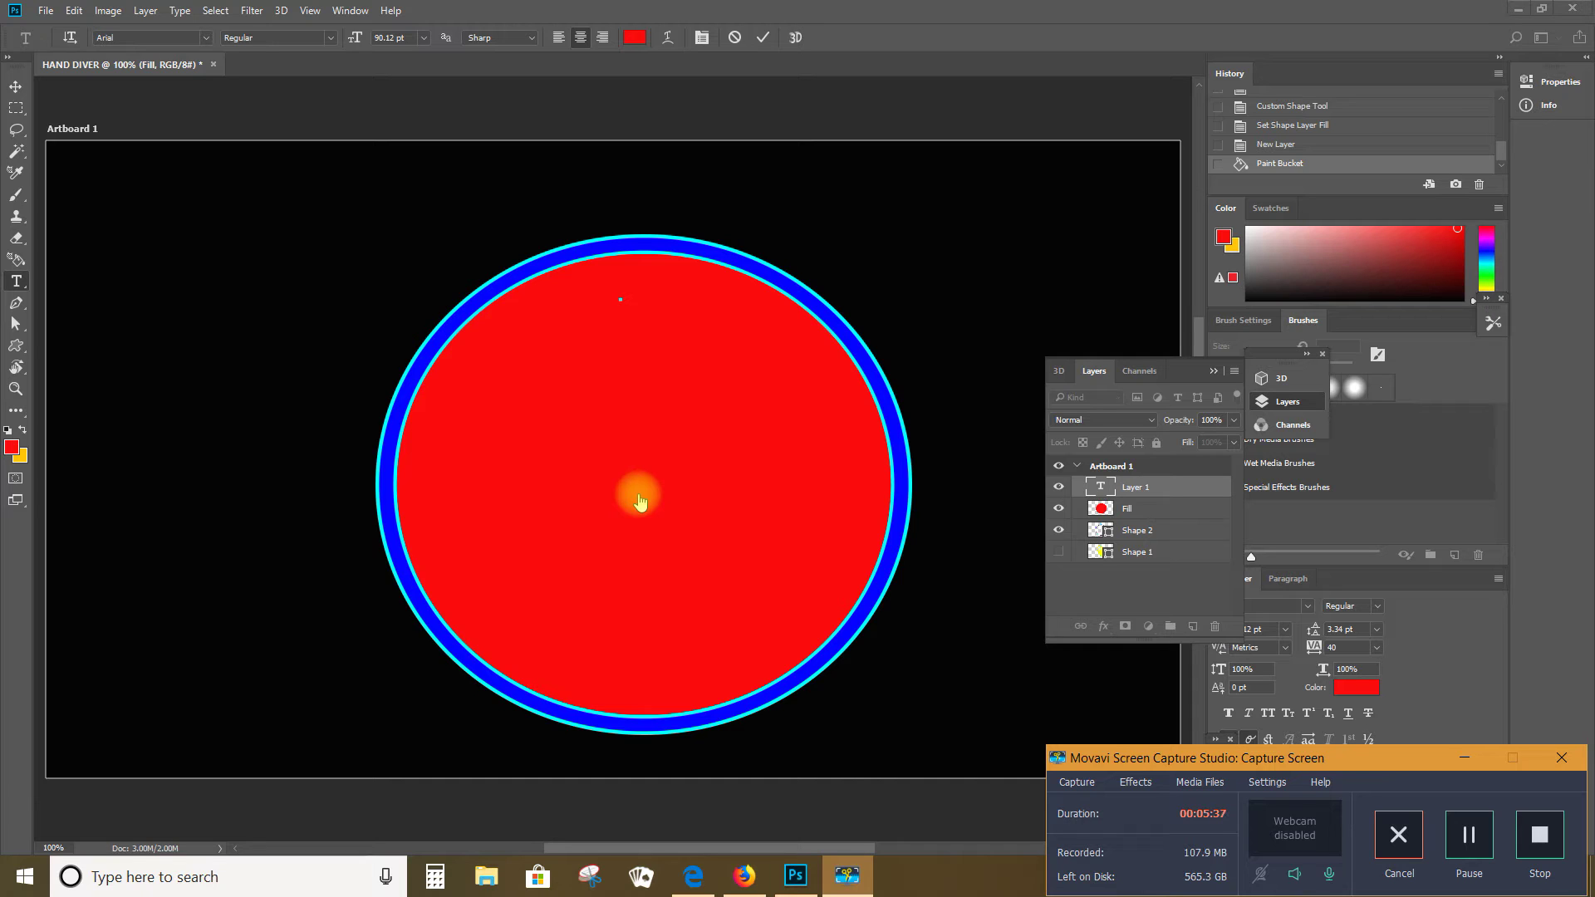
{"action": "left_click", "coordinate": [1464, 758]}
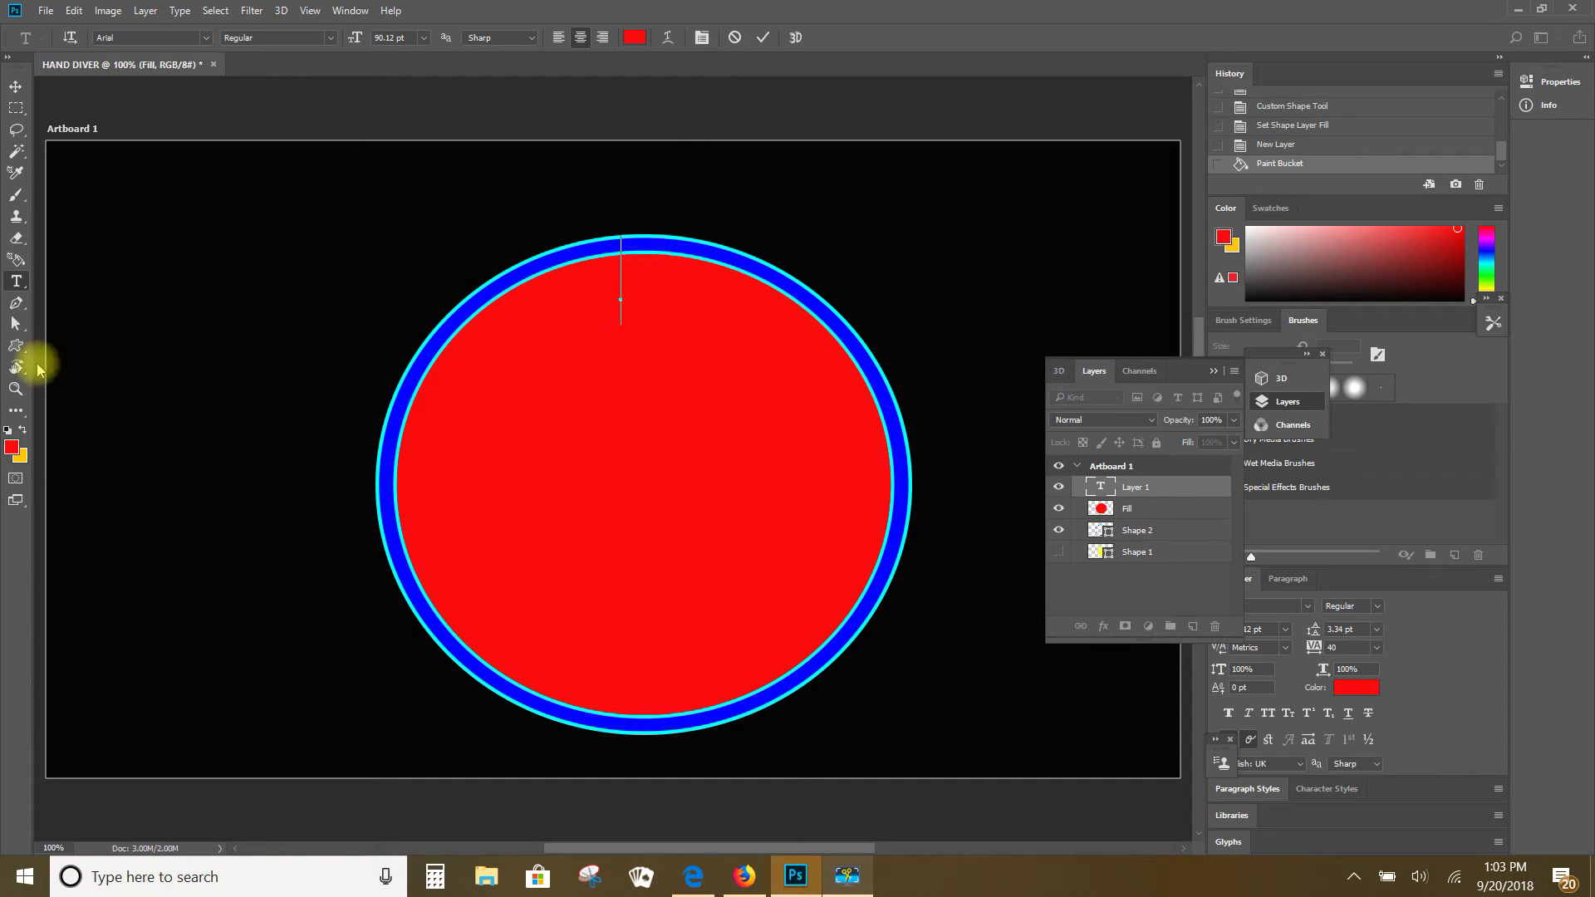
Set the text colour to near-black #080808 and the font size to 66.12 pt, with the insertion point lower in the circle.
{"action": "left_click", "coordinate": [12, 448]}
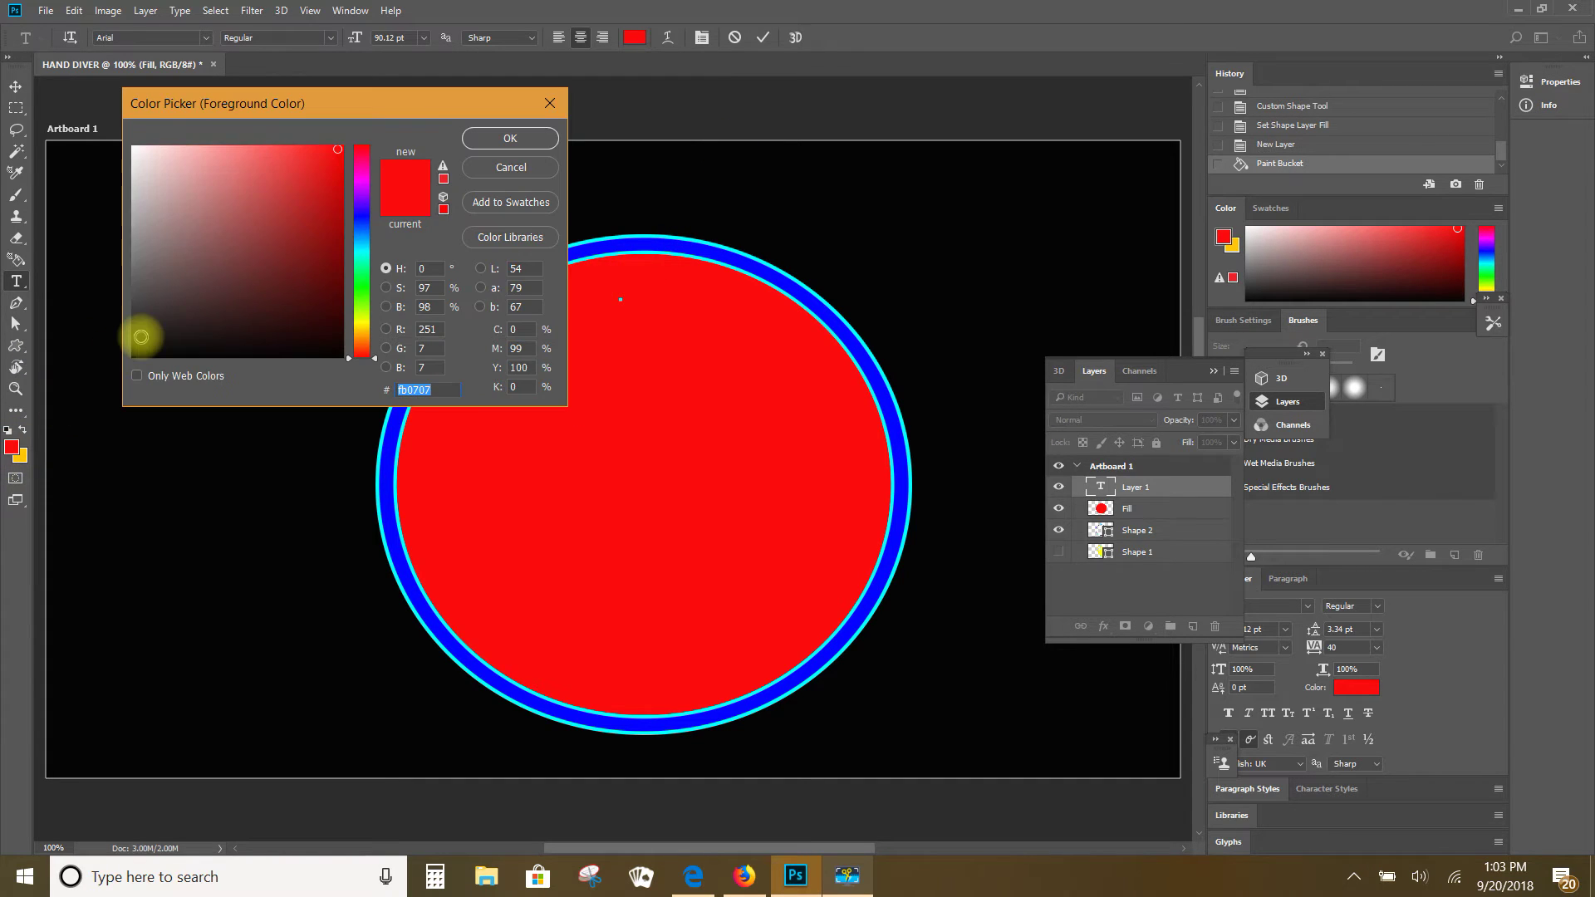
{"action": "left_click", "coordinate": [131, 352]}
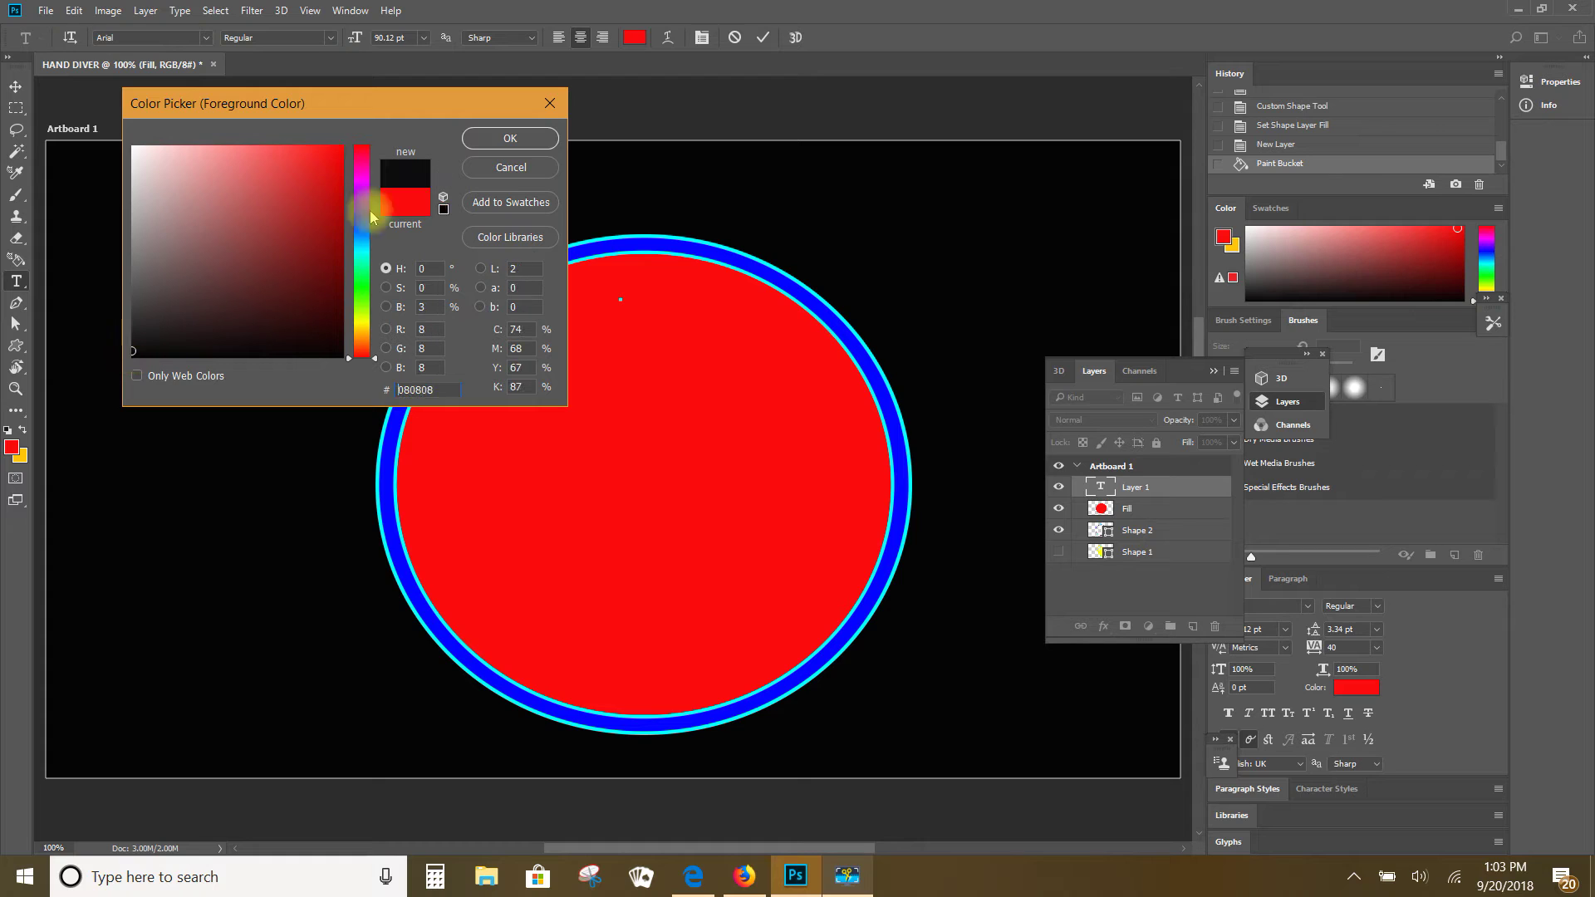
{"action": "left_click", "coordinate": [527, 141]}
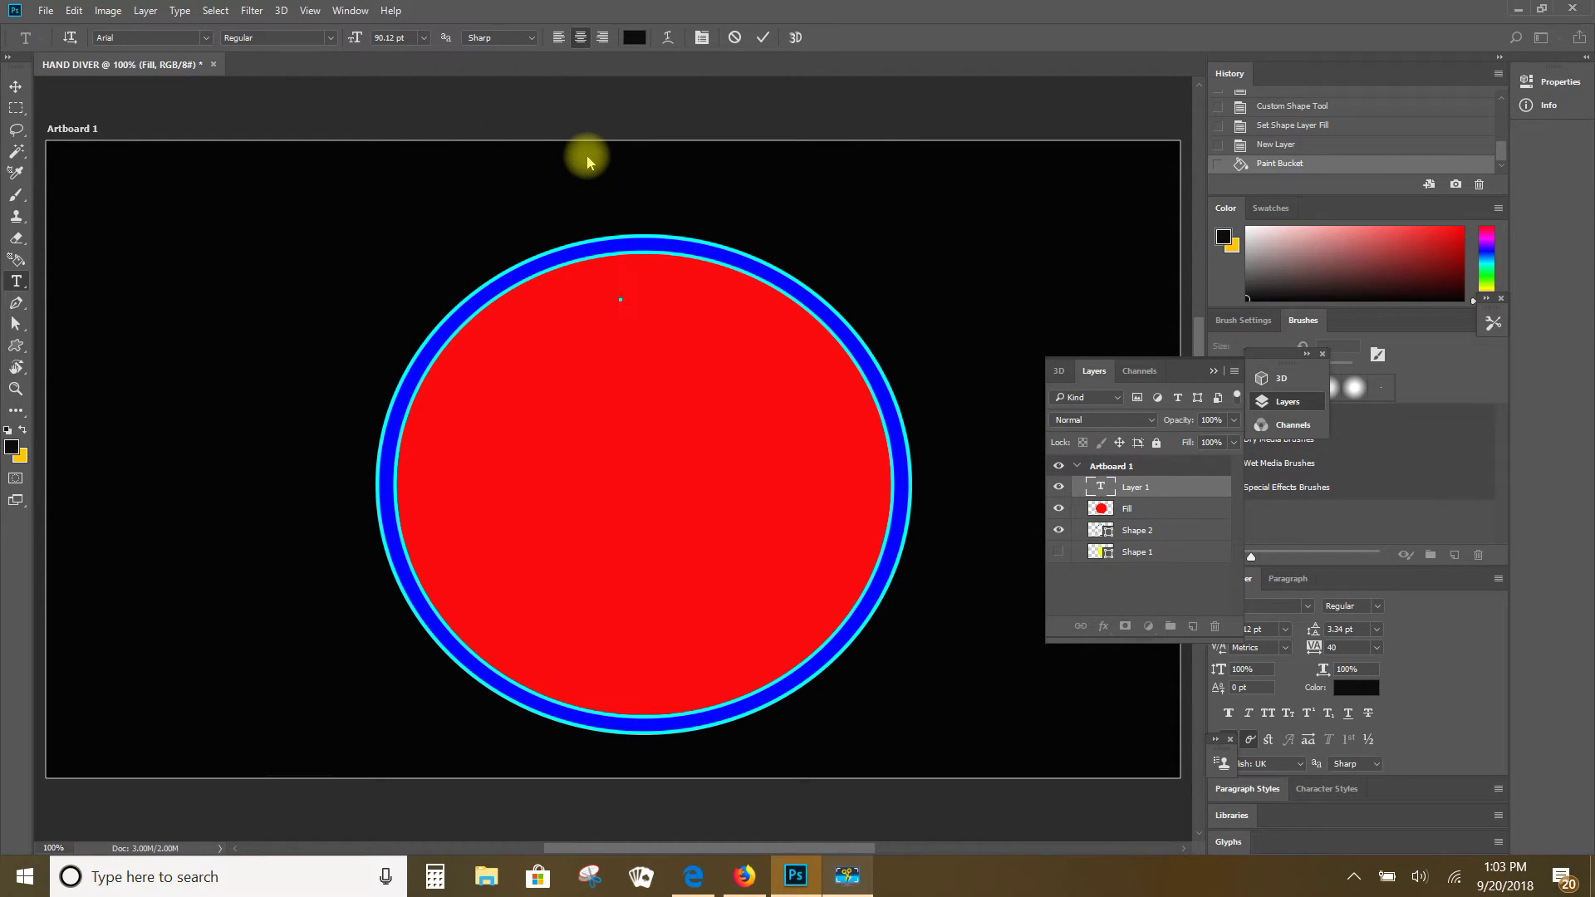
{"action": "left_click_drag", "start_coordinate": [619, 346], "coordinate": [579, 457]}
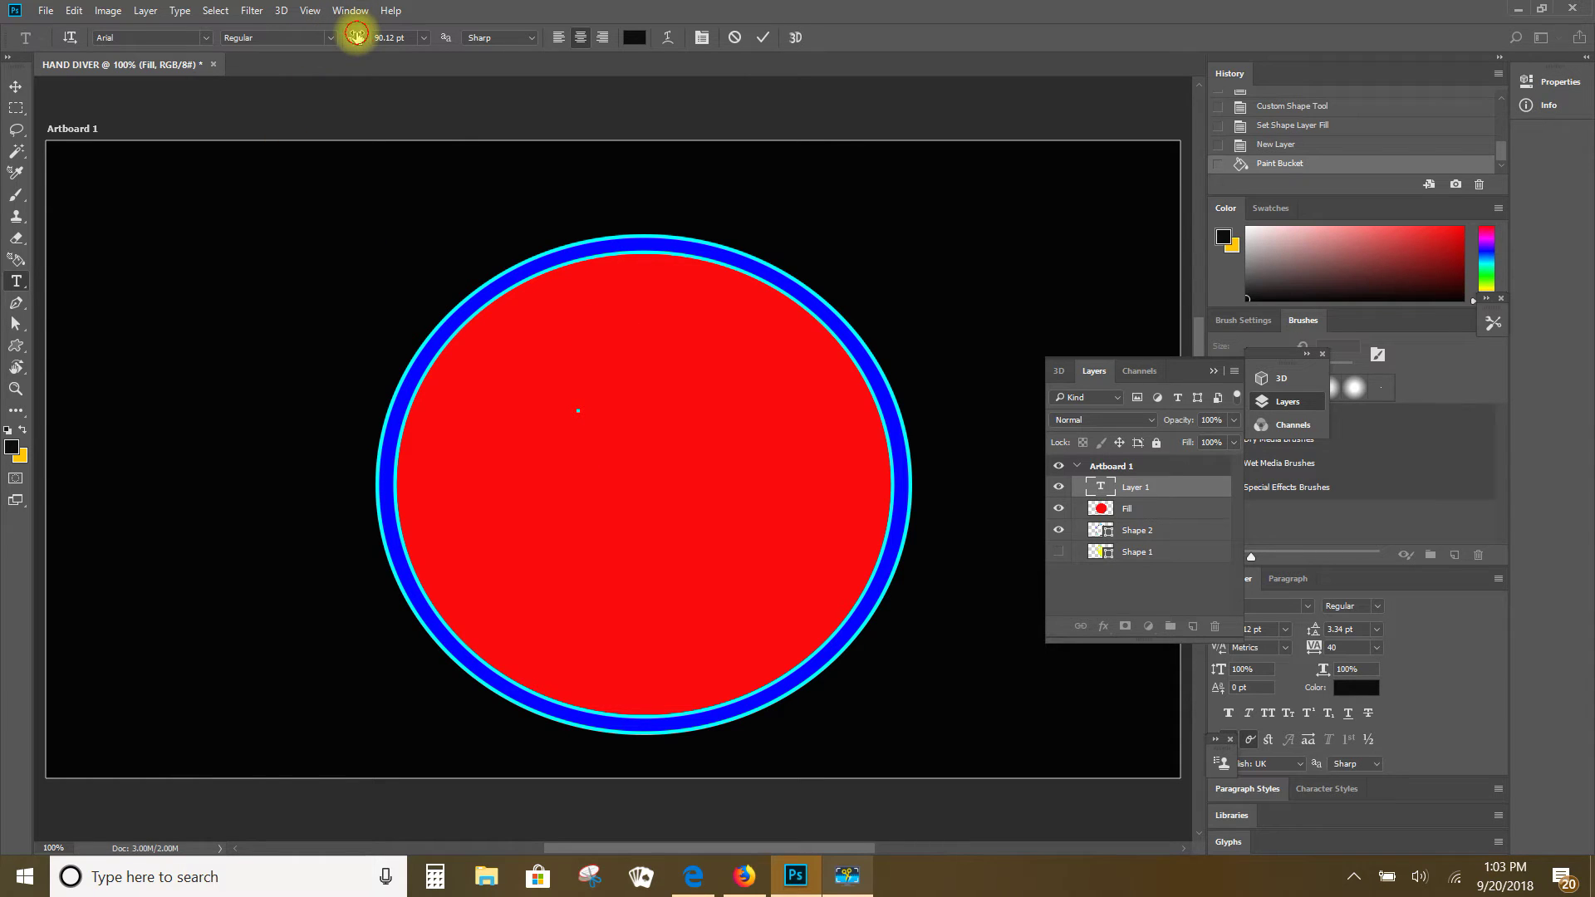
{"action": "left_click_drag", "start_coordinate": [357, 35], "coordinate": [339, 39]}
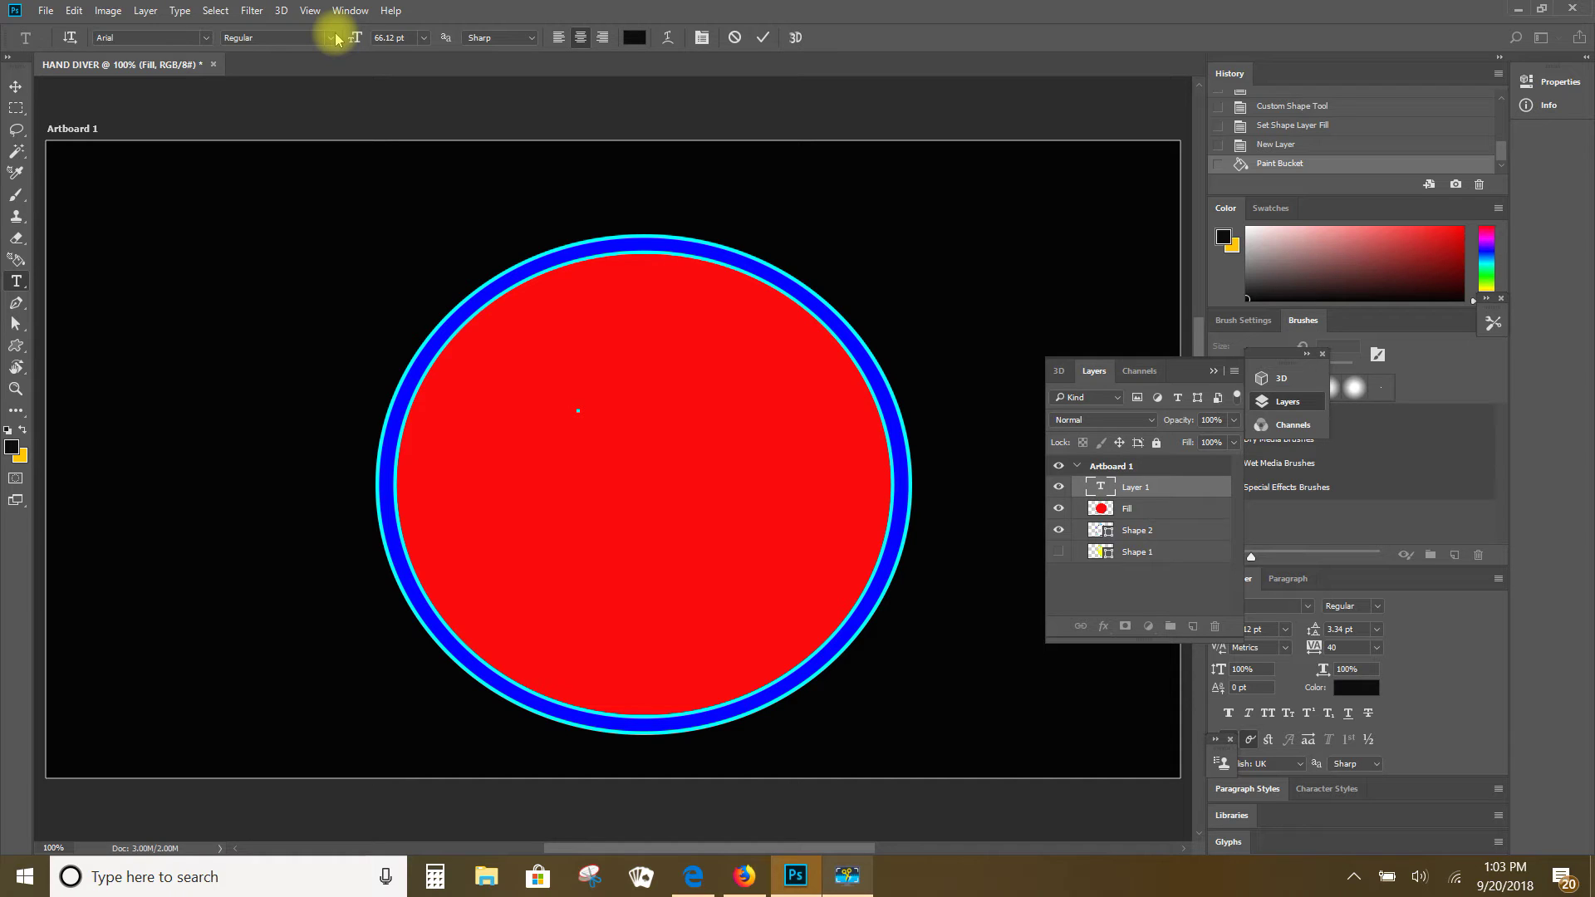
{"action": "type", "text": "Circle"}
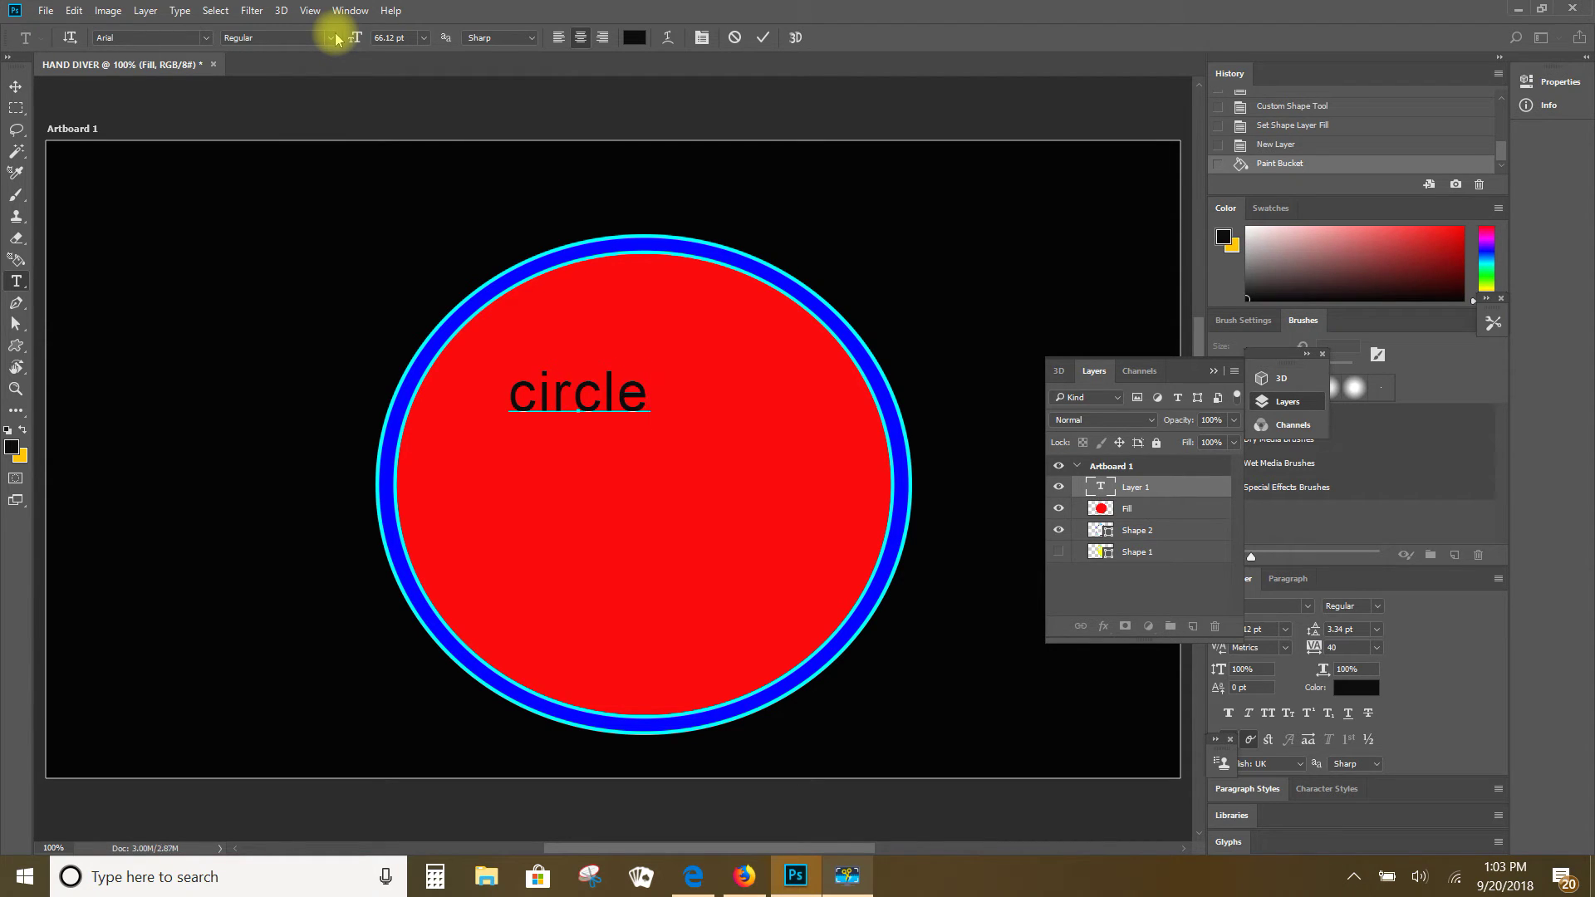
{"action": "key", "text": "BackSpace"}
{"action": "key", "text": "BackSpace"}
{"action": "key", "text": "BackSpace"}
{"action": "key", "text": "BackSpace"}
{"action": "key", "text": "BackSpace"}
{"action": "key", "text": "BackSpace"}
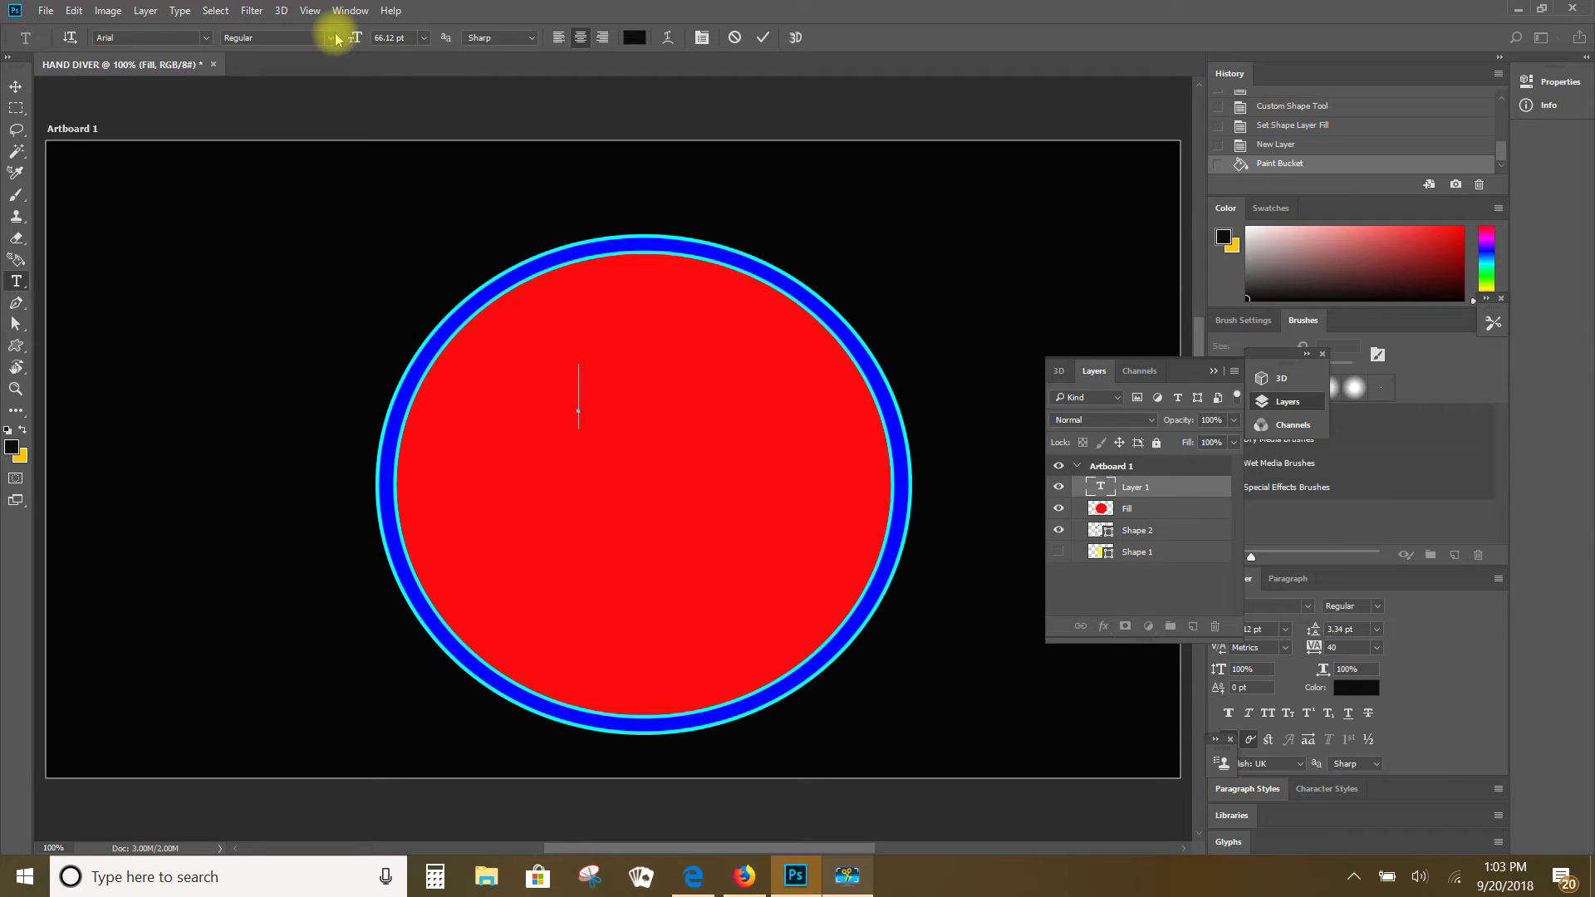
Enter the text CIRCLE in capitals and move it close to the upper edge of the red circle.
{"action": "type", "text": "CIRCLE"}
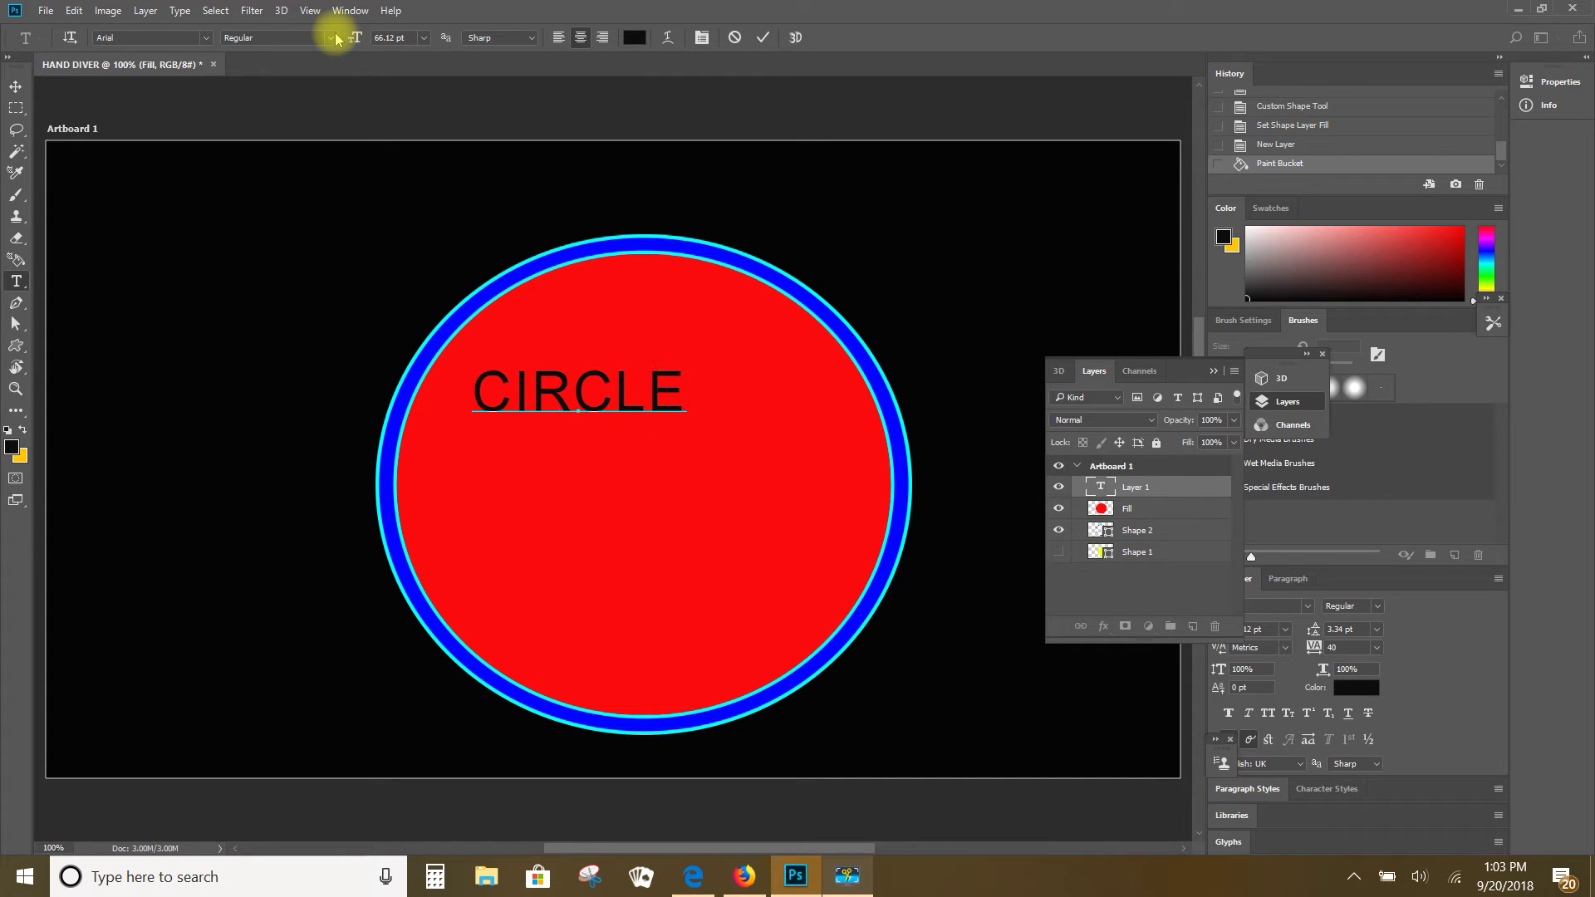
{"action": "left_click_drag", "start_coordinate": [612, 441], "coordinate": [644, 383]}
Warp the CIRCLE text with a horizontal Arc at +50% bend and fit it under the ring's upper edge.
{"action": "left_click", "coordinate": [667, 38]}
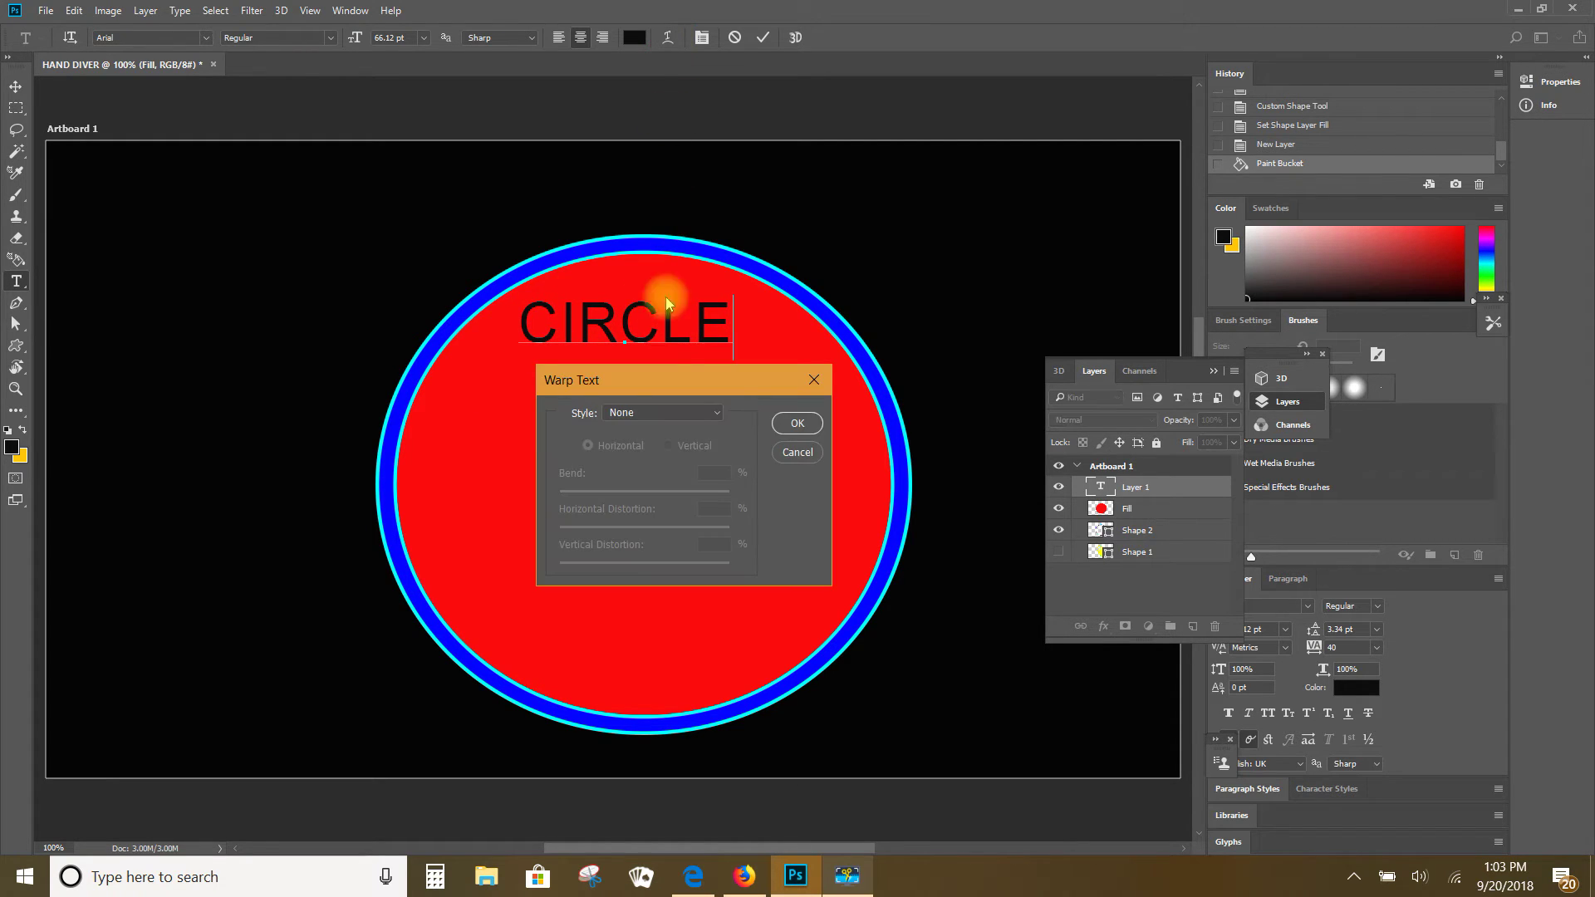
{"action": "left_click", "coordinate": [720, 419]}
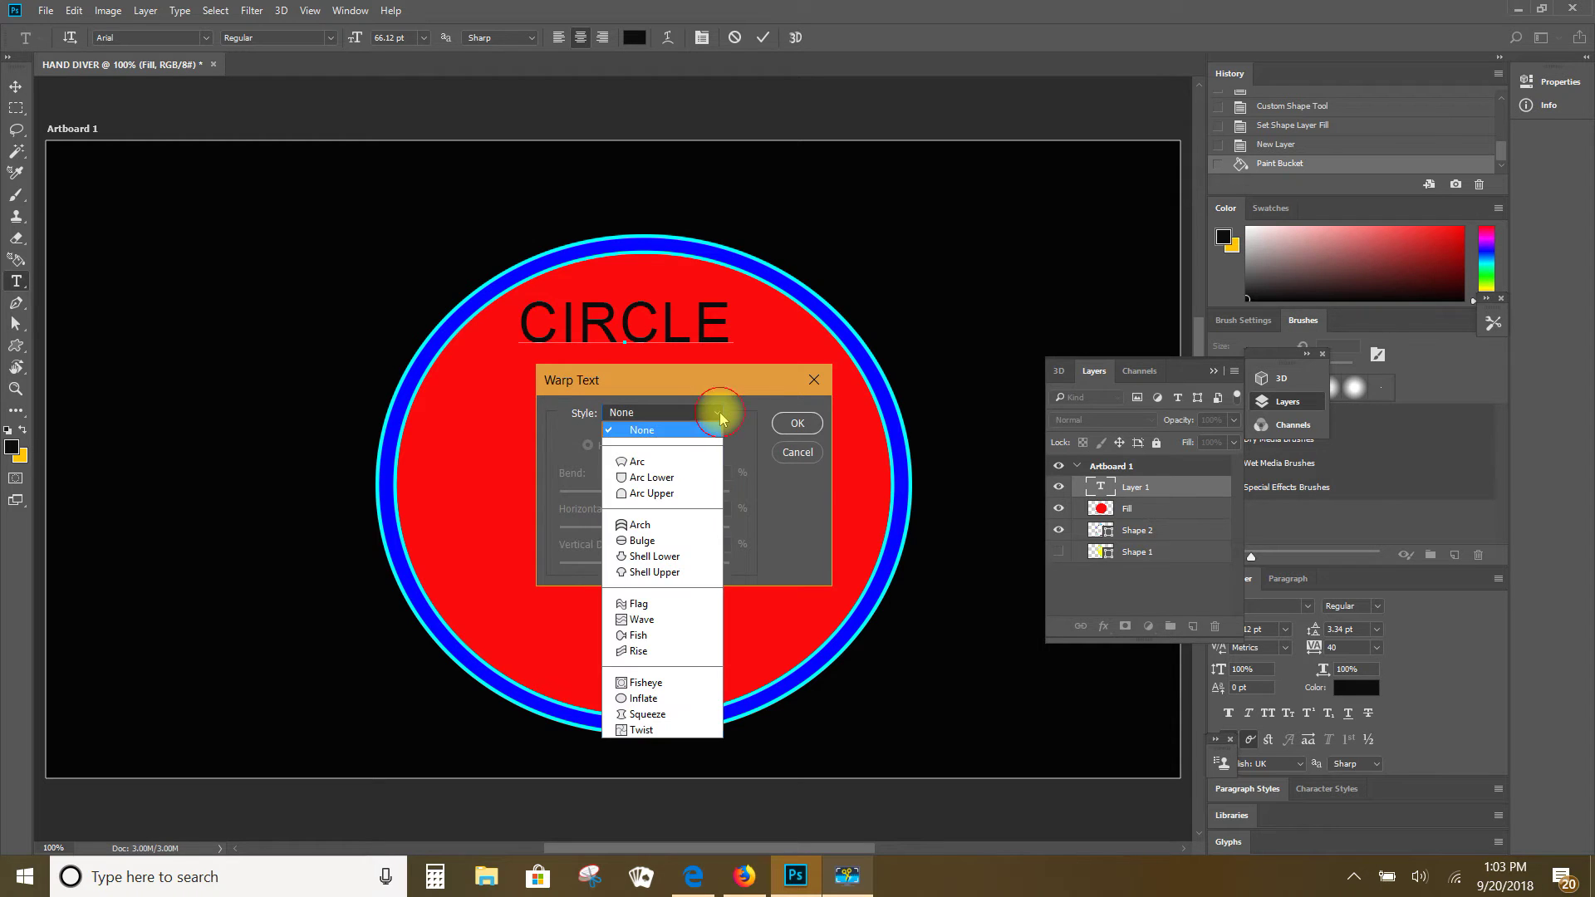
{"action": "left_click", "coordinate": [696, 457]}
{"action": "left_click_drag", "start_coordinate": [666, 347], "coordinate": [692, 364]}
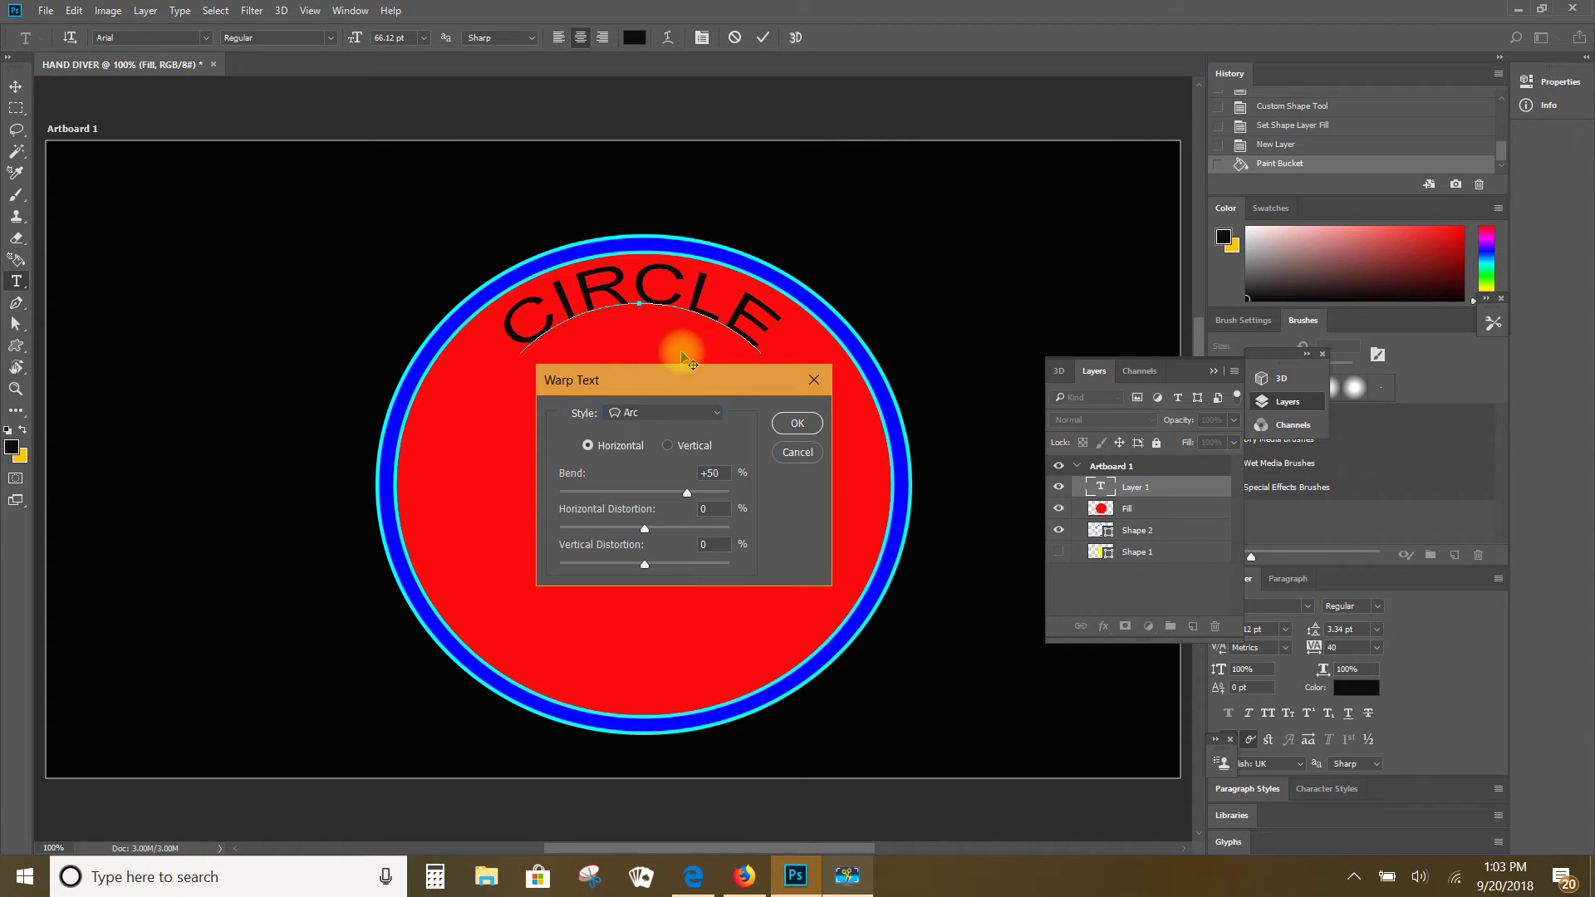
{"action": "left_click", "coordinate": [797, 423]}
{"action": "left_click", "coordinate": [590, 639]}
Add the text BAR as a separate layer and position it centrally near the lower edge of the red circle.
{"action": "left_click", "coordinate": [574, 623]}
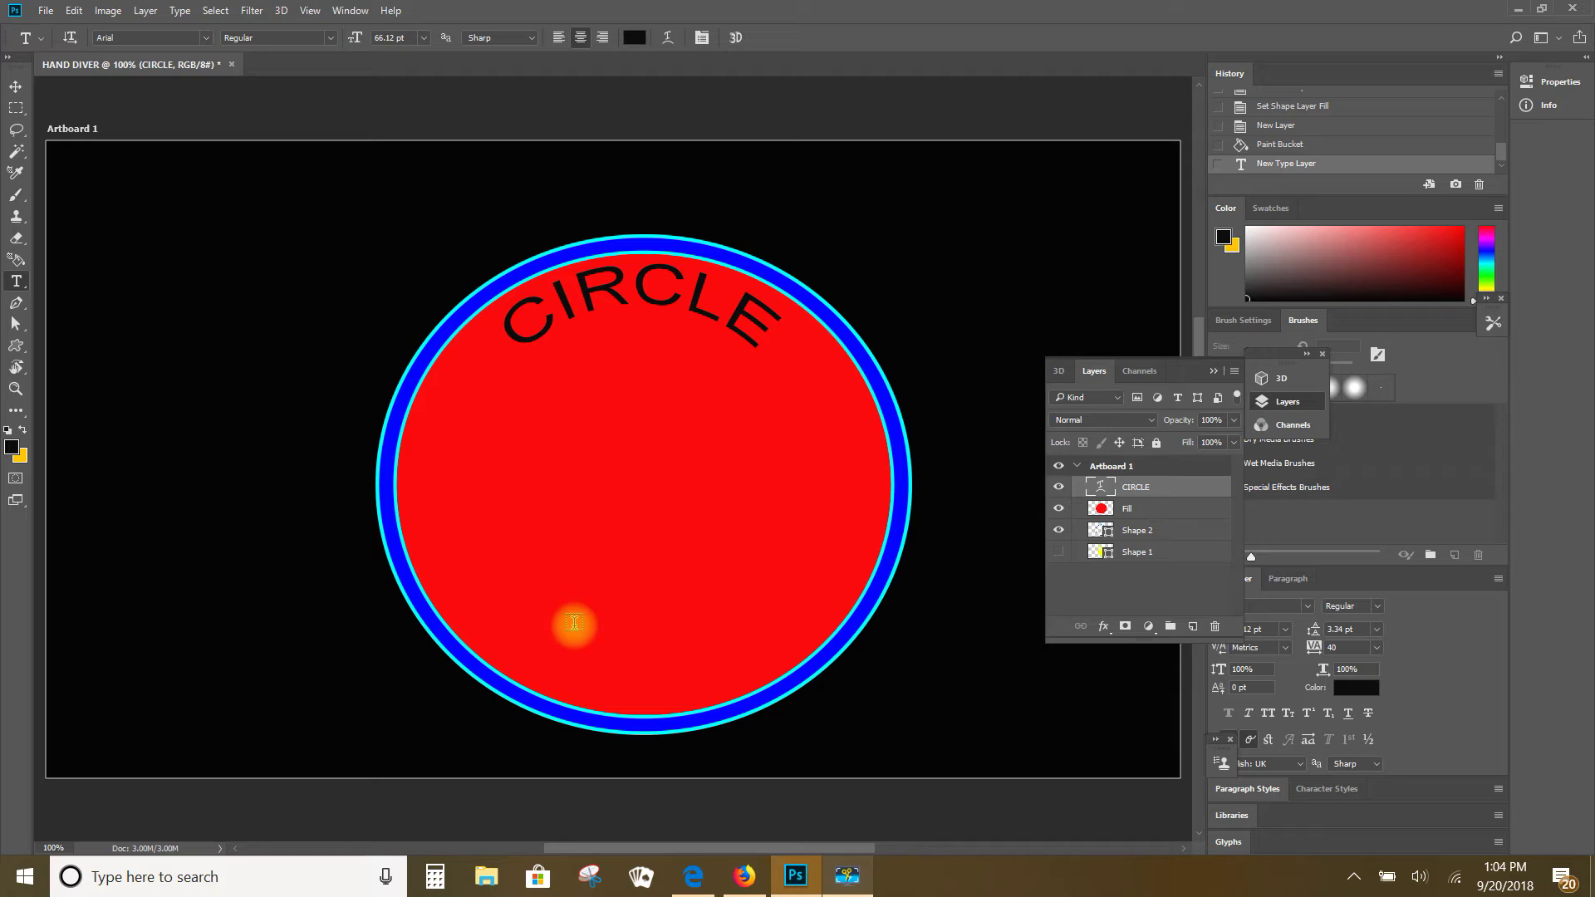
{"action": "type", "text": "BAR"}
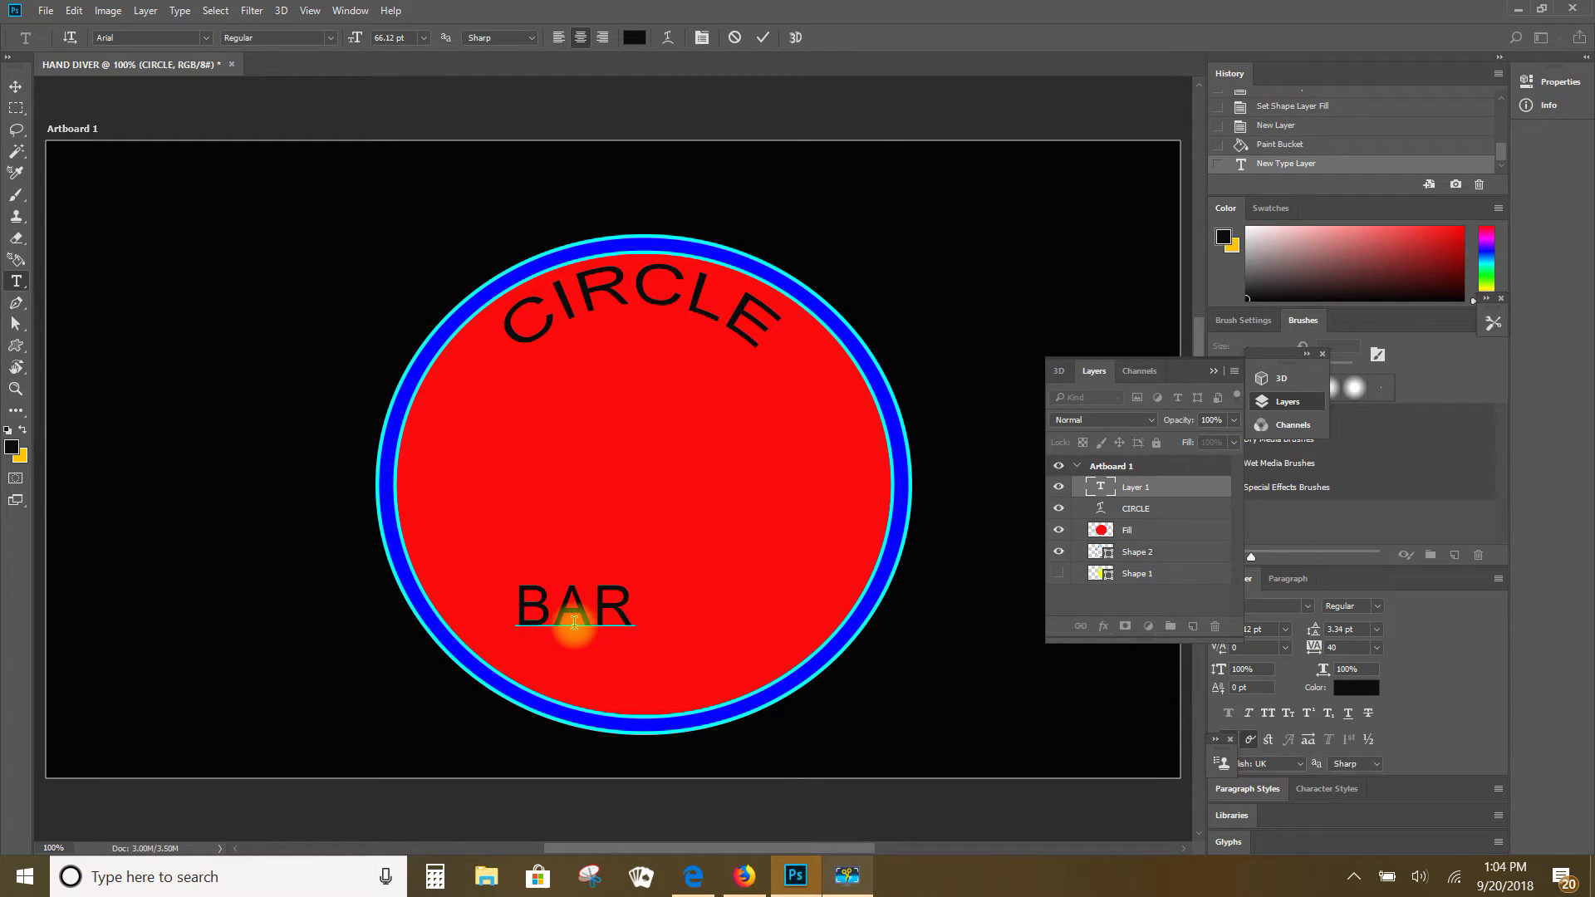
{"action": "left_click_drag", "start_coordinate": [574, 623], "coordinate": [662, 722]}
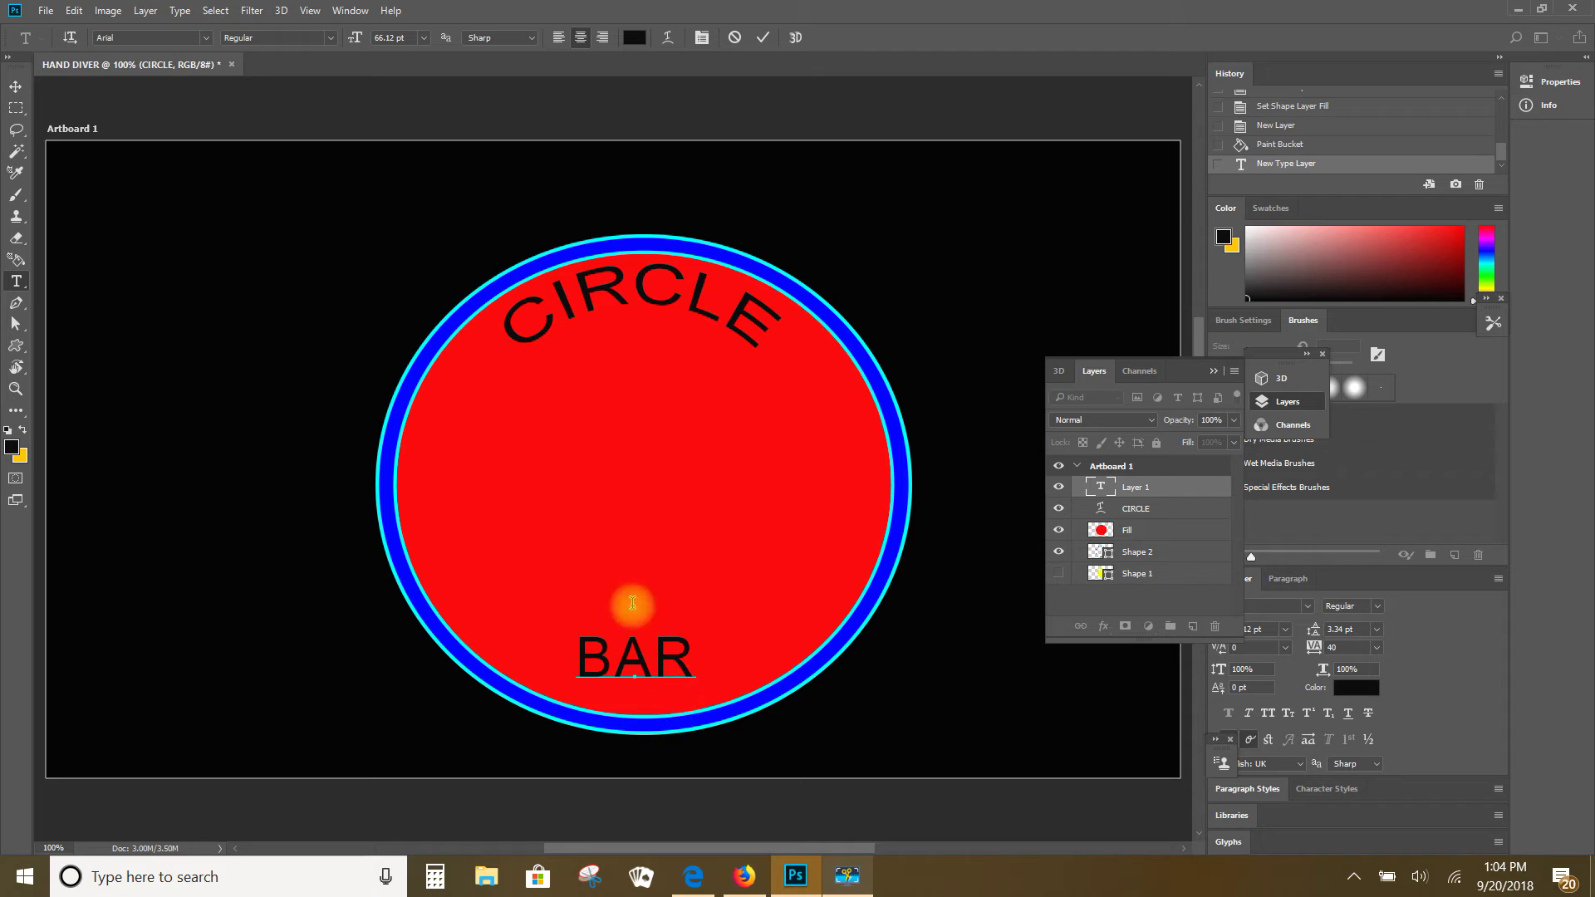
Warp the BAR text with a horizontal Arc, -34% bend and -8% horizontal distortion, and move it down towards the ring.
{"action": "left_click", "coordinate": [666, 36]}
{"action": "left_click", "coordinate": [702, 413]}
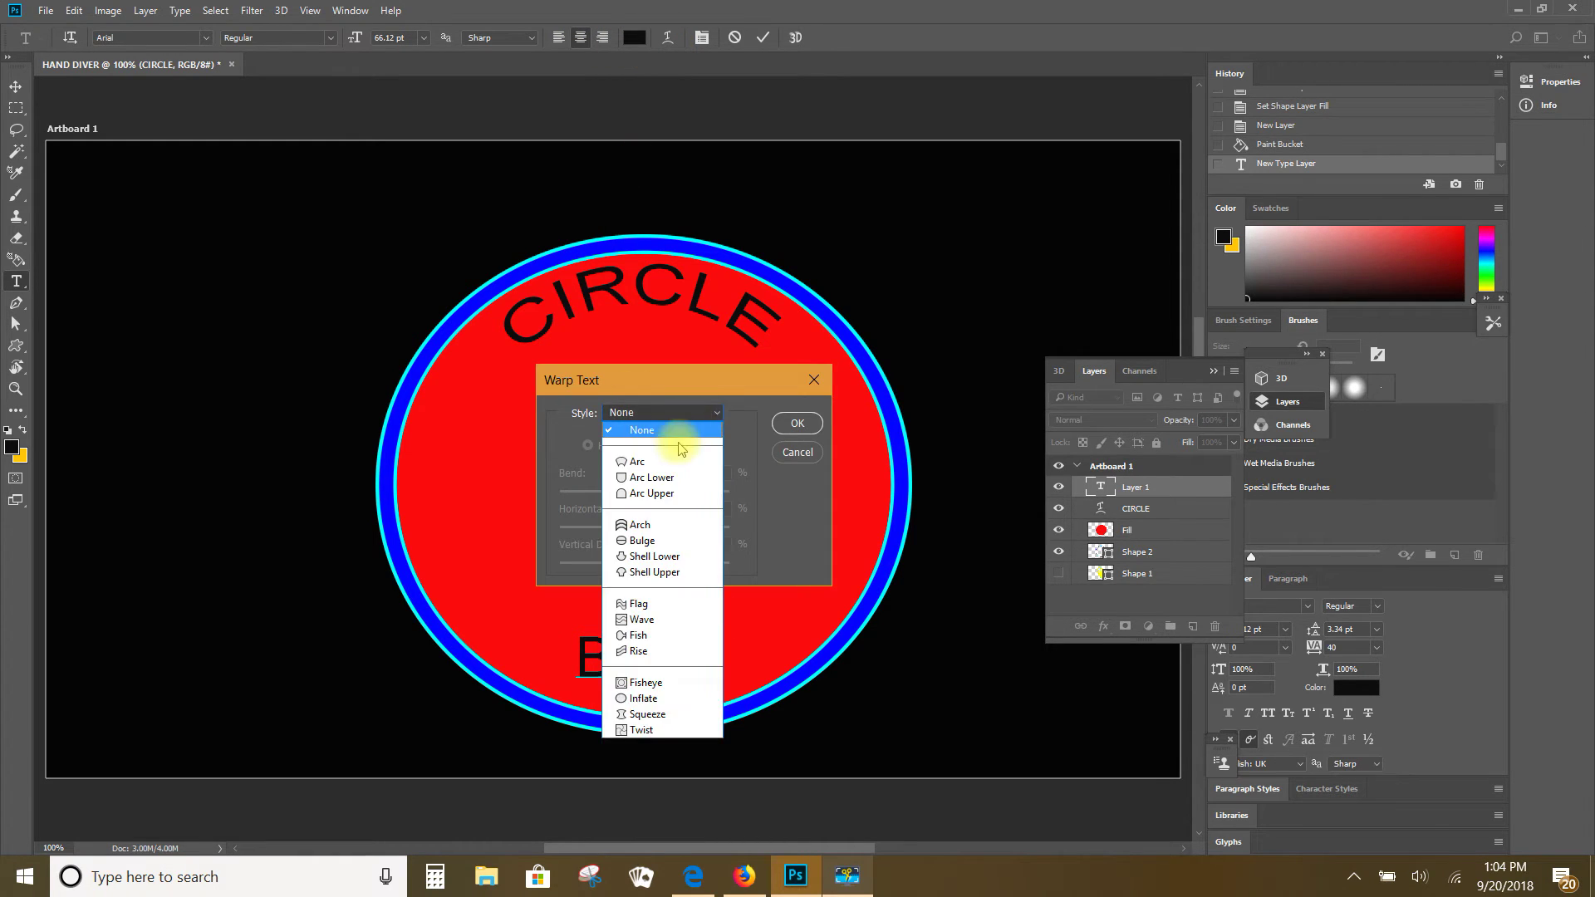
{"action": "left_click", "coordinate": [677, 454]}
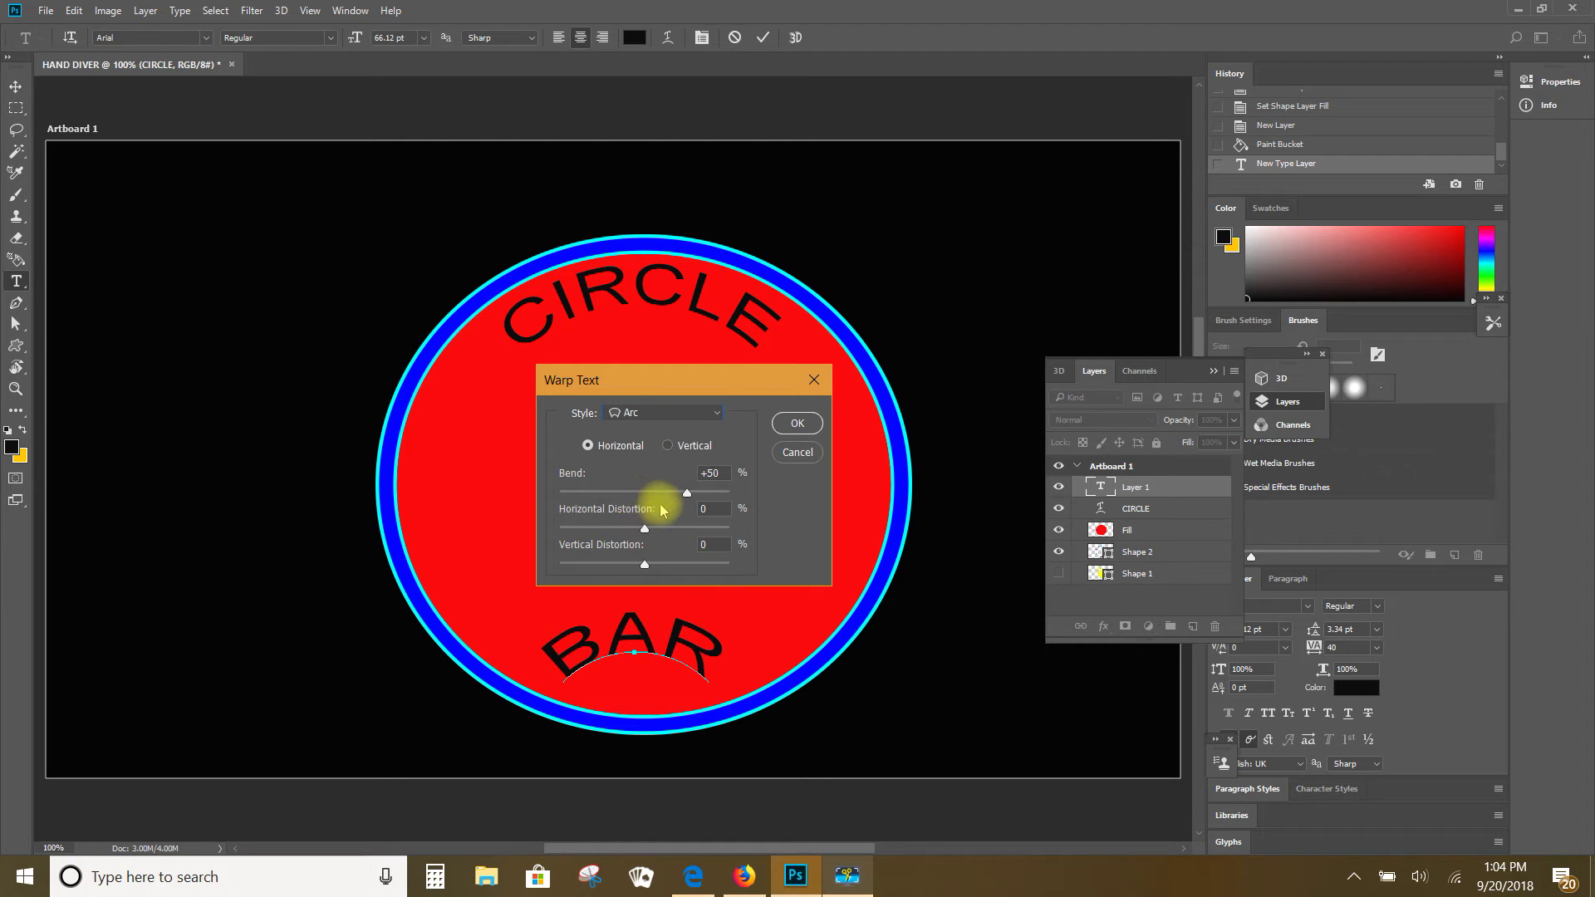
{"action": "left_click_drag", "start_coordinate": [681, 493], "coordinate": [633, 500]}
{"action": "left_click_drag", "start_coordinate": [631, 503], "coordinate": [616, 504]}
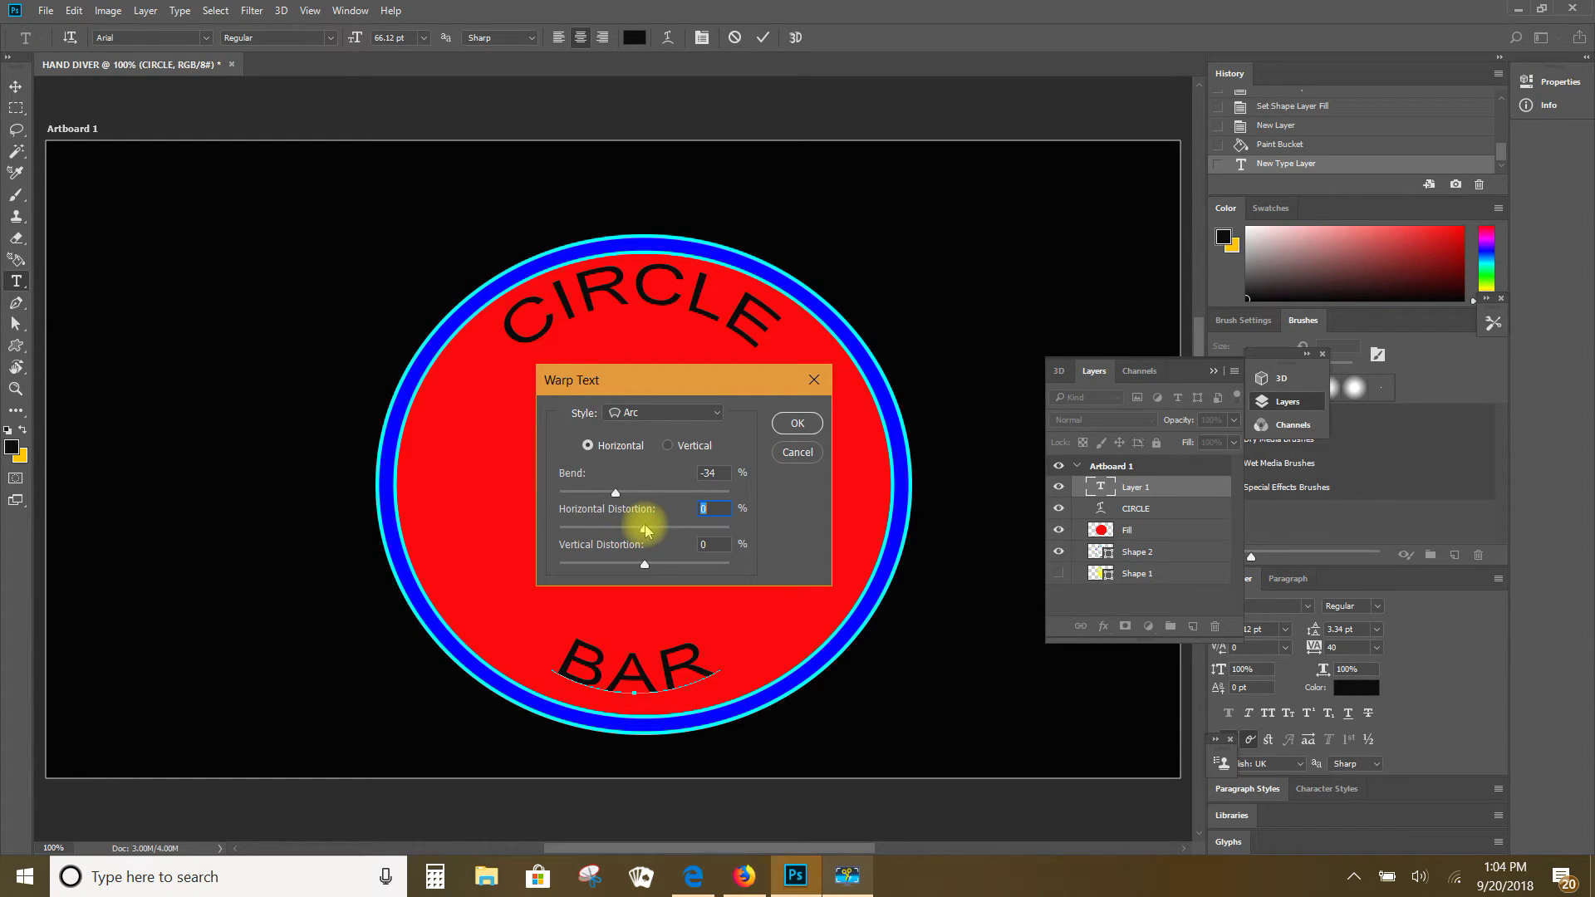
{"action": "left_click_drag", "start_coordinate": [641, 527], "coordinate": [636, 528]}
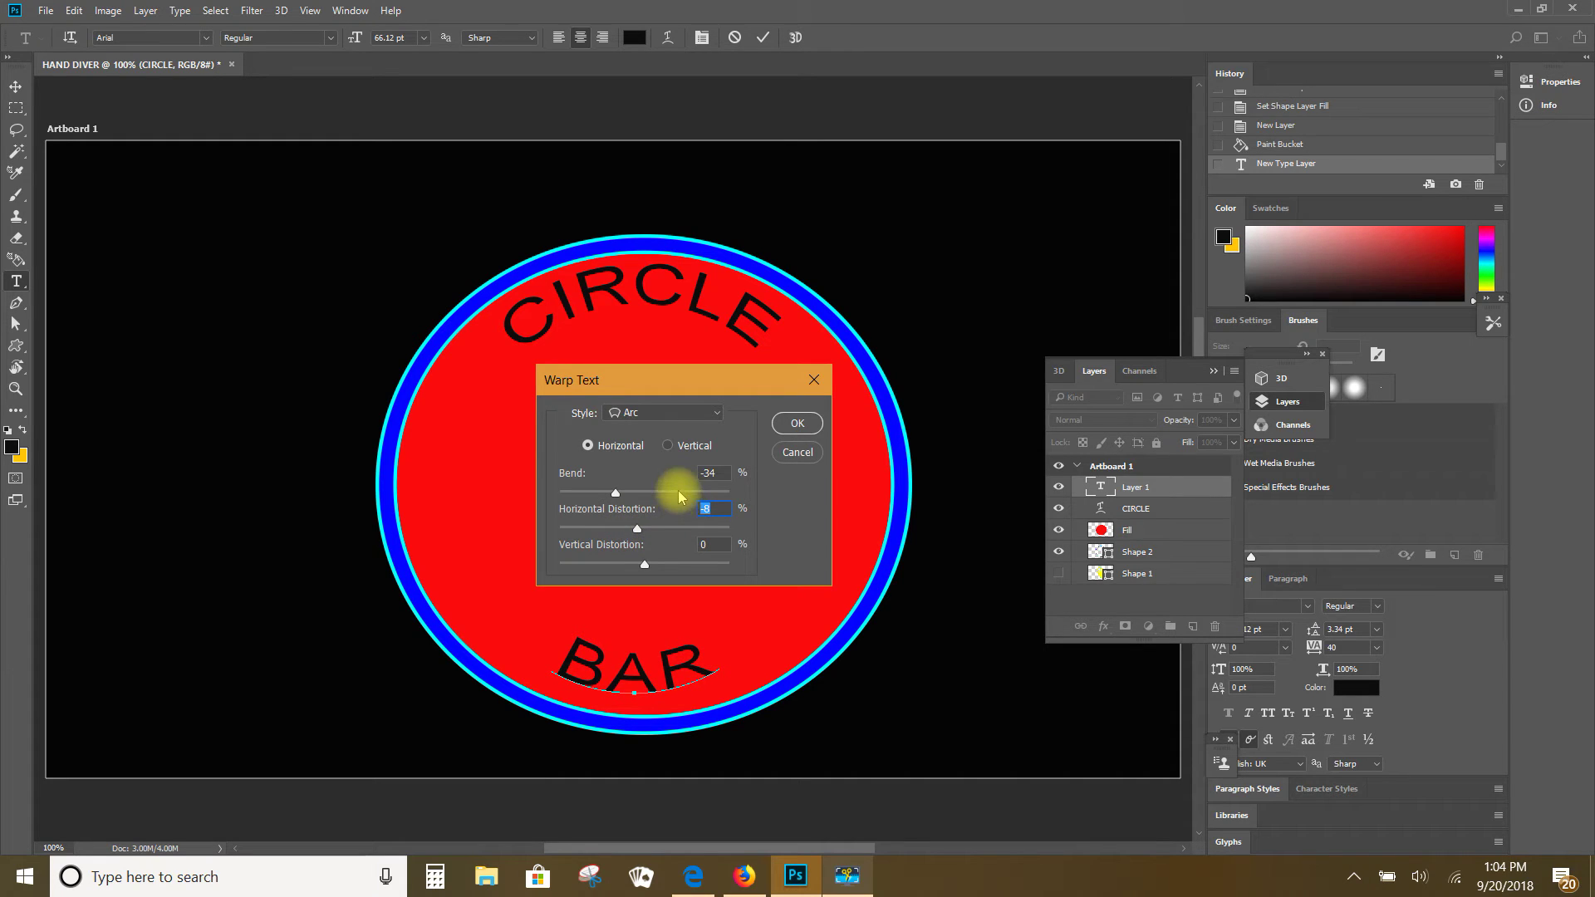
{"action": "key", "text": "Return"}
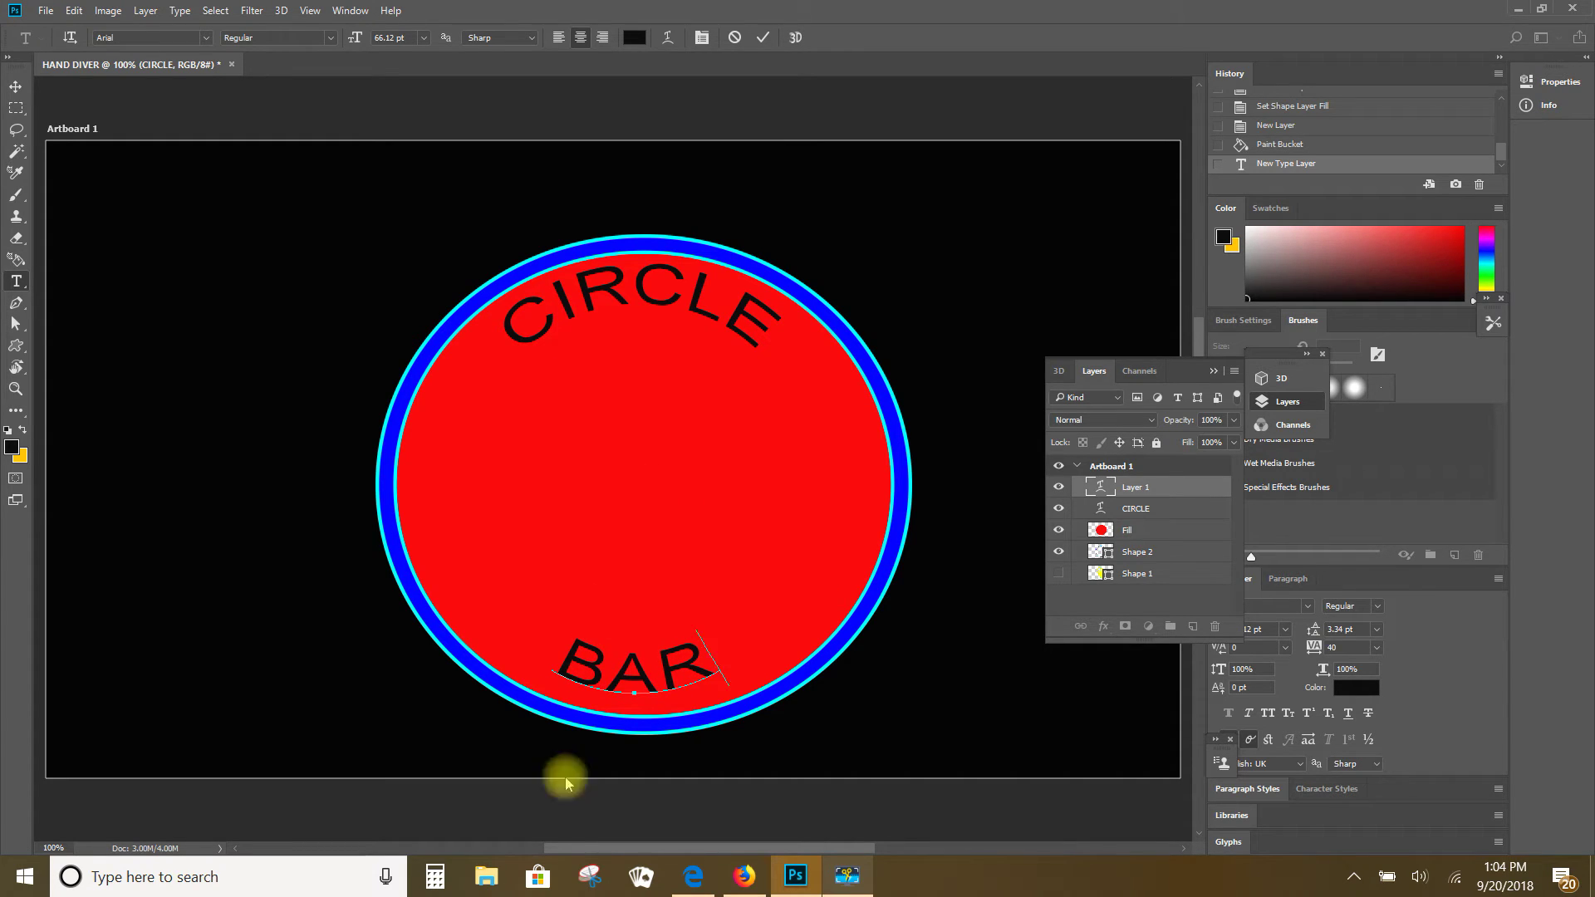
{"action": "left_click", "coordinate": [662, 706]}
{"action": "left_click_drag", "start_coordinate": [667, 733], "coordinate": [671, 746]}
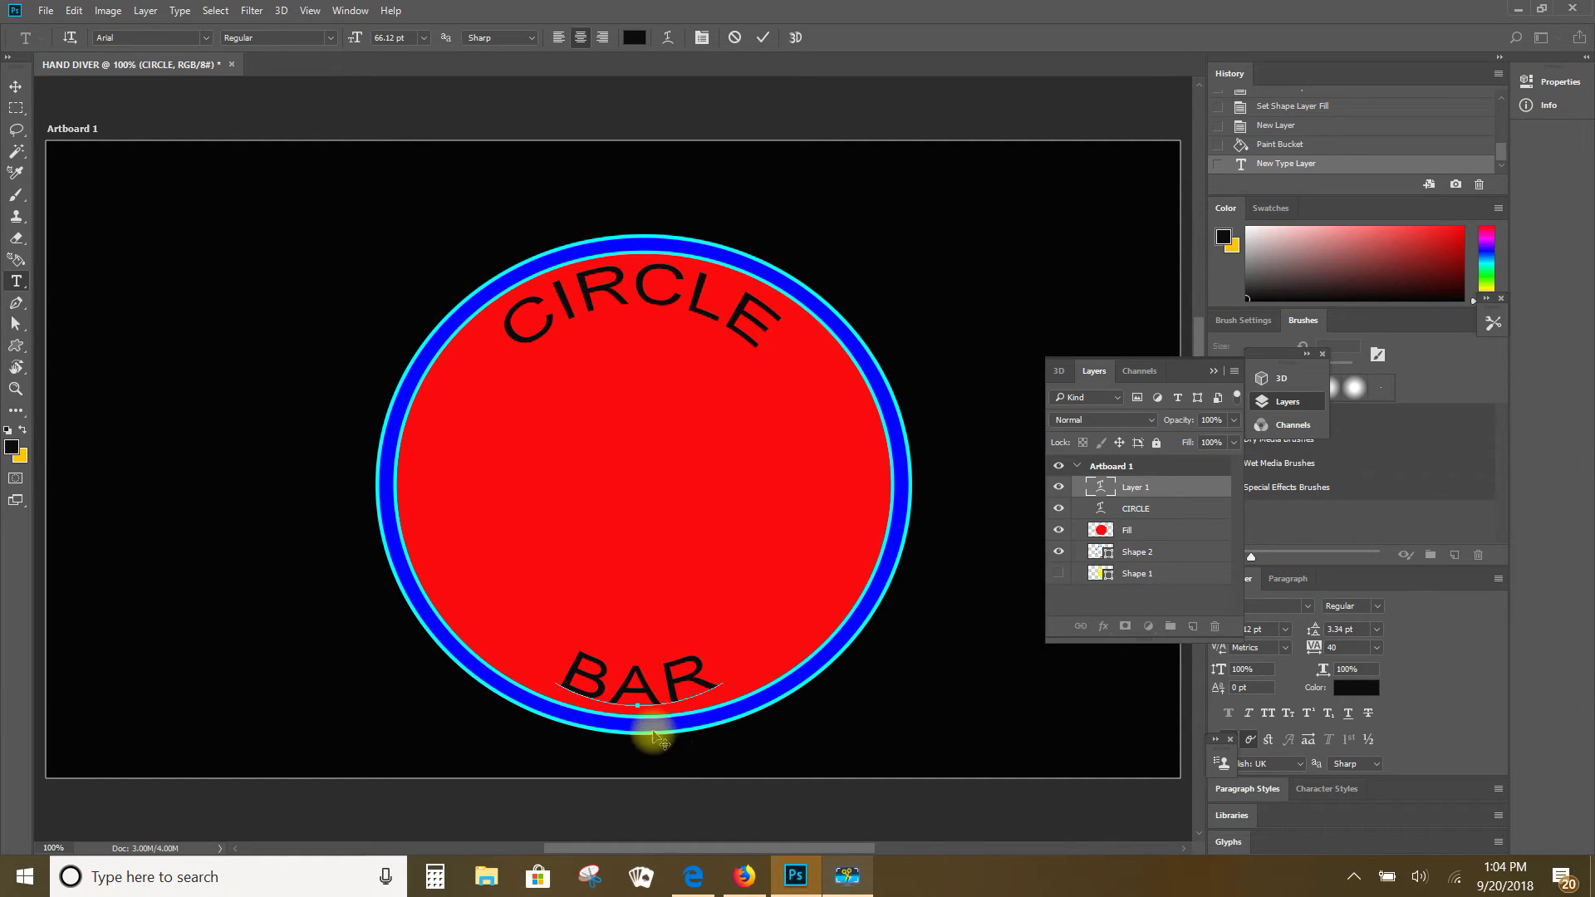
Show the hand layer, Shape 1, and move it above the Fill layer, below the two text layers.
{"action": "left_click", "coordinate": [1063, 574]}
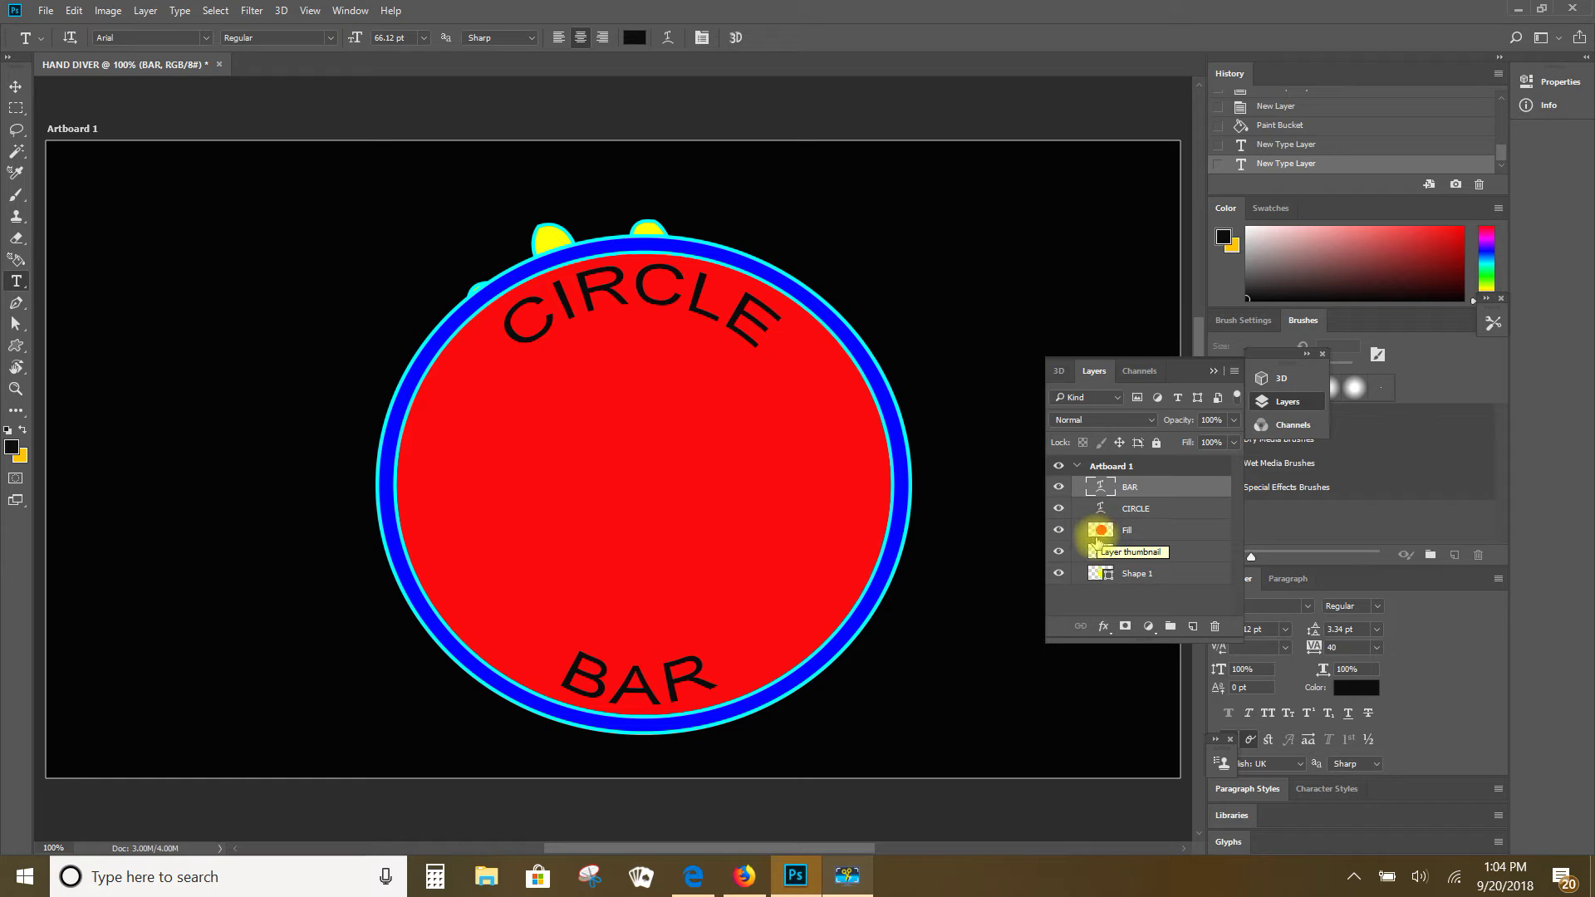
{"action": "mouse_move", "coordinate": [1096, 541]}
{"action": "left_mouse_down"}
{"action": "mouse_move", "coordinate": [1098, 598]}
{"action": "mouse_move", "coordinate": [1101, 531]}
{"action": "left_mouse_up"}
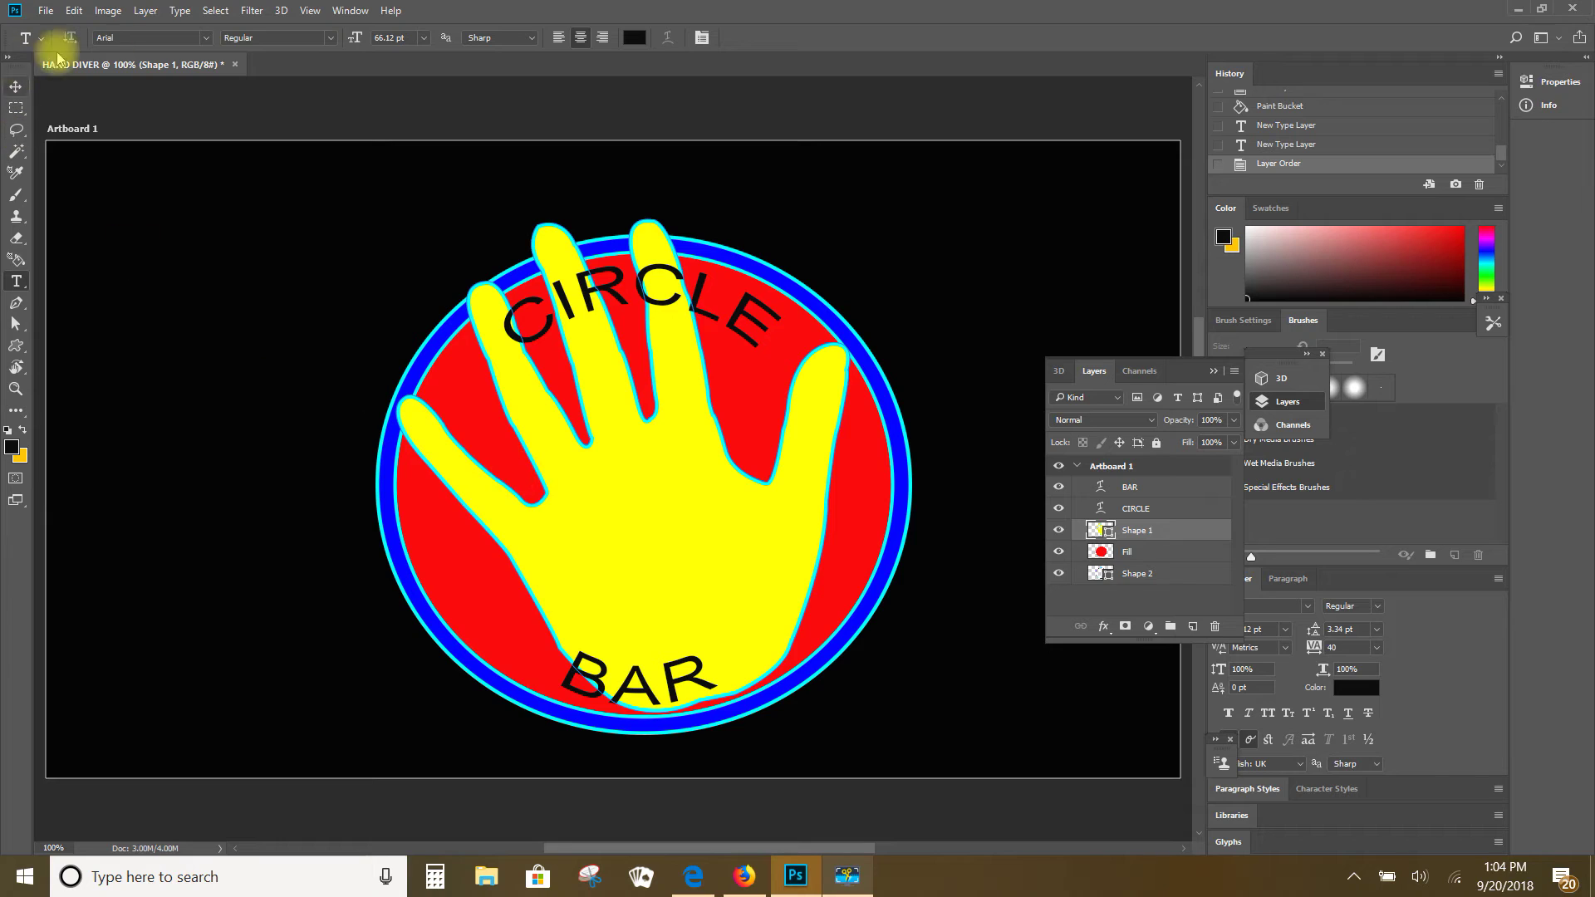
Add the white text HAND in AR DESTINE inside the hand shape and show the colour swatches.
{"action": "left_click", "coordinate": [208, 38]}
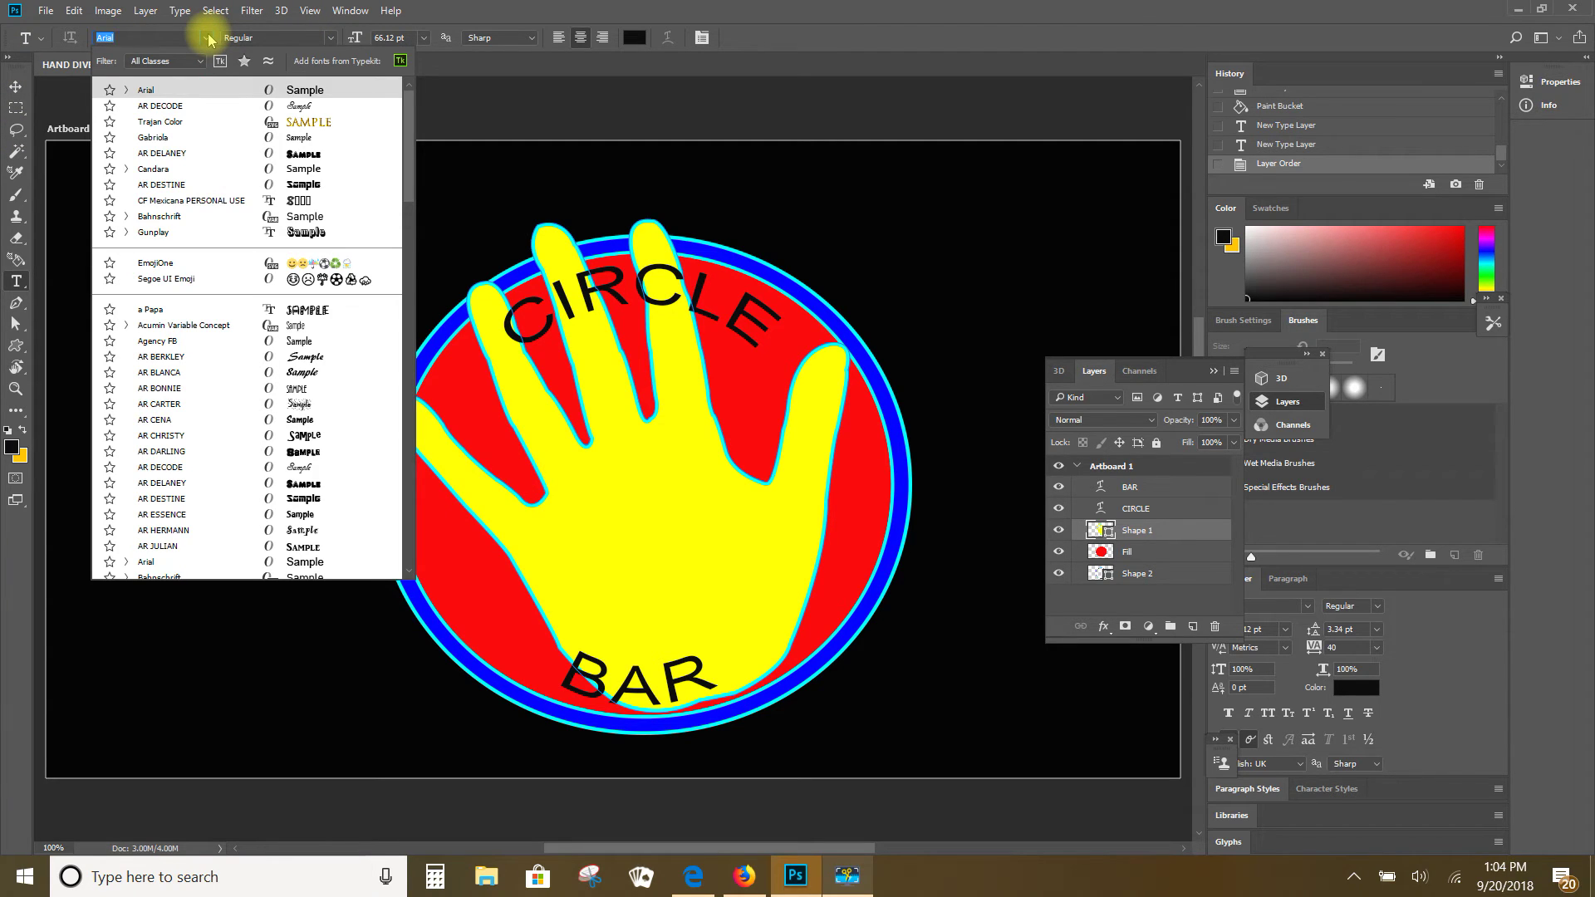
{"action": "left_click", "coordinate": [198, 131]}
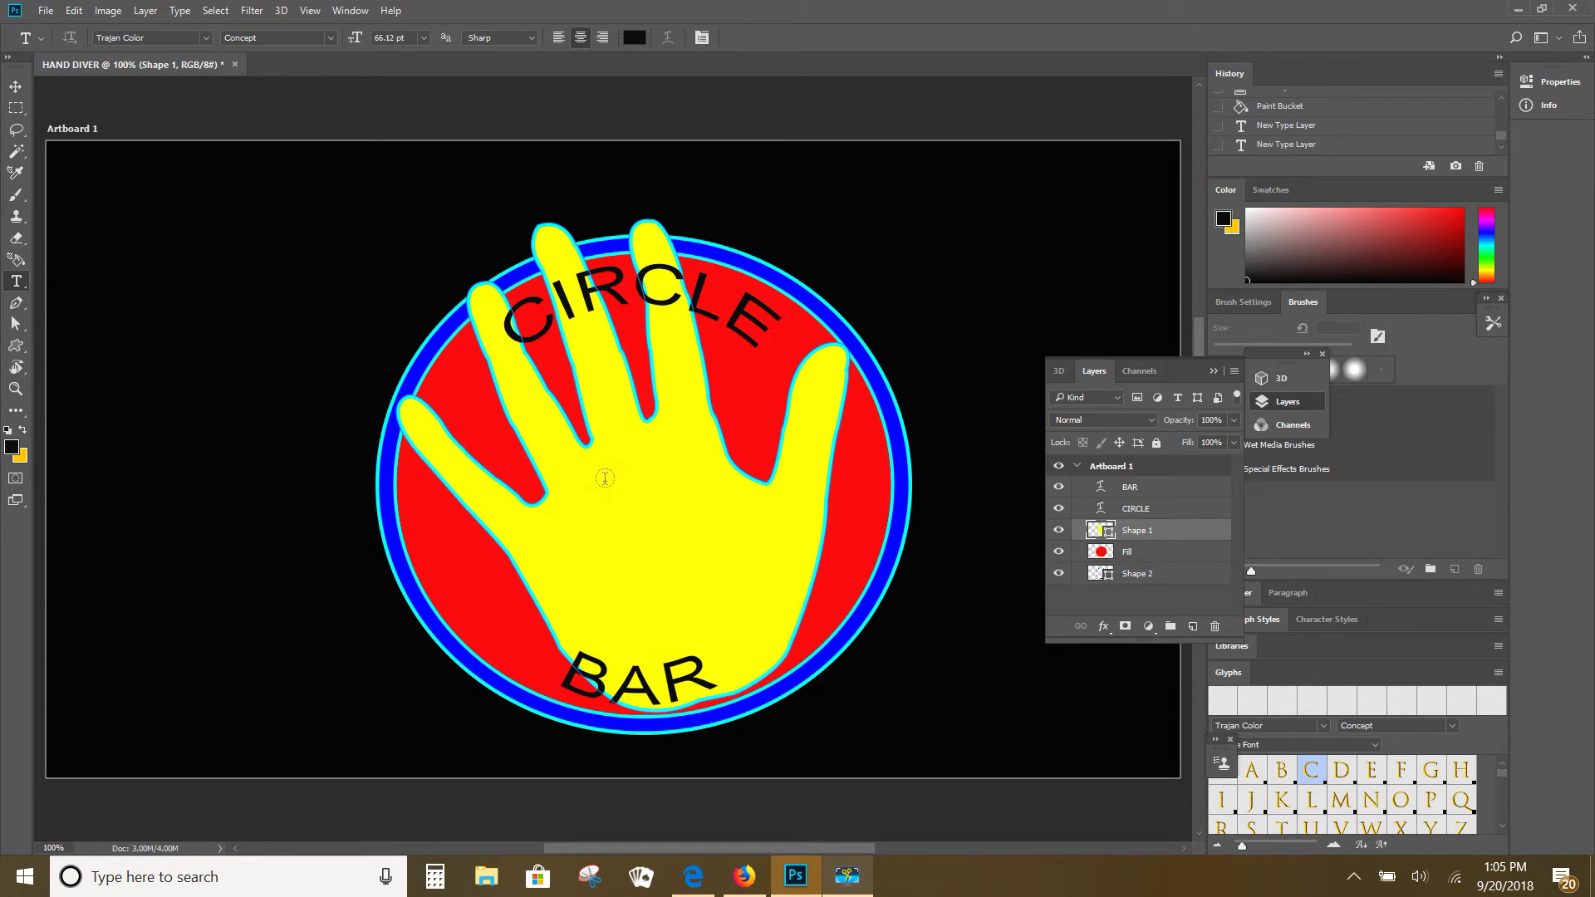
{"action": "left_click", "coordinate": [568, 495]}
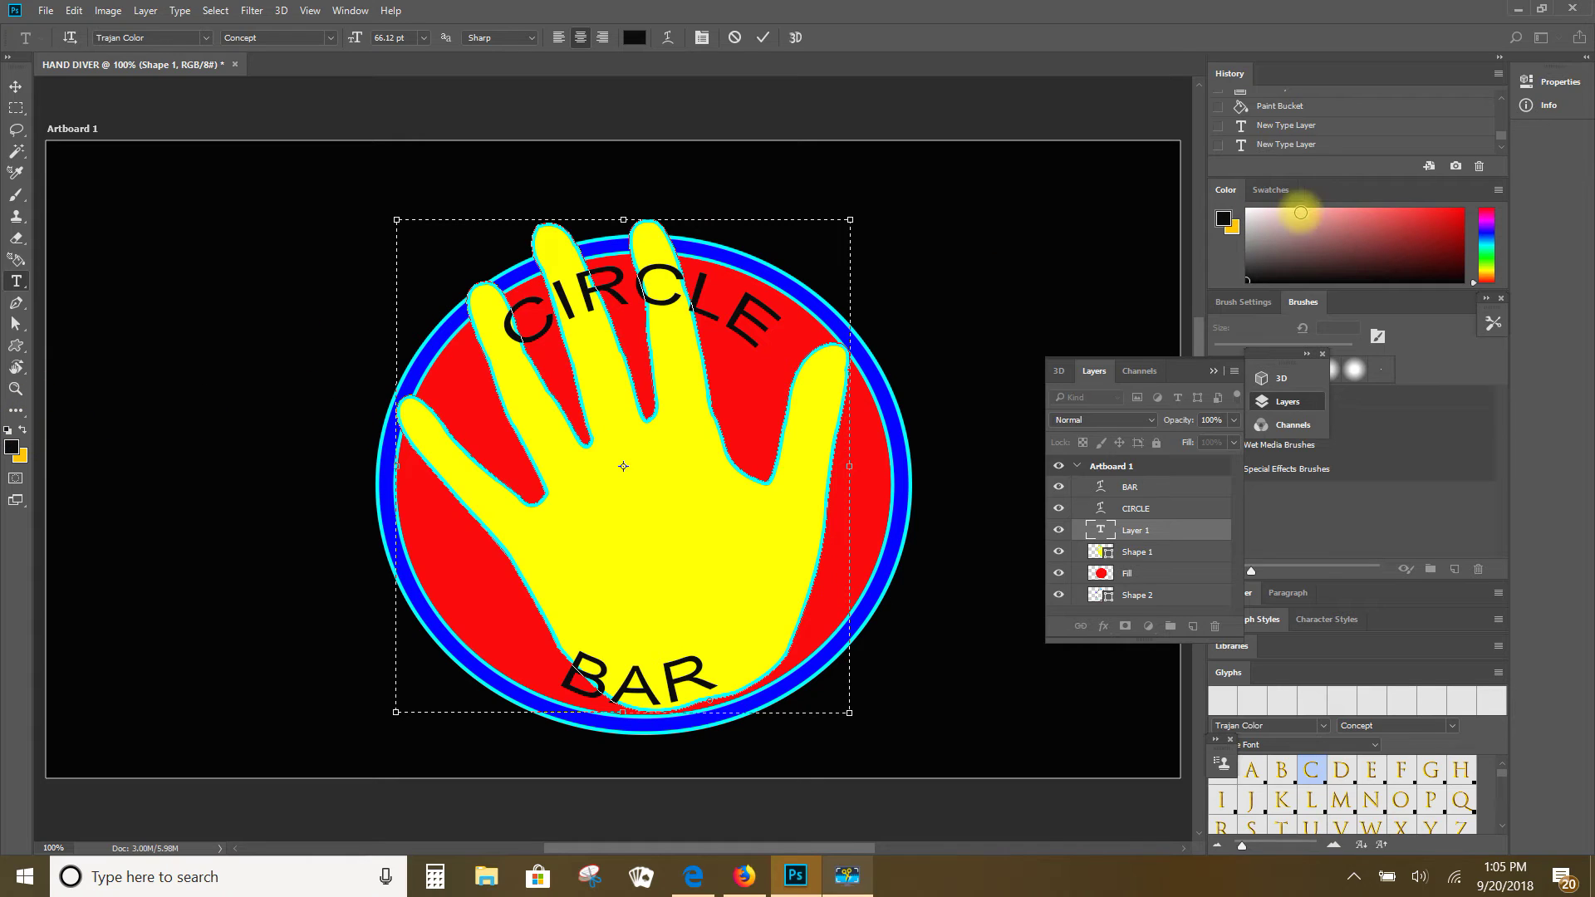
{"action": "left_click", "coordinate": [1483, 301]}
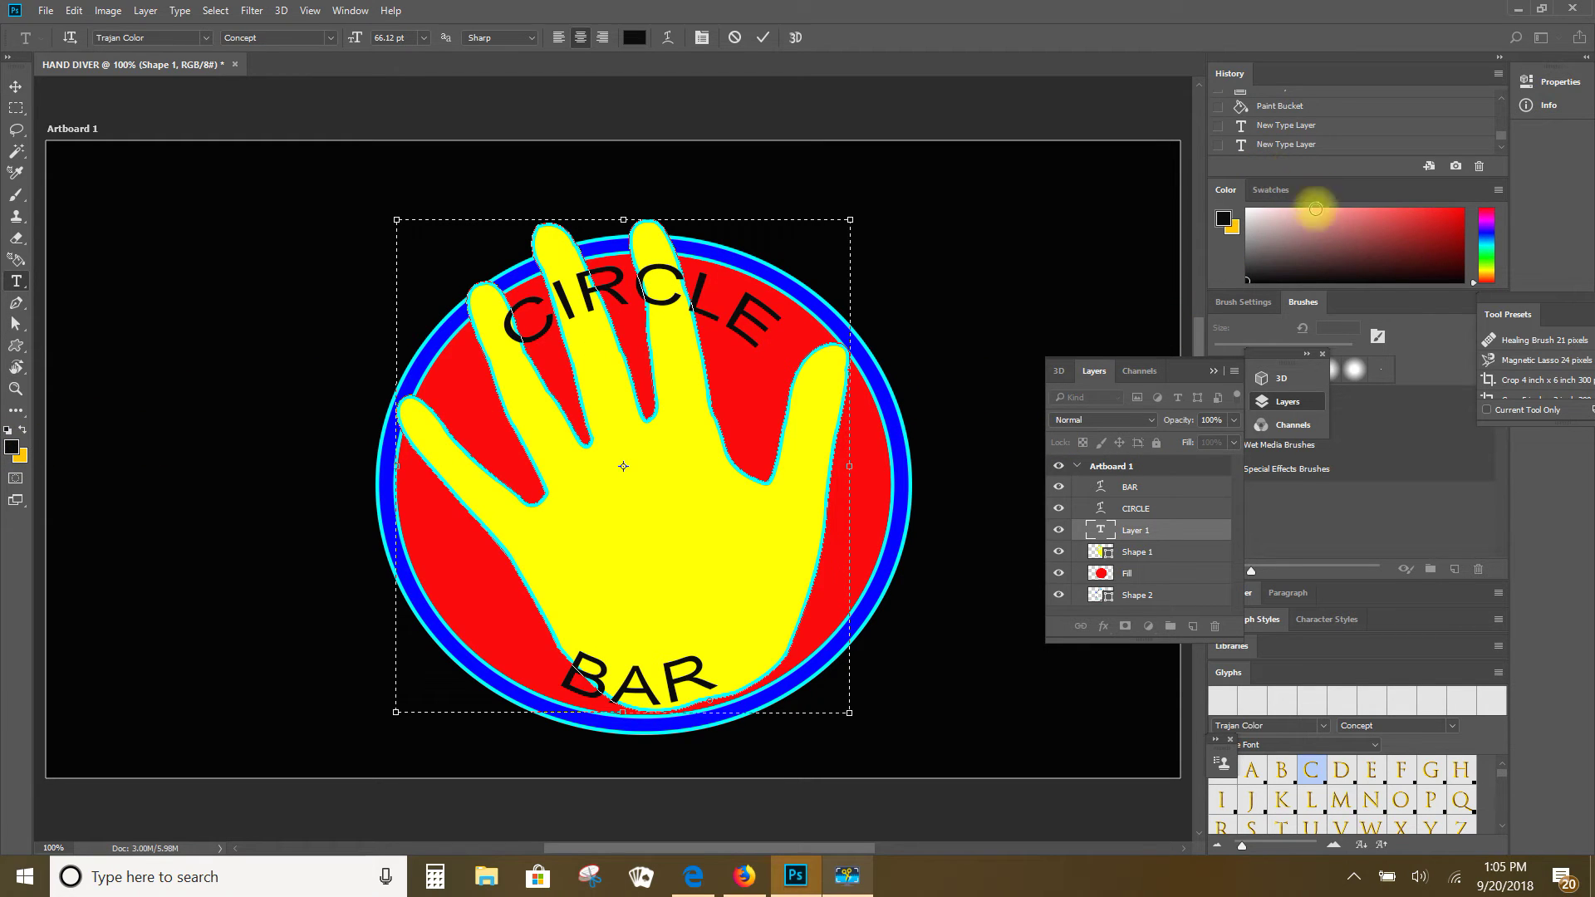
{"action": "left_click", "coordinate": [1213, 371]}
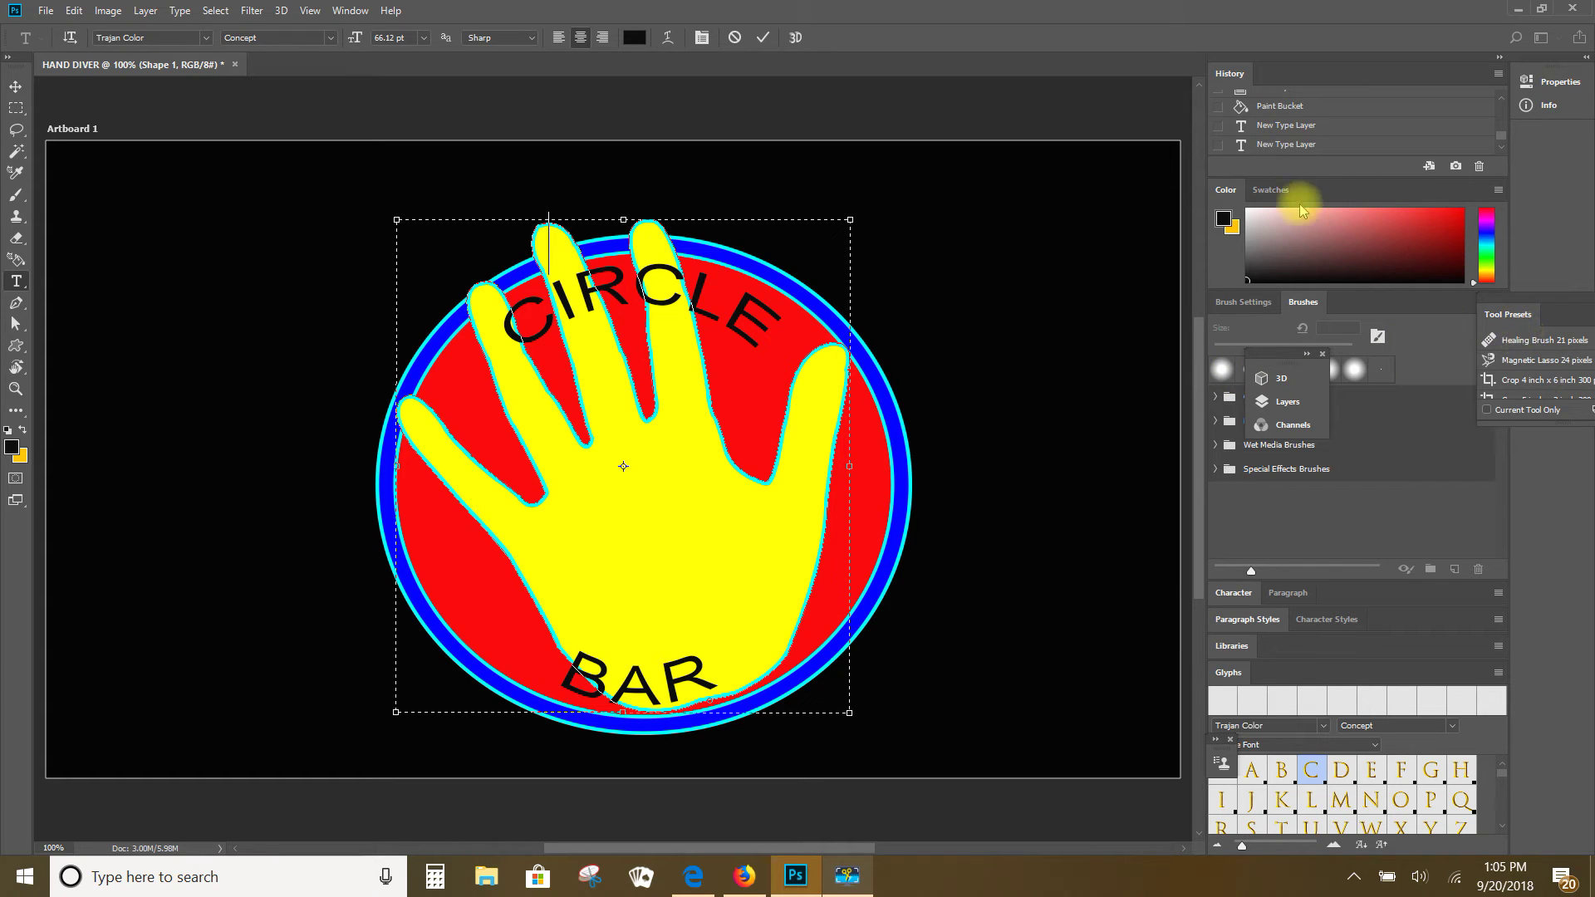
{"action": "left_click", "coordinate": [1269, 190]}
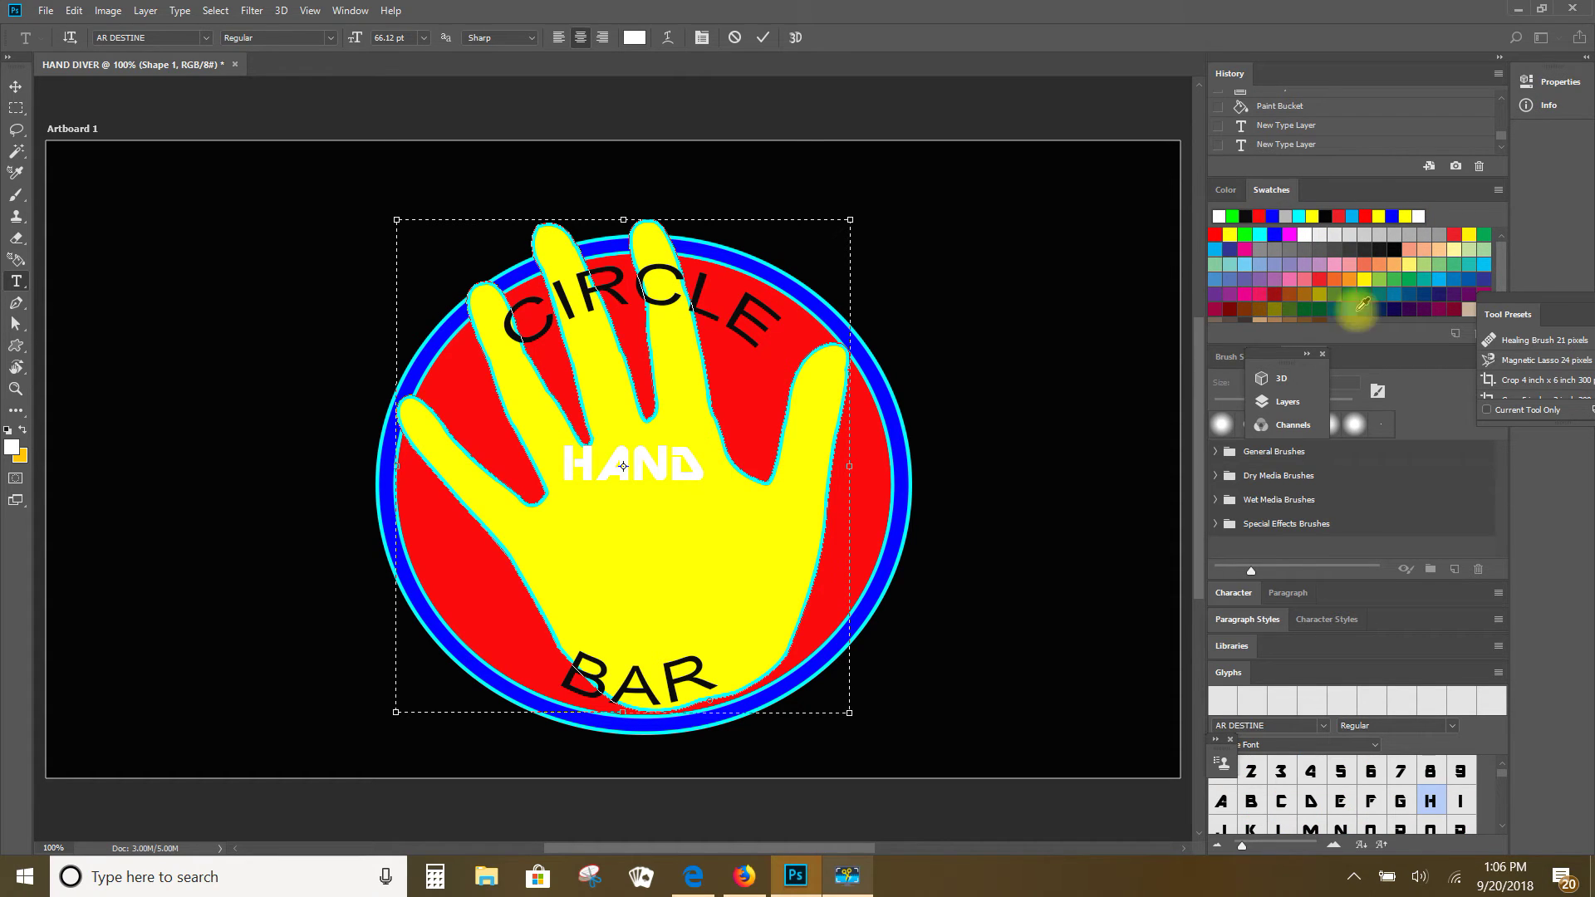
Recolour the whole HAND text blue and commit the text edit.
{"action": "left_click", "coordinate": [1273, 218]}
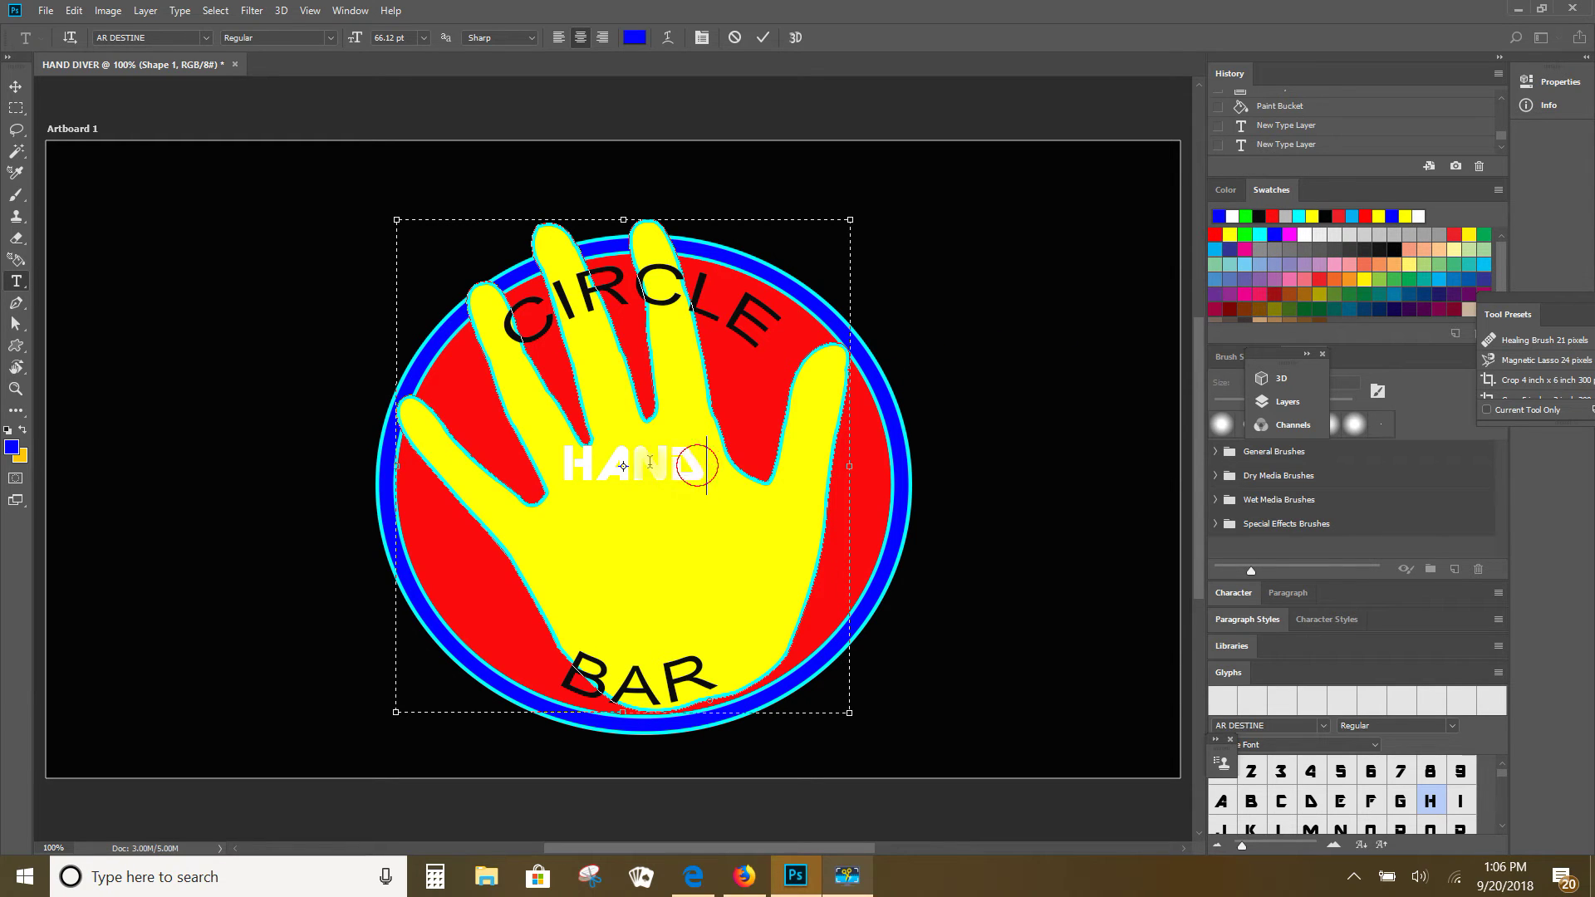
{"action": "left_click_drag", "start_coordinate": [698, 457], "coordinate": [528, 467]}
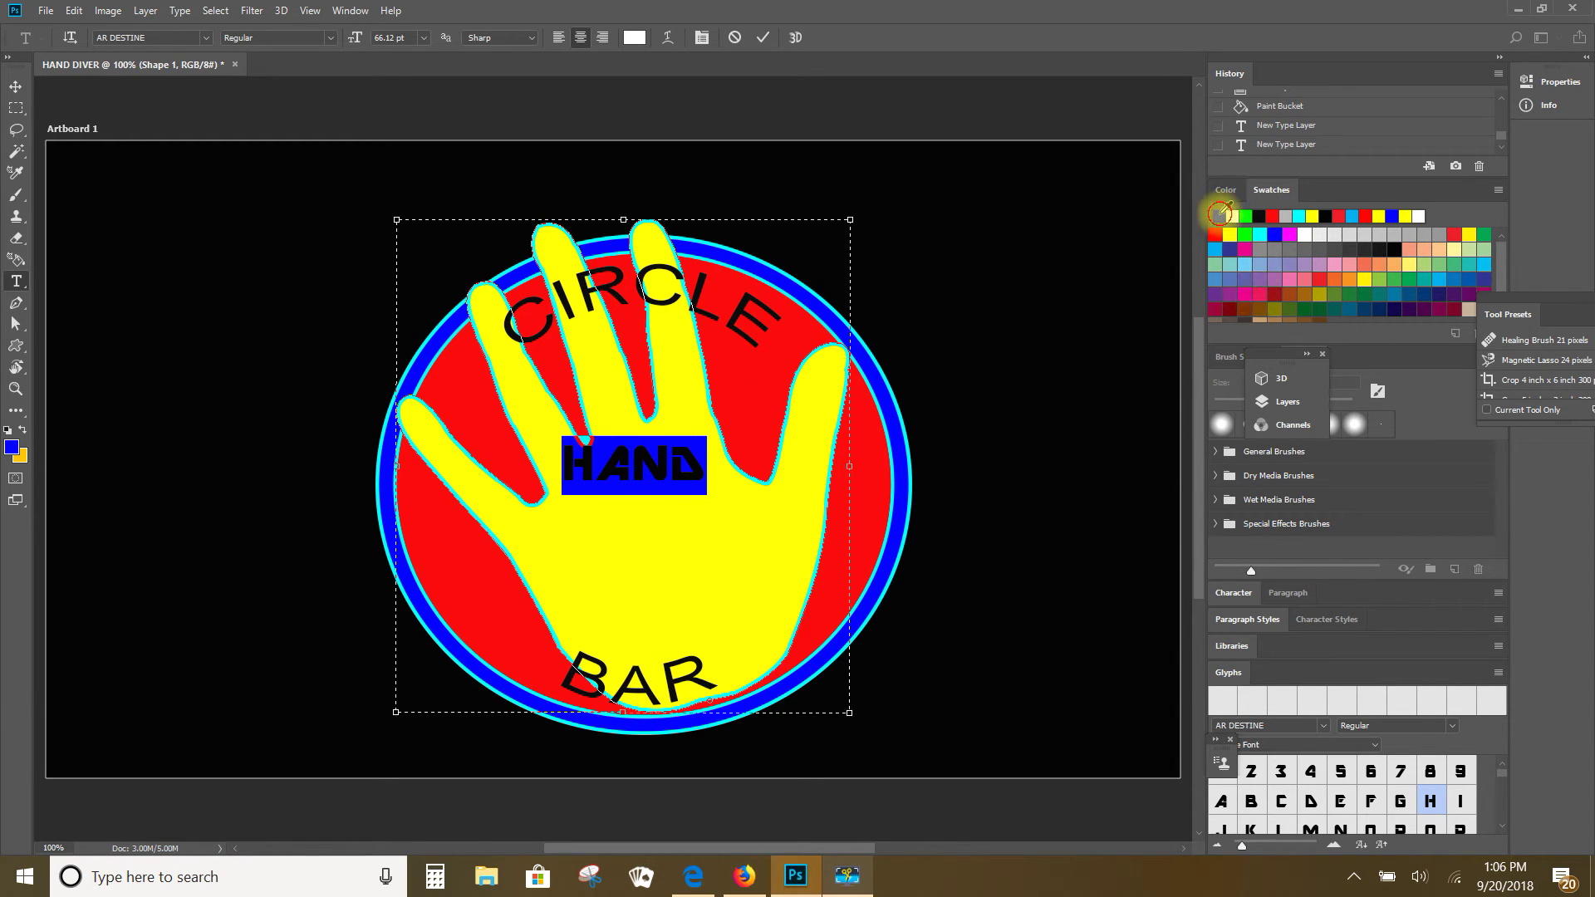
{"action": "left_click", "coordinate": [1218, 216]}
{"action": "left_click", "coordinate": [699, 477]}
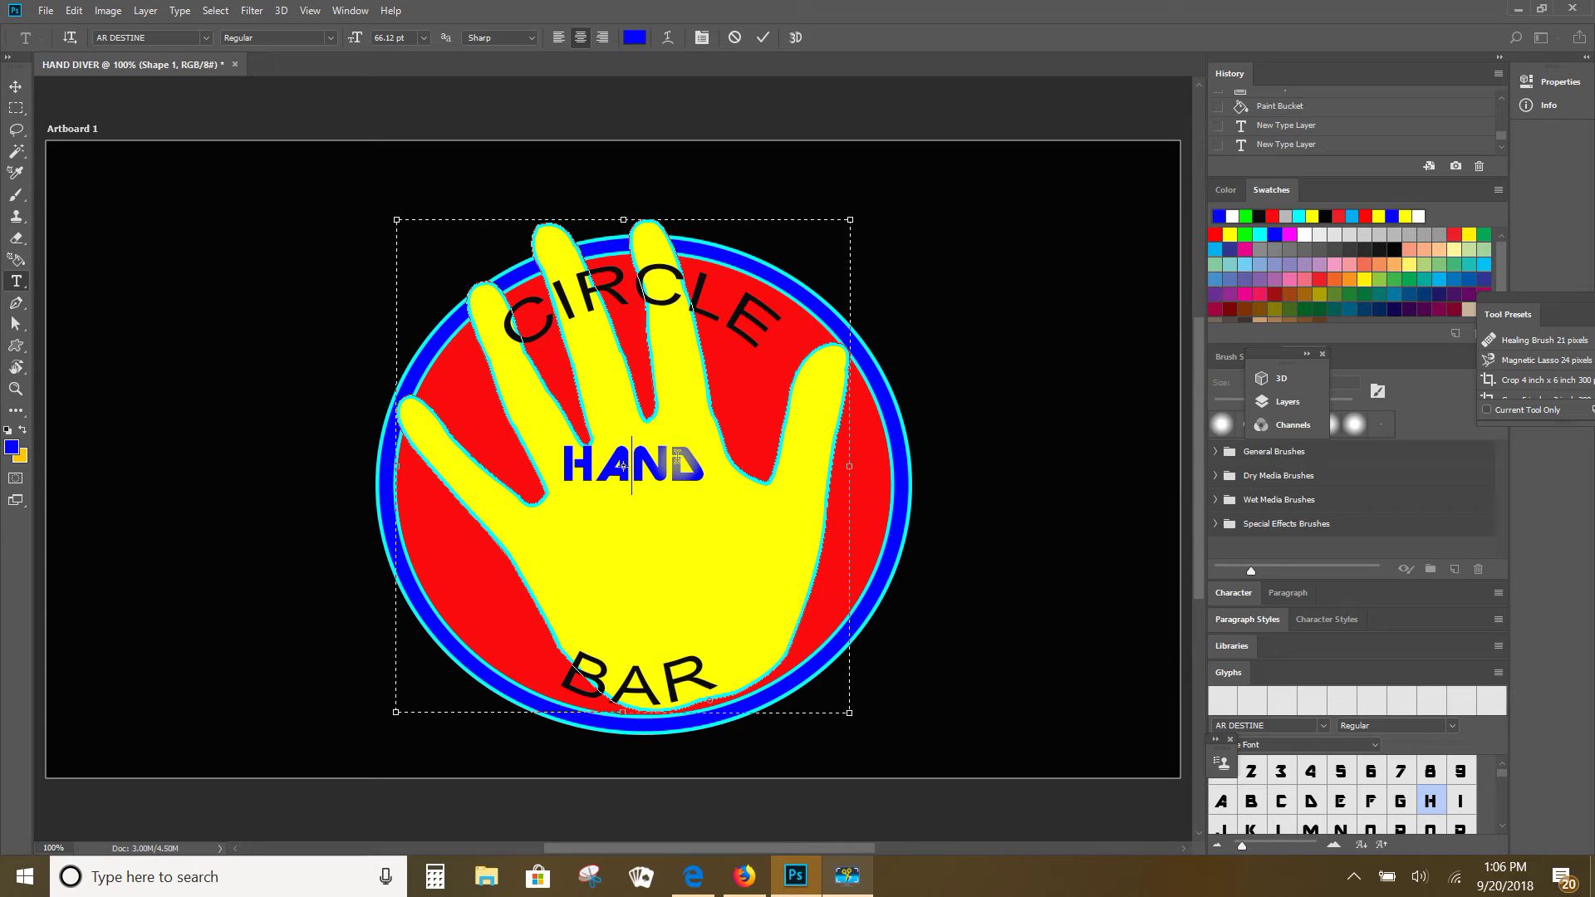
{"action": "left_click", "coordinate": [686, 475]}
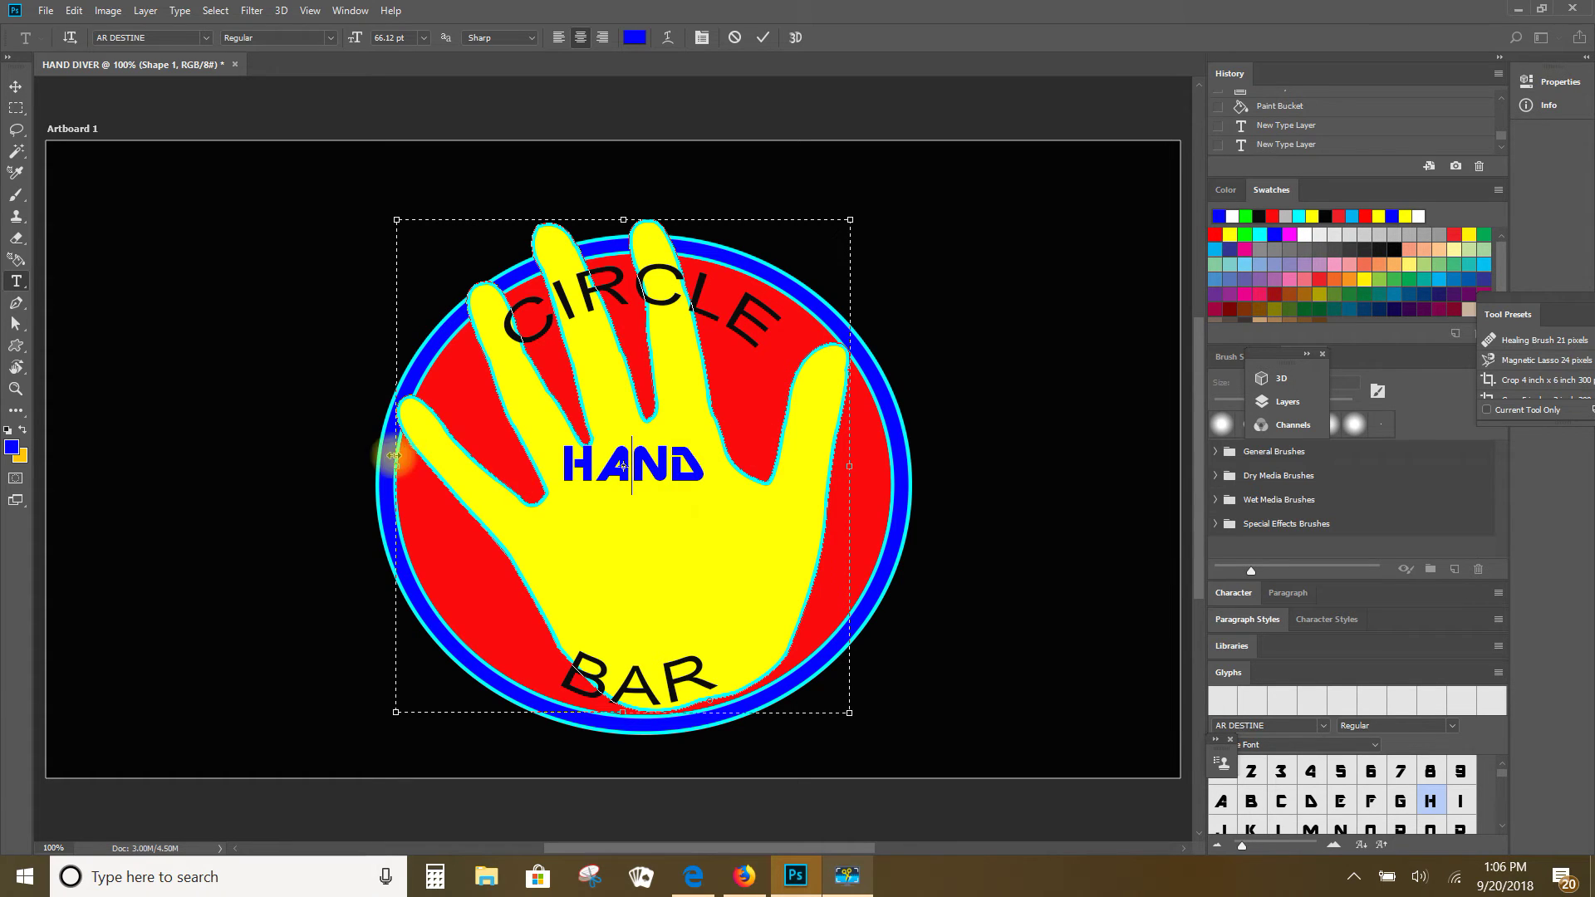
{"action": "left_click", "coordinate": [575, 469]}
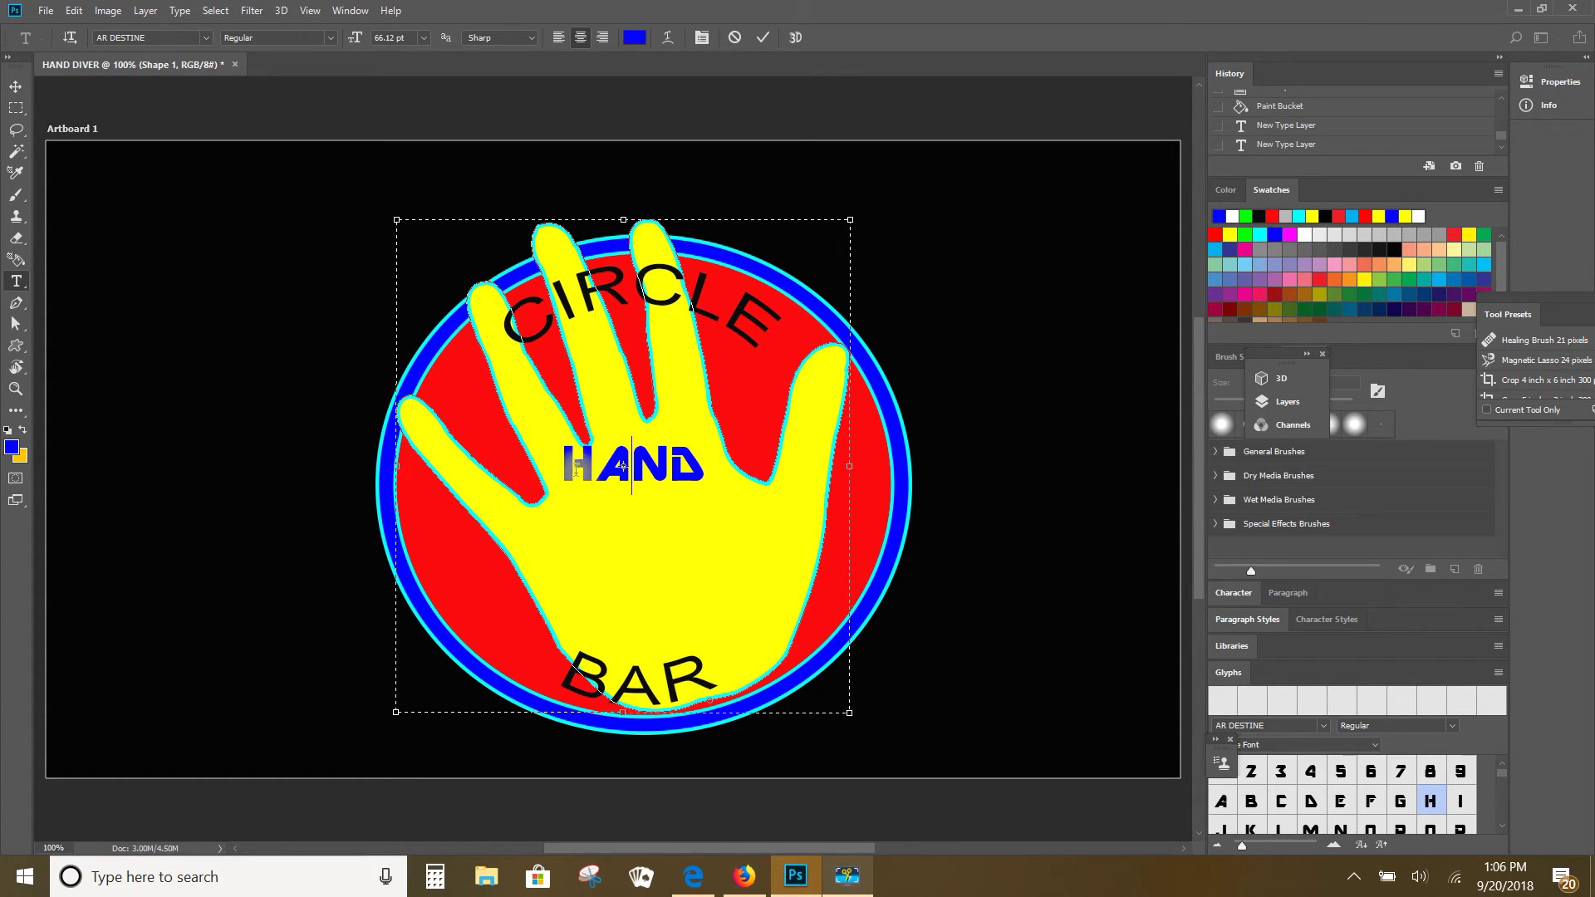
{"action": "left_click", "coordinate": [763, 37]}
Move the HAND text up across the base of the middle fingers, below the CIRCLE text.
{"action": "left_click", "coordinate": [621, 465]}
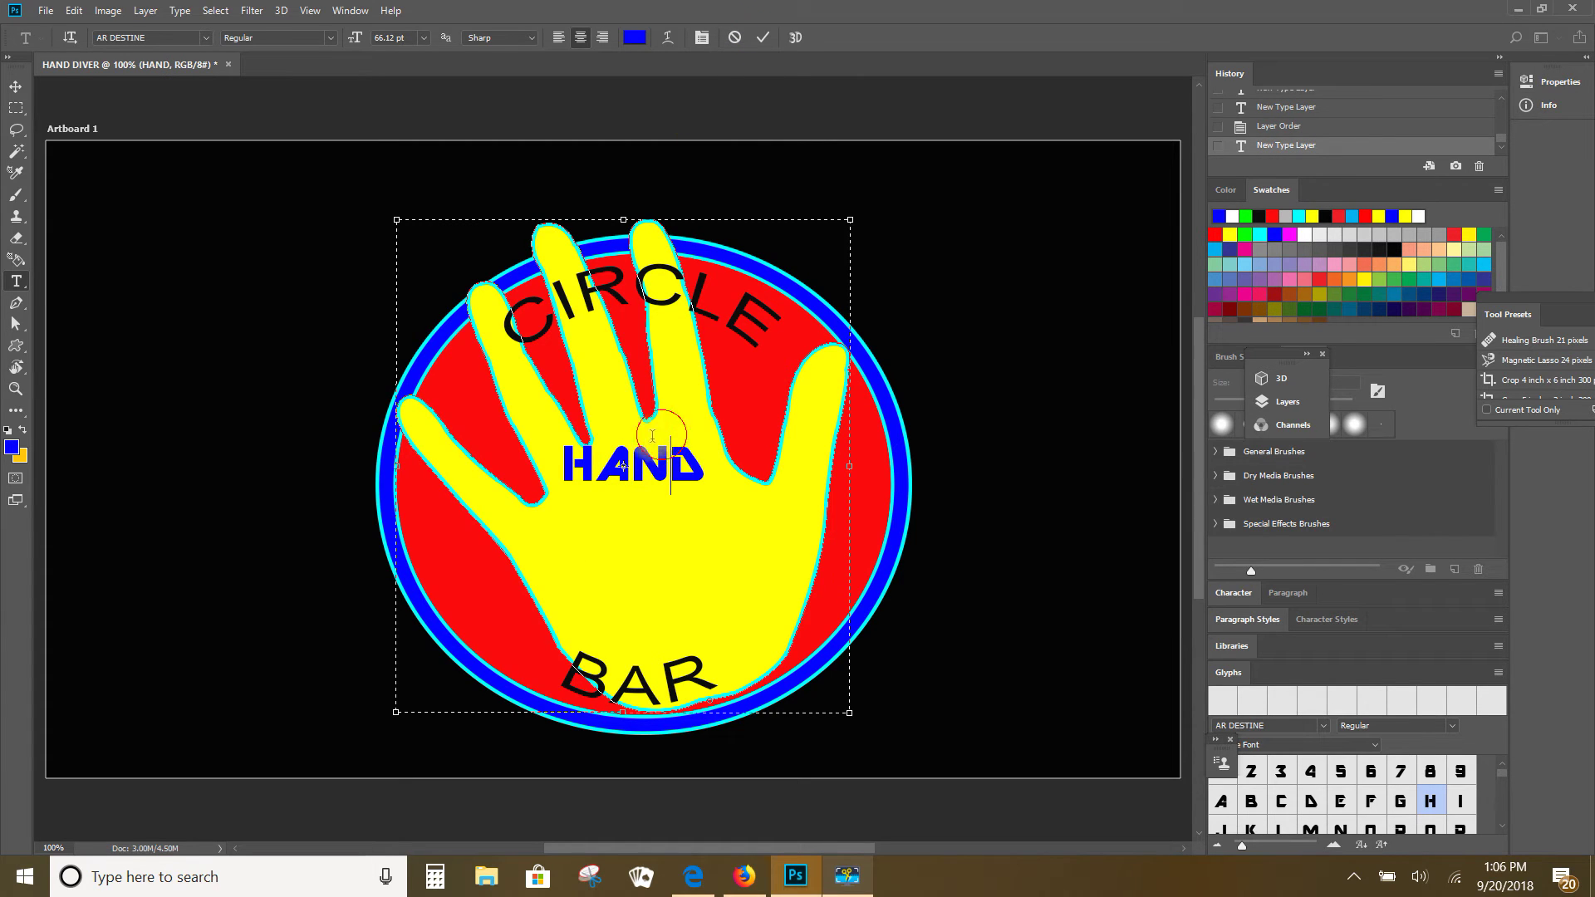
{"action": "left_click_drag", "start_coordinate": [652, 436], "coordinate": [696, 470]}
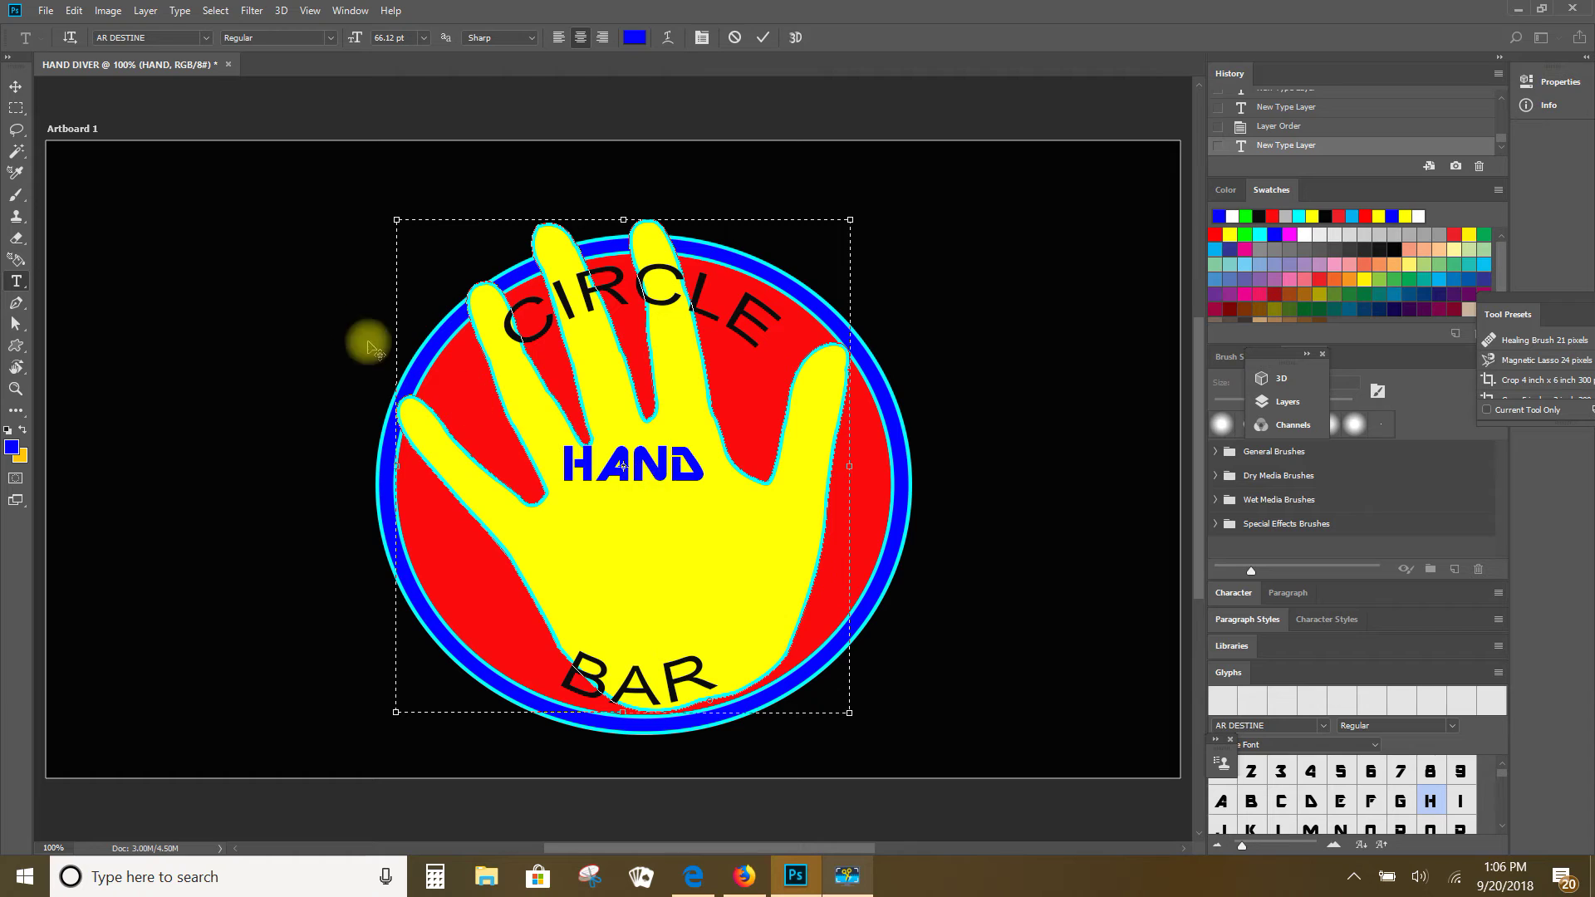
{"action": "left_click", "coordinate": [15, 87]}
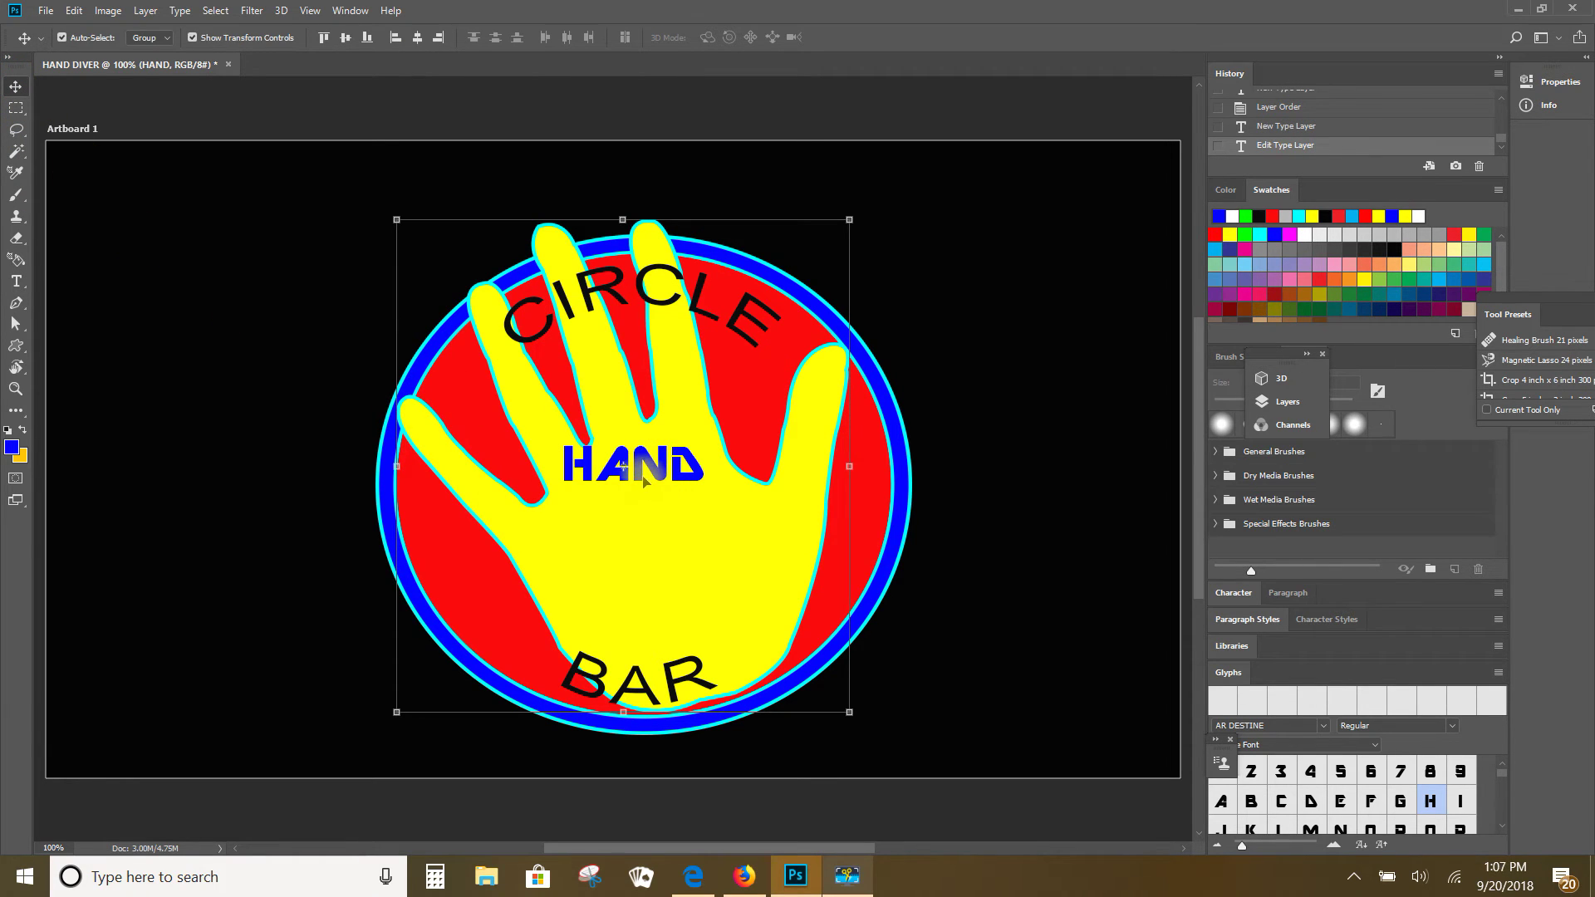
{"action": "left_click_drag", "start_coordinate": [644, 480], "coordinate": [651, 387]}
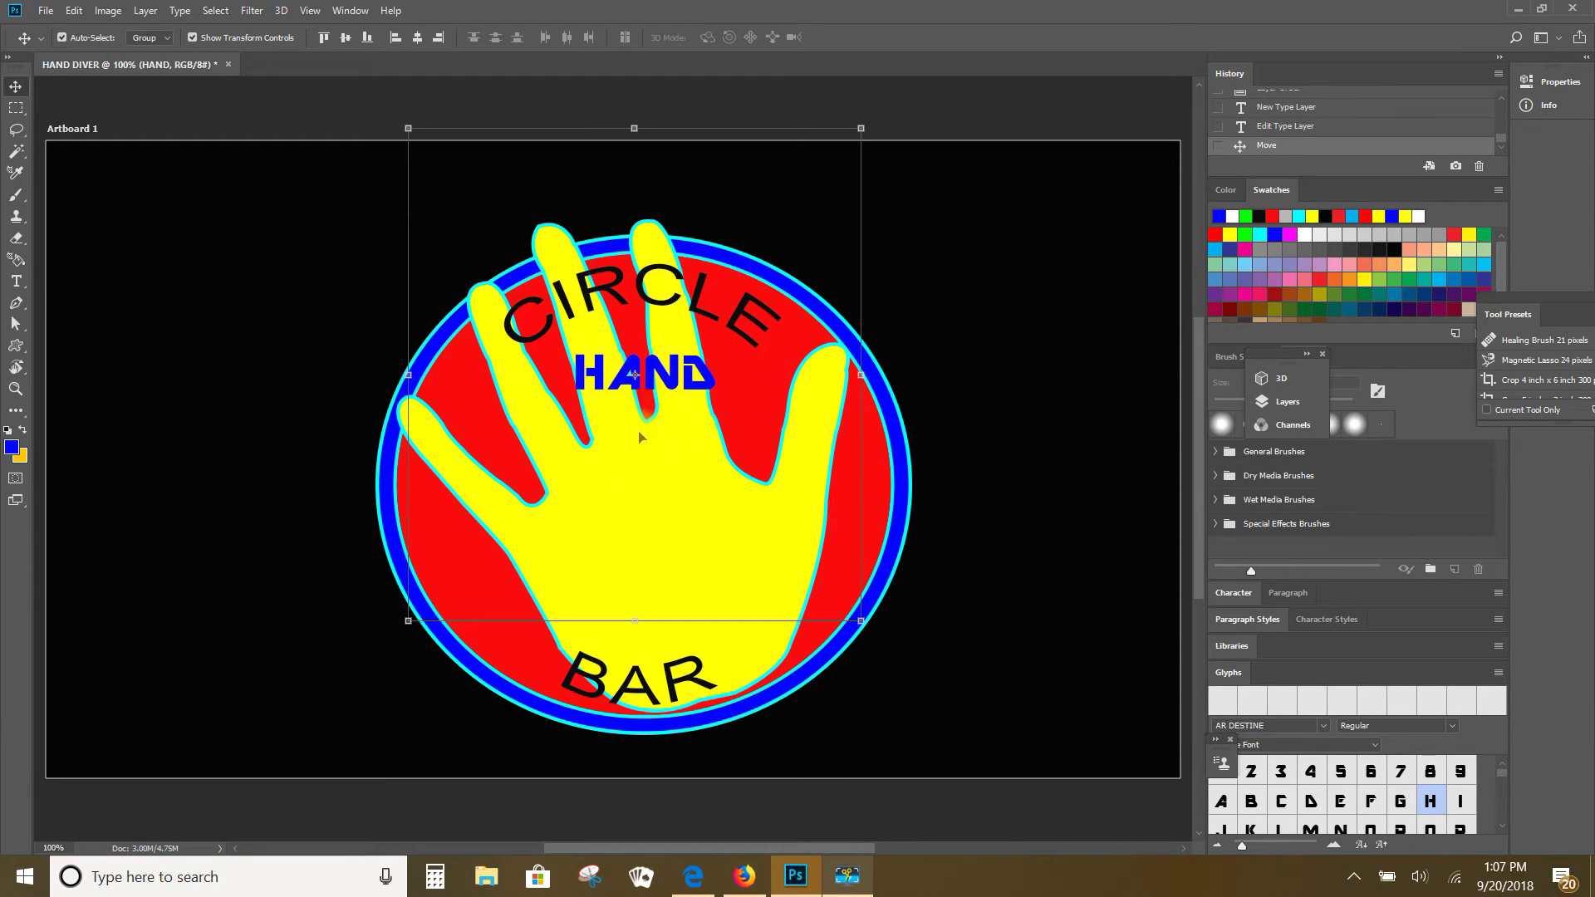
Add the blue text DIVER as a separate layer inside the hand shape, using AR DESTINE at 66.12 pt.
{"action": "left_click", "coordinate": [636, 433]}
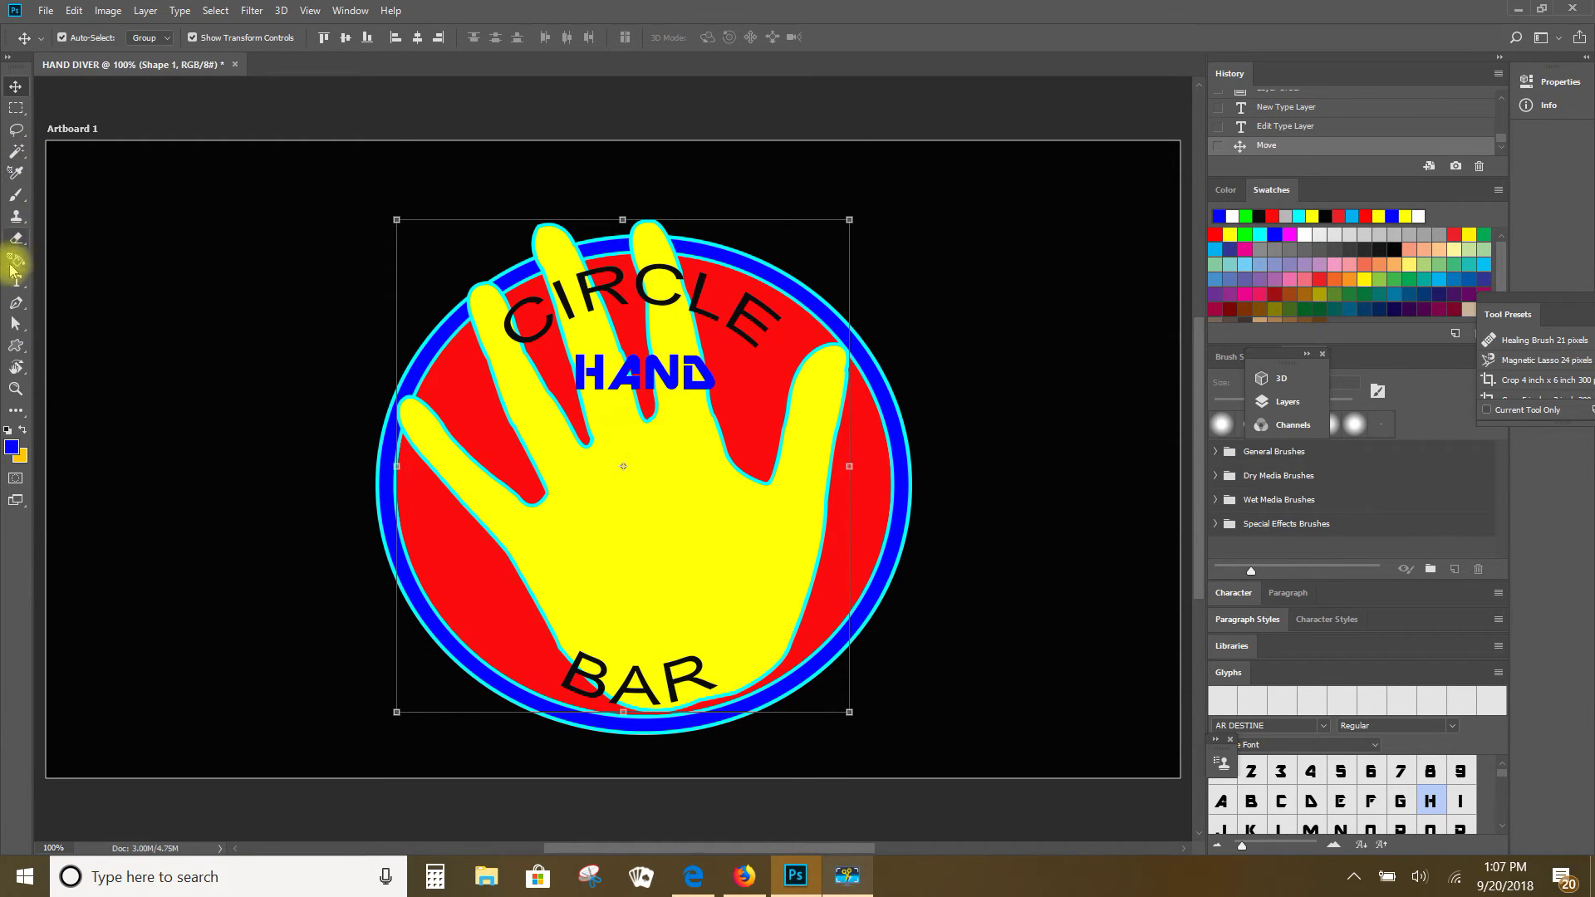
{"action": "left_click", "coordinate": [16, 281]}
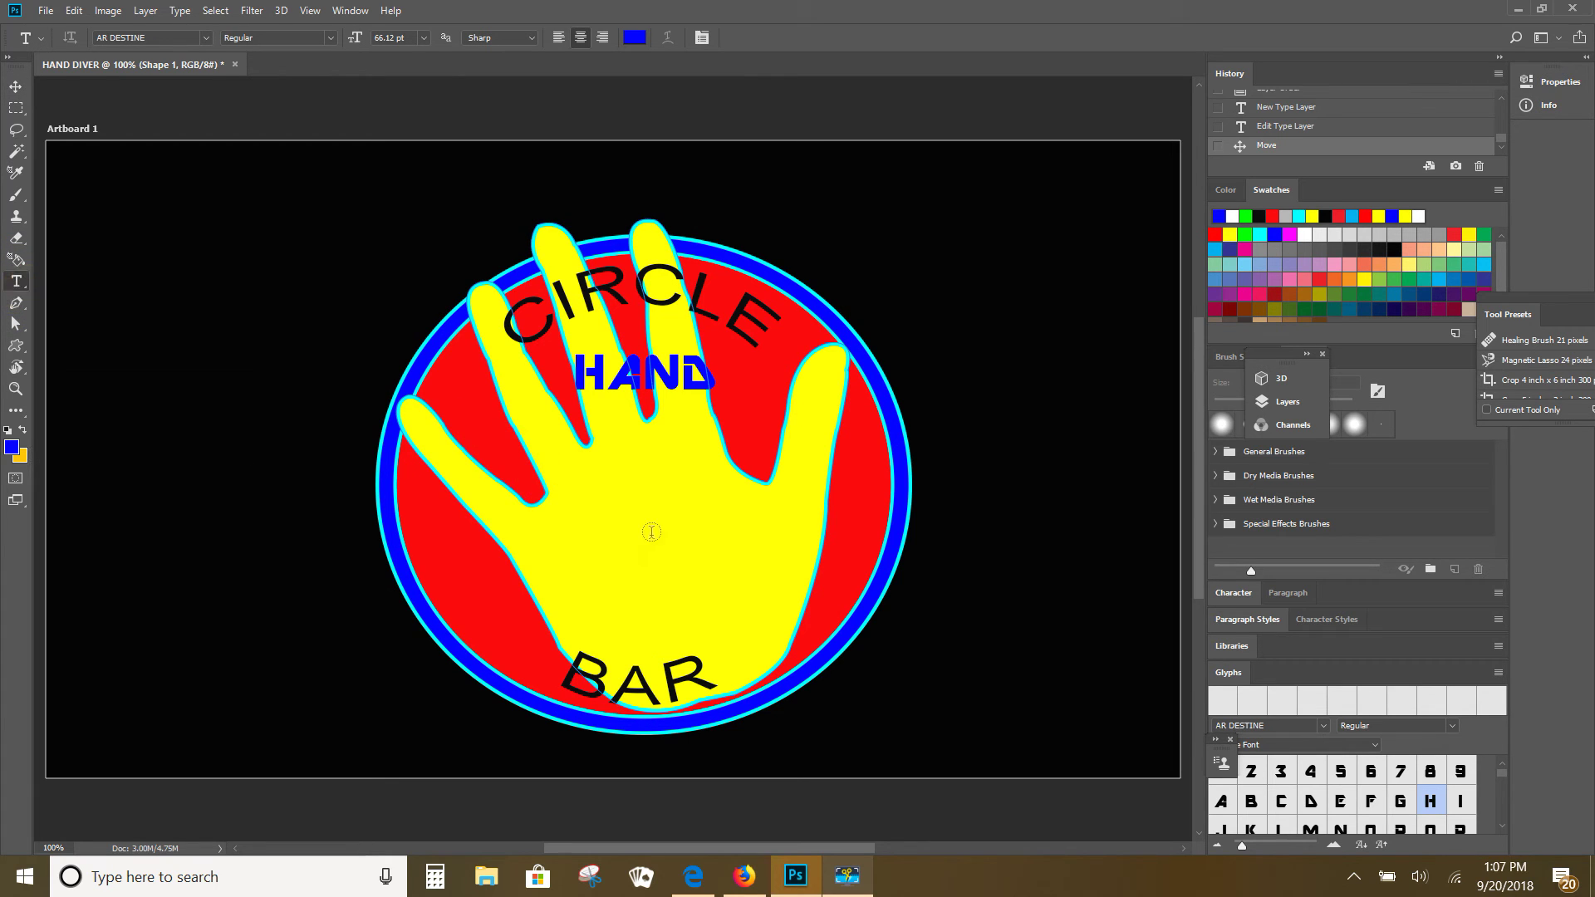
{"action": "left_click", "coordinate": [605, 488]}
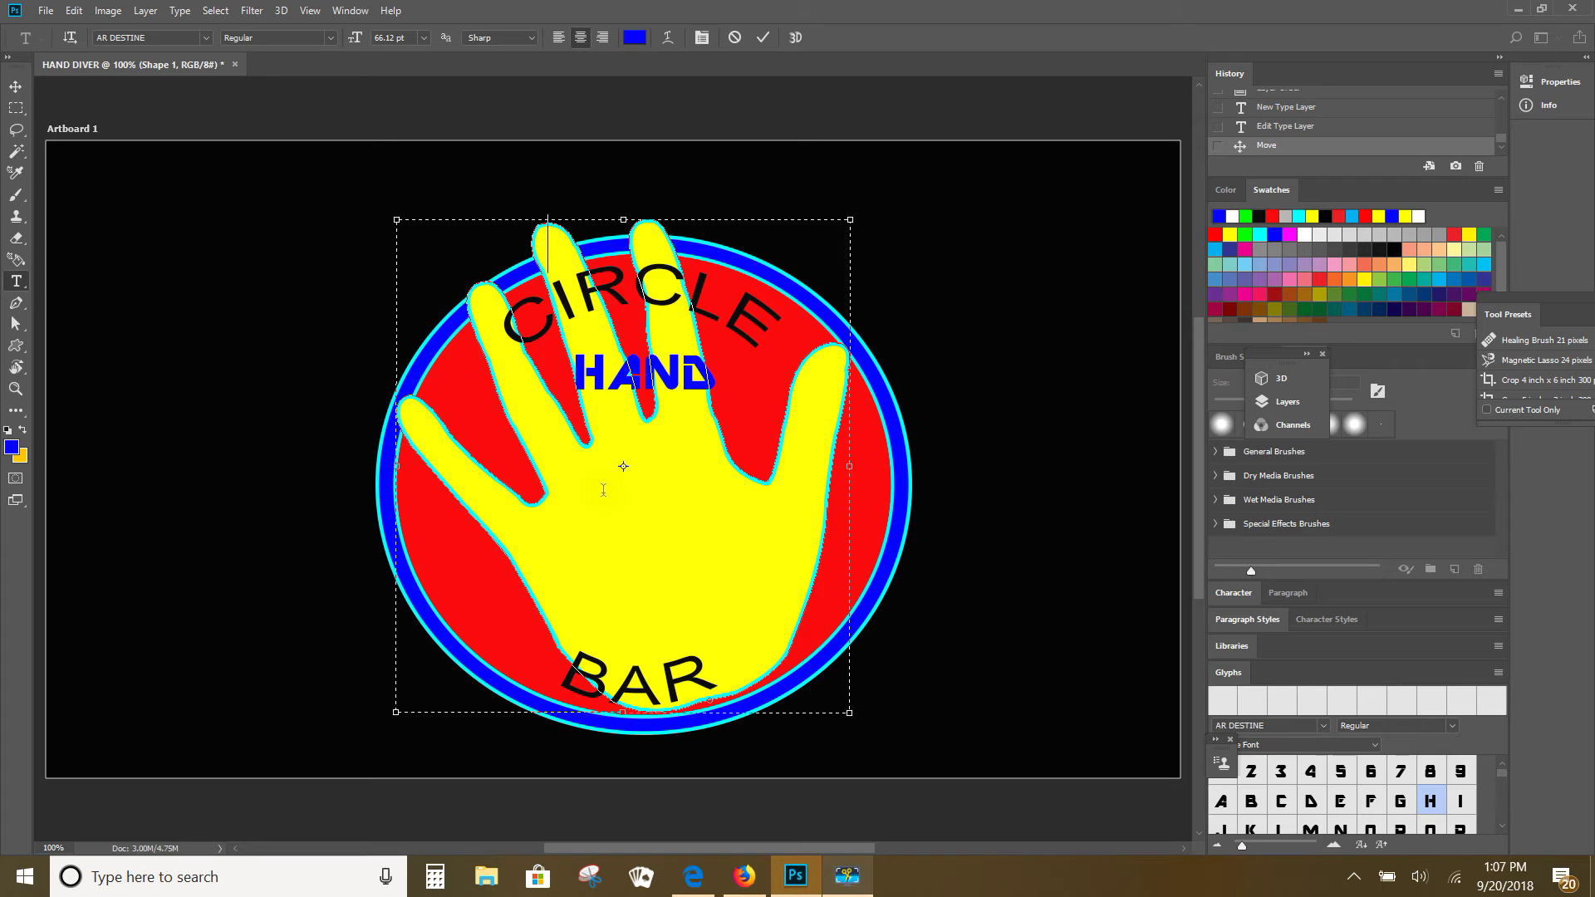
{"action": "type", "text": "DIVER"}
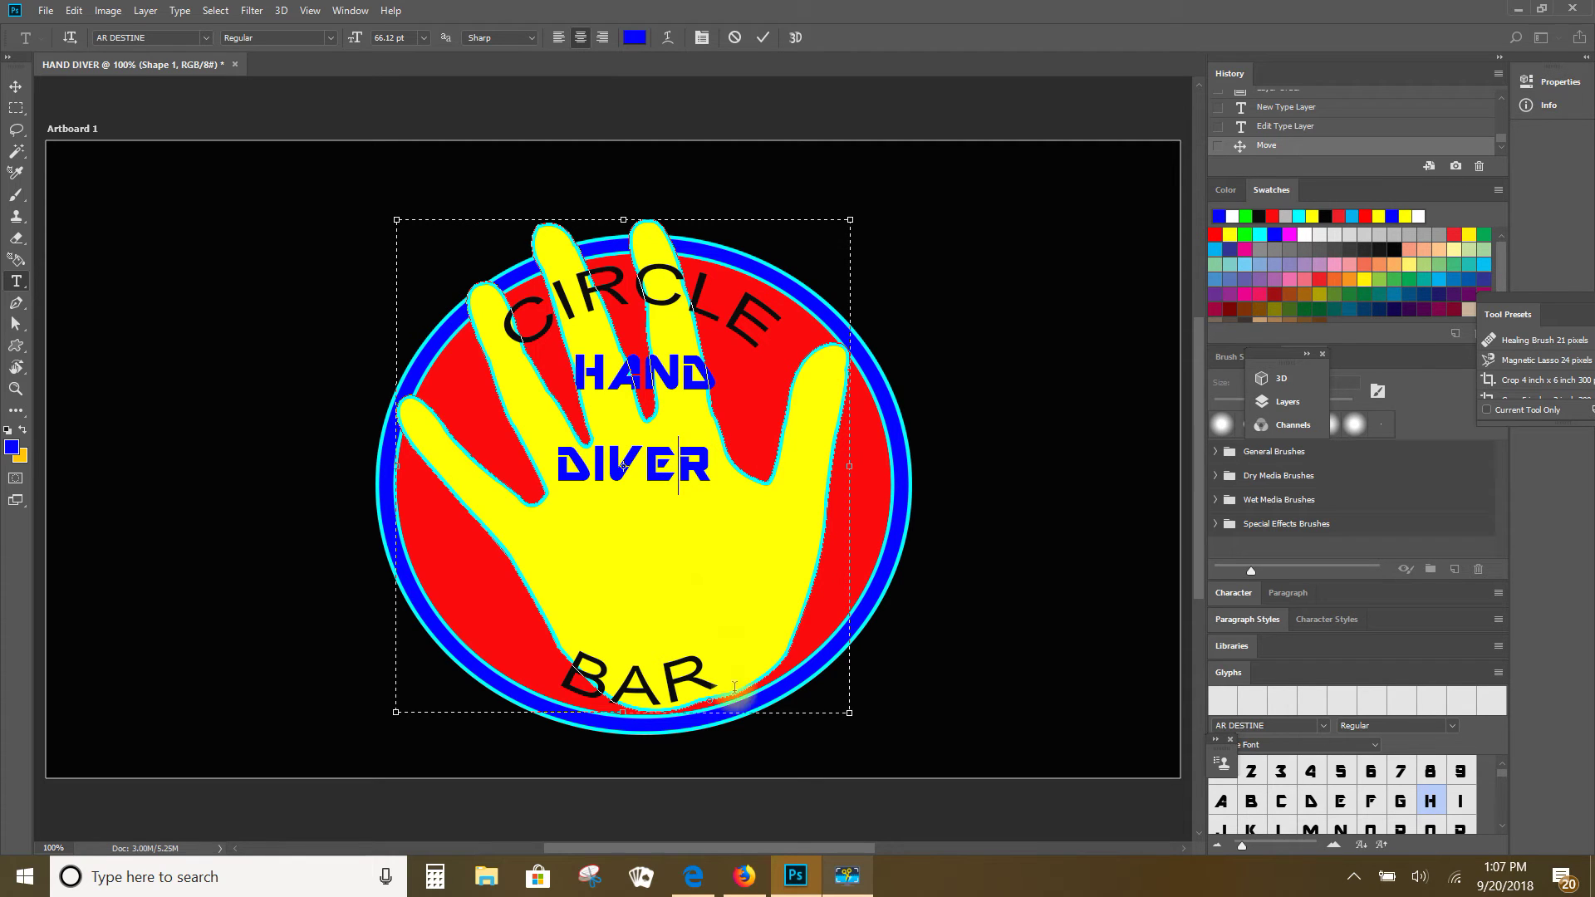
Move the DIVER text up and to the right so it sits offset just below HAND, and apply the transformation.
{"action": "left_click", "coordinate": [15, 86]}
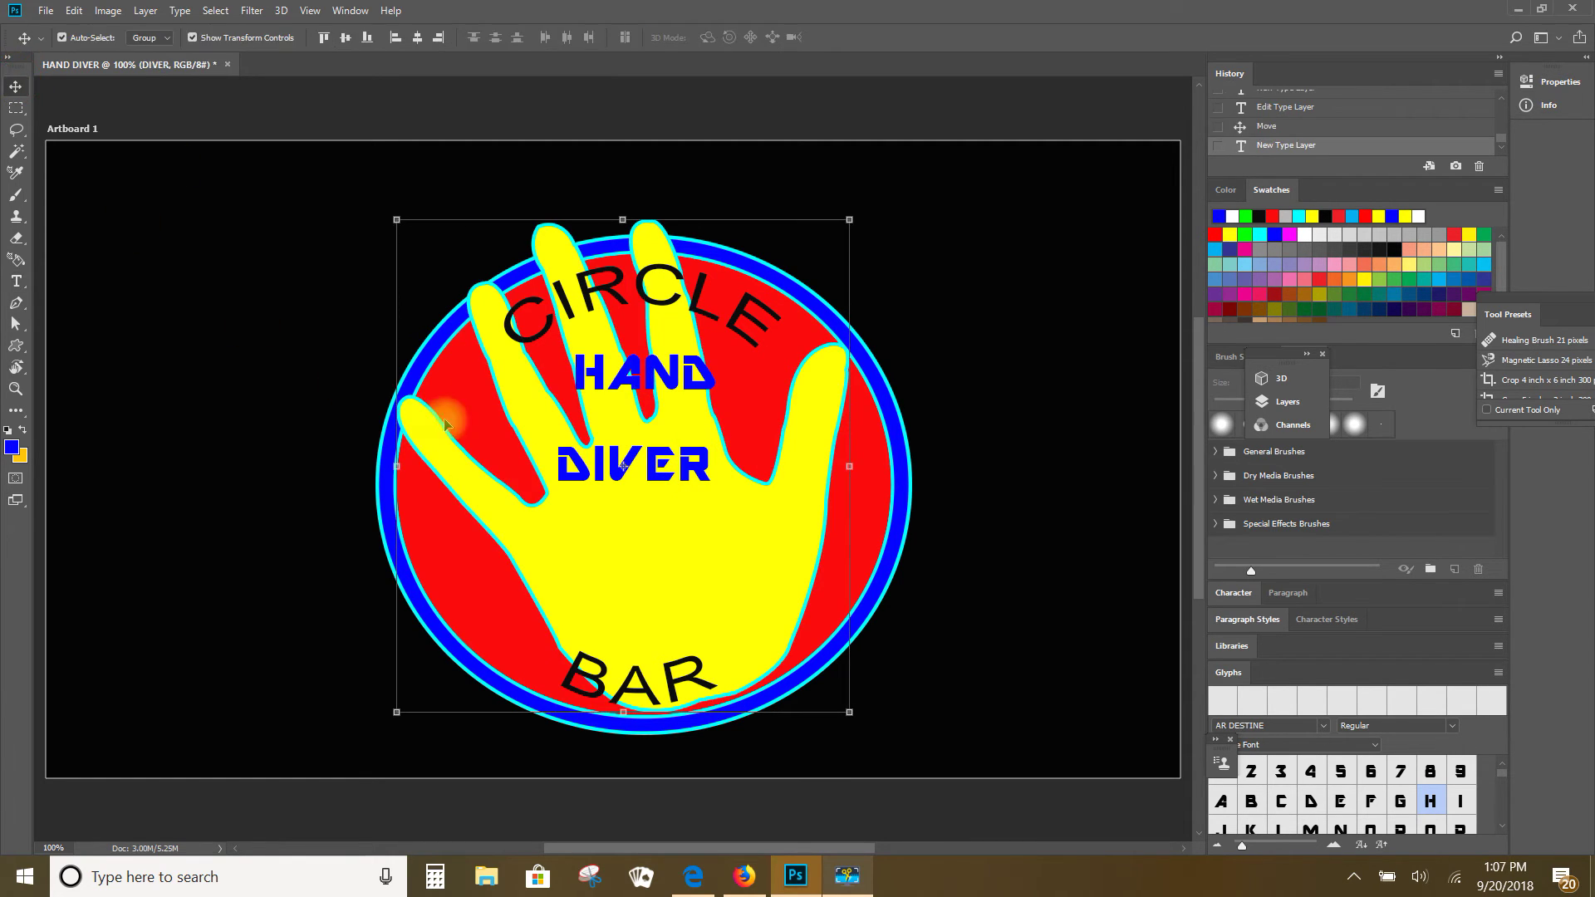
{"action": "left_click_drag", "start_coordinate": [623, 466], "coordinate": [757, 425]}
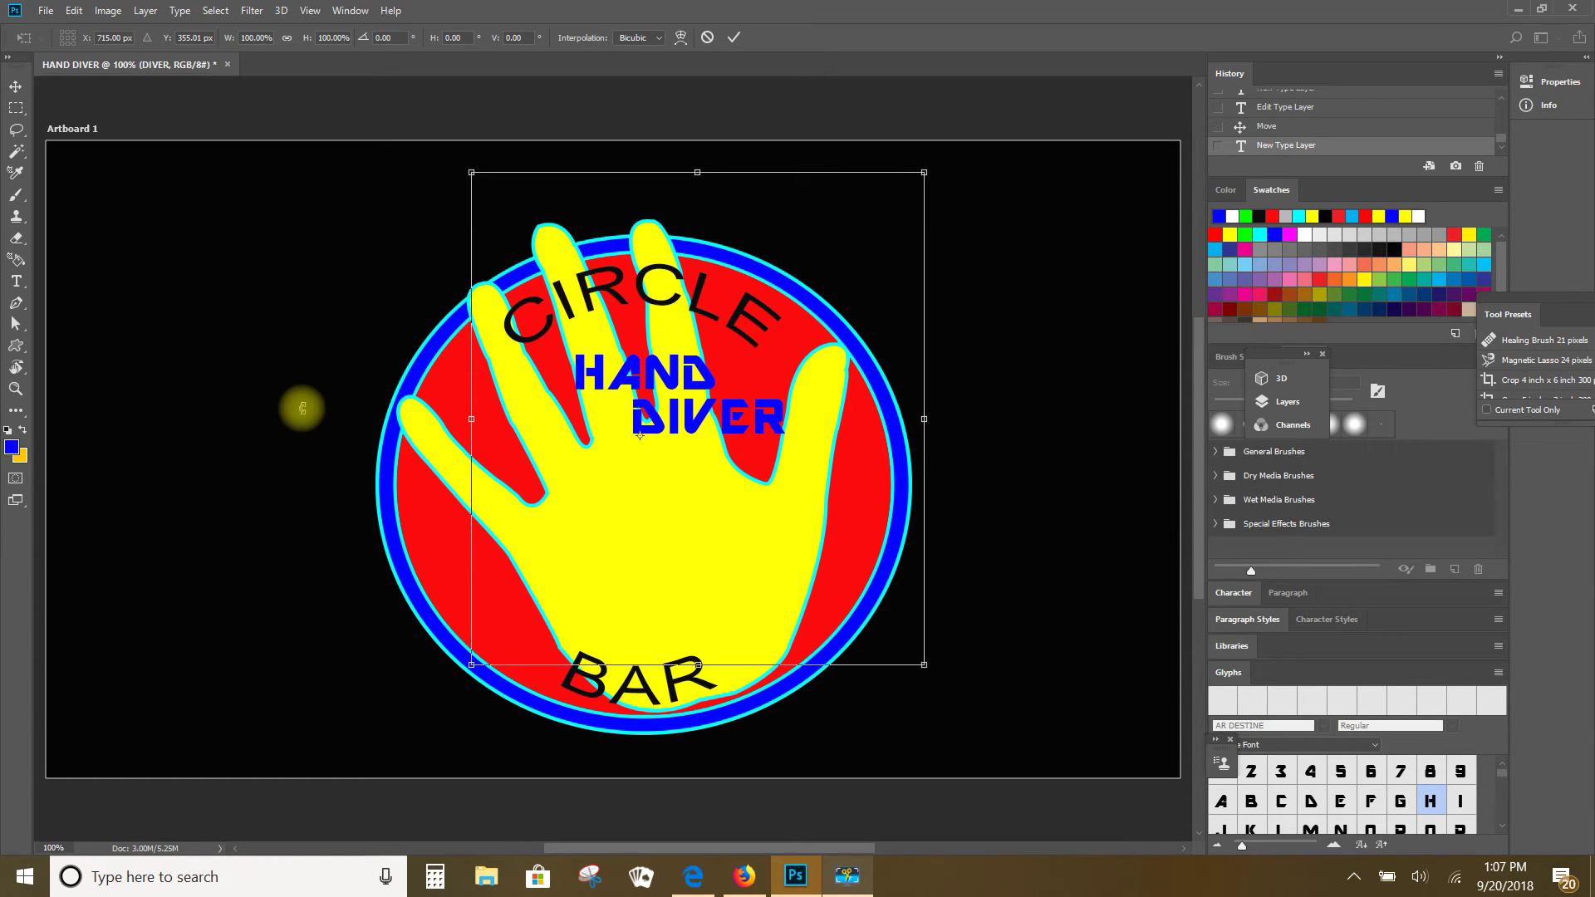
{"action": "left_click", "coordinate": [18, 287]}
{"action": "left_click", "coordinate": [731, 337]}
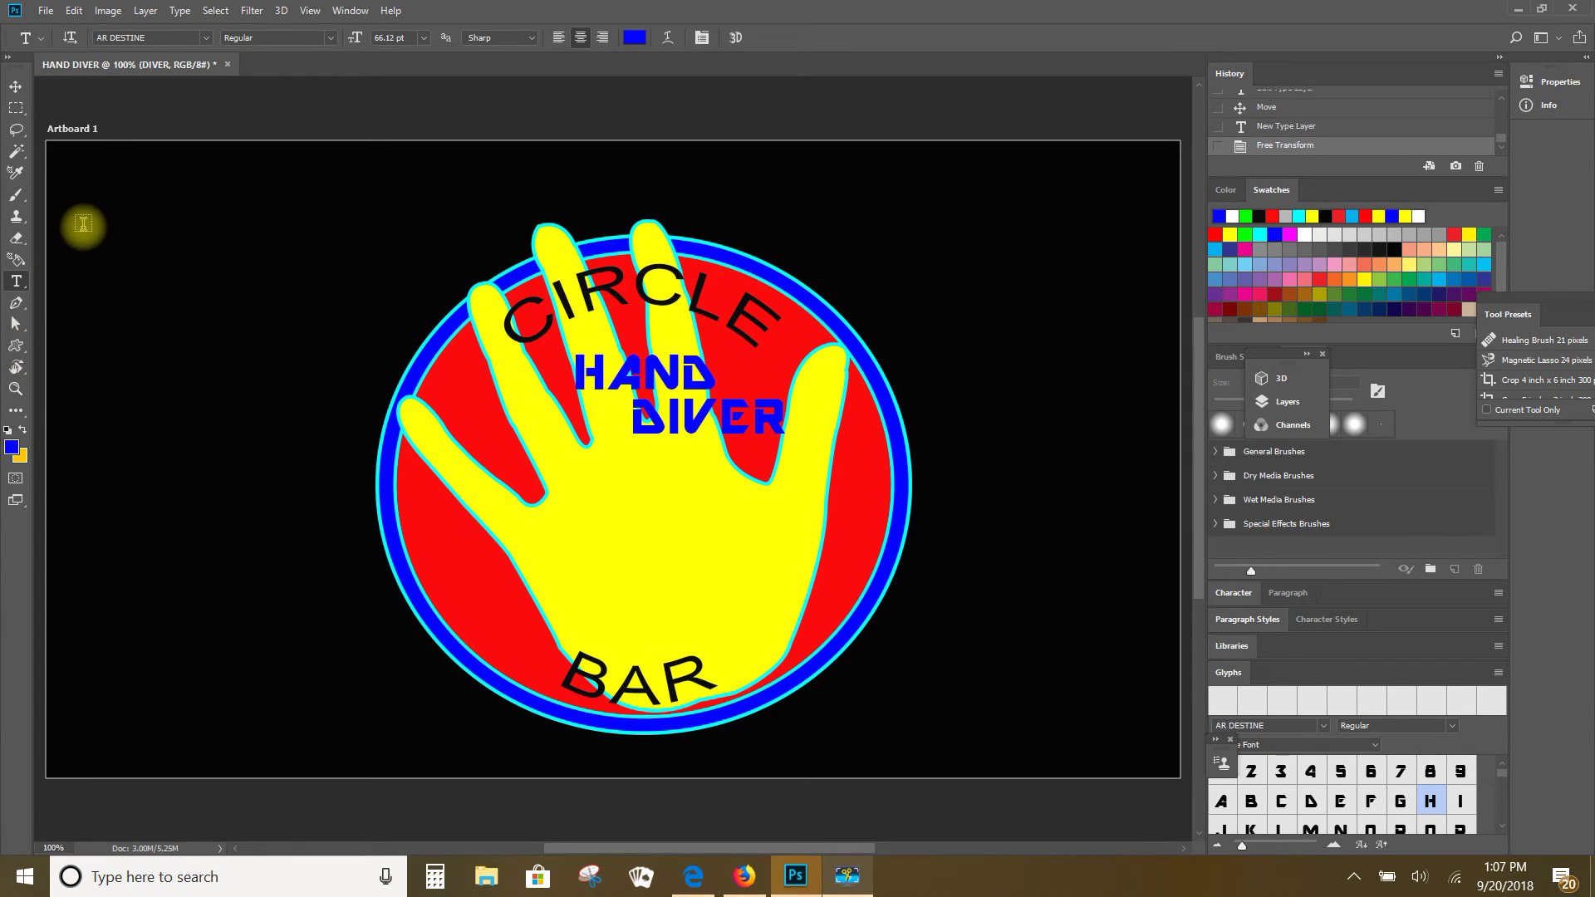
Choose the beamed pair of eighth notes as the custom shape.
{"action": "left_click", "coordinate": [16, 345]}
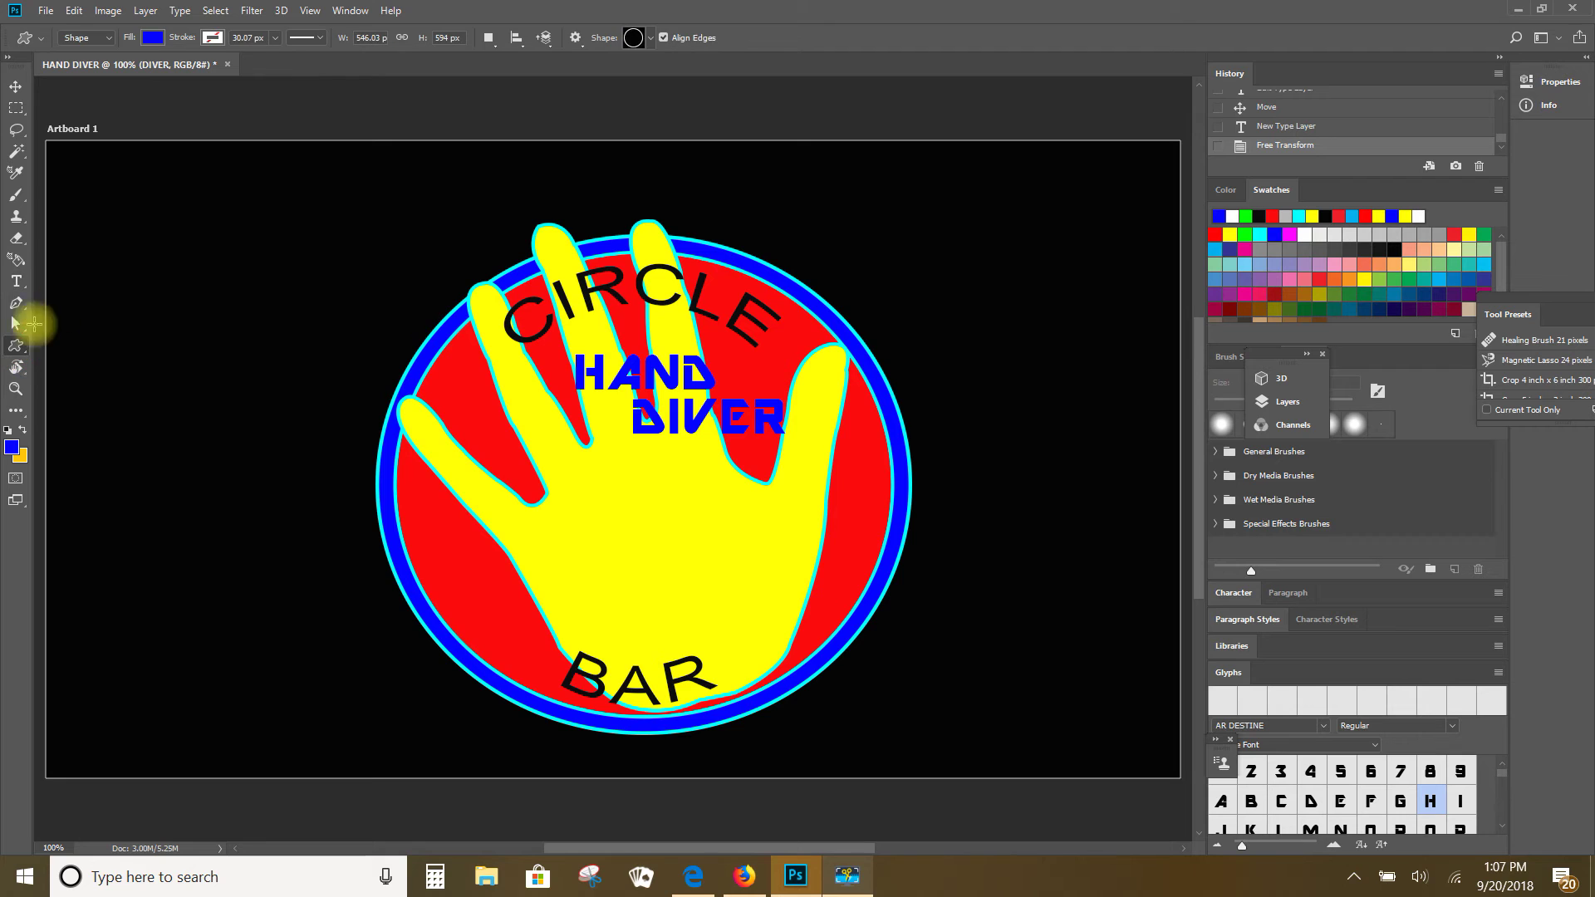
{"action": "left_click", "coordinate": [650, 40]}
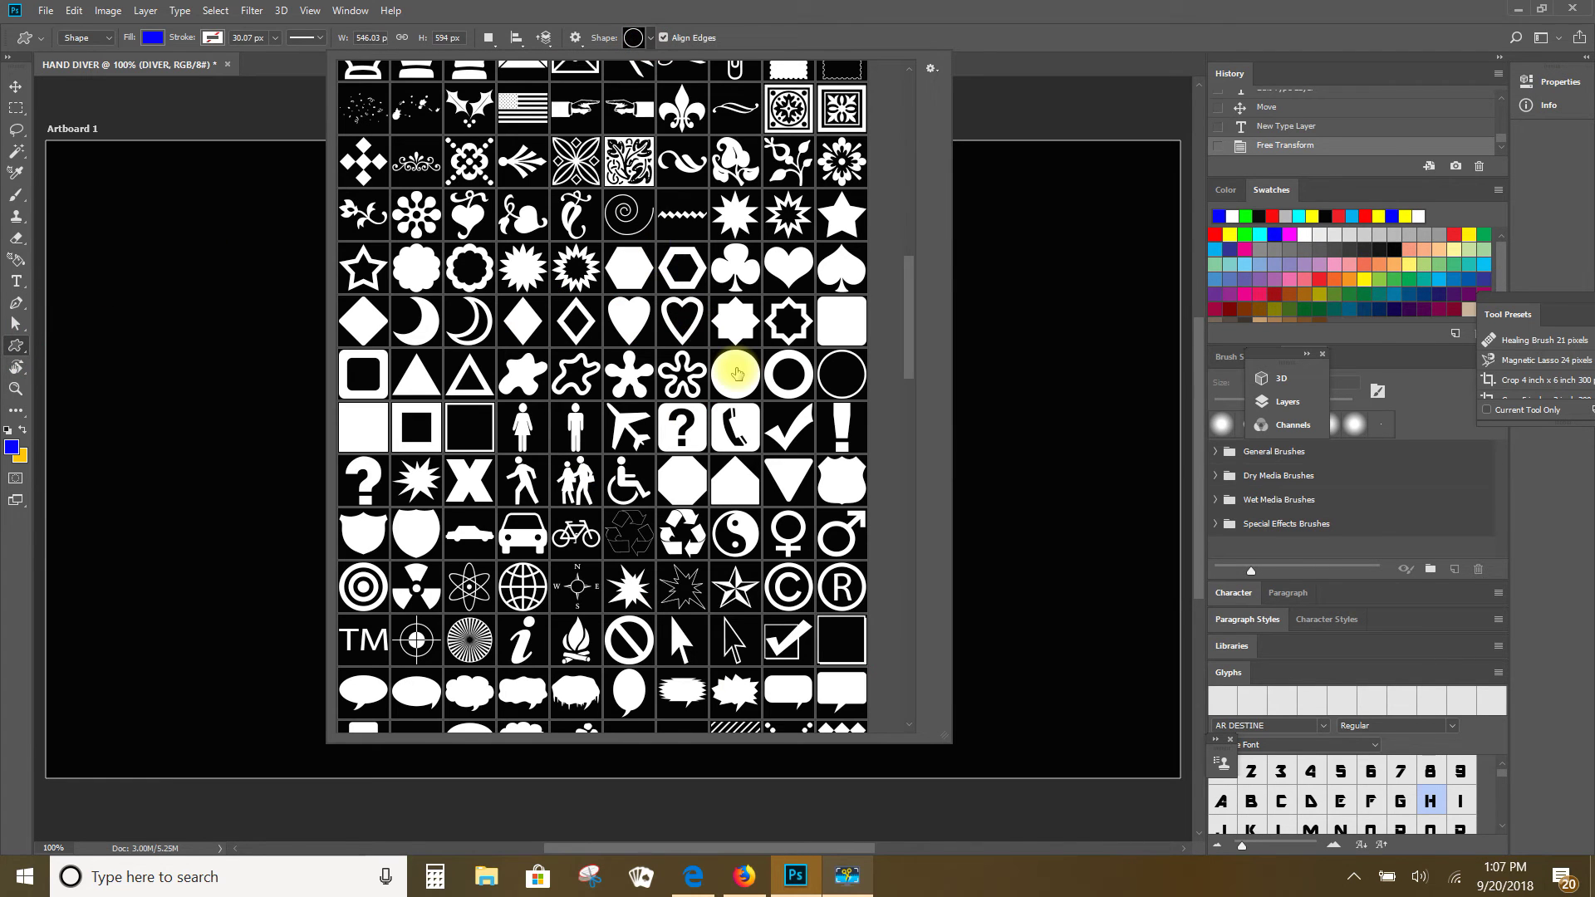
{"action": "scroll", "coordinate": [731, 362], "scroll_direction": "down", "scroll_amount": 3}
{"action": "scroll", "coordinate": [734, 353], "scroll_direction": "down", "scroll_amount": 10}
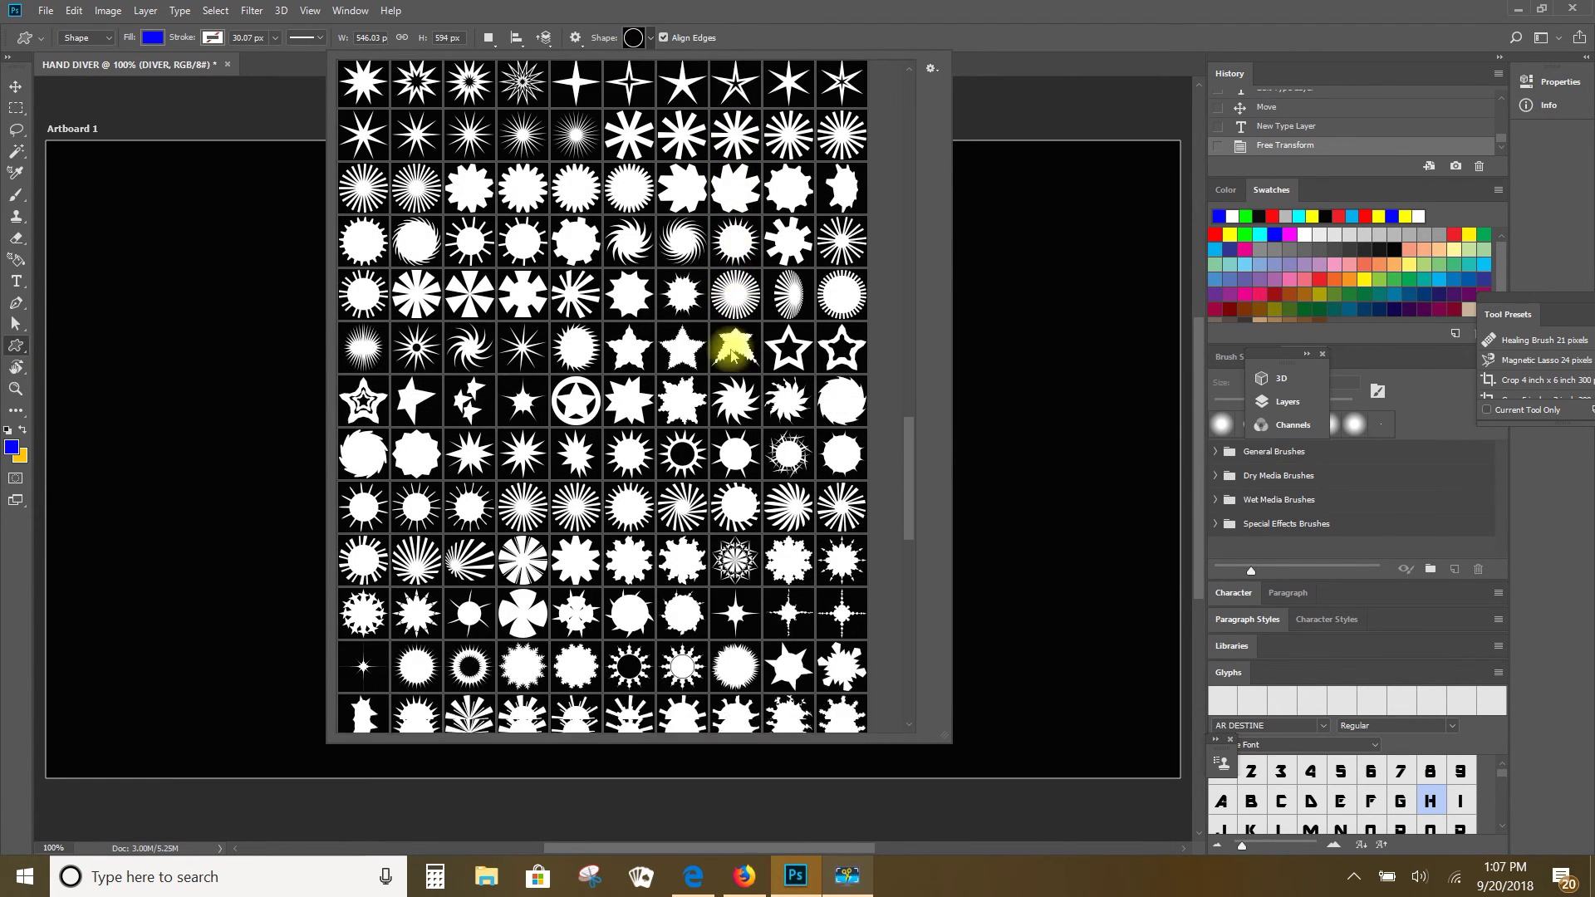
{"action": "scroll", "coordinate": [733, 353], "scroll_direction": "down", "scroll_amount": 10}
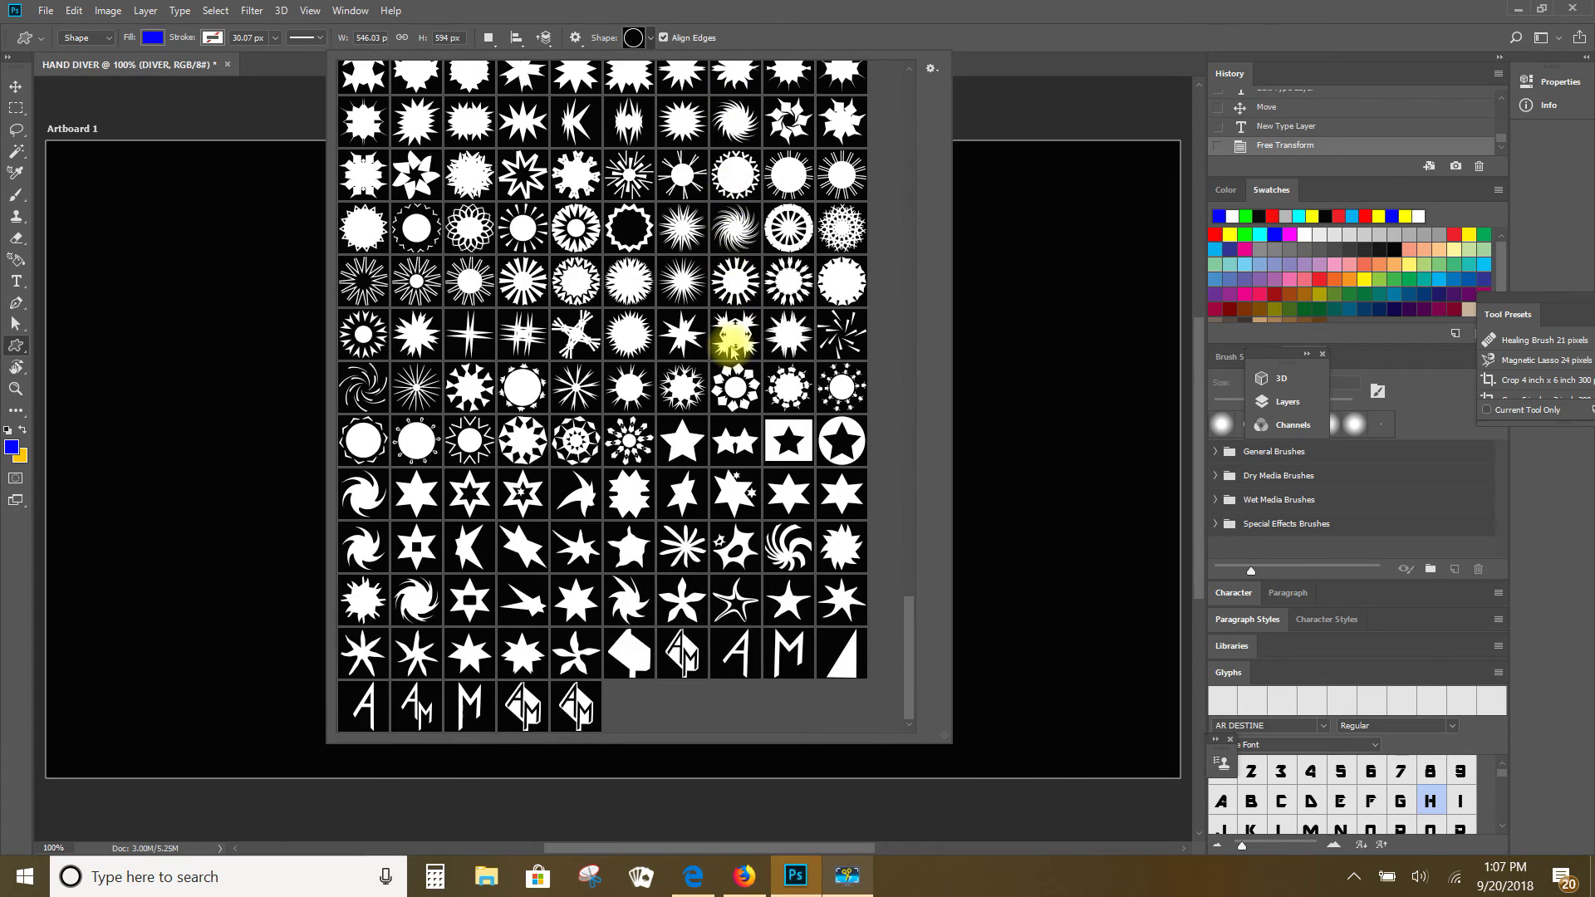
{"action": "scroll", "coordinate": [733, 353], "scroll_direction": "up", "scroll_amount": 15}
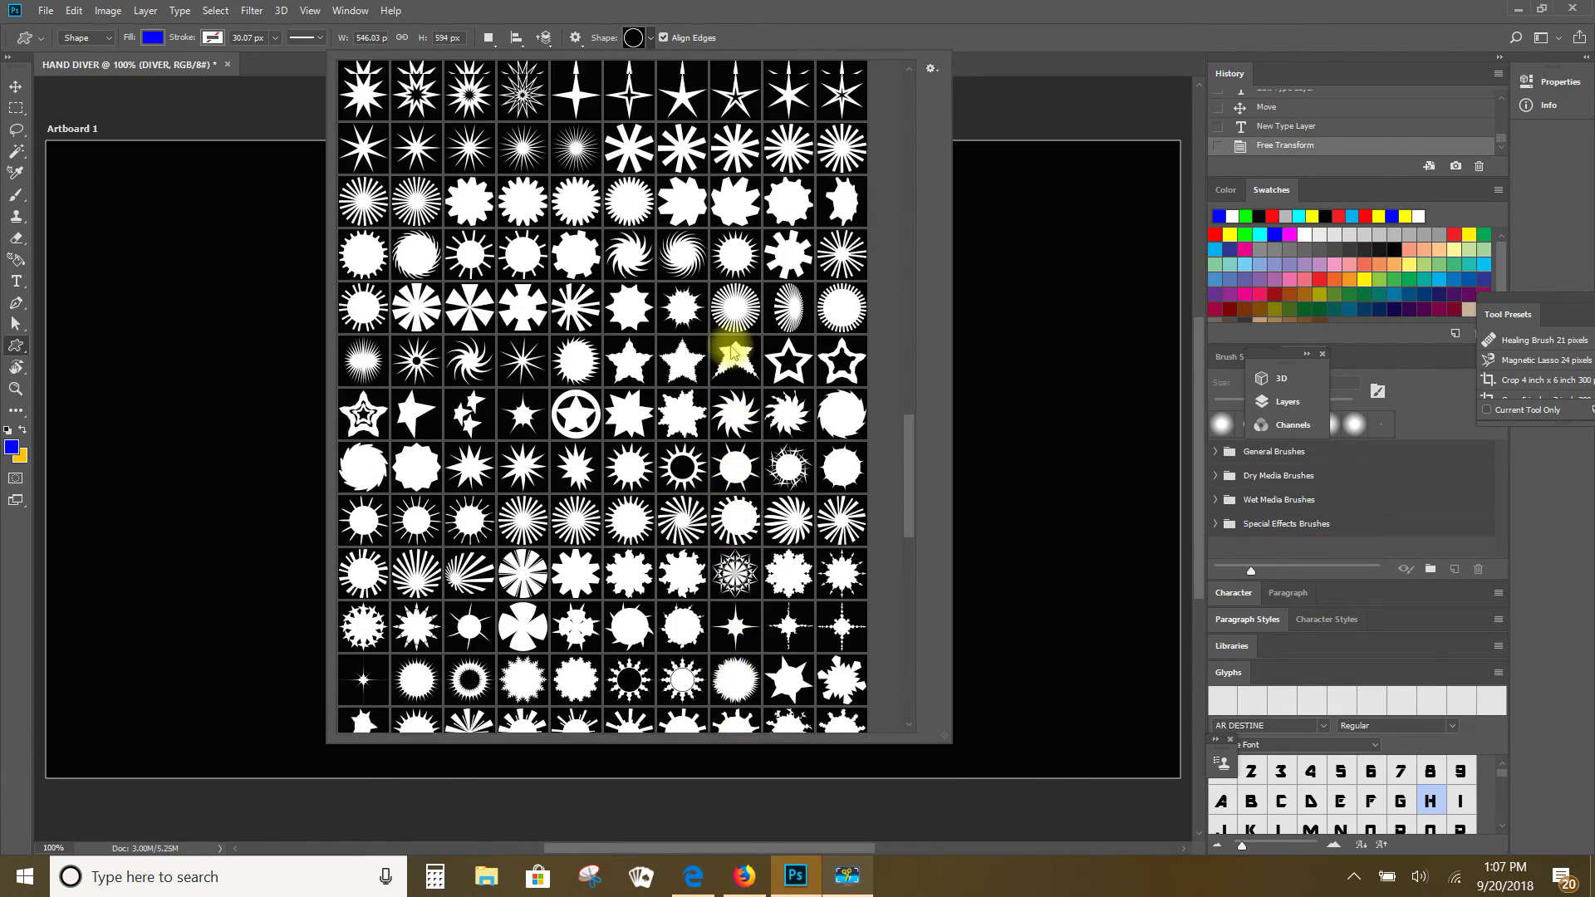
{"action": "scroll", "coordinate": [733, 353], "scroll_direction": "up", "scroll_amount": 12}
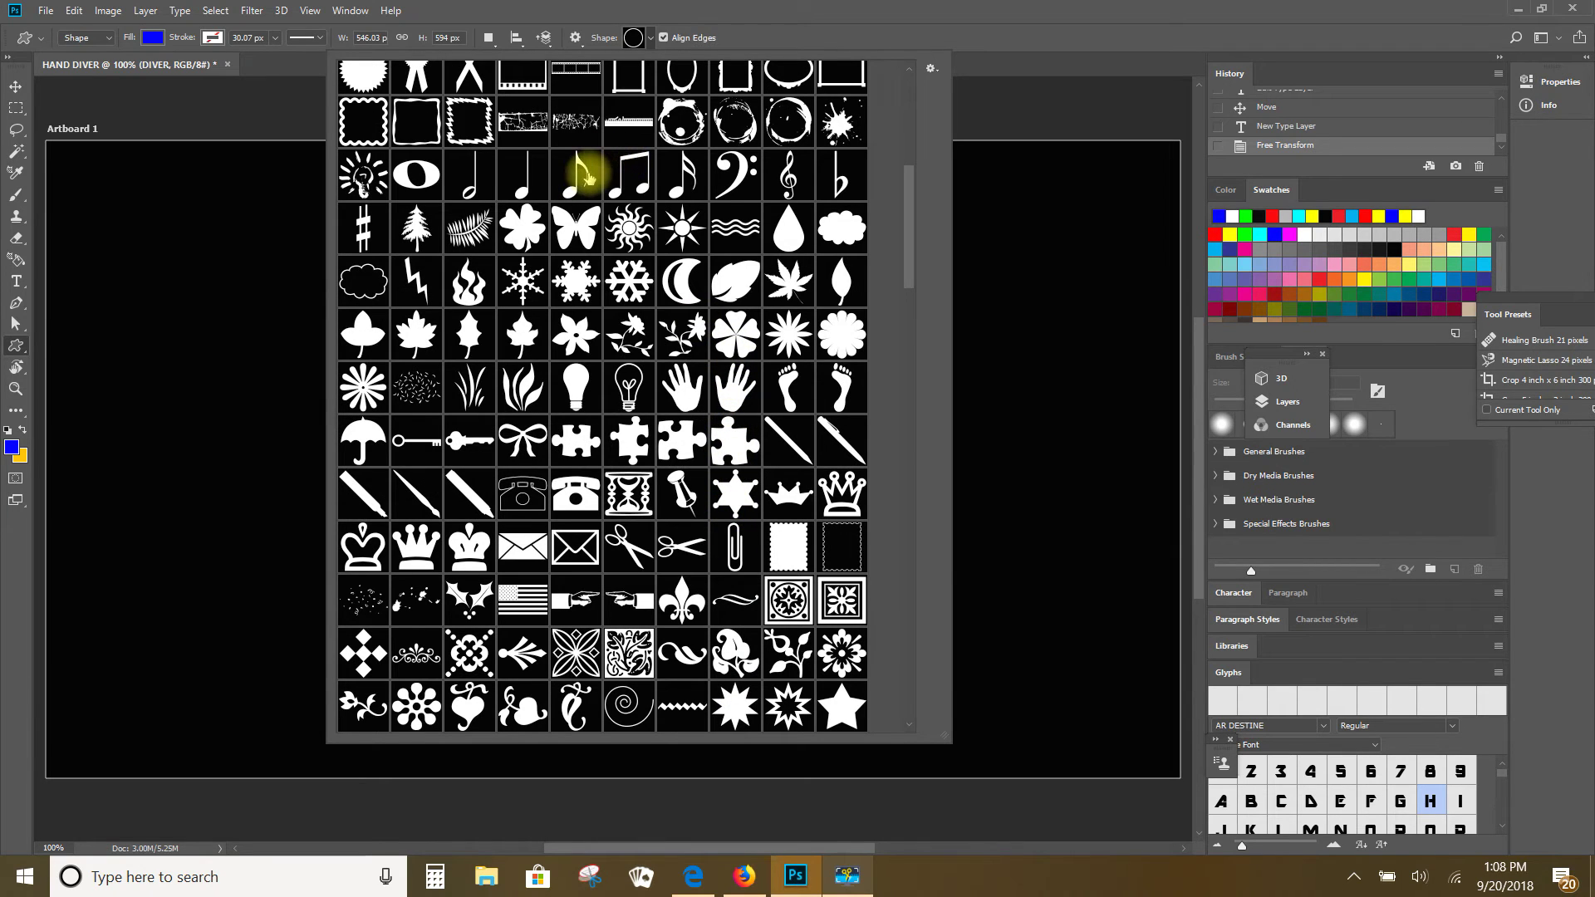
{"action": "left_click", "coordinate": [631, 170]}
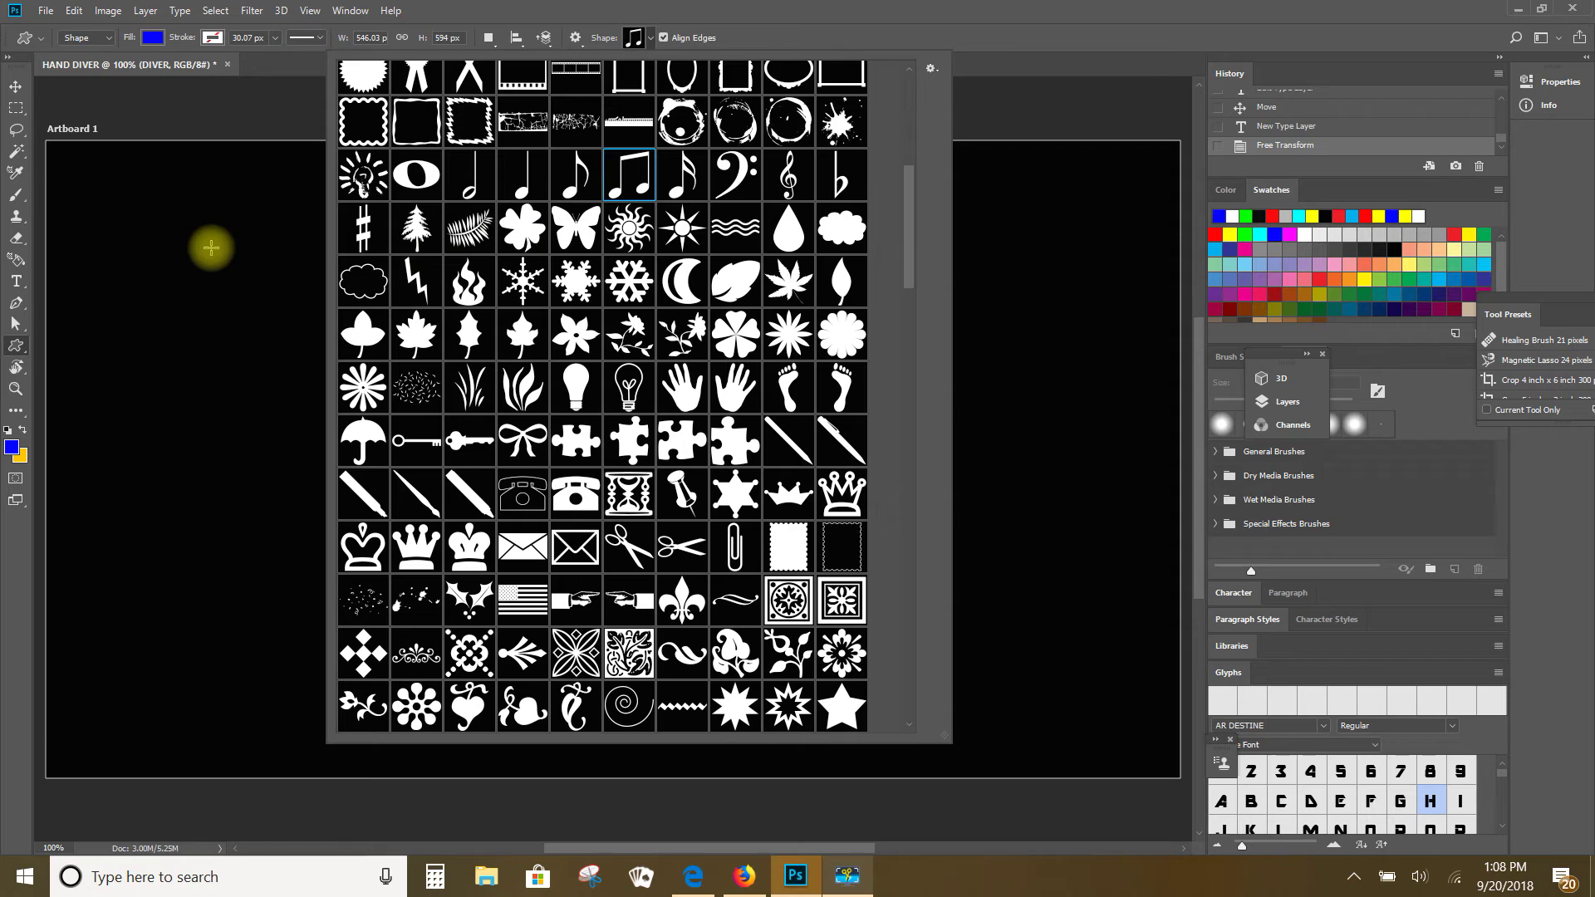
Draw the music notes with a white fill, about 268 by 243 px, on the black area at the ring's upper left.
{"action": "left_click", "coordinate": [1232, 216]}
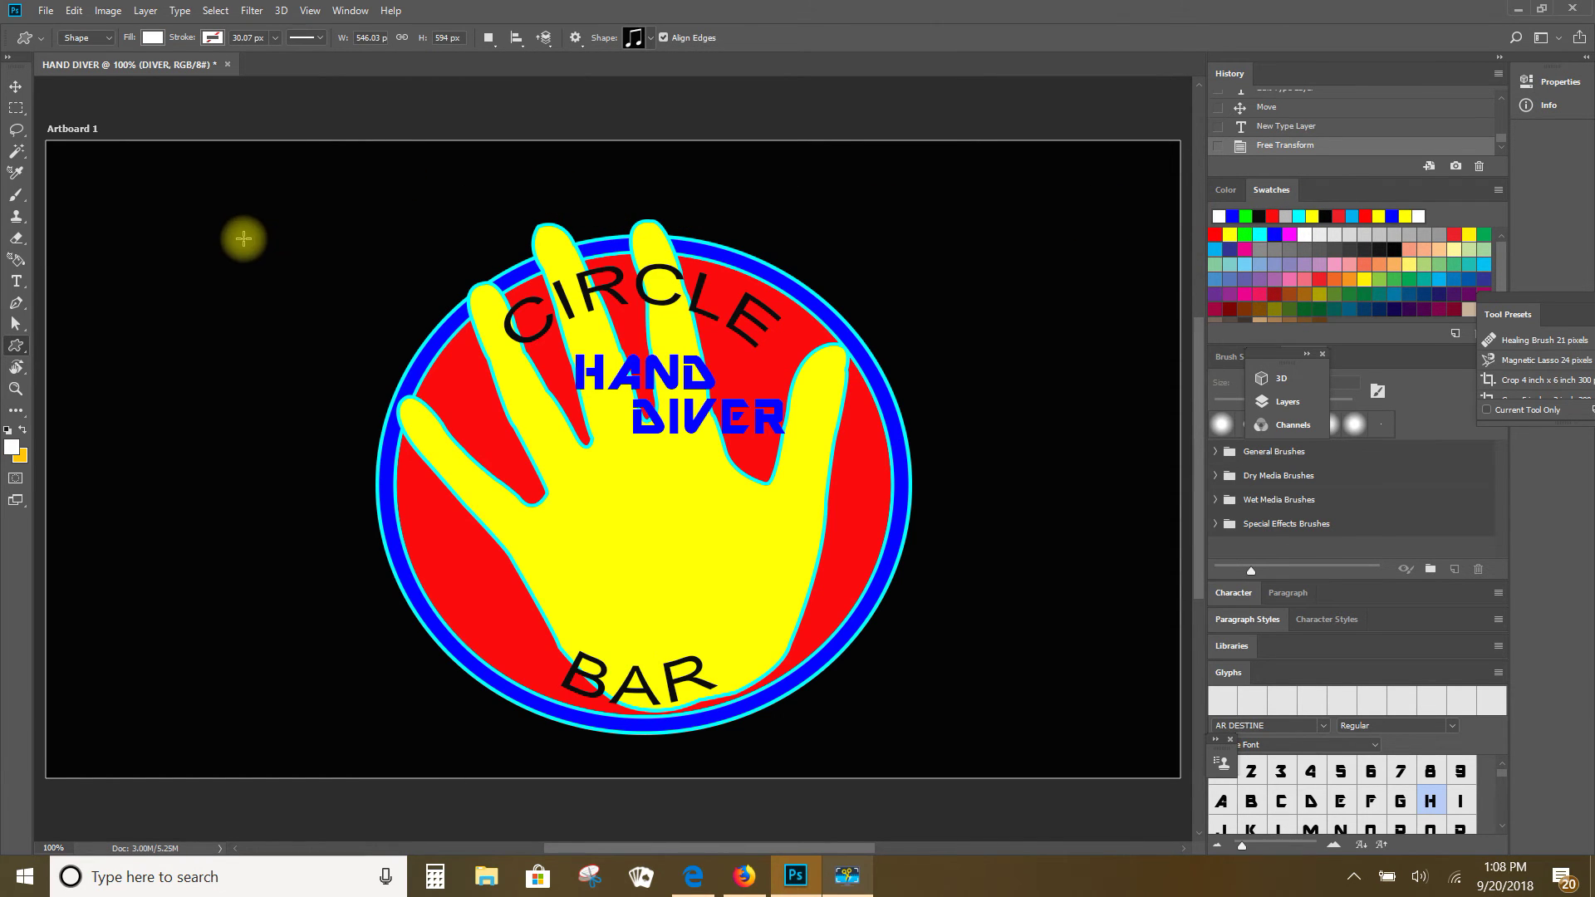
{"action": "left_click", "coordinate": [143, 235]}
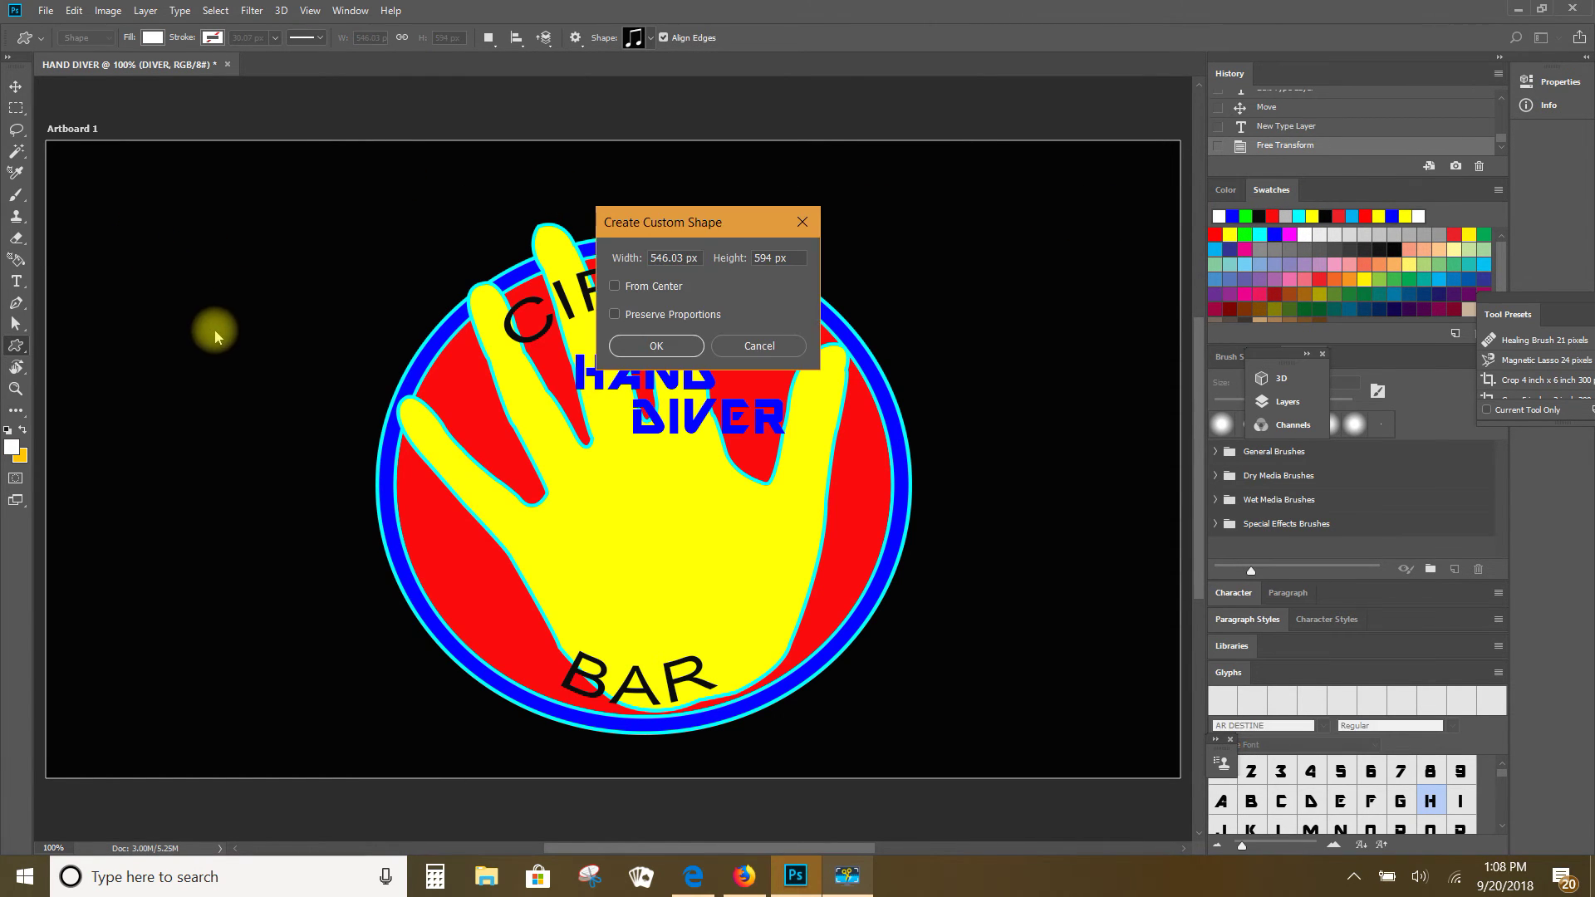
{"action": "left_click", "coordinate": [779, 350]}
{"action": "left_click_drag", "start_coordinate": [153, 193], "coordinate": [376, 394]}
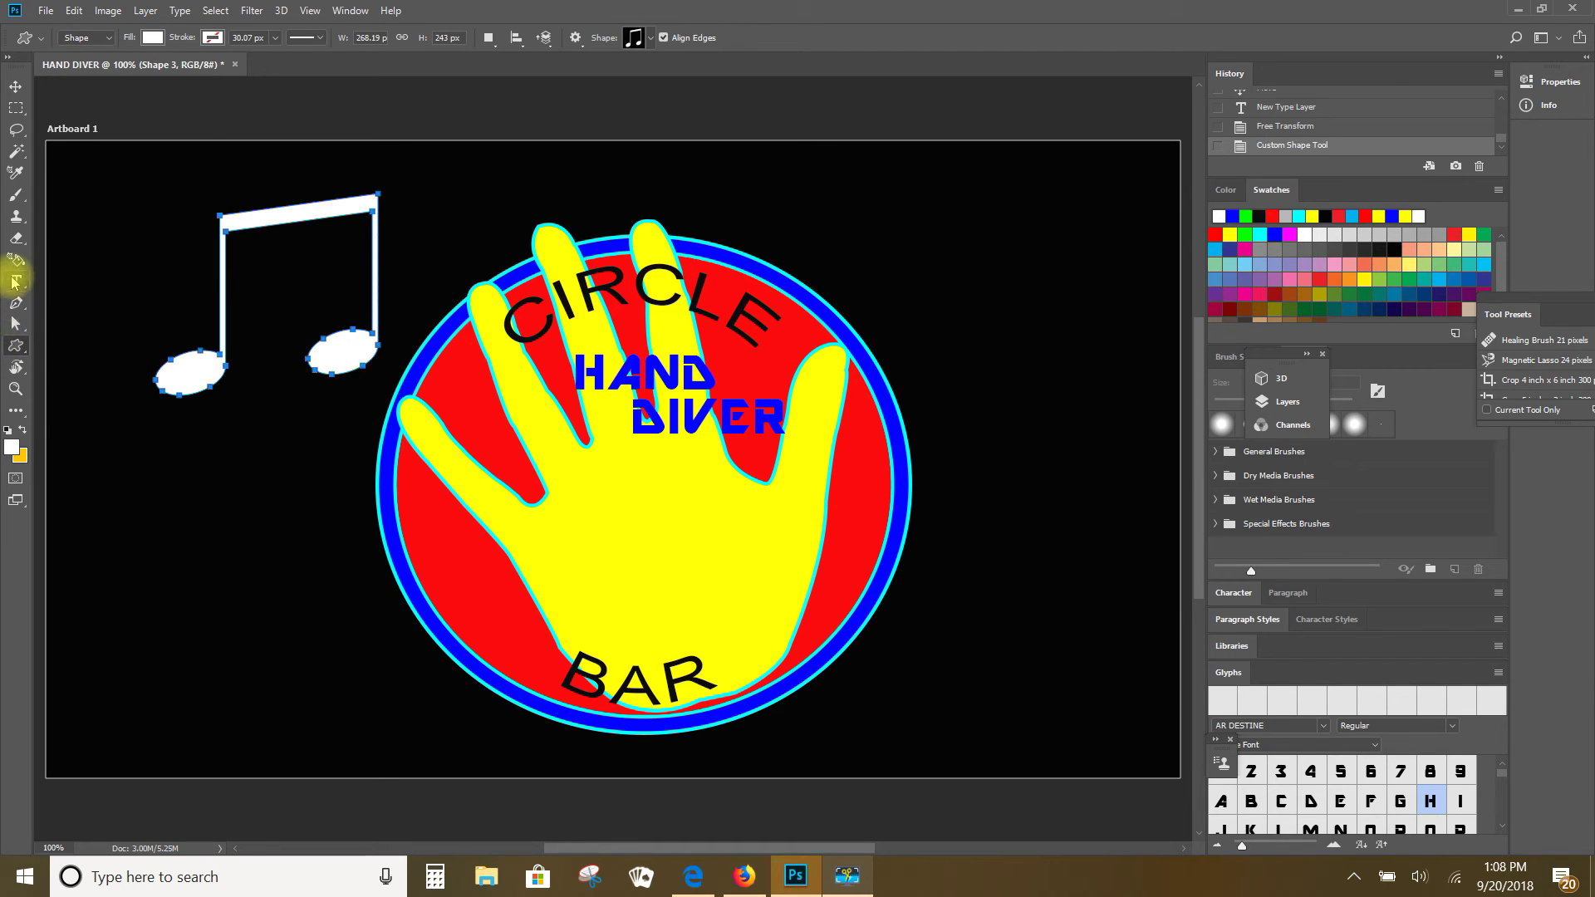
Add the text ROCK&ROLL in Georgia at 66.12 pt on the black area above the ring's upper right.
{"action": "left_click", "coordinate": [16, 281]}
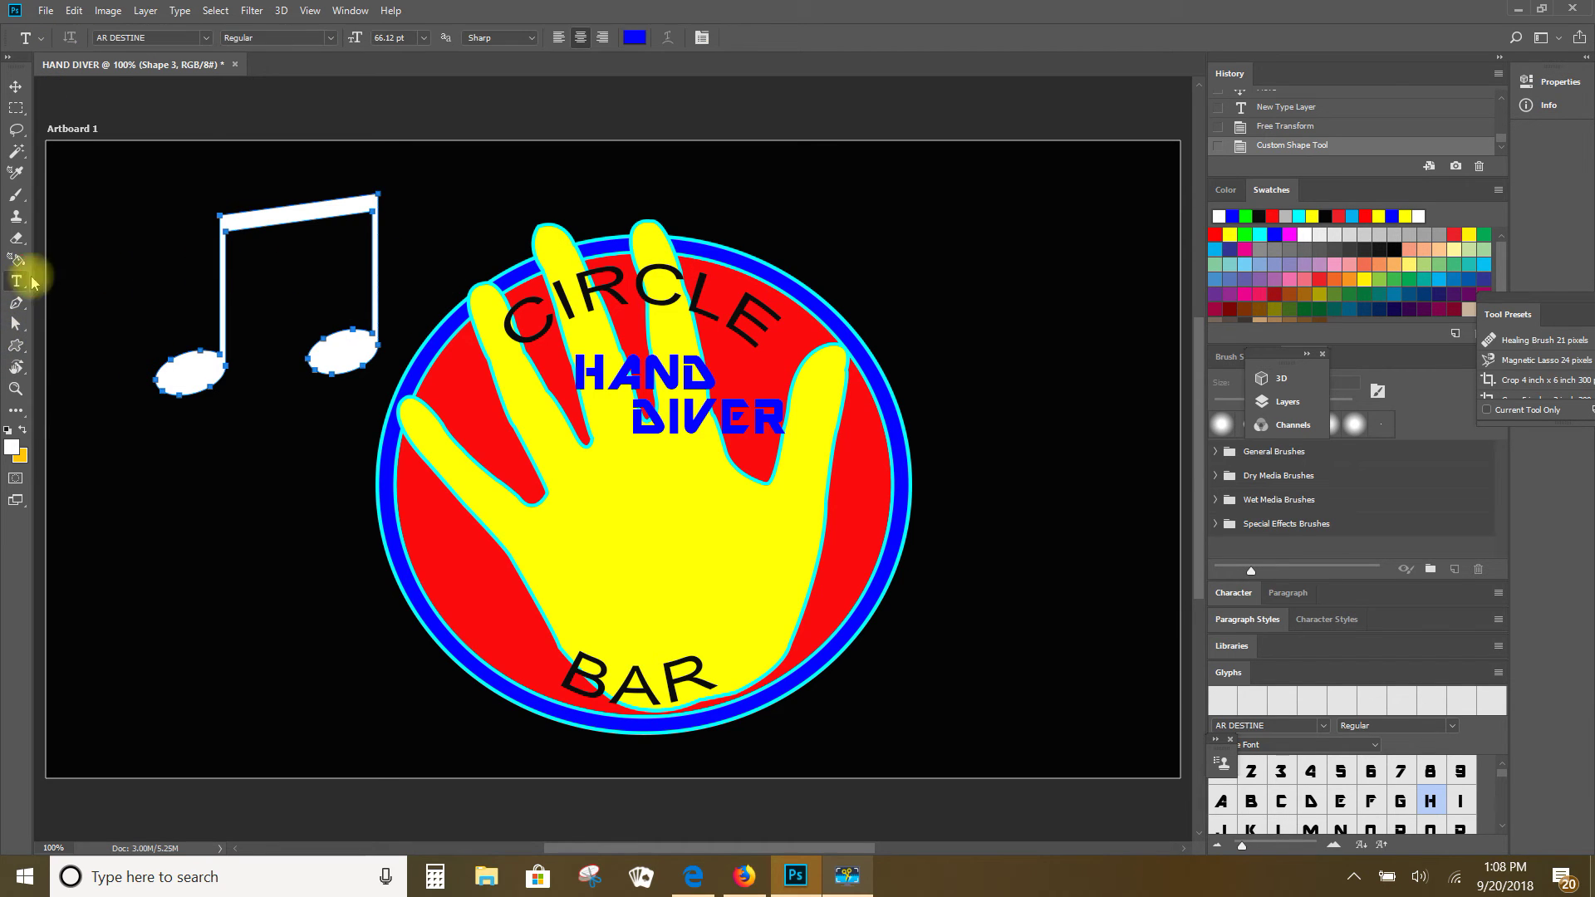
{"action": "left_click", "coordinate": [817, 199]}
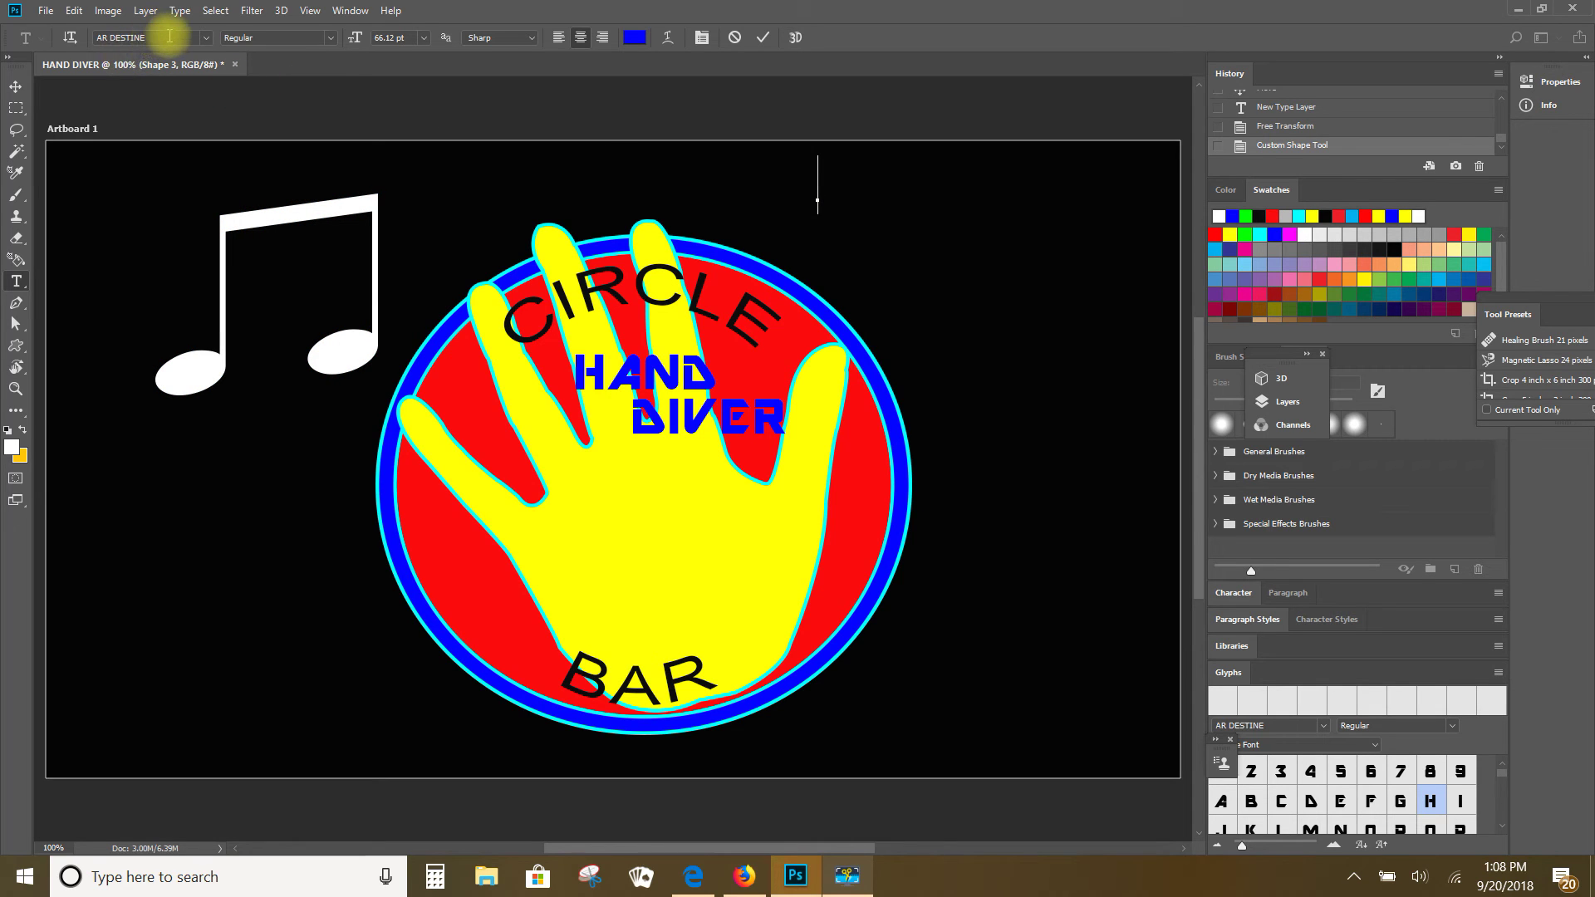
{"action": "left_click", "coordinate": [205, 38]}
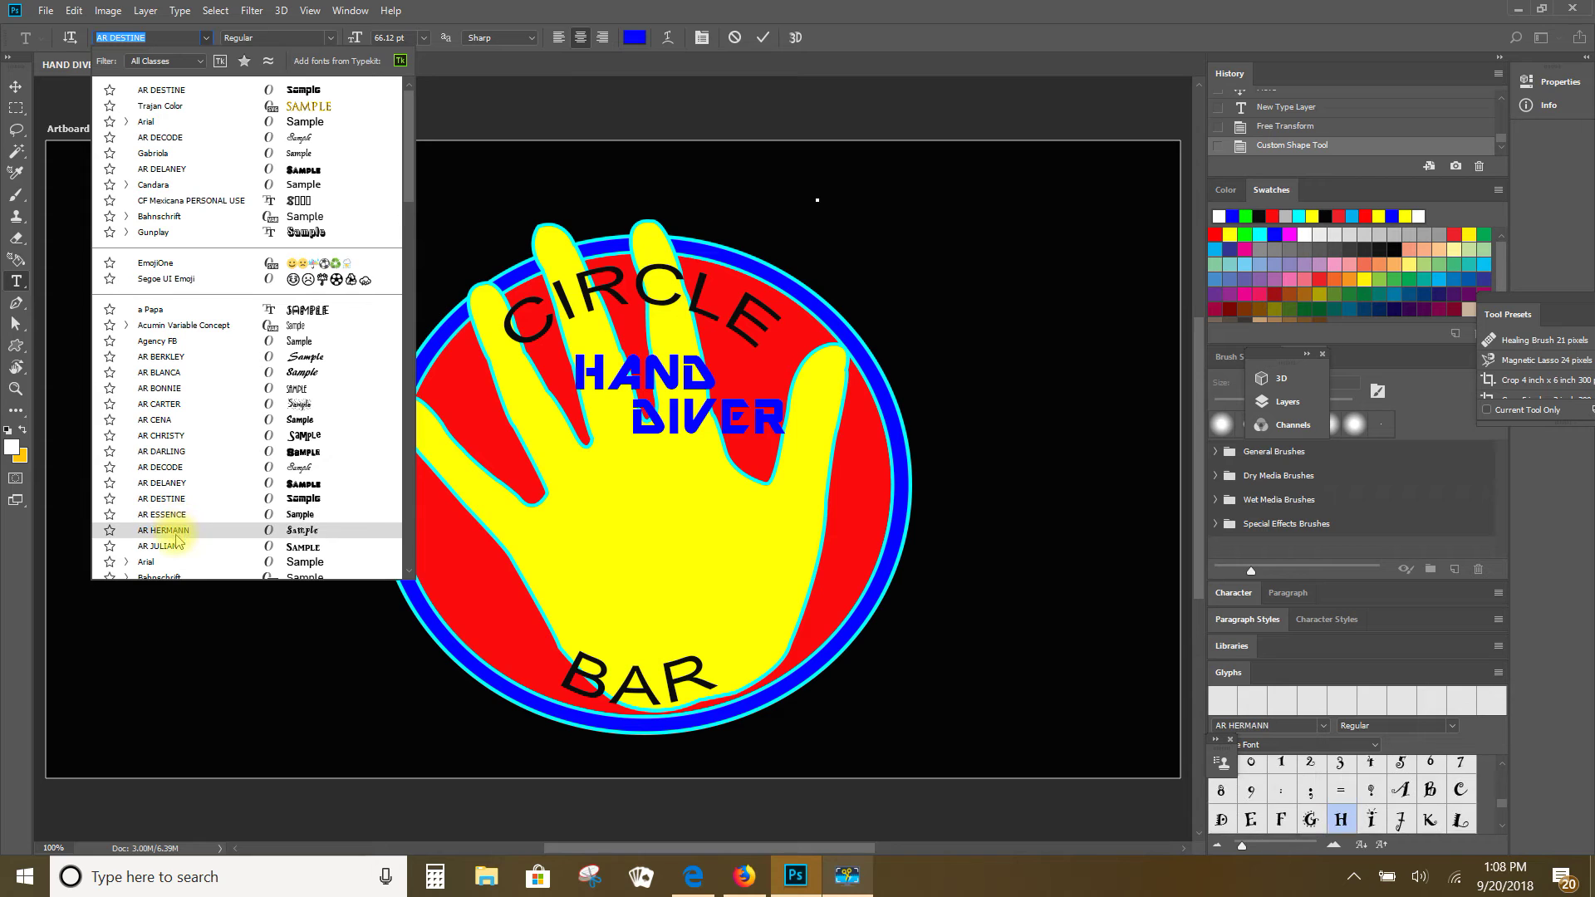
{"action": "scroll", "coordinate": [177, 536], "scroll_direction": "down", "scroll_amount": 8}
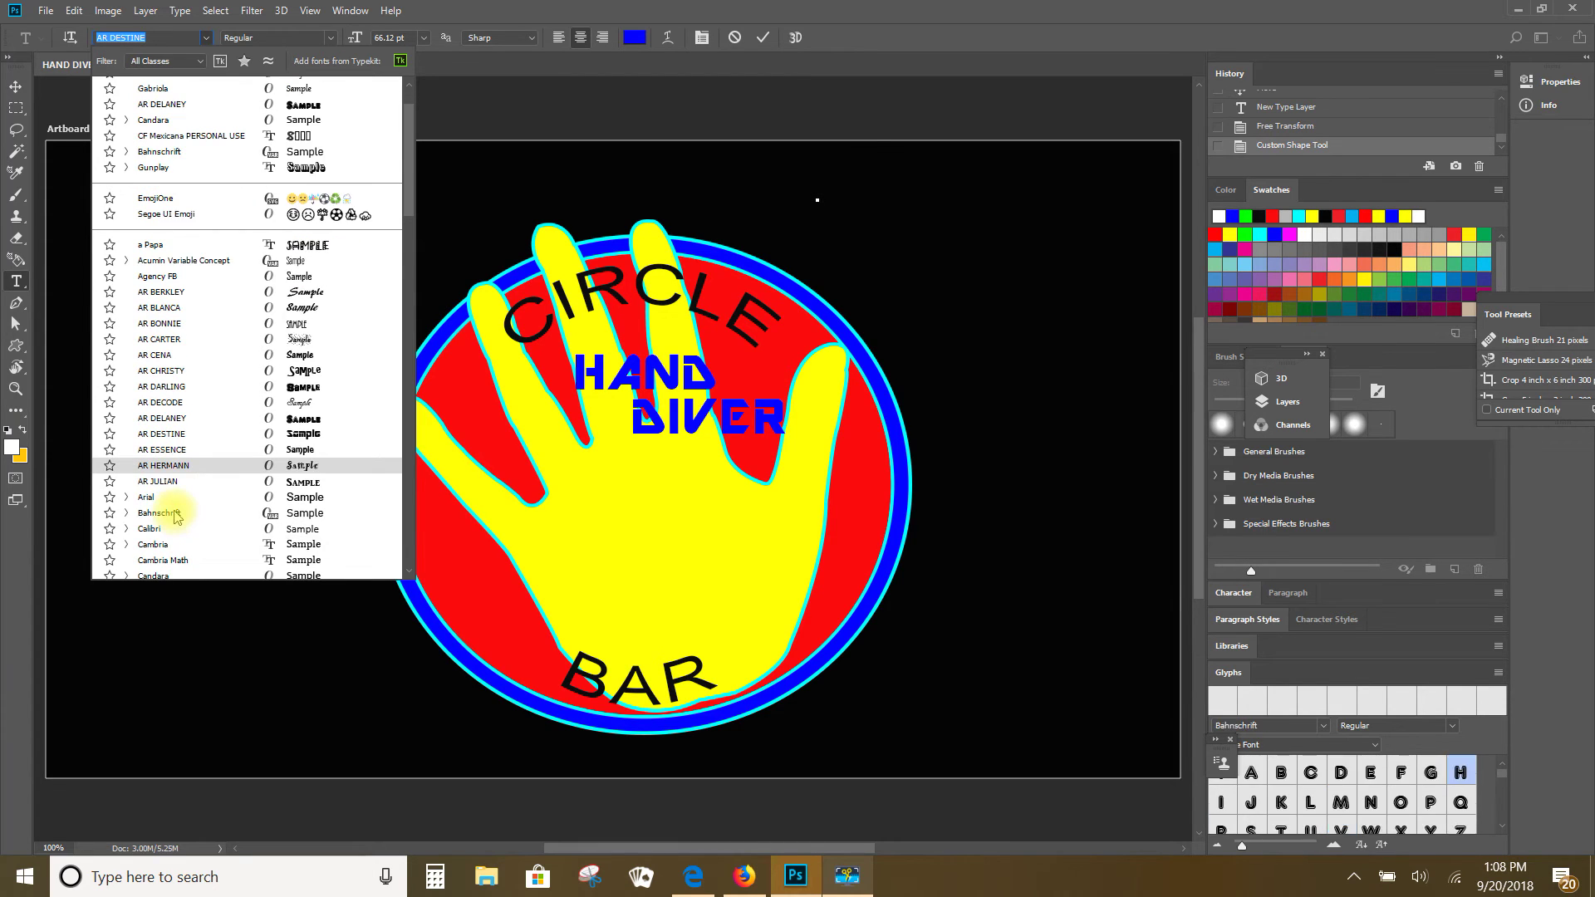
{"action": "left_click", "coordinate": [191, 475]}
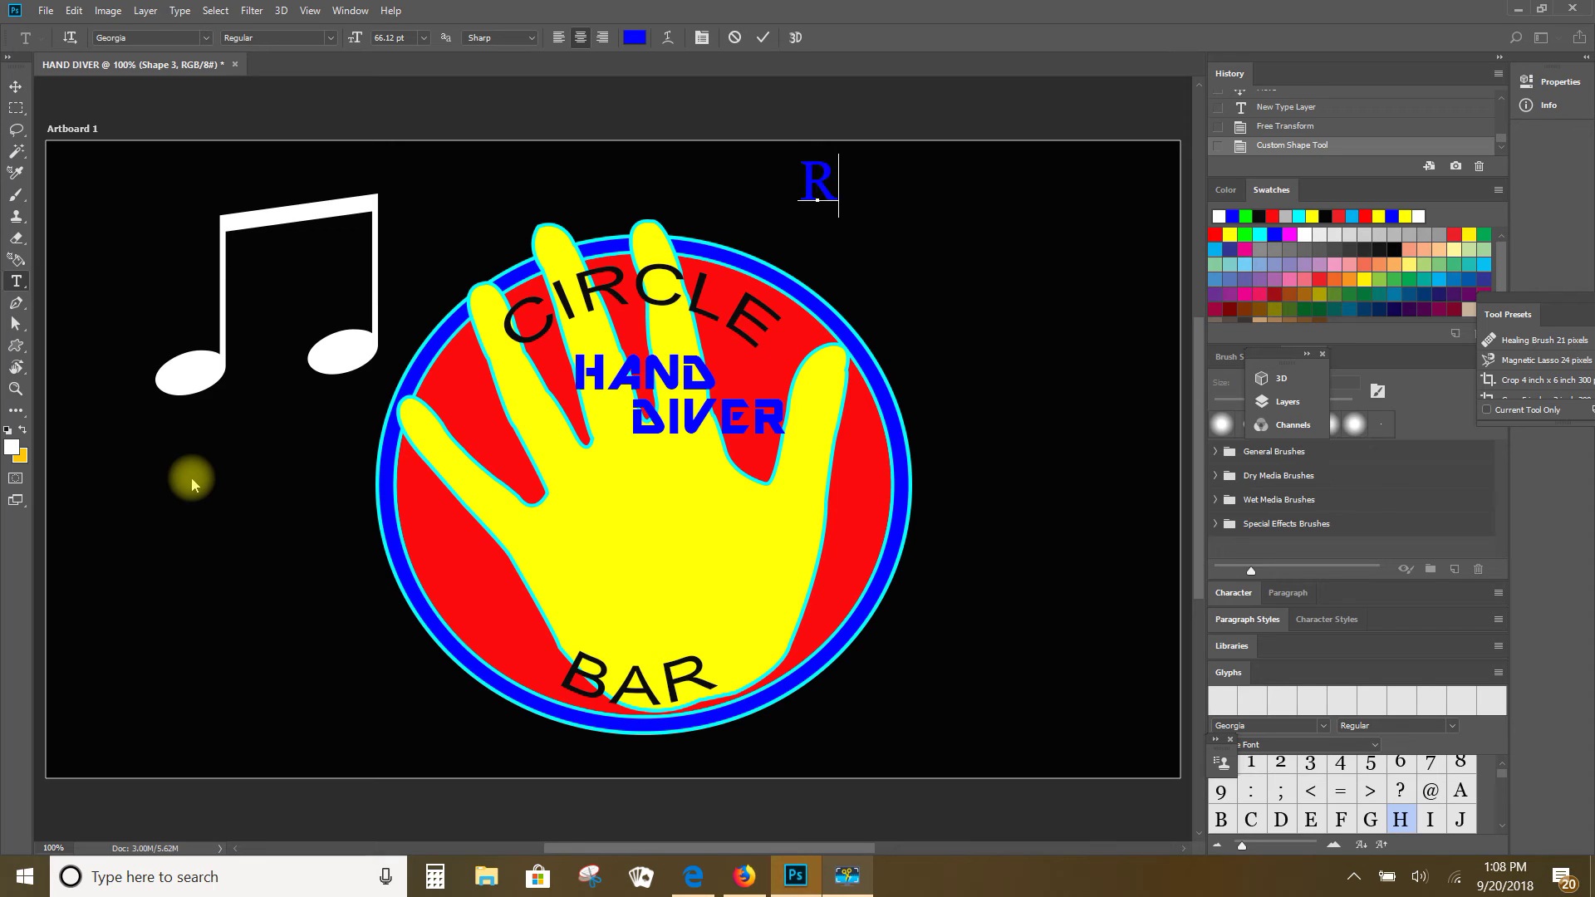
{"action": "type", "text": "OCK"}
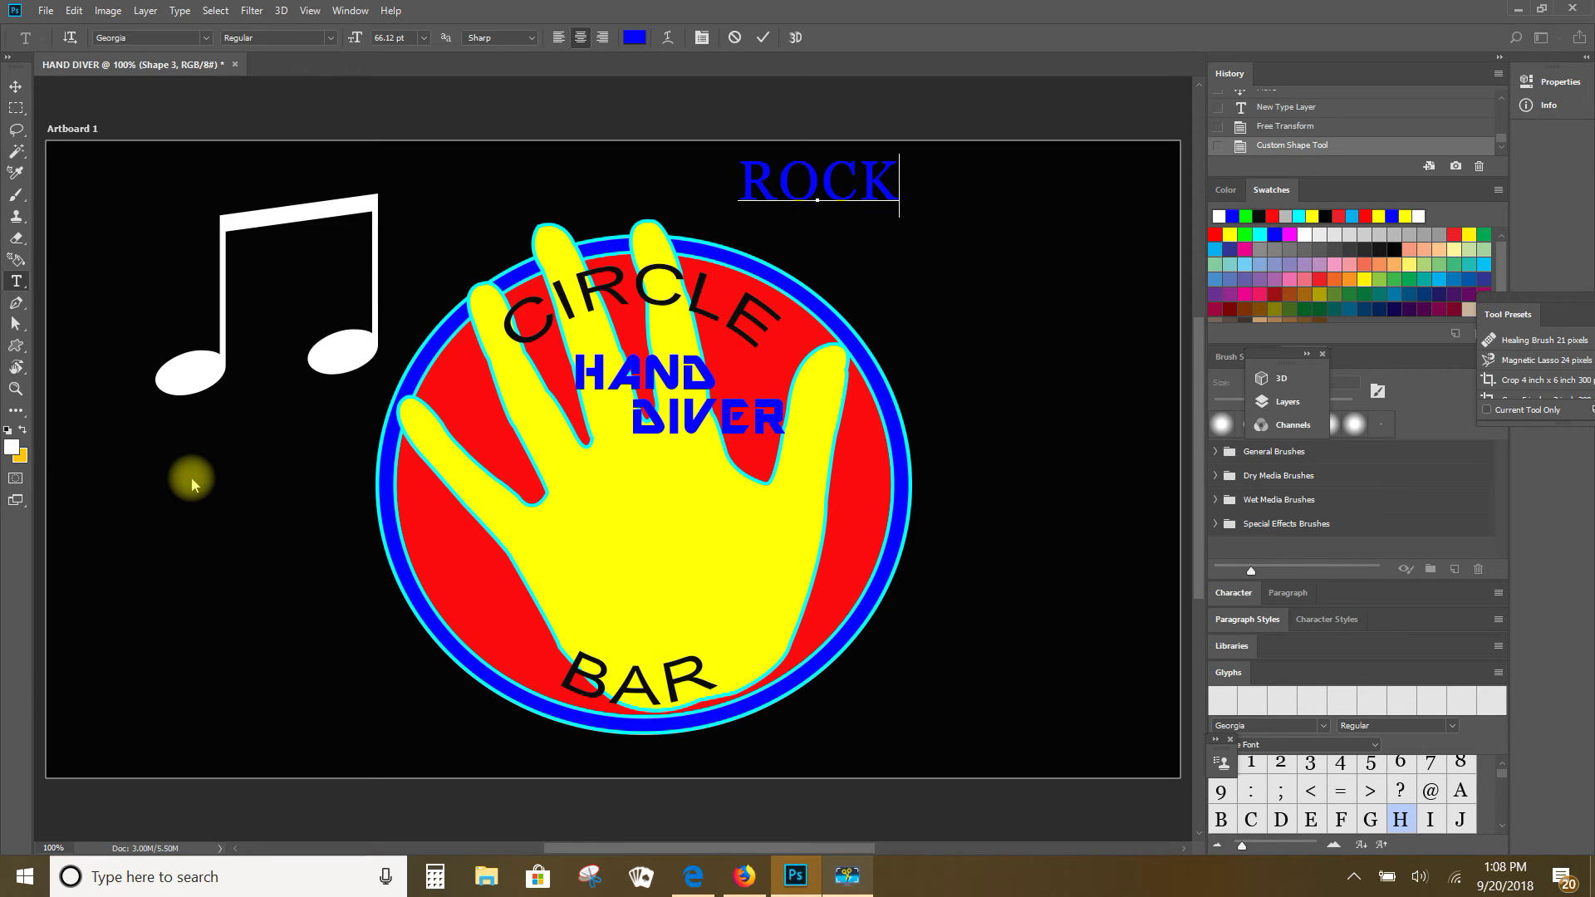
{"action": "type", "text": "&"}
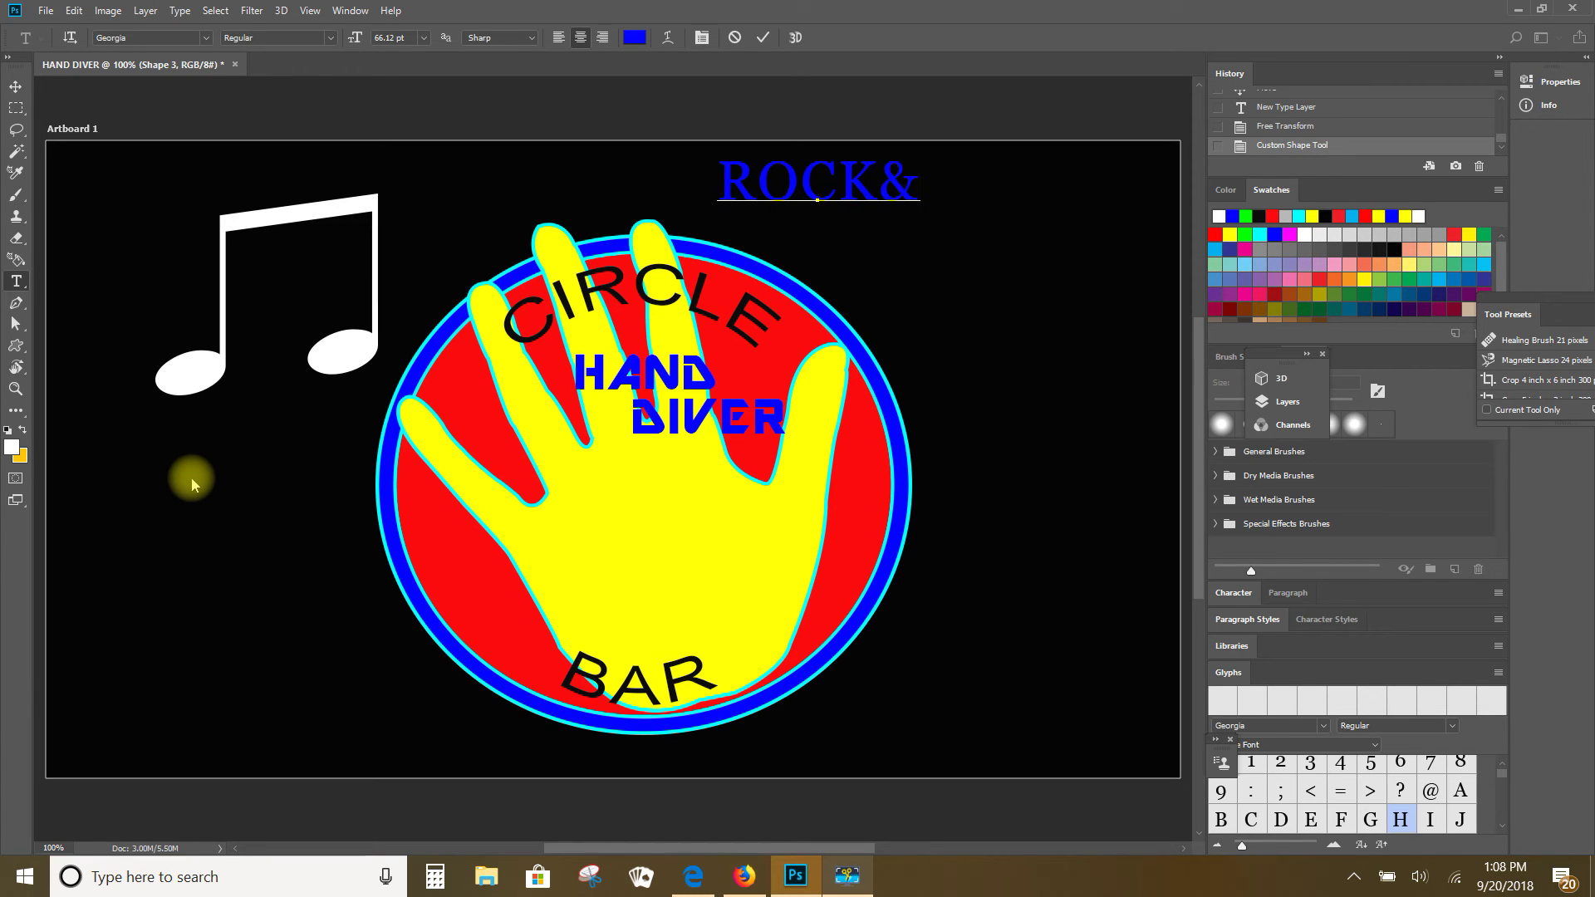
{"action": "type", "text": "ROLL"}
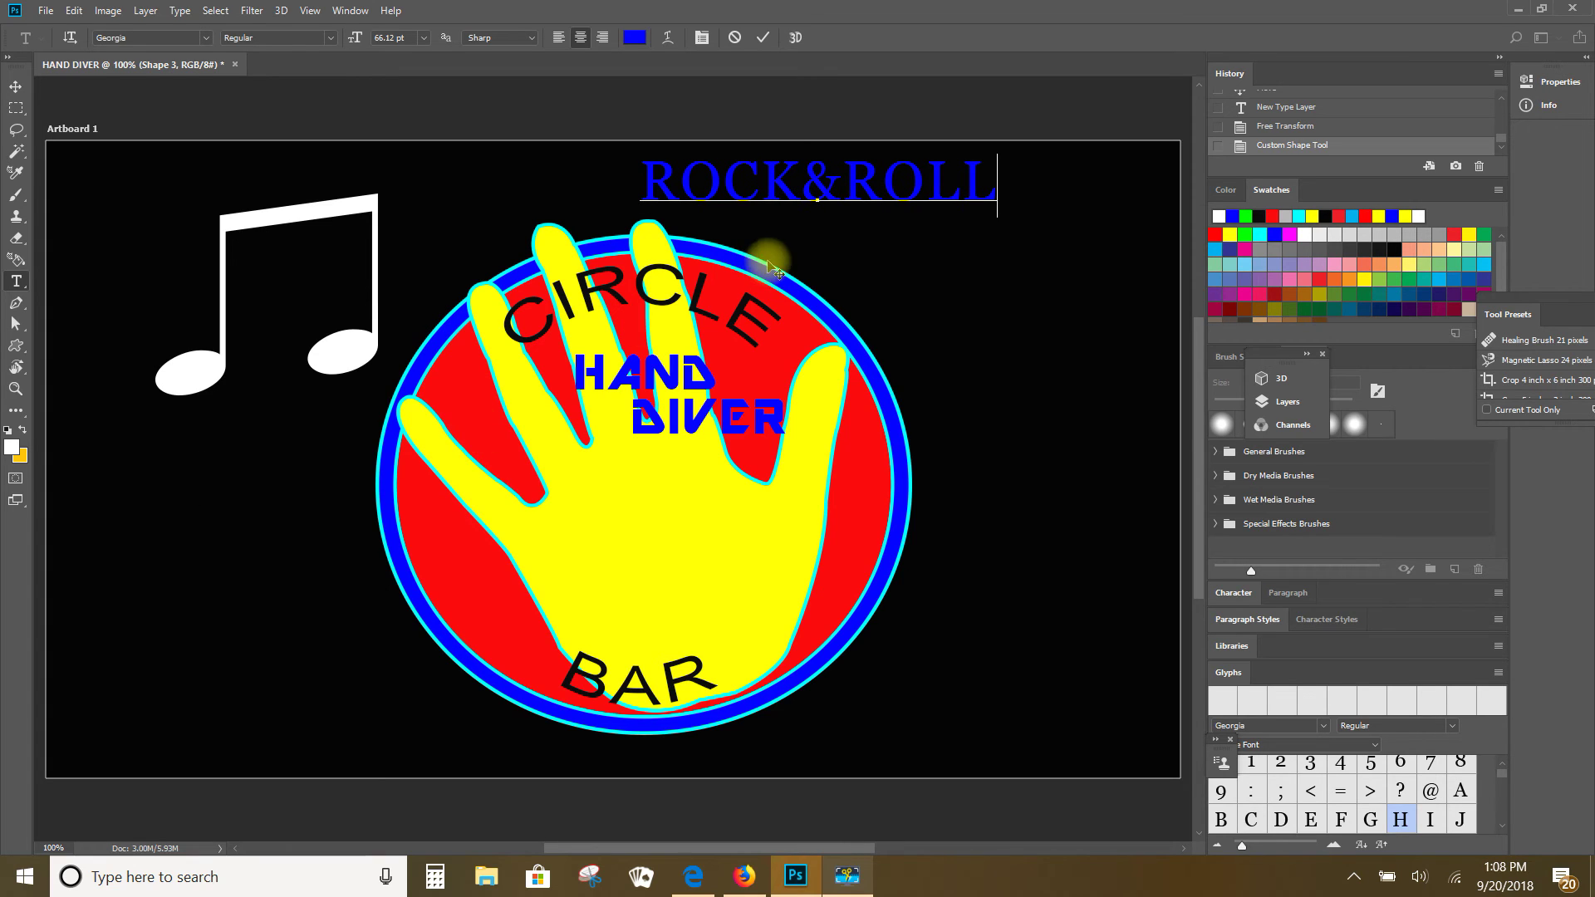
Recolor the ROCK&ROLL text magenta, move it right and slightly down beside the ring, and commit it.
{"action": "left_click_drag", "start_coordinate": [981, 193], "coordinate": [639, 187]}
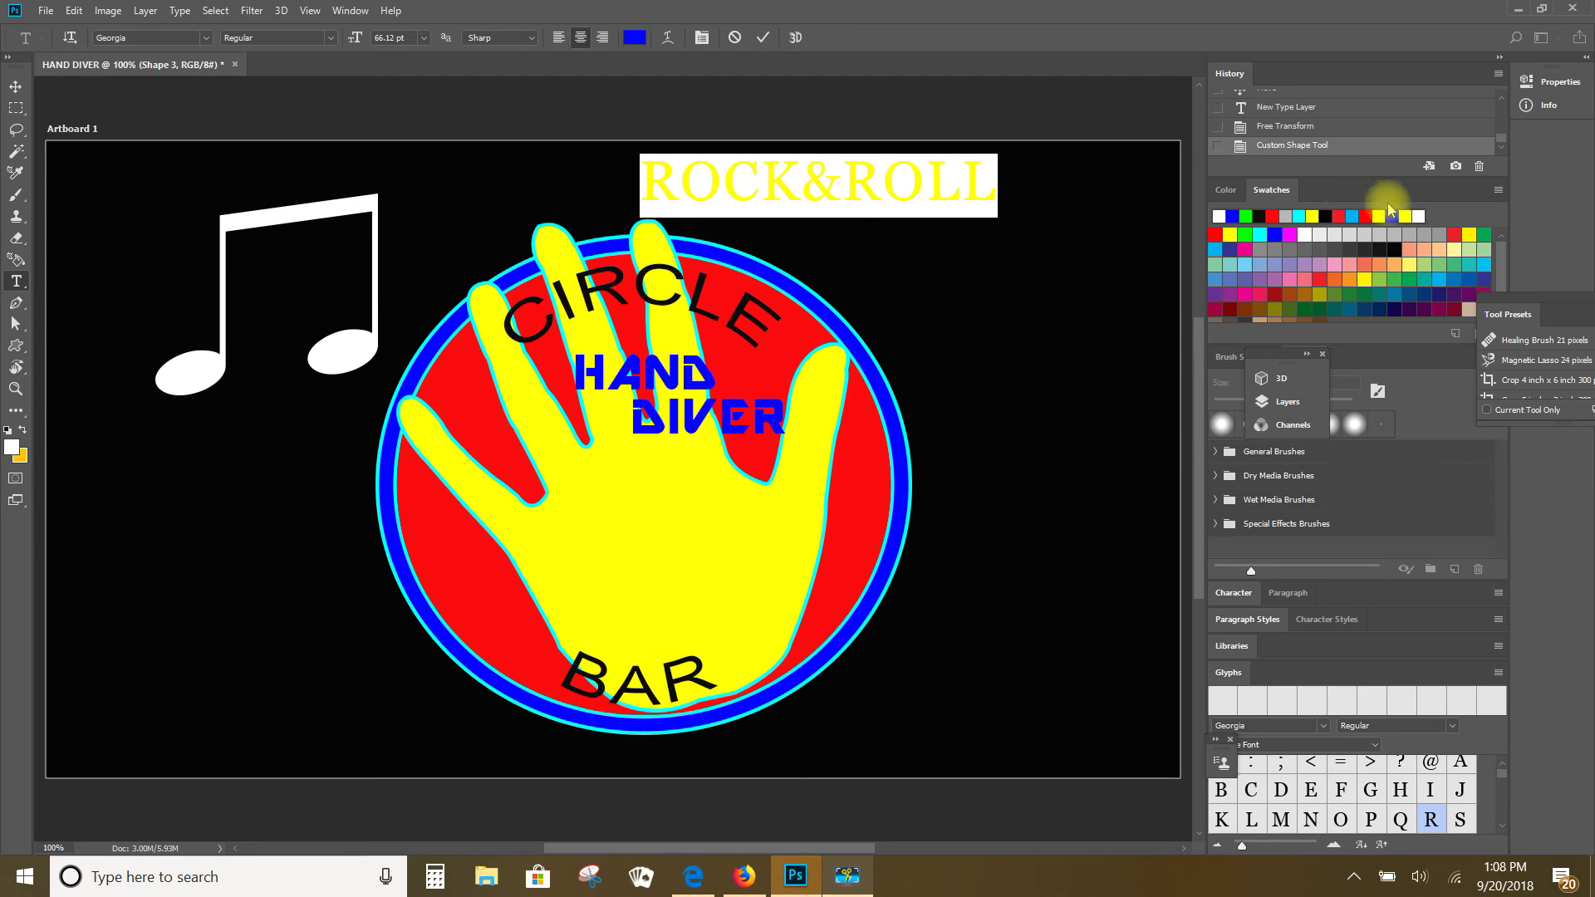
{"action": "left_click", "coordinate": [1292, 233]}
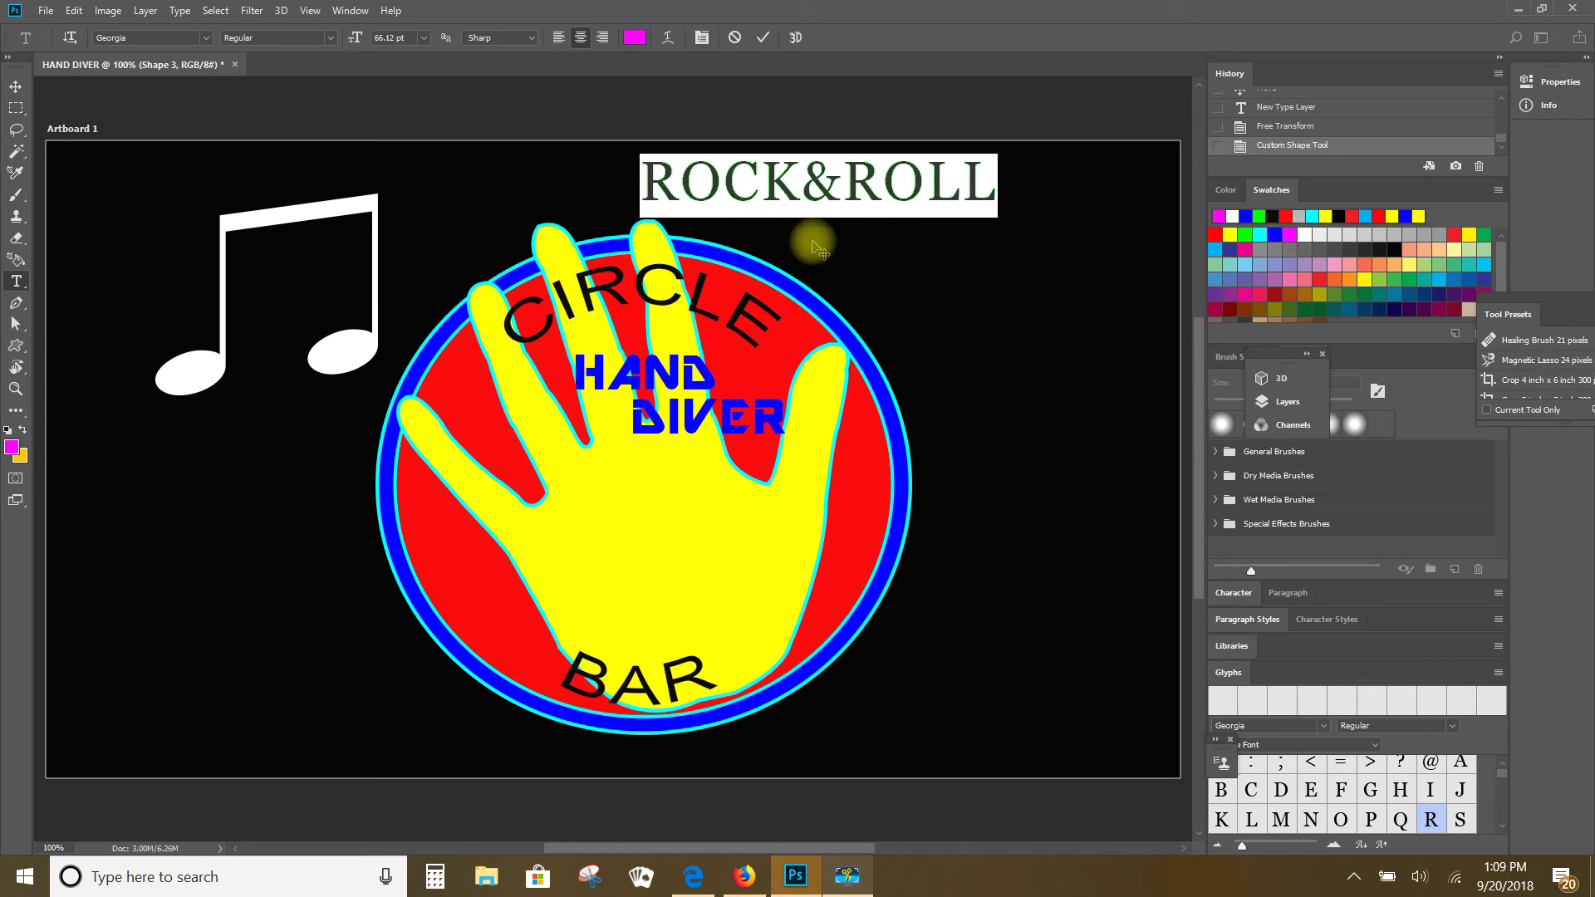
{"action": "left_click_drag", "start_coordinate": [909, 332], "coordinate": [988, 318]}
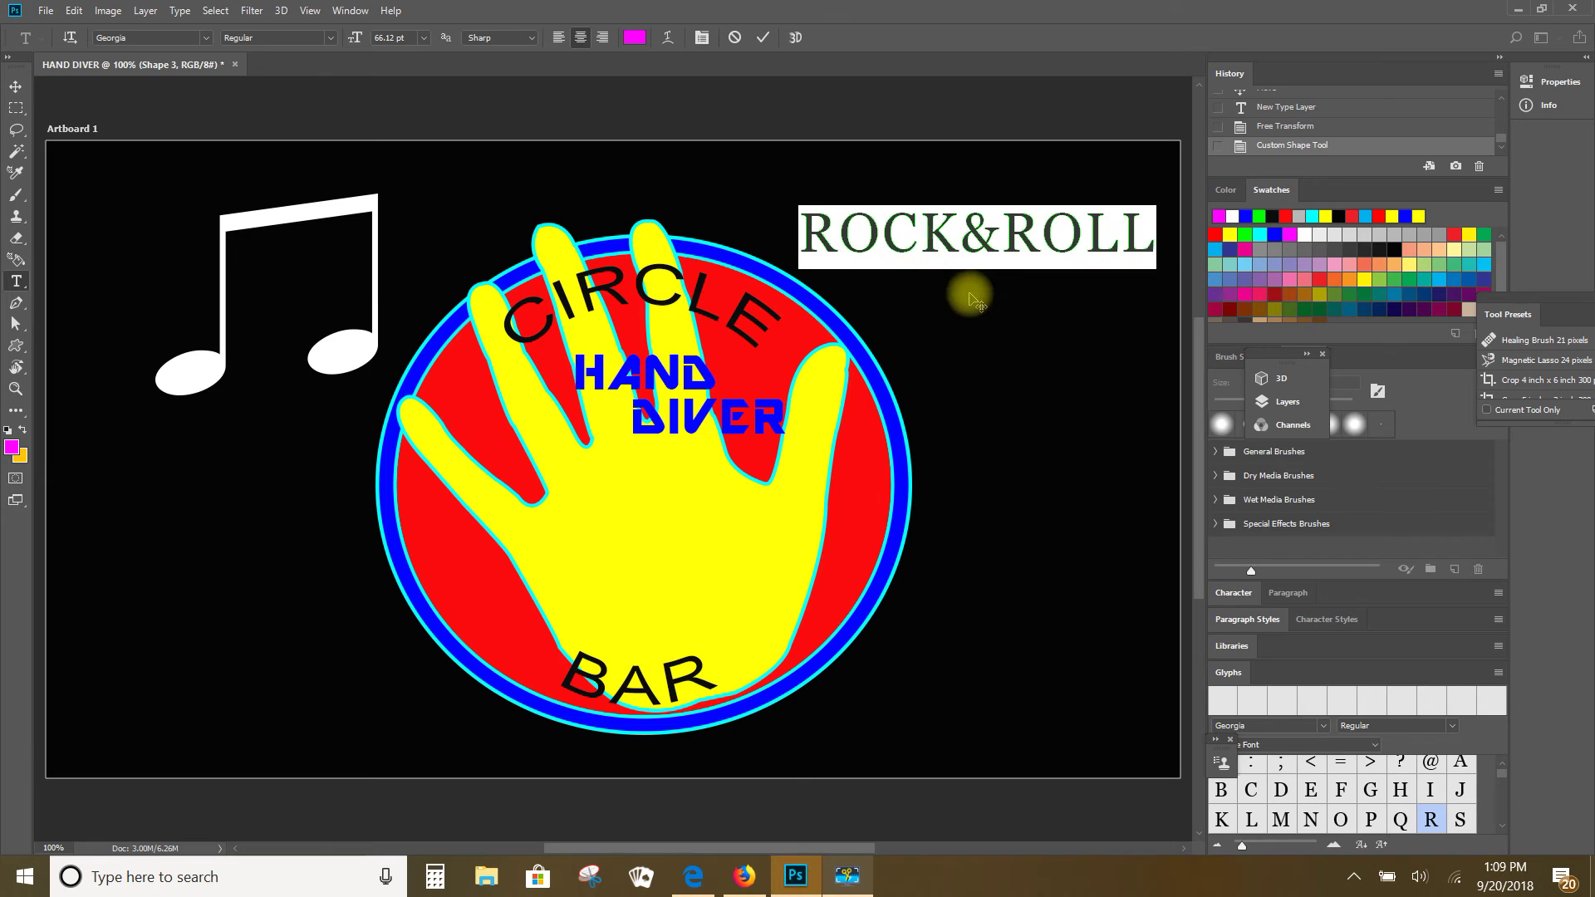
{"action": "left_click", "coordinate": [15, 86]}
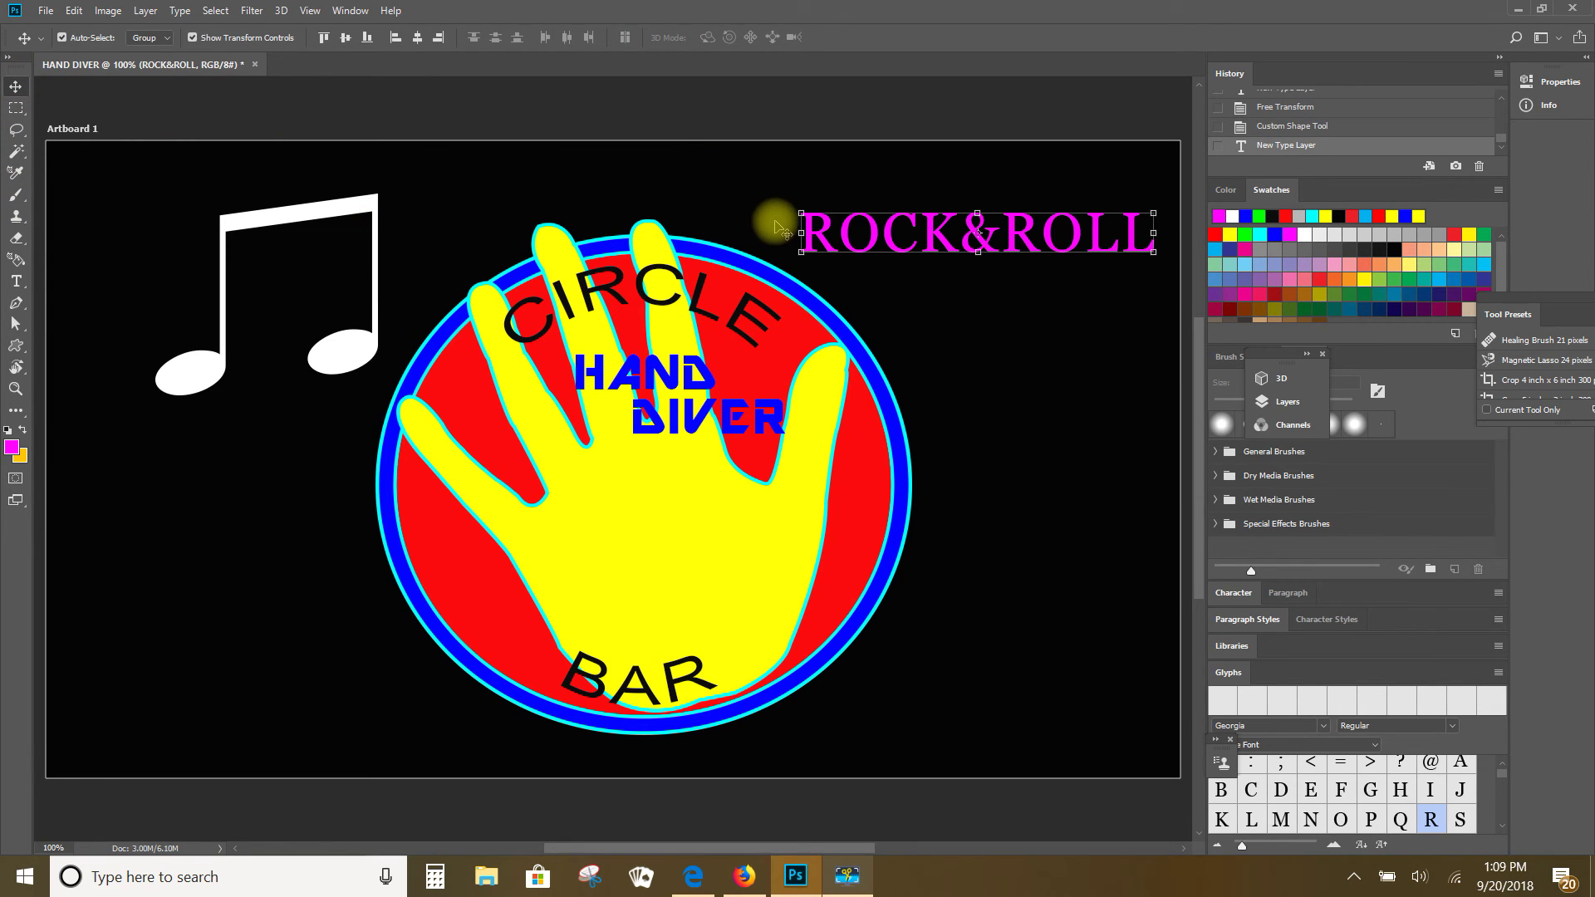
Stretch ROCK&ROLL to about 153% height, rotate it about 7.8° clockwise, shift it slightly left and down, and apply the transformation.
{"action": "left_click_drag", "start_coordinate": [789, 221], "coordinate": [780, 135]}
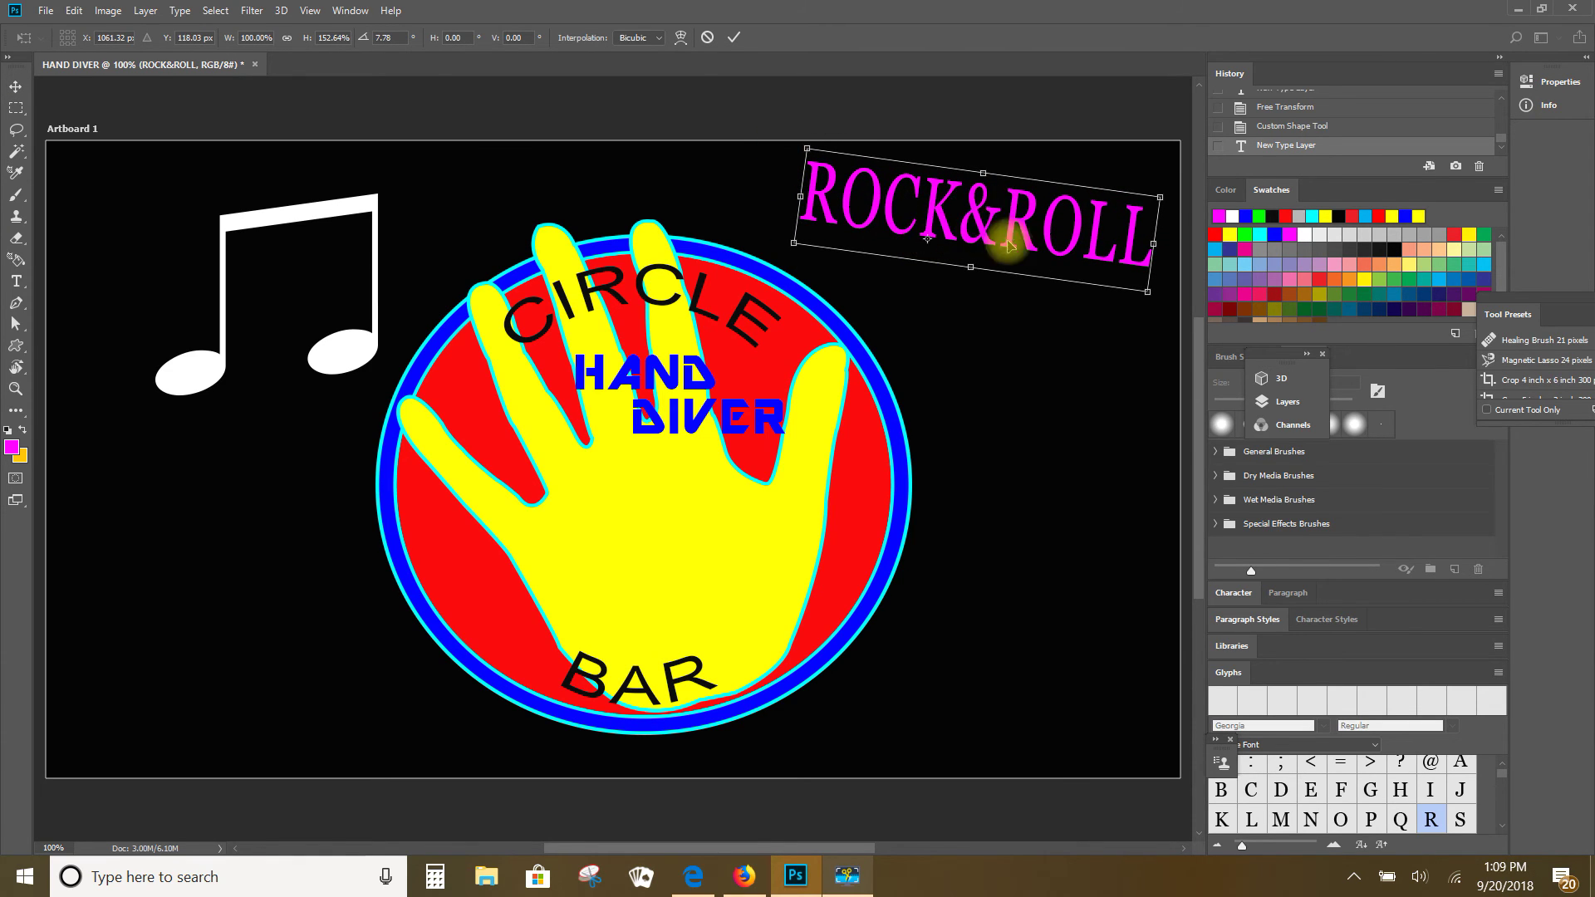
{"action": "left_click_drag", "start_coordinate": [1061, 251], "coordinate": [1036, 262]}
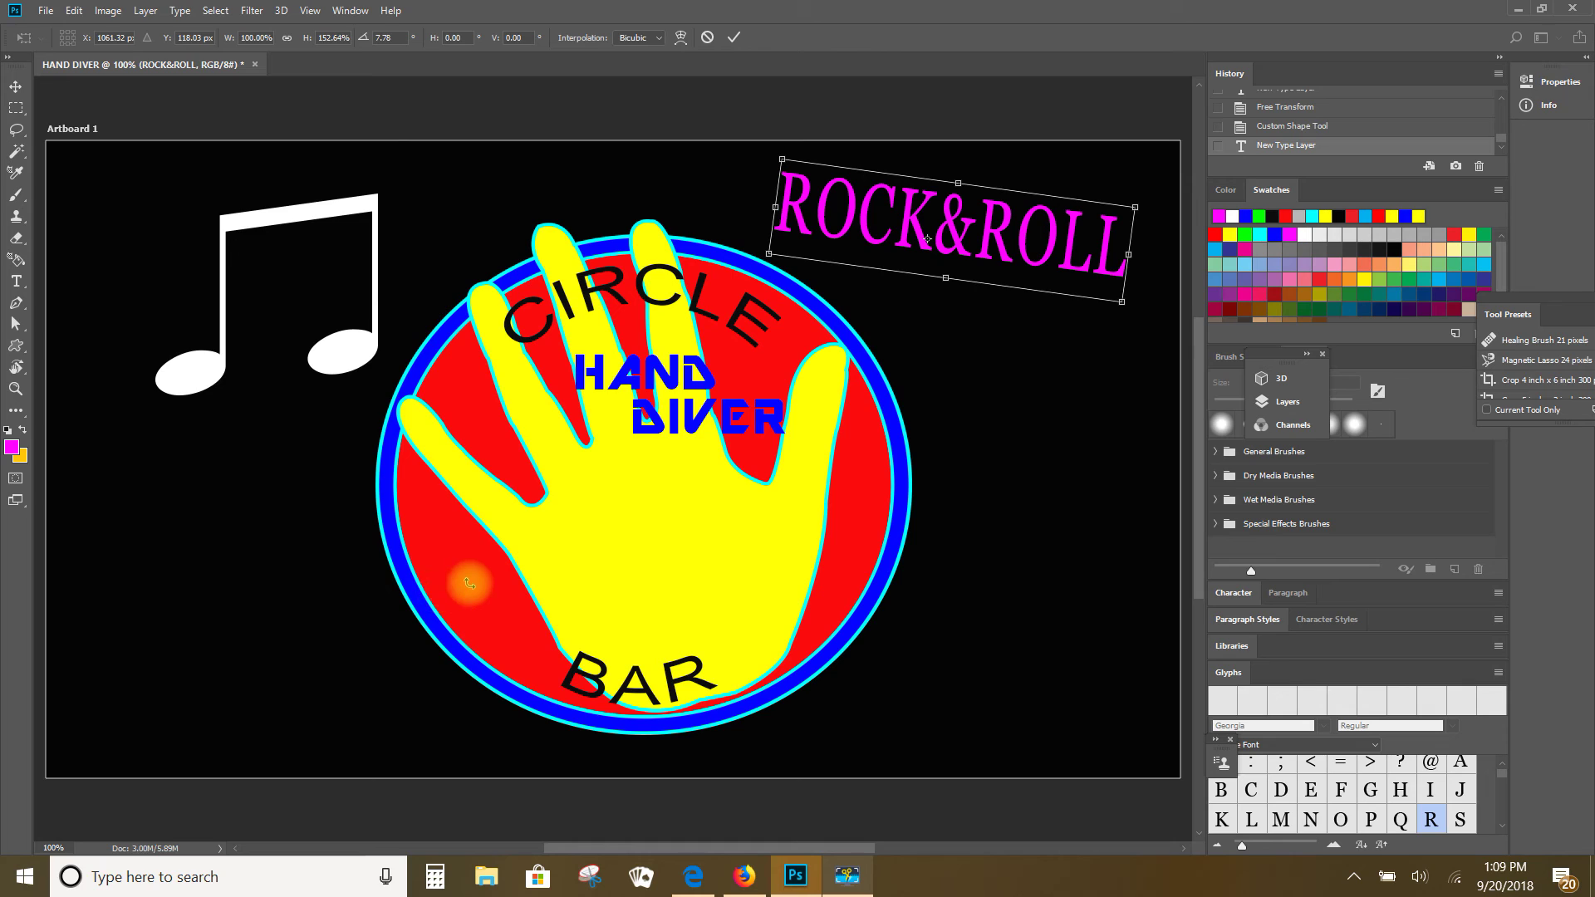
{"action": "left_click", "coordinate": [735, 37]}
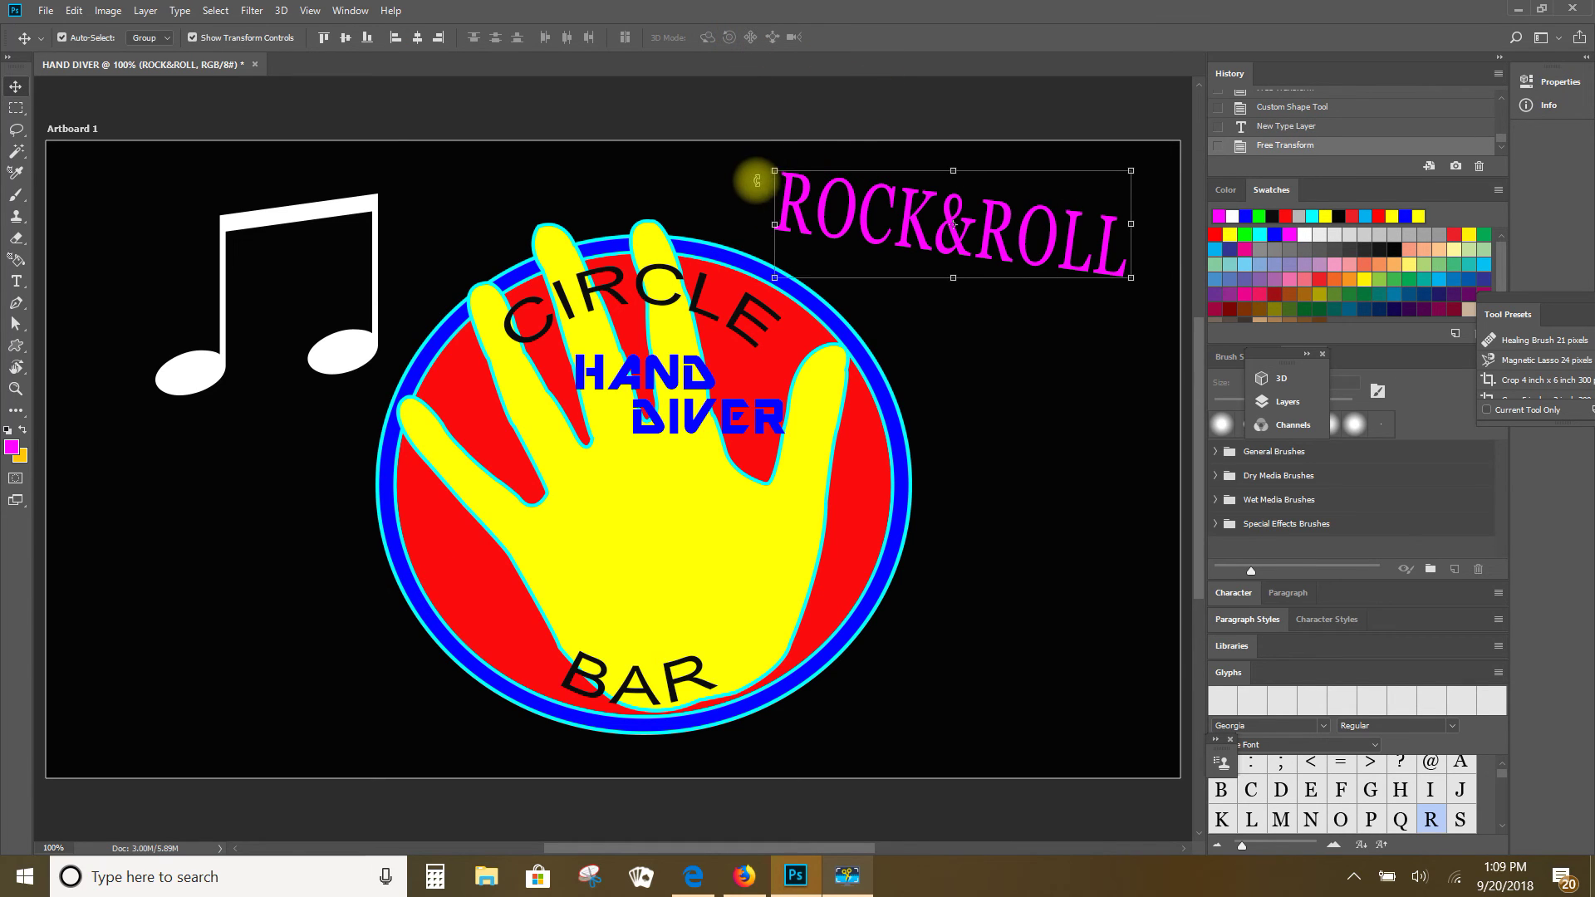
Rotate ROCK&ROLL about another 8.8° clockwise, move it left and down closer to the ring, and apply the transformation.
{"action": "left_click_drag", "start_coordinate": [758, 153], "coordinate": [765, 150]}
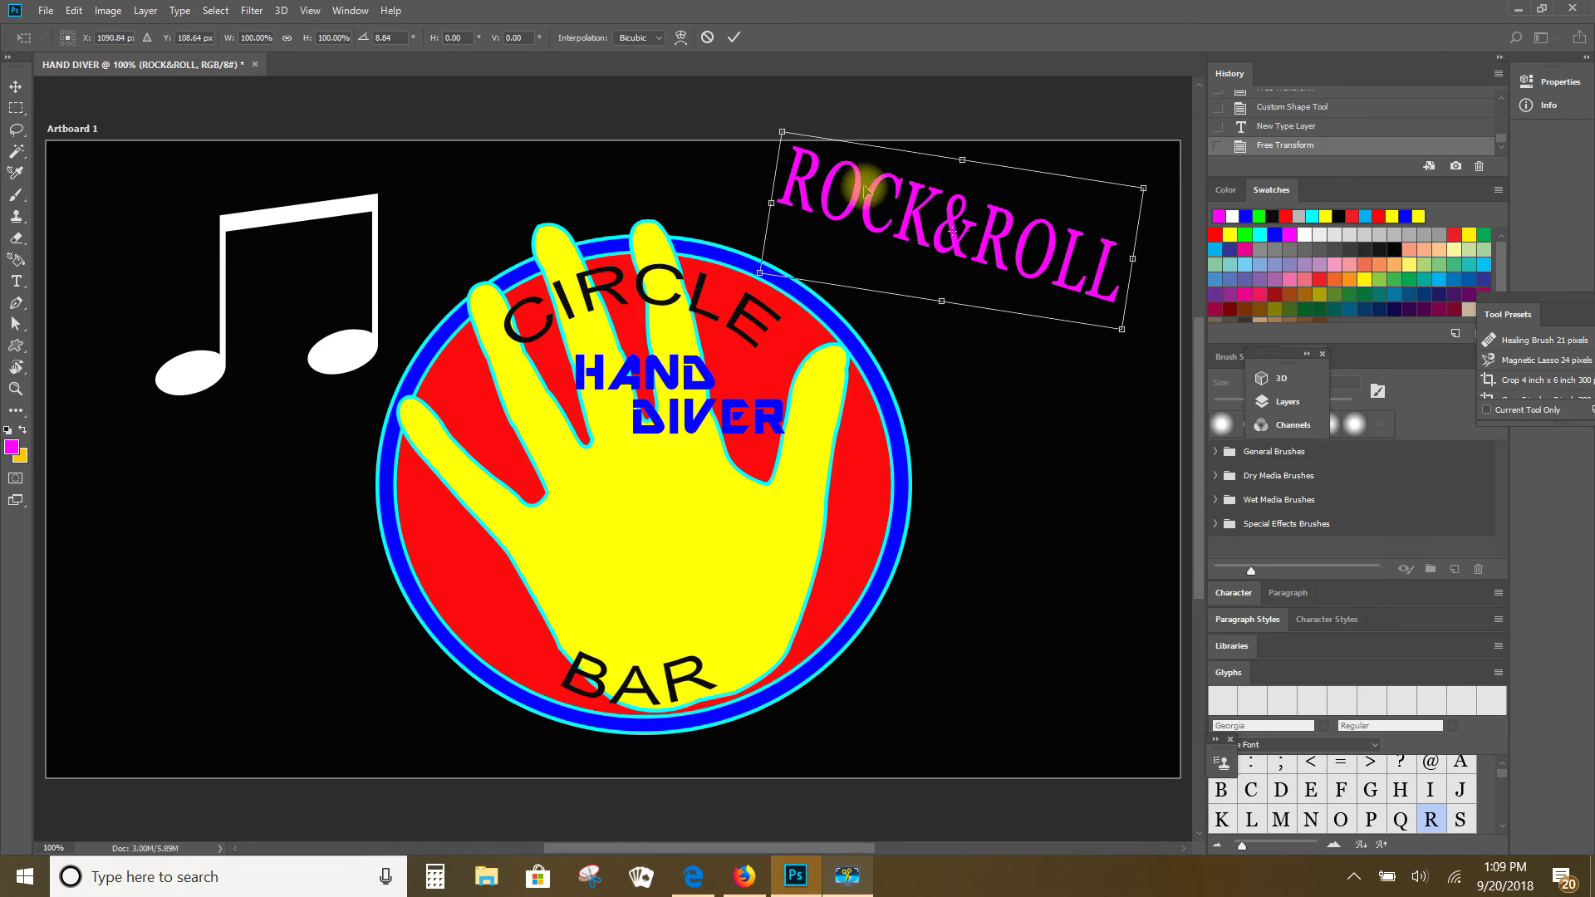
{"action": "left_click_drag", "start_coordinate": [917, 219], "coordinate": [880, 242]}
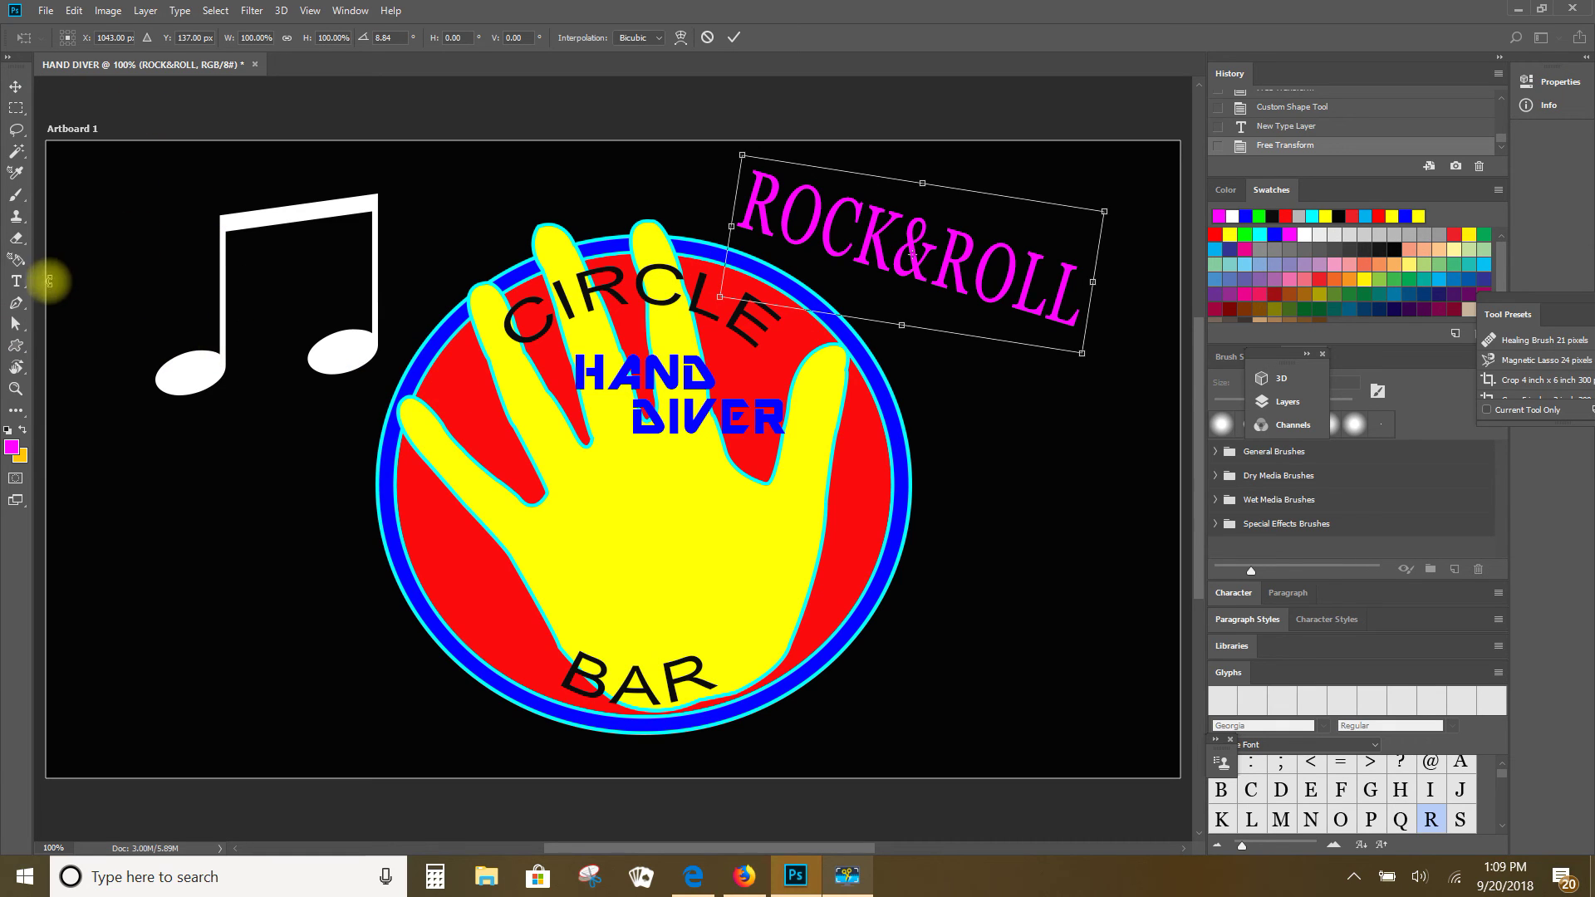
{"action": "left_click", "coordinate": [16, 281]}
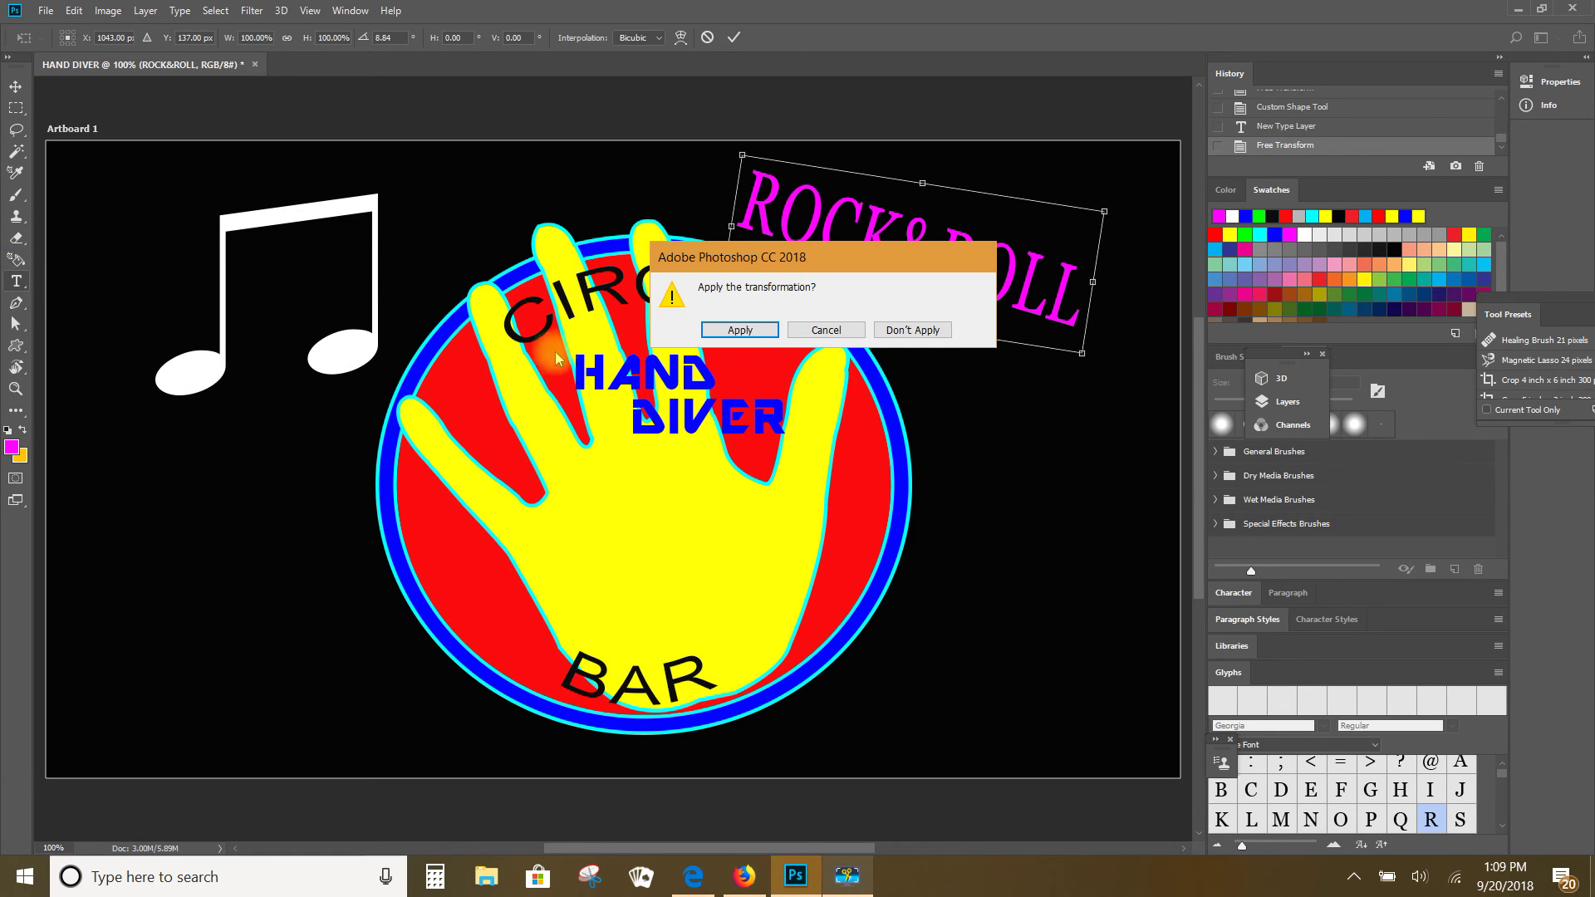
{"action": "left_click", "coordinate": [735, 330]}
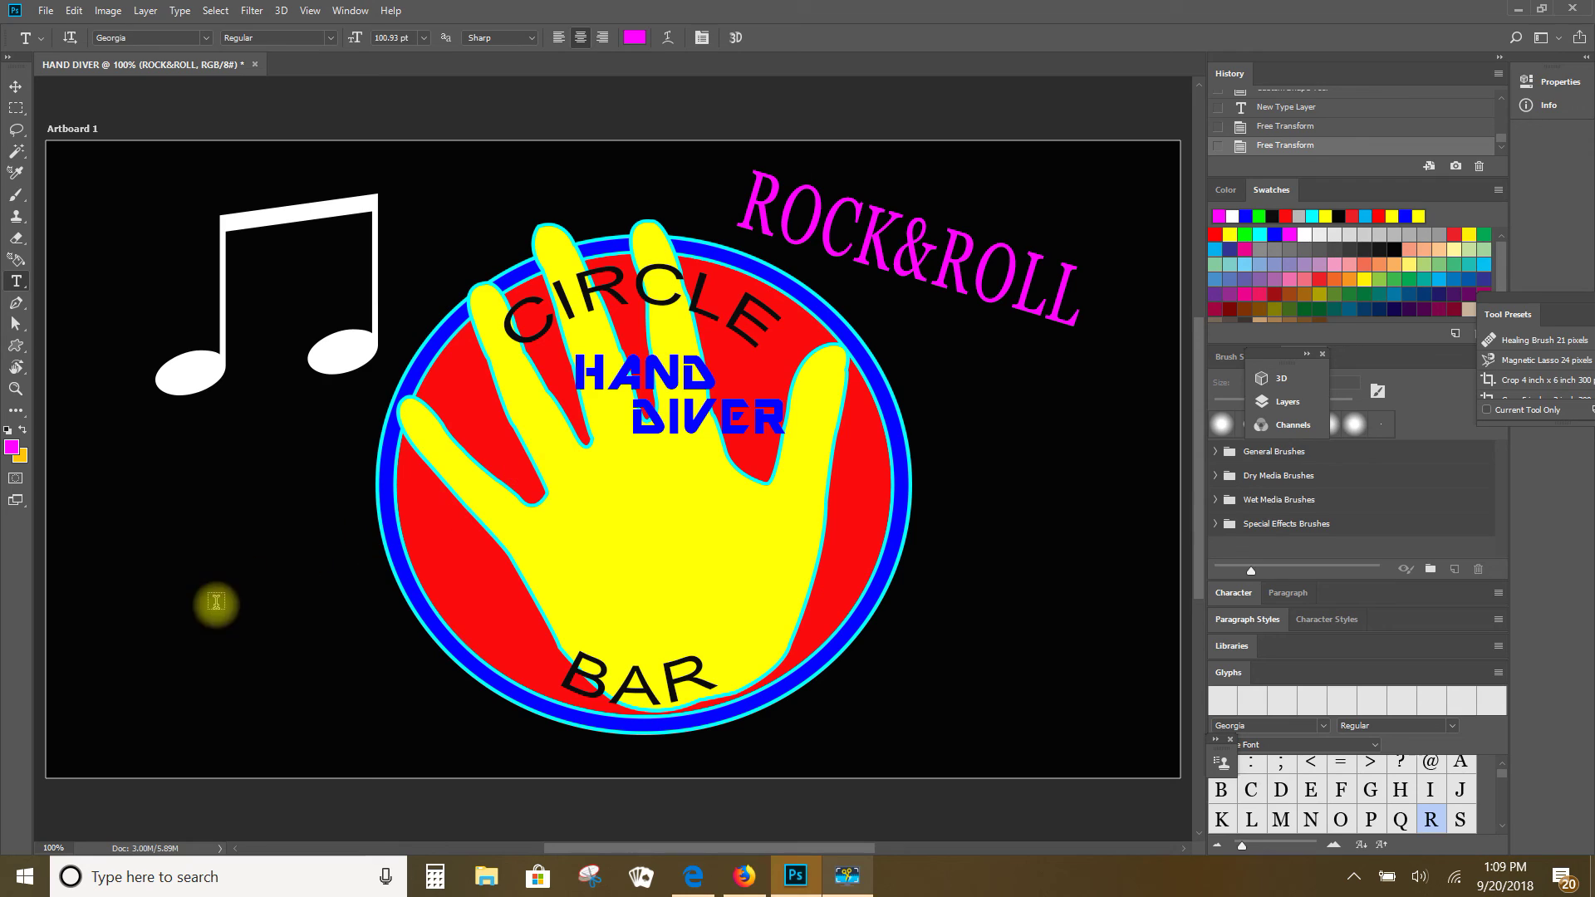
Add the magenta Georgia text SEPTEMBER at 66.12 pt below the music notes, shifting it right to fit within the artboard.
{"action": "left_click", "coordinate": [131, 566]}
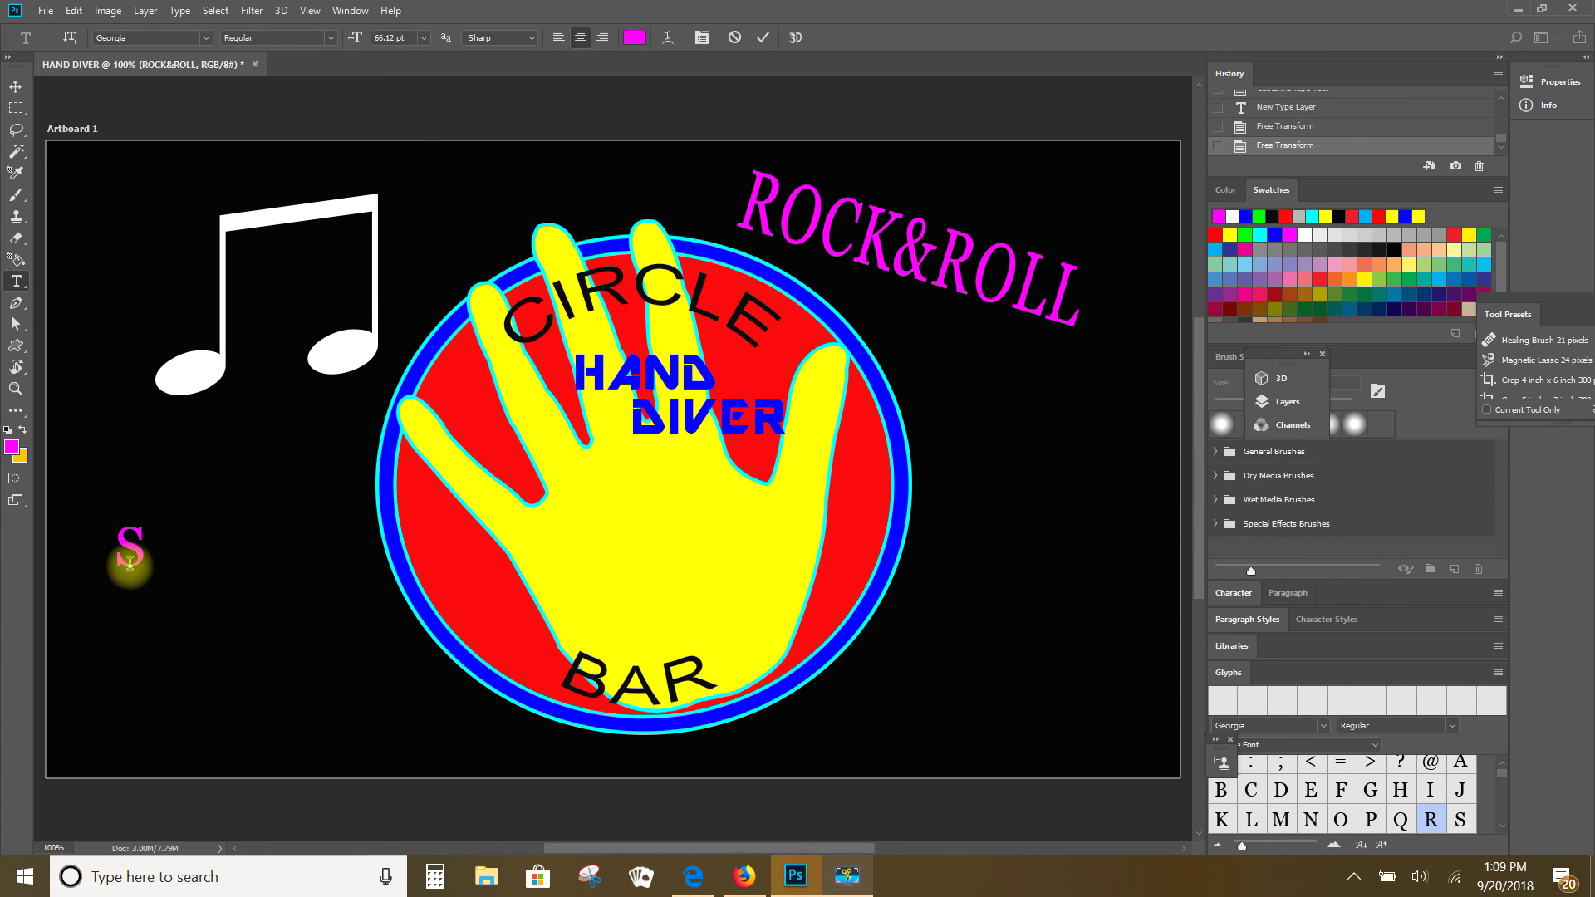
{"action": "type", "text": "SEP"}
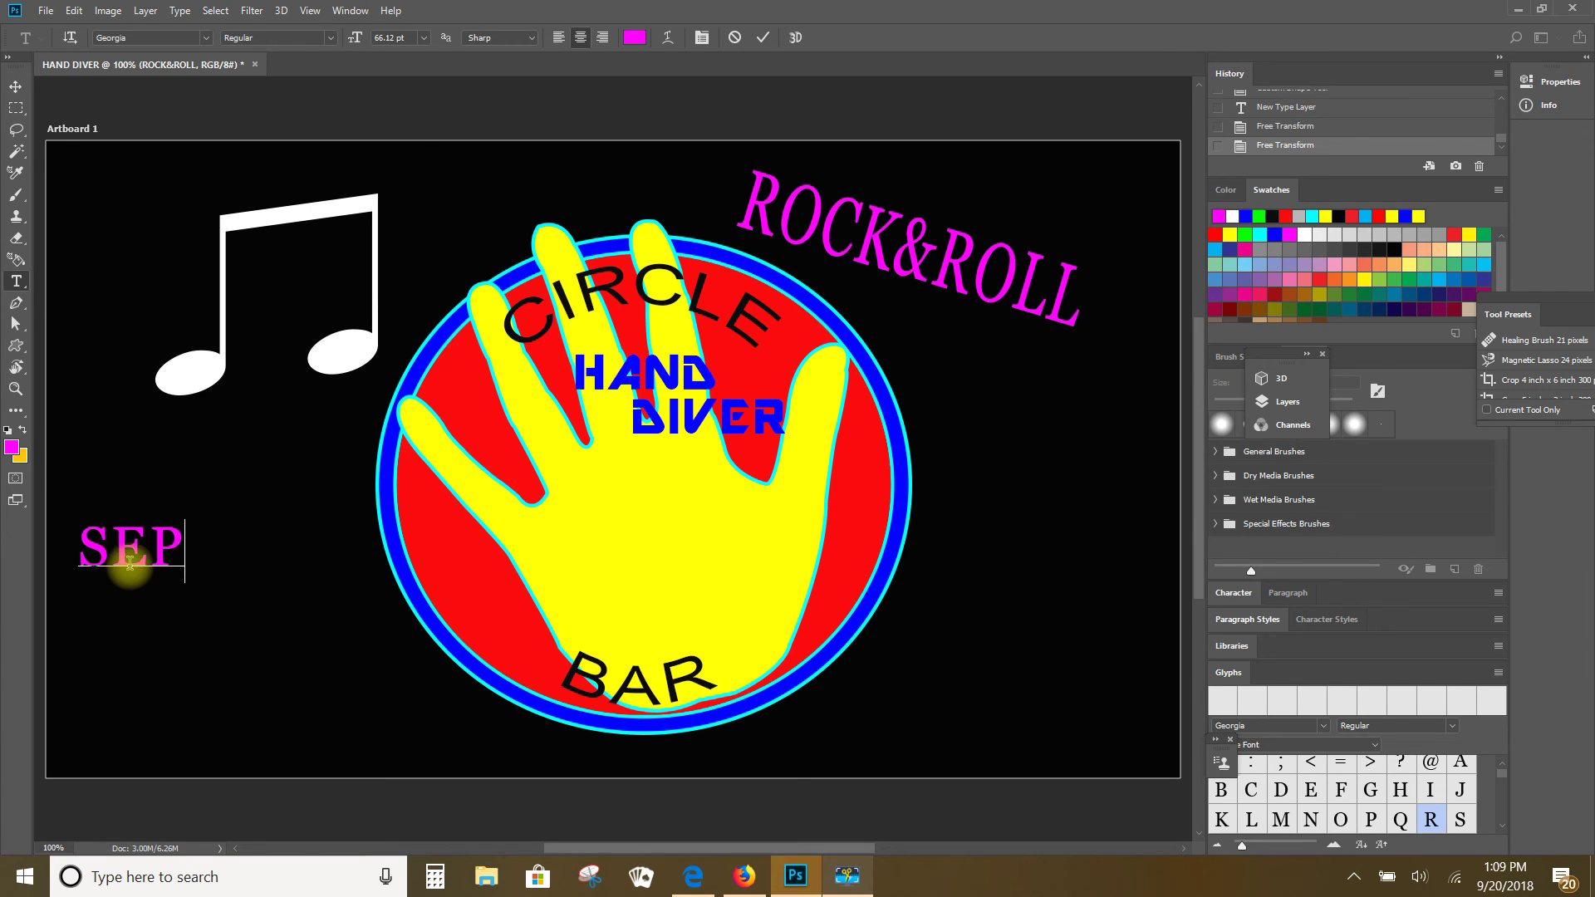
{"action": "type", "text": "TEMBER"}
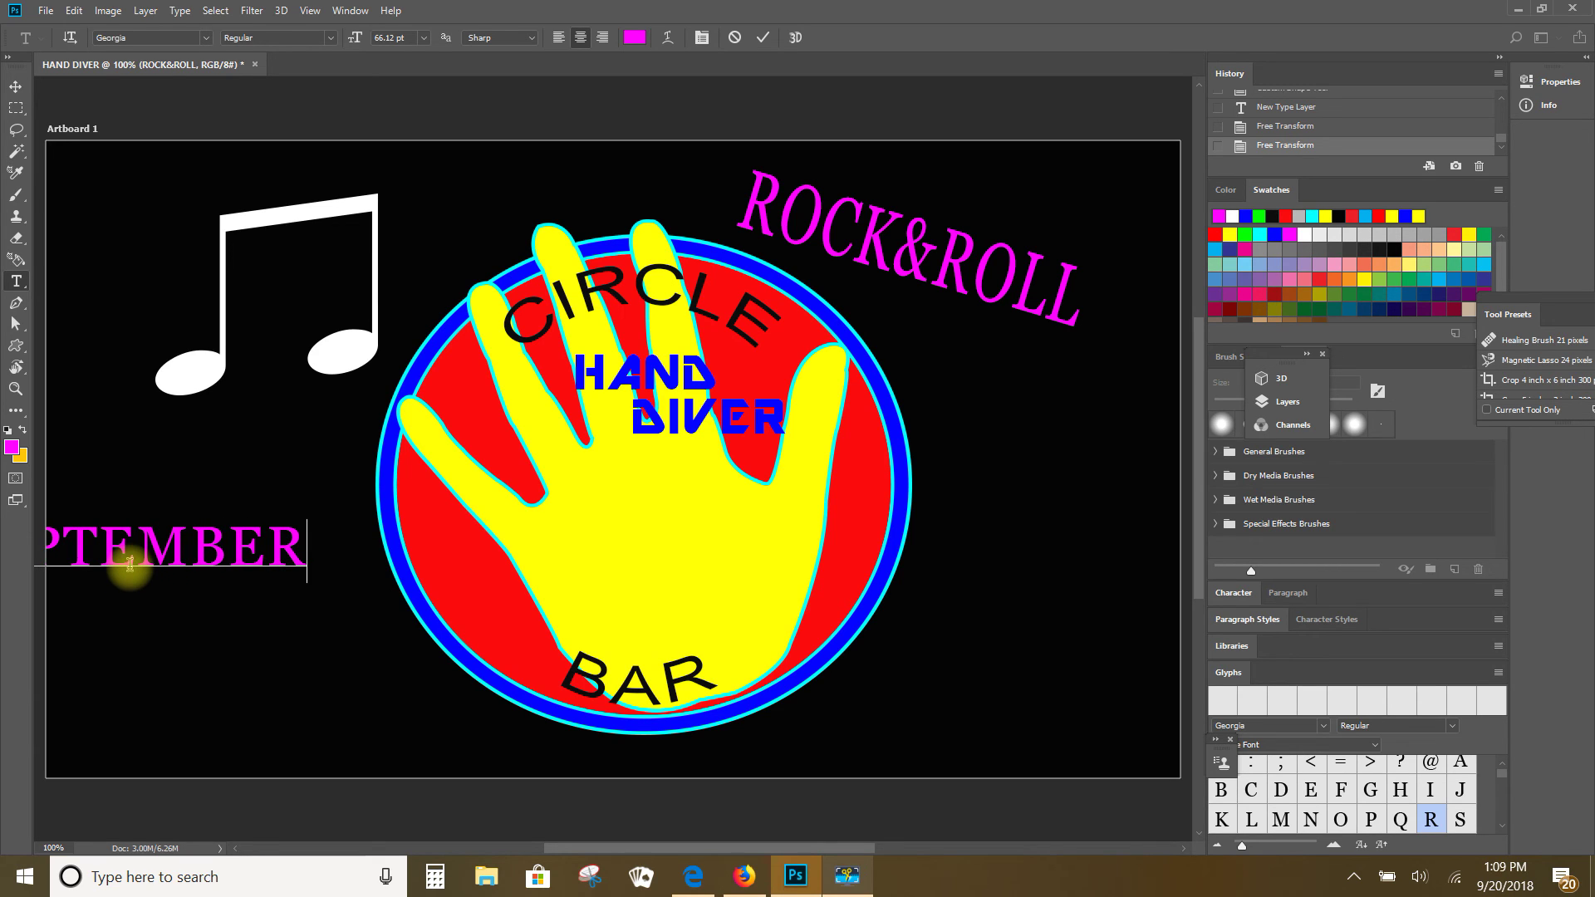
{"action": "left_click_drag", "start_coordinate": [142, 595], "coordinate": [290, 635]}
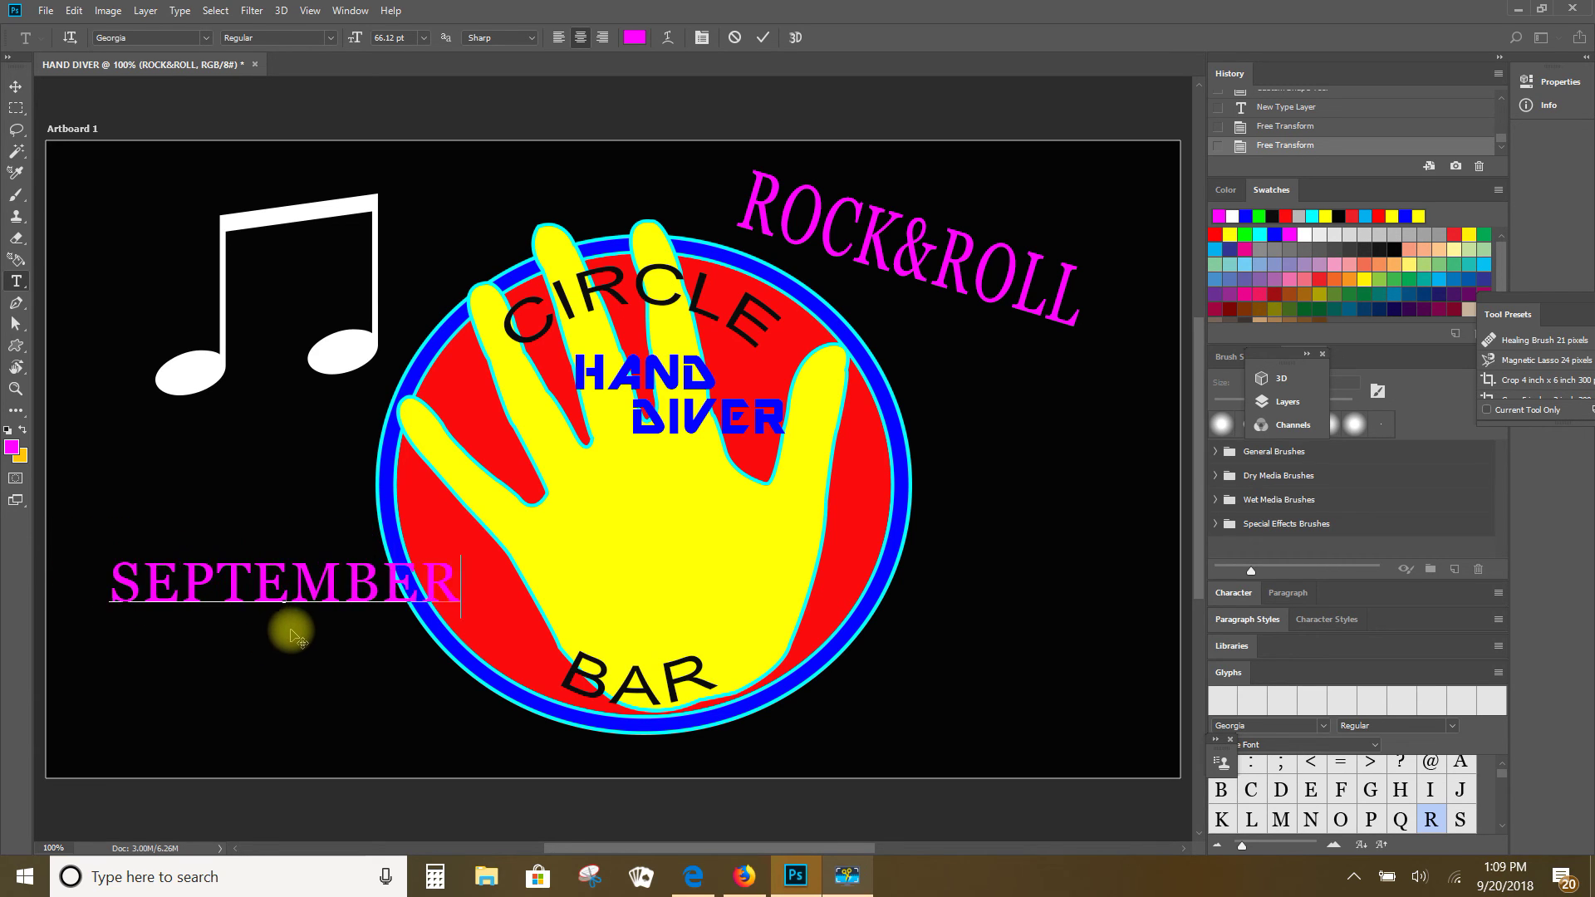
{"action": "left_click", "coordinate": [242, 676]}
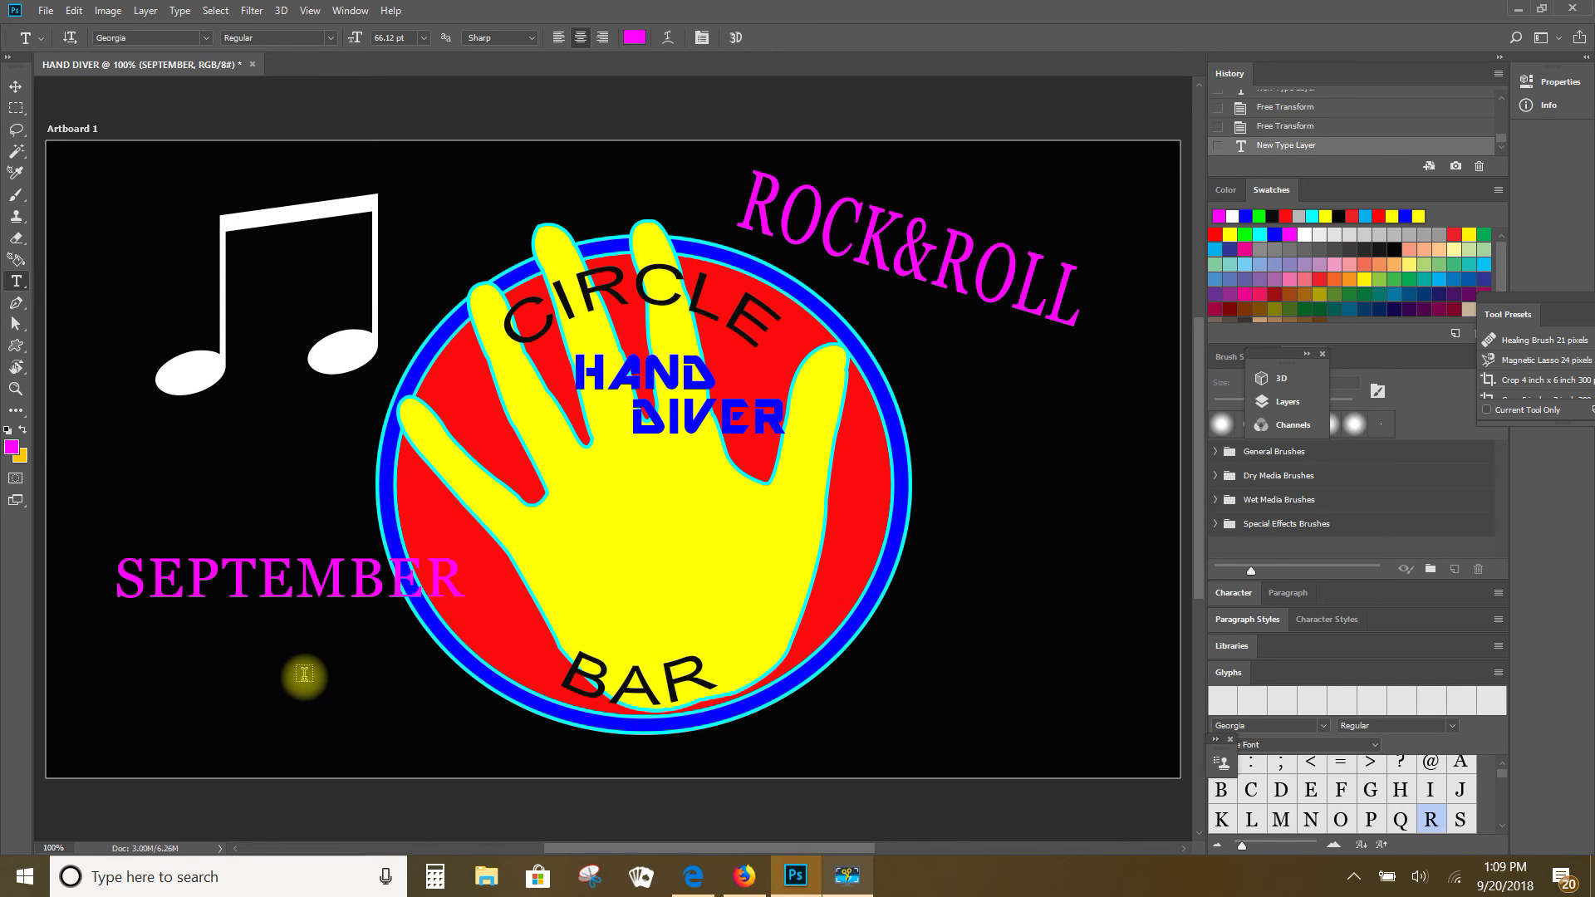
Add the text 20TH 2018 with a superscript TH as a separate layer and move it closer beneath SEPTEMBER.
{"action": "left_click", "coordinate": [272, 665]}
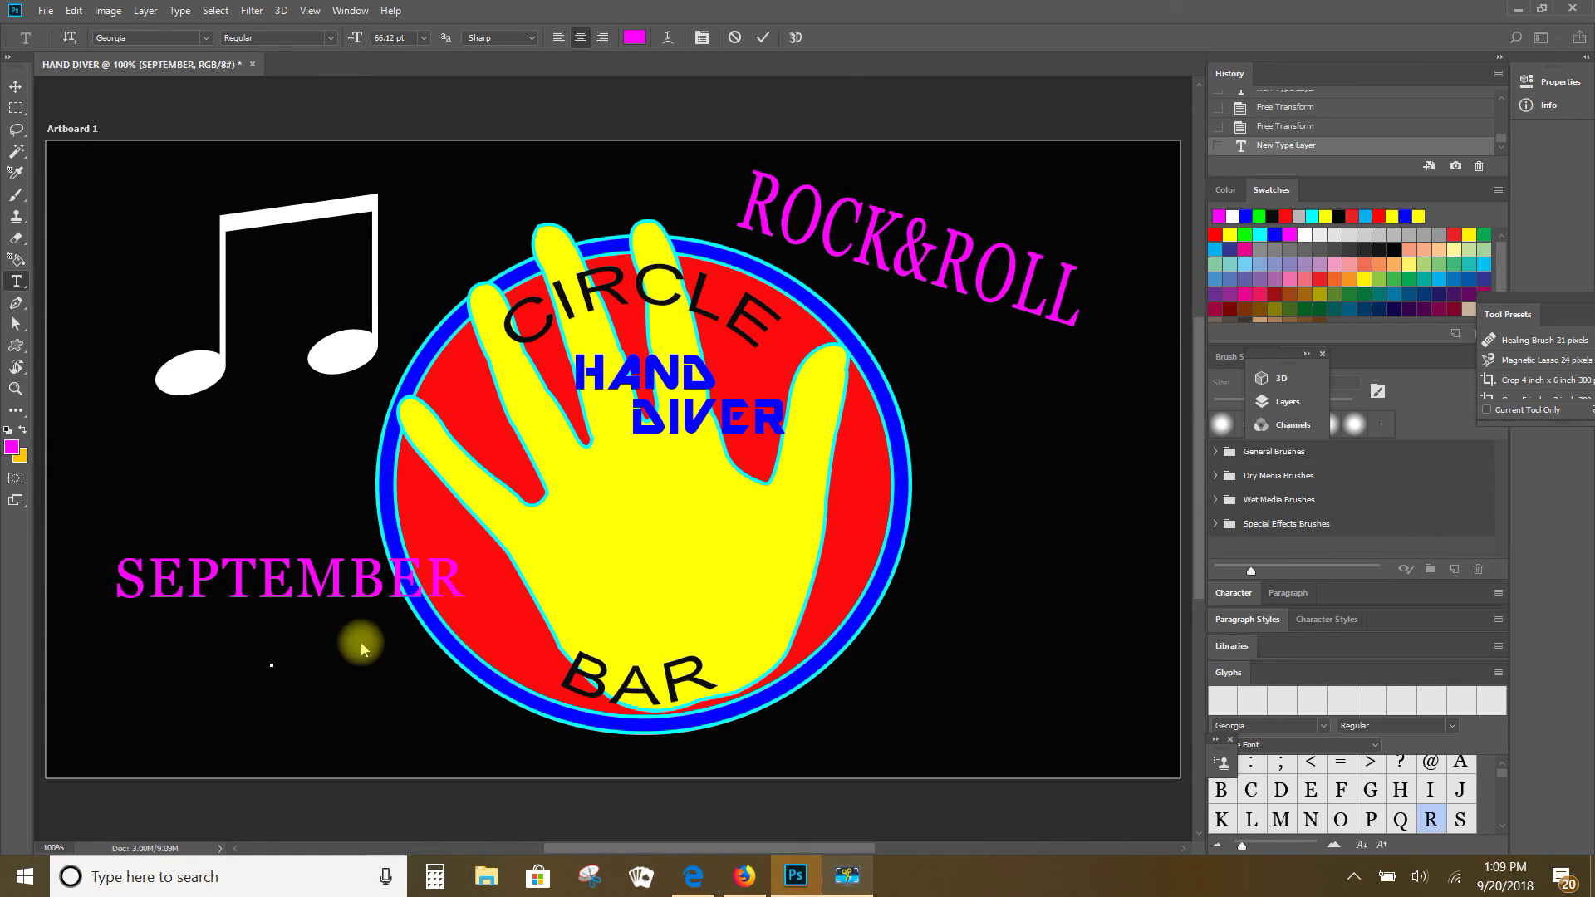
{"action": "type", "text": "20"}
{"action": "left_click", "coordinate": [1246, 591]}
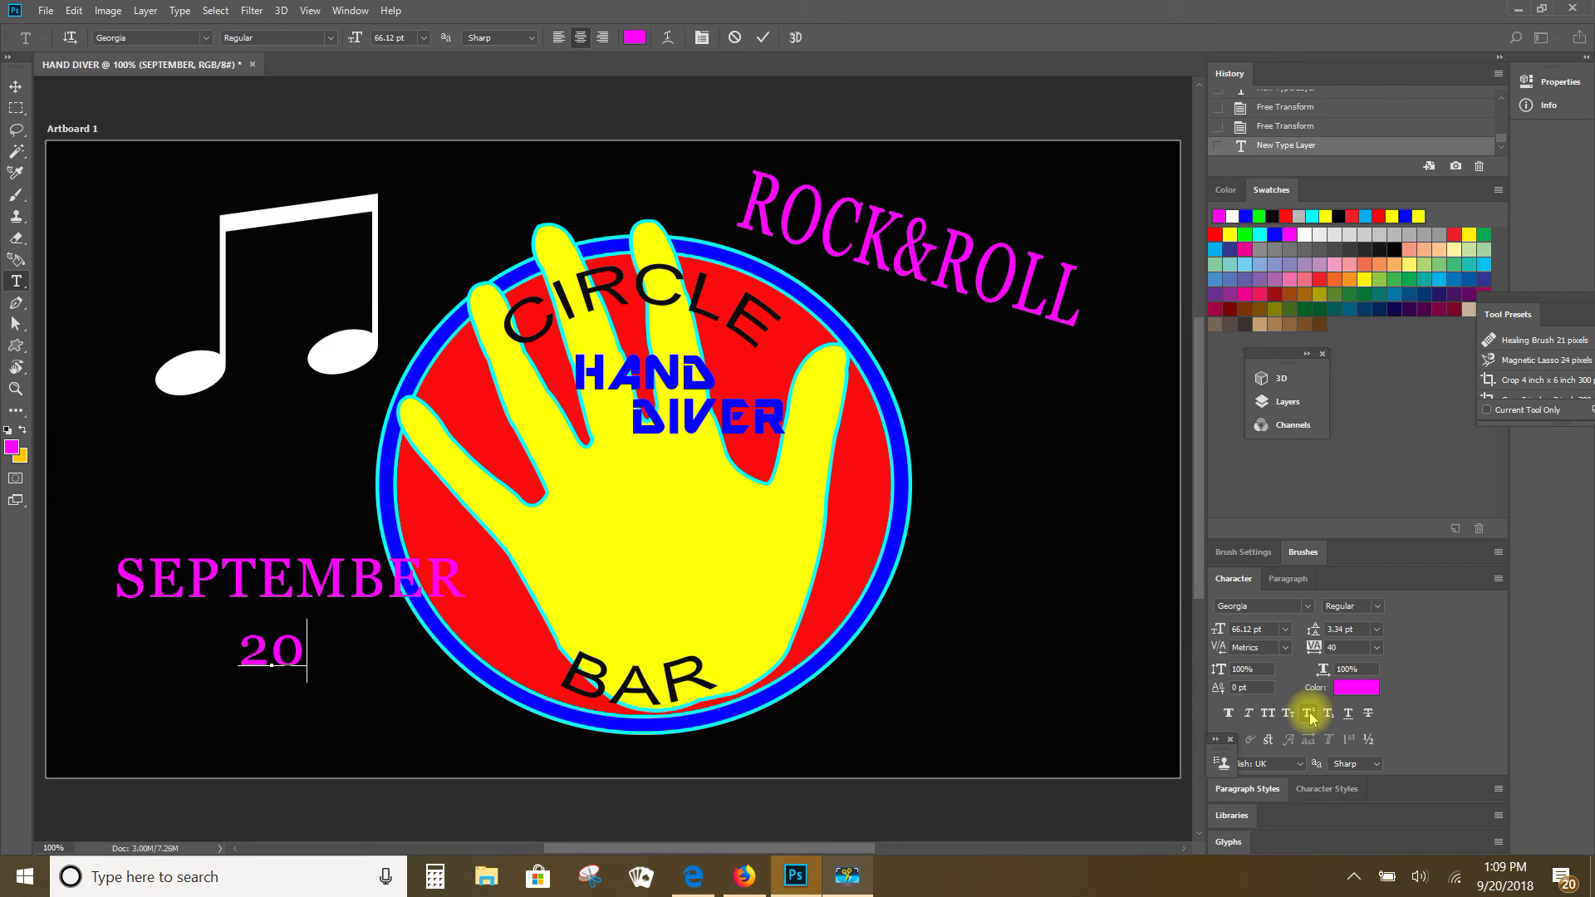
{"action": "type", "text": "TH"}
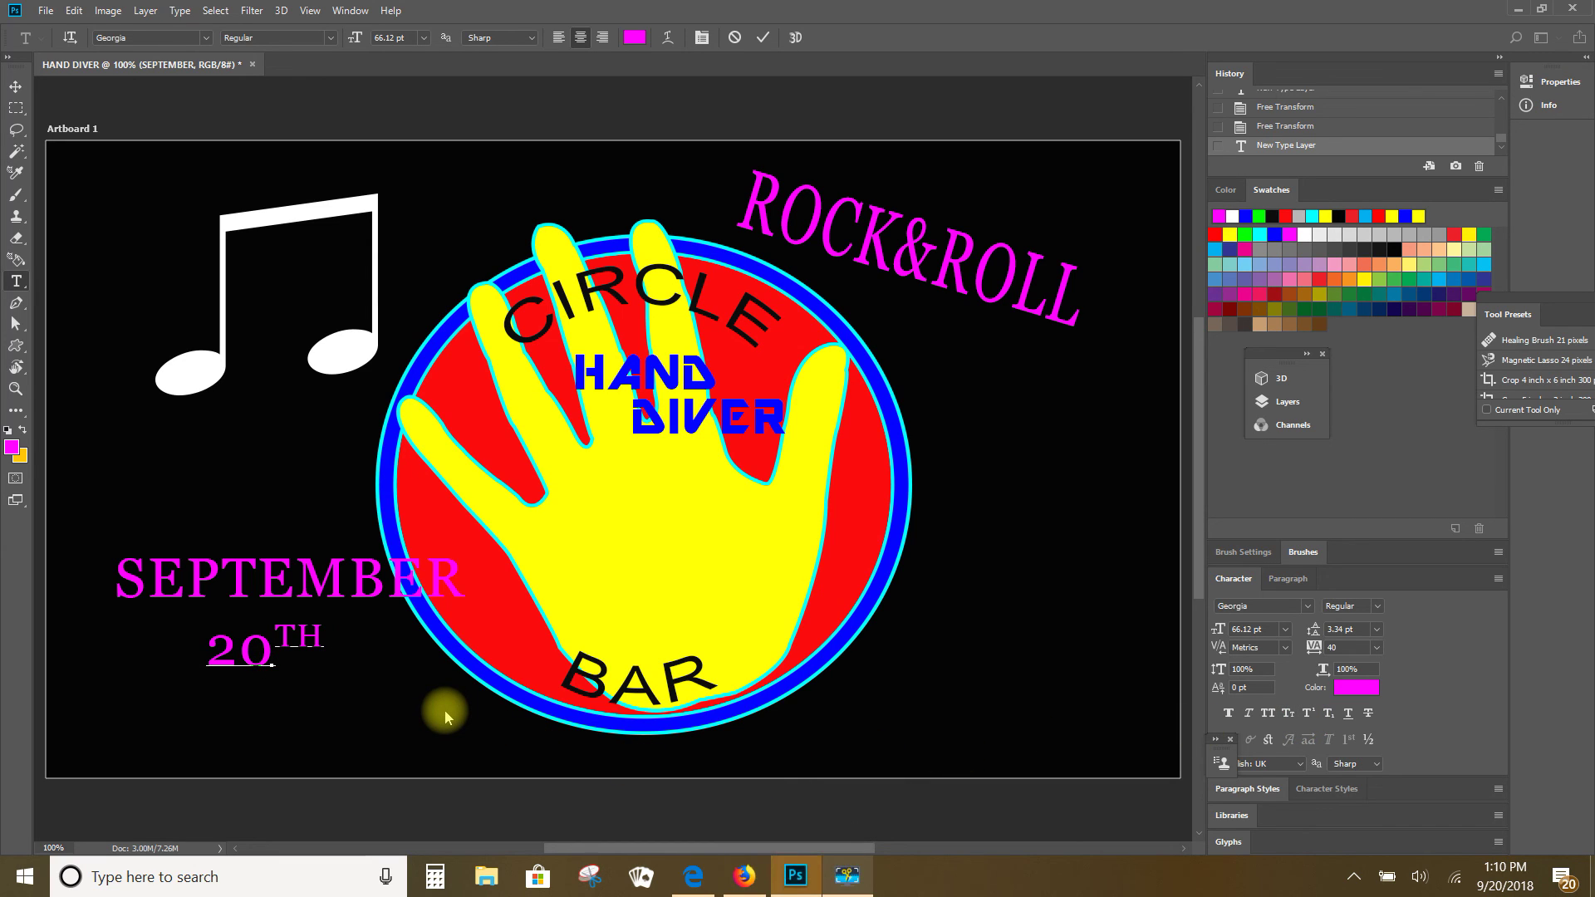
{"action": "type", "text": " 201"}
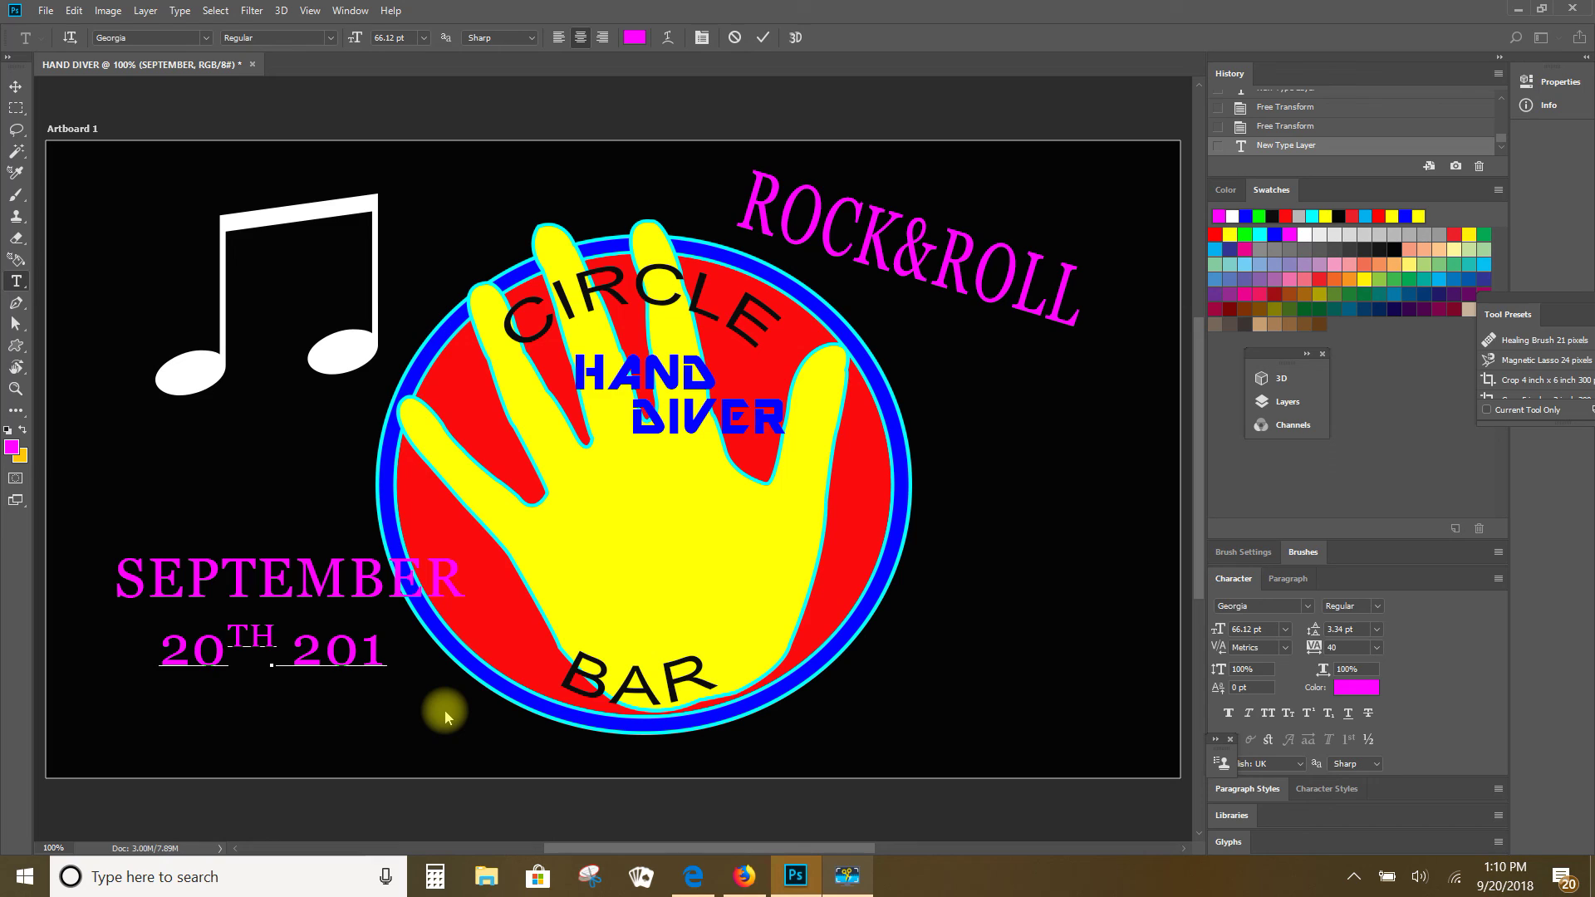
{"action": "type", "text": "8"}
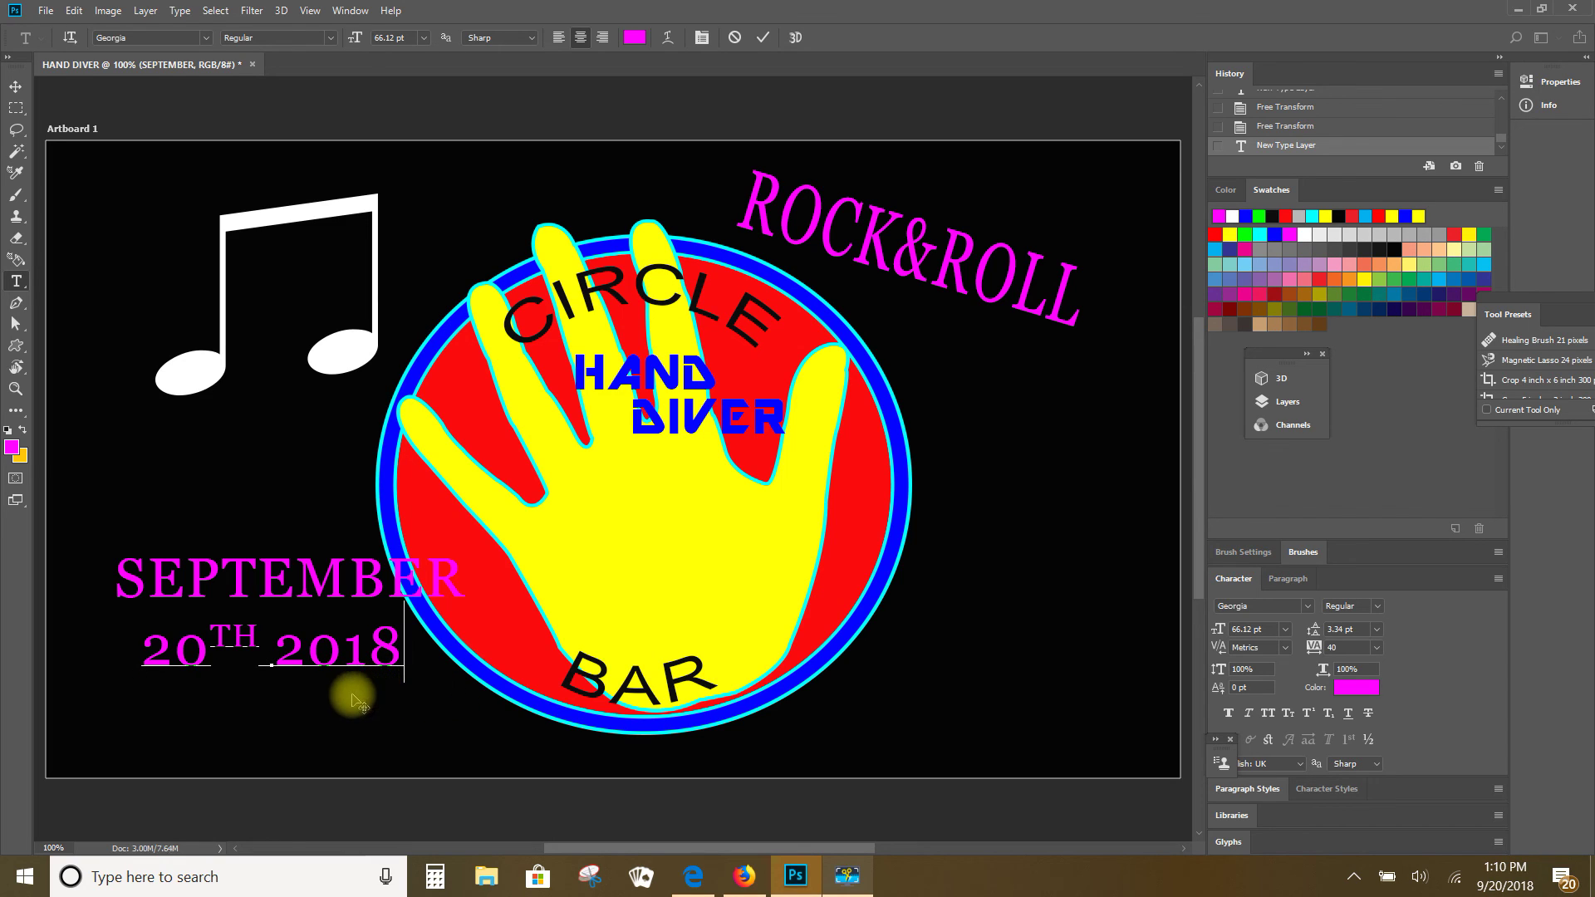
{"action": "left_click_drag", "start_coordinate": [352, 698], "coordinate": [388, 685]}
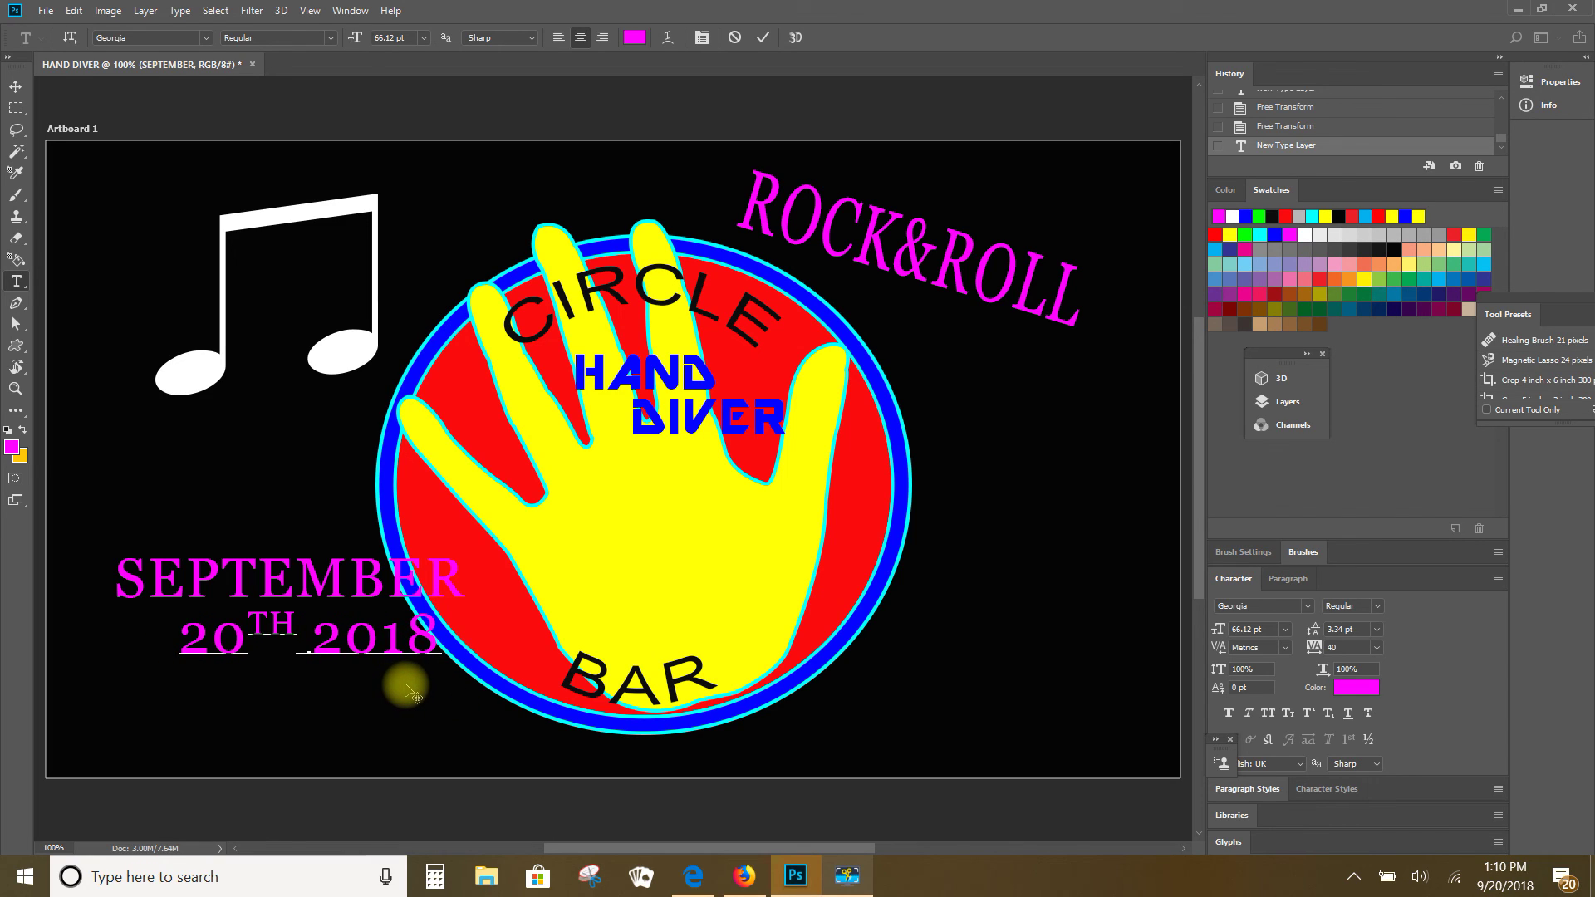
{"action": "left_click", "coordinate": [943, 598]}
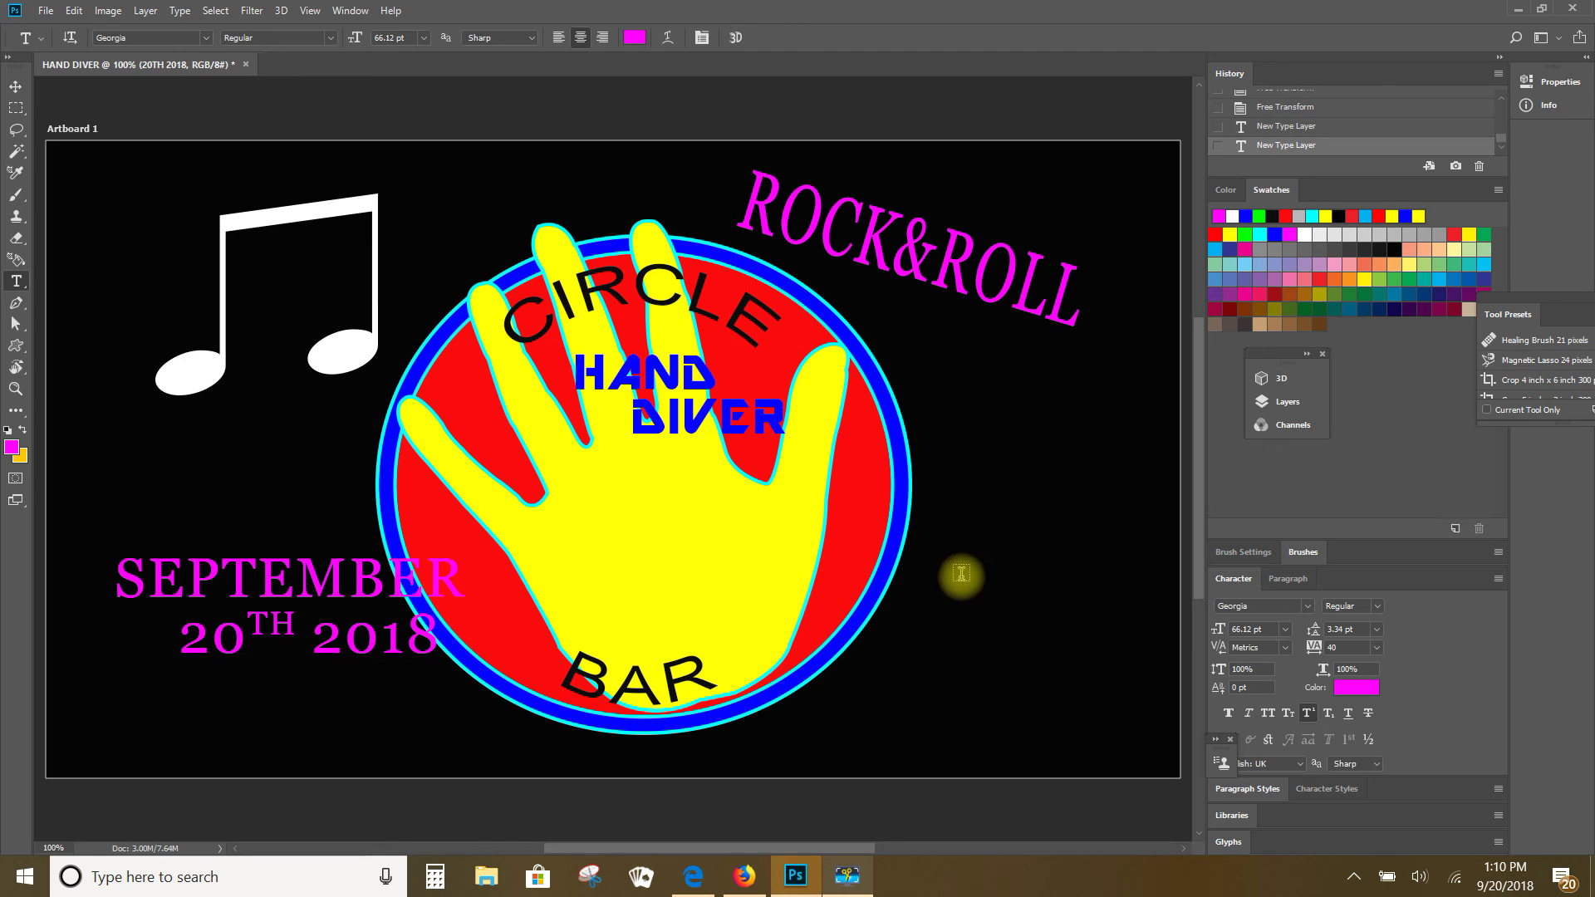
Add the magenta Georgia text DOORS TRIBUTE at 66.12 pt beside the lower right part of the ring.
{"action": "left_click", "coordinate": [943, 582]}
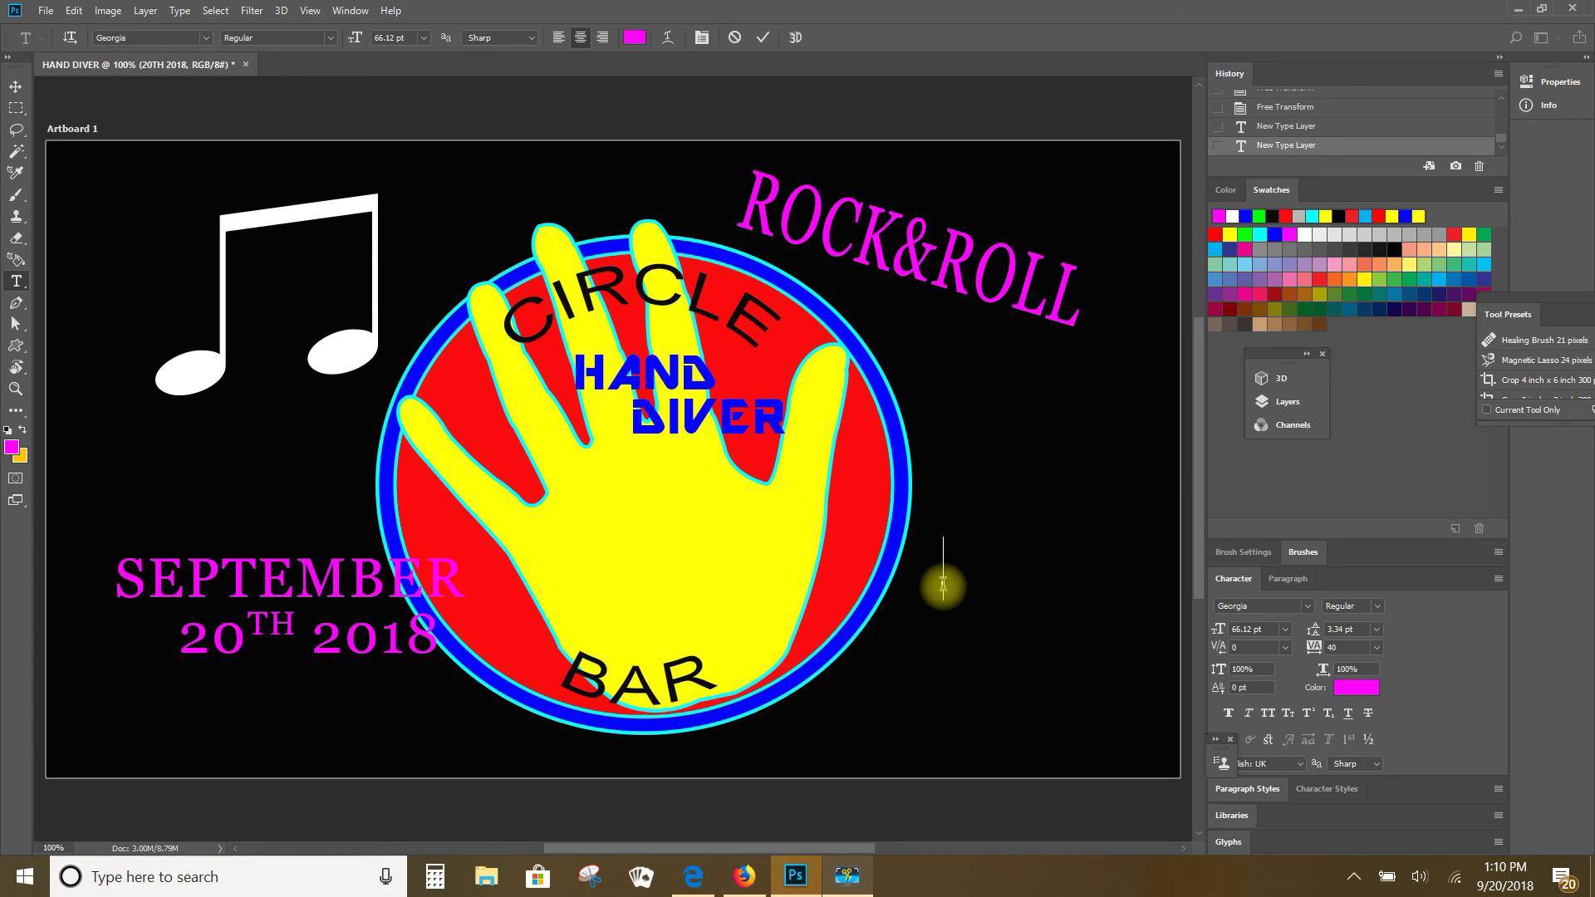
{"action": "type", "text": "DOORS"}
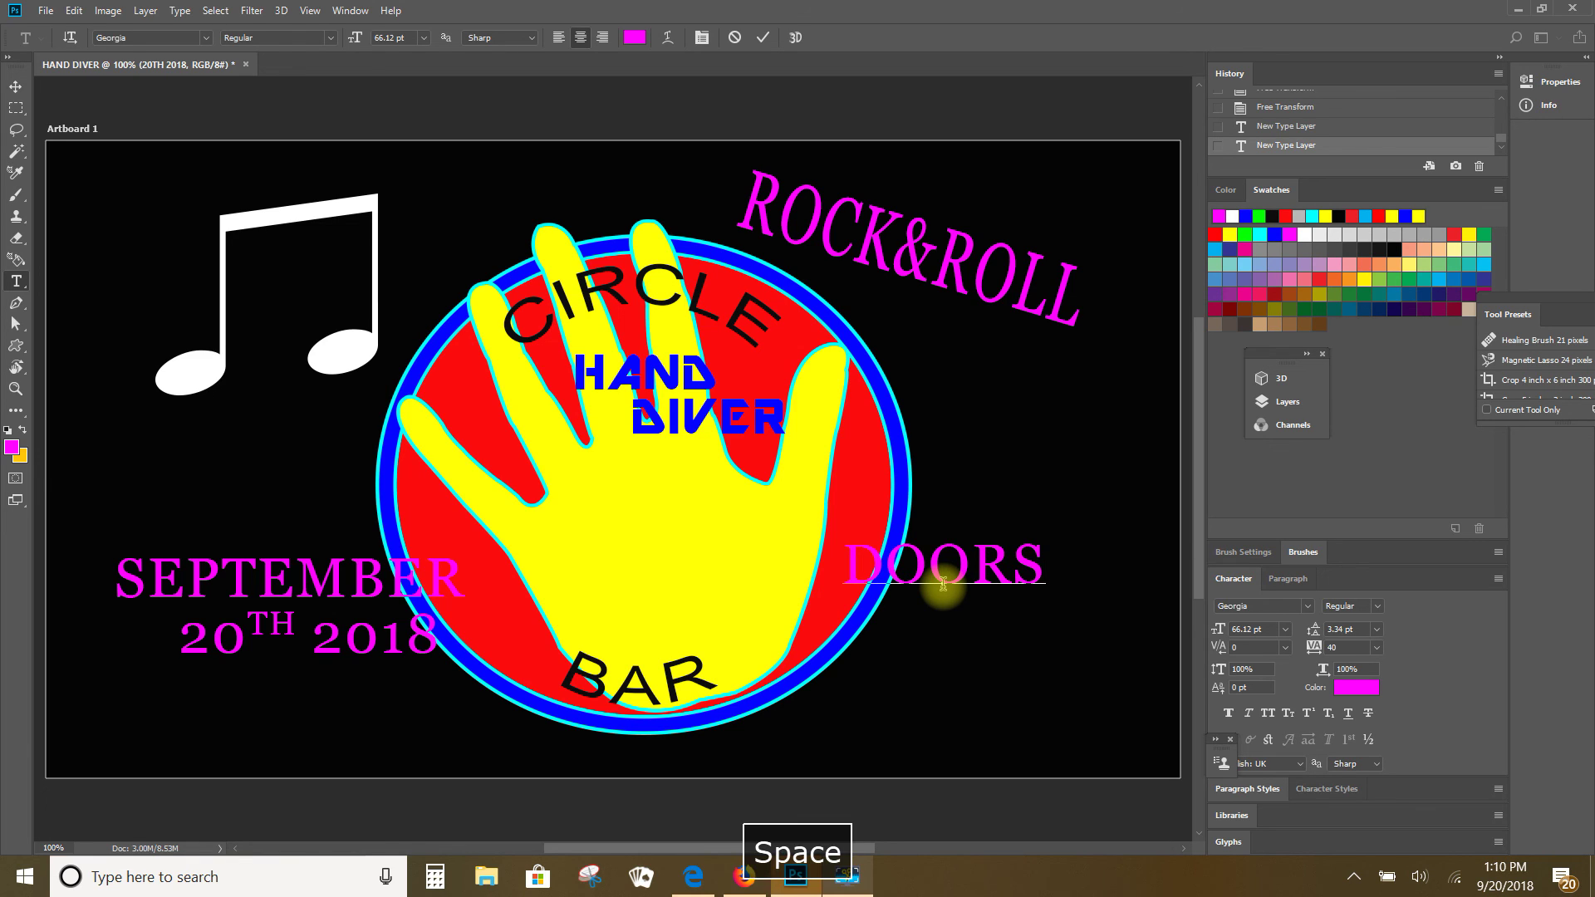
{"action": "type", "text": " TRI"}
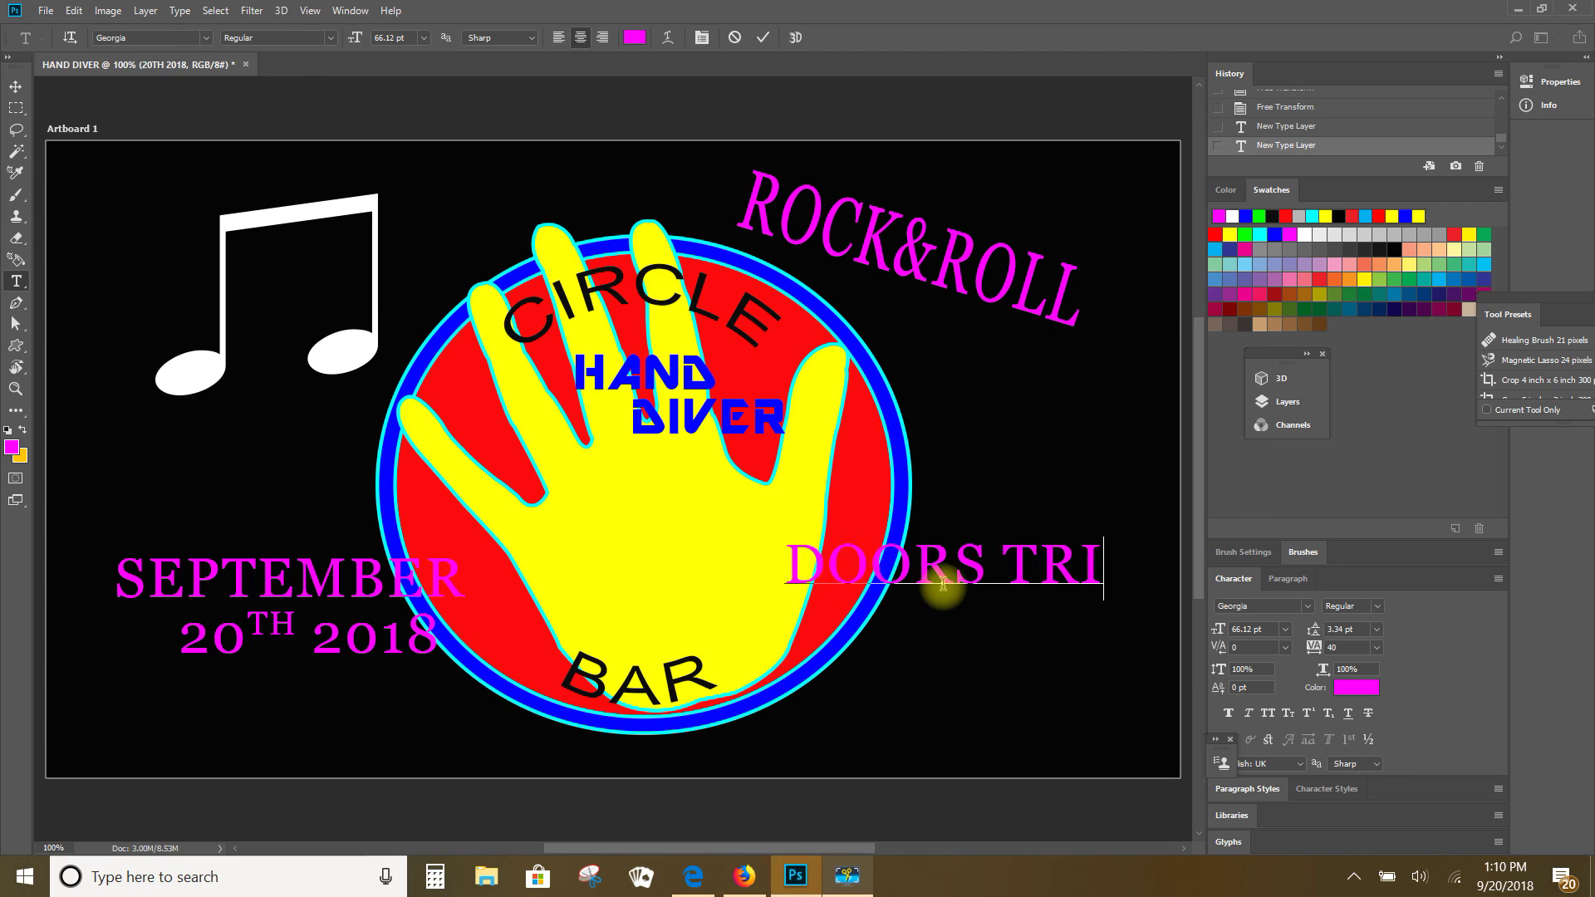
{"action": "type", "text": "BUTE"}
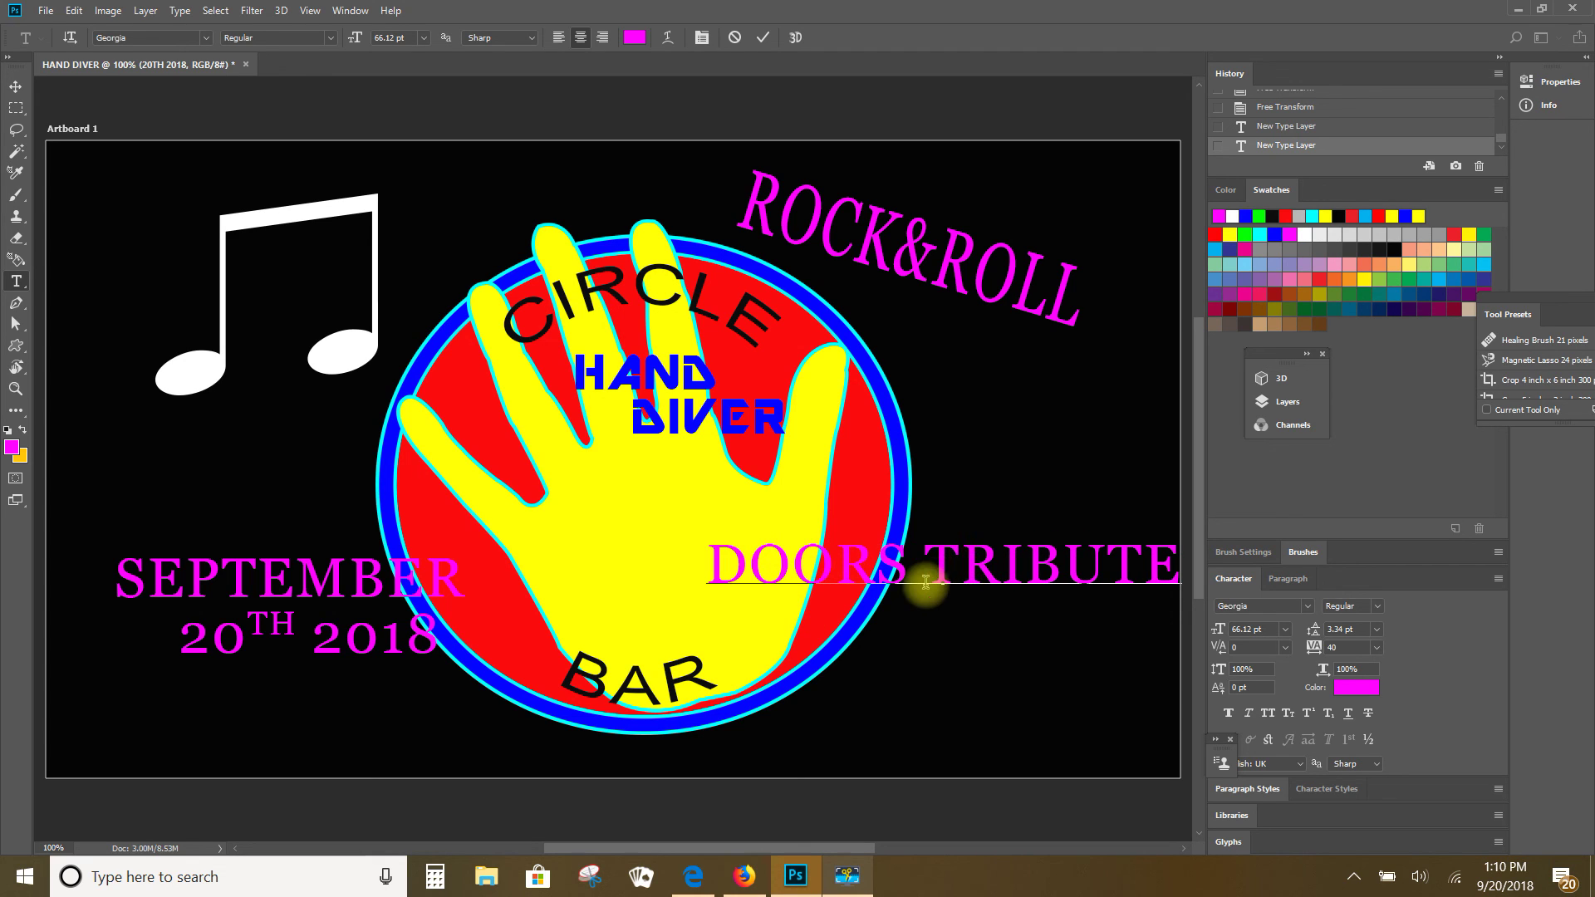
Shorten the new text line to DOORS by removing TRIBUTE, and move it up and right, clear of the ring.
{"action": "key", "text": "Return"}
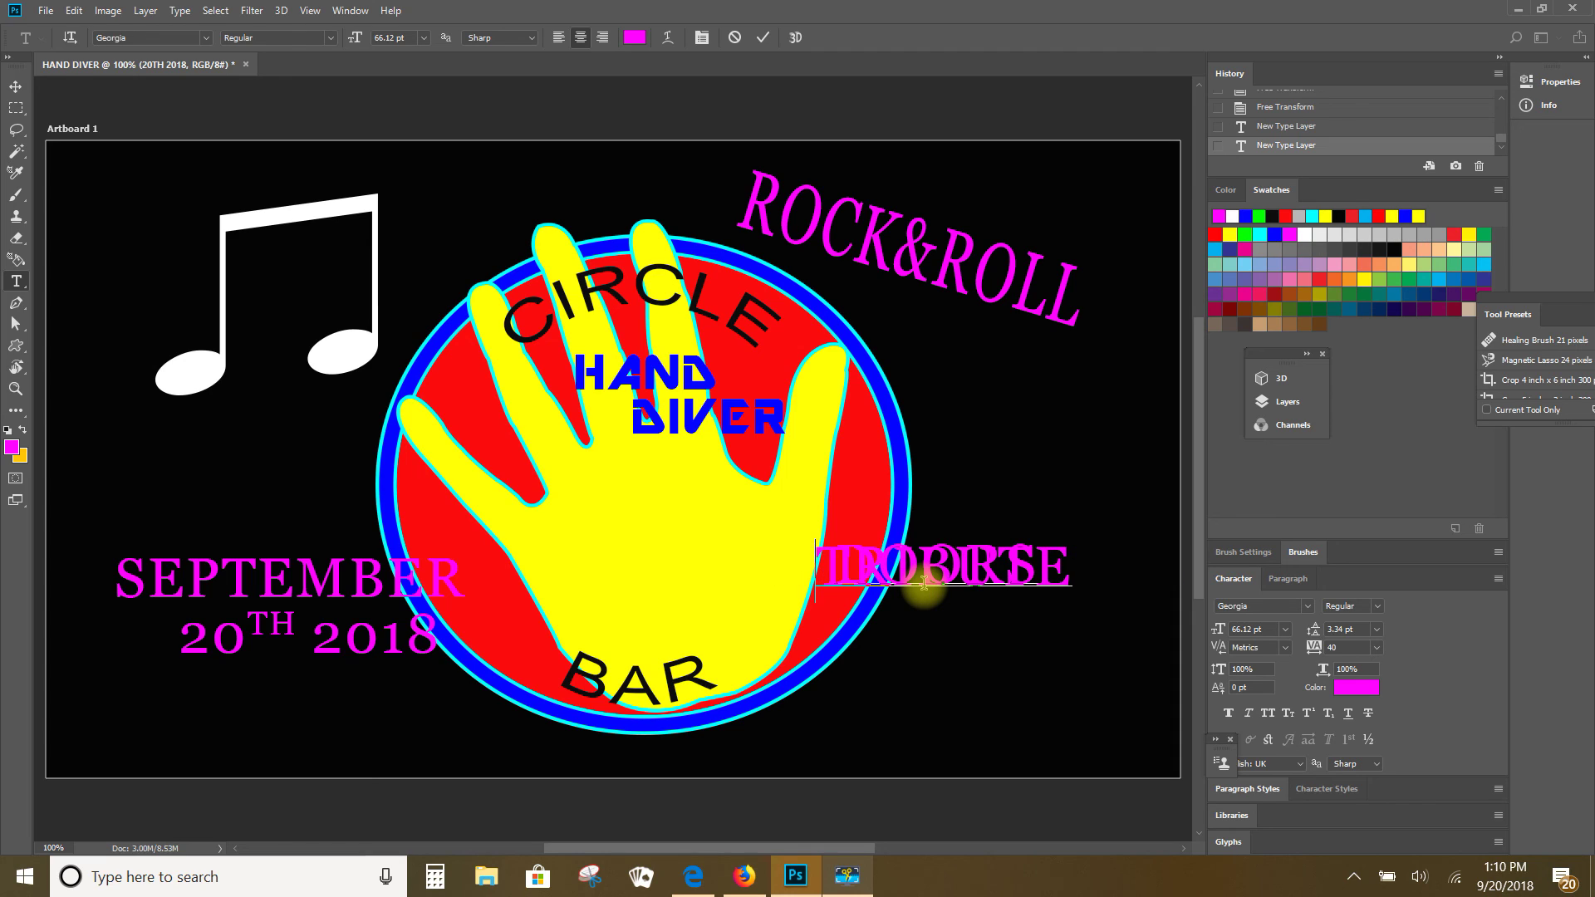
{"action": "key", "text": "BackSpace"}
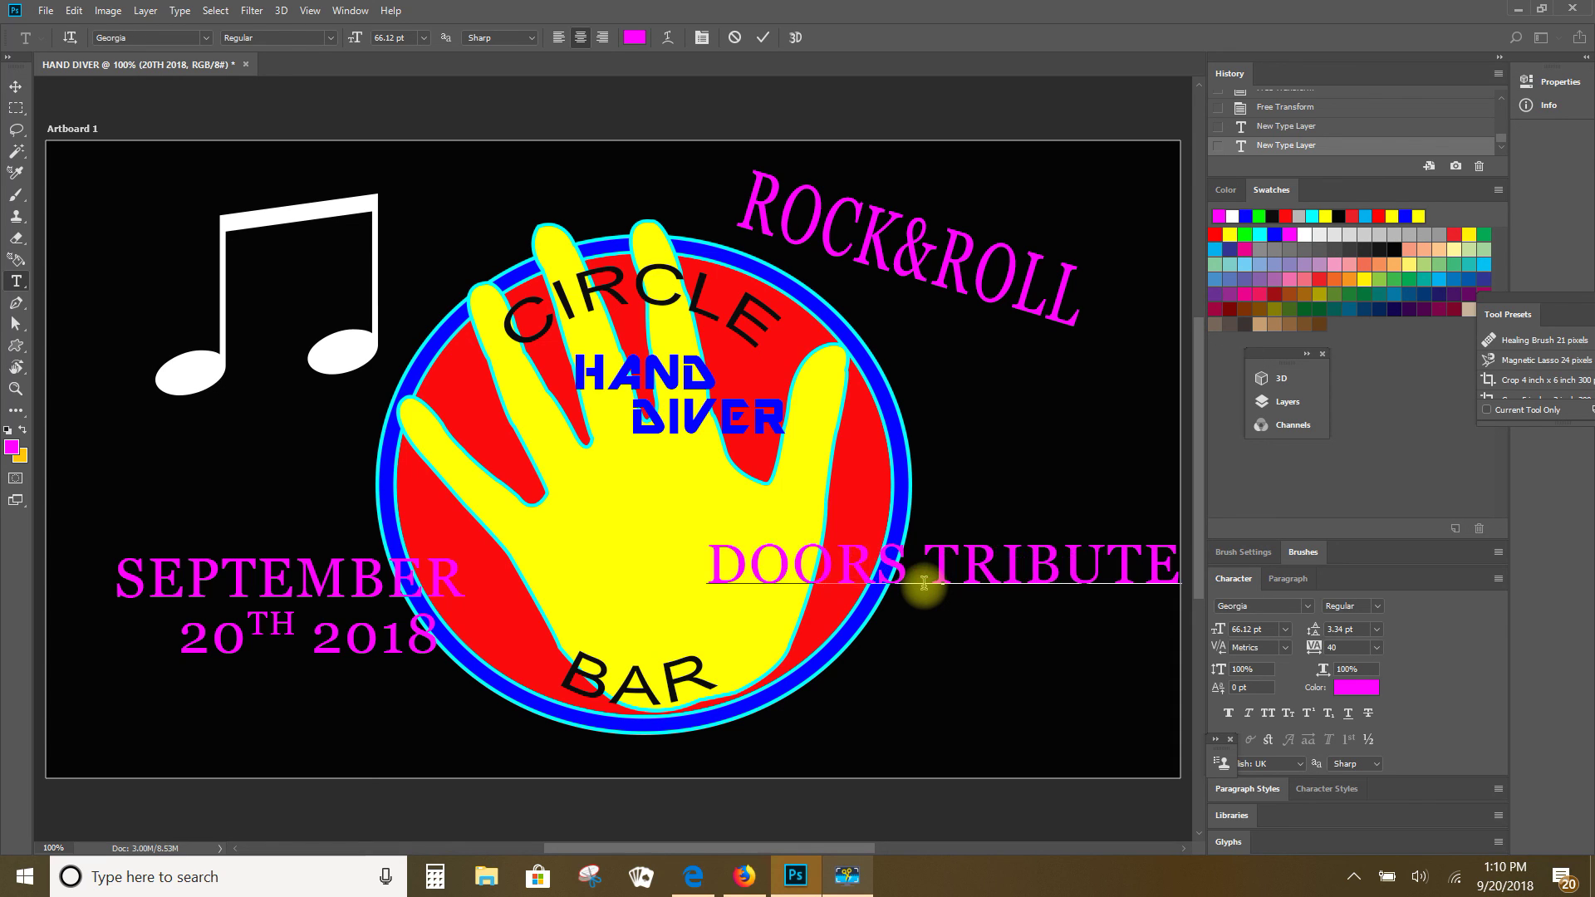
{"action": "key", "text": "Delete"}
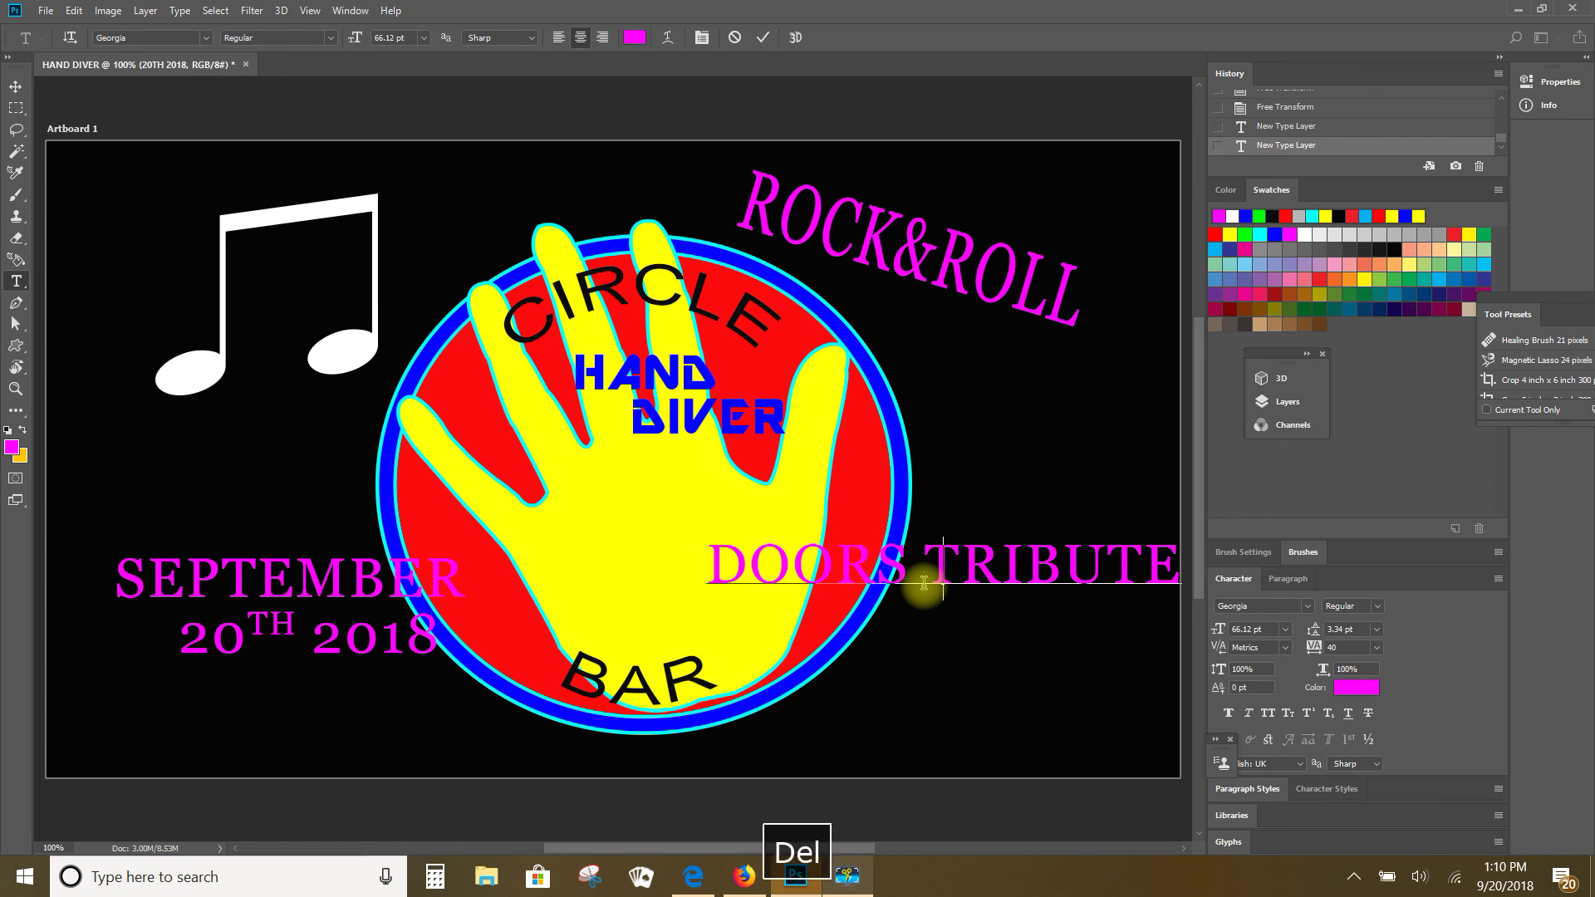
{"action": "key", "text": "Delete"}
{"action": "key", "text": "Delete"}
{"action": "key", "text": "Delete"}
{"action": "key", "text": "Delete"}
{"action": "key", "text": "Delete"}
{"action": "key", "text": "Delete"}
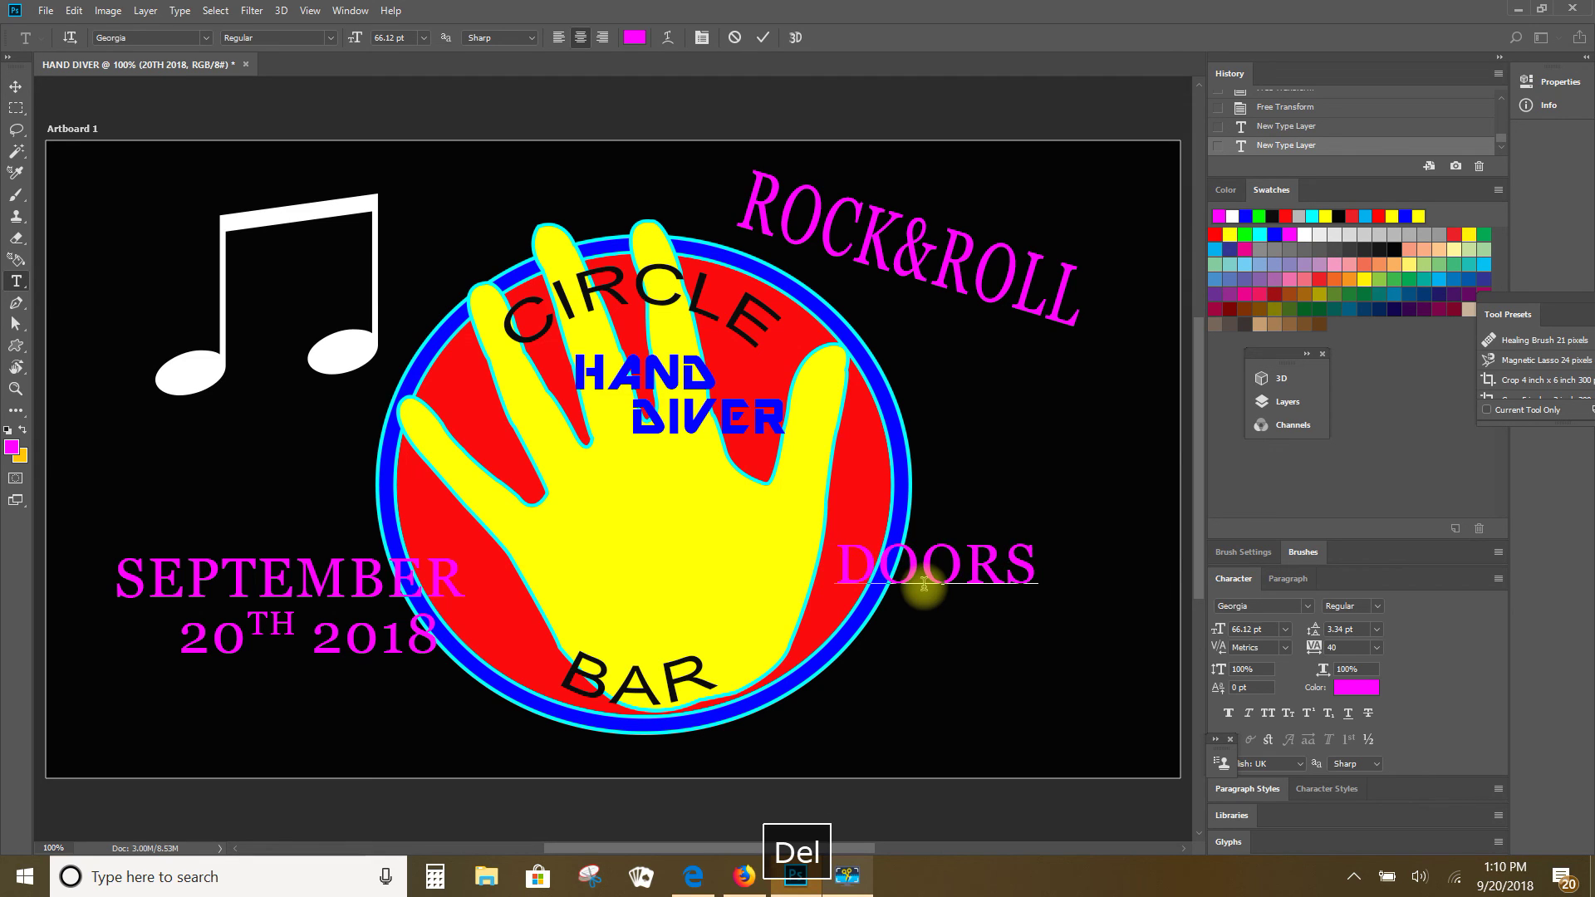
{"action": "left_click_drag", "start_coordinate": [1004, 602], "coordinate": [1020, 555]}
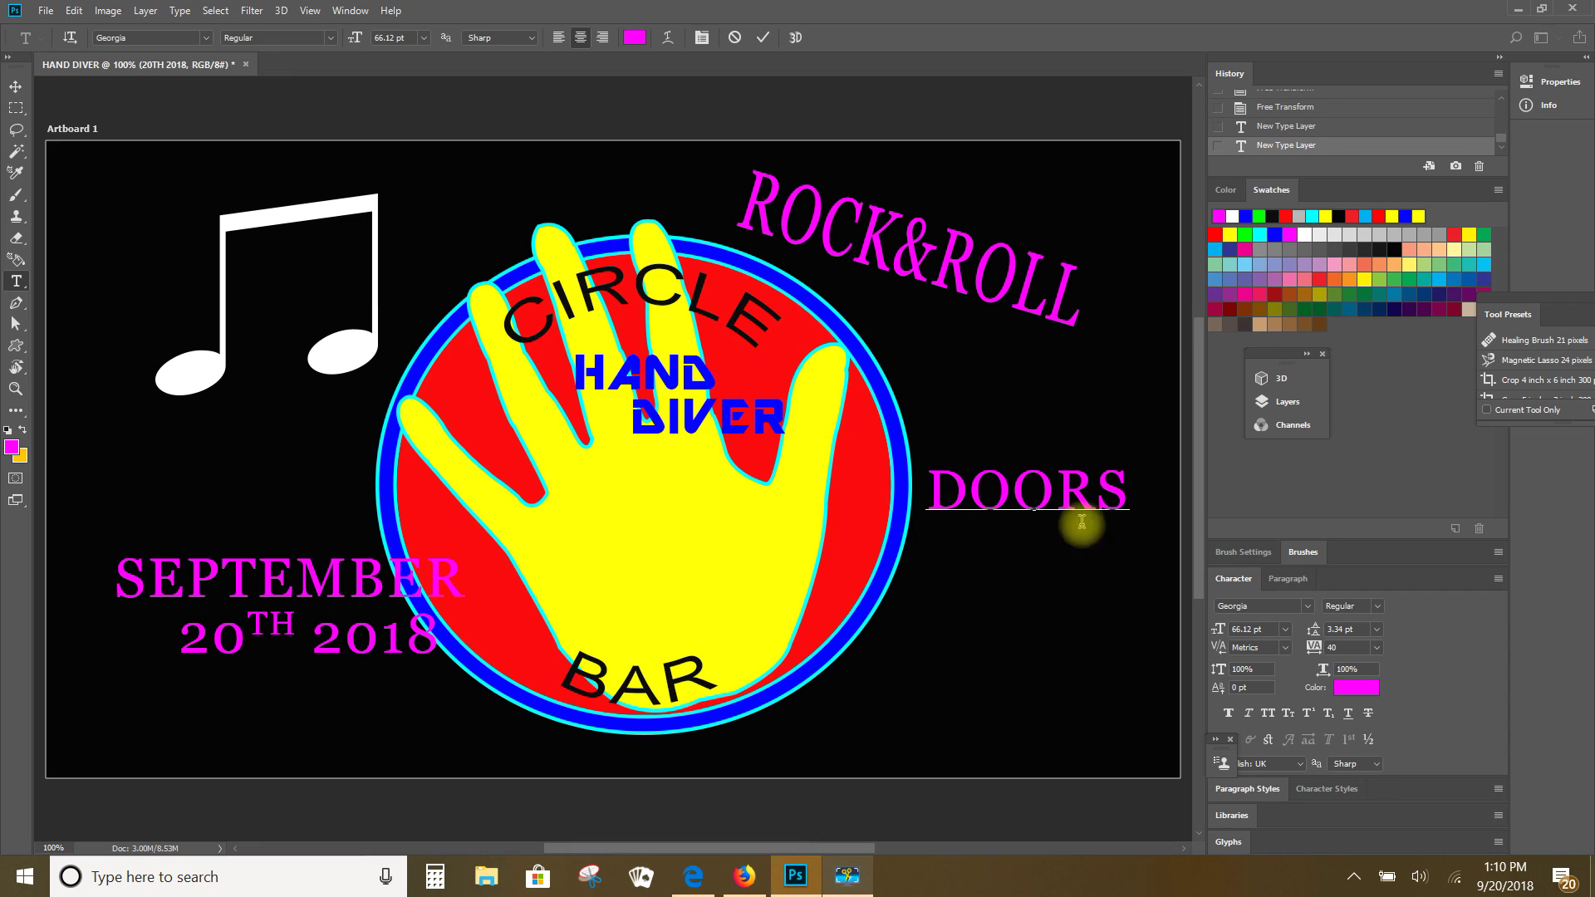
Rotate DOORS about 16.3° clockwise and apply the transformation.
{"action": "key", "text": "ctrl+Return"}
{"action": "key", "text": "ctrl+t"}
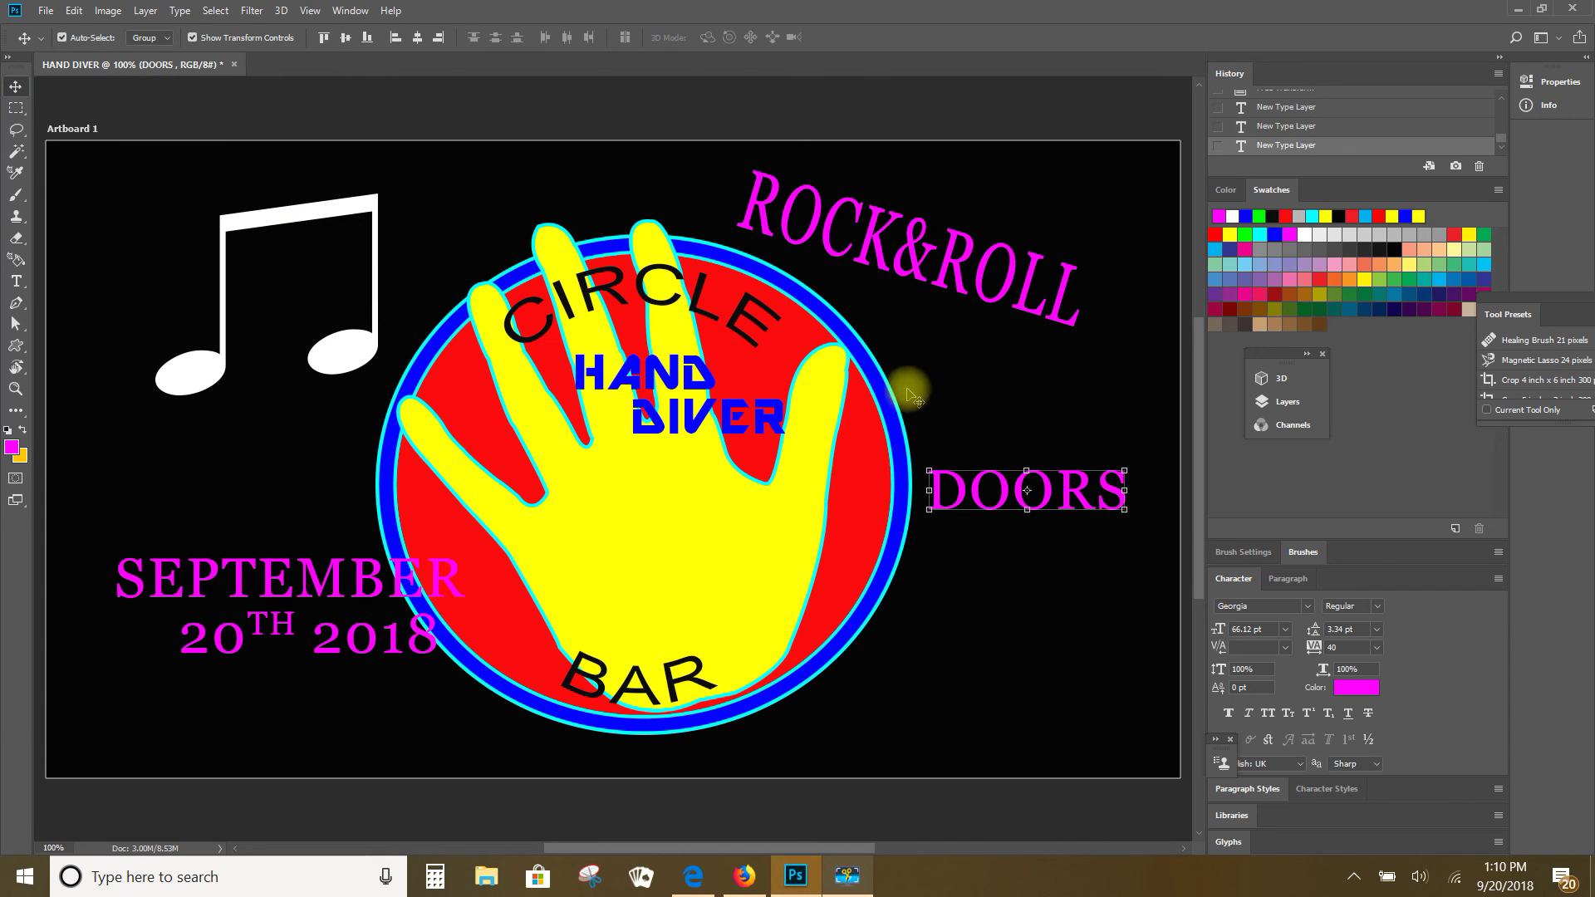
{"action": "mouse_move", "coordinate": [924, 452]}
{"action": "left_mouse_down"}
{"action": "mouse_move", "coordinate": [929, 428]}
{"action": "mouse_move", "coordinate": [934, 448]}
{"action": "left_mouse_up"}
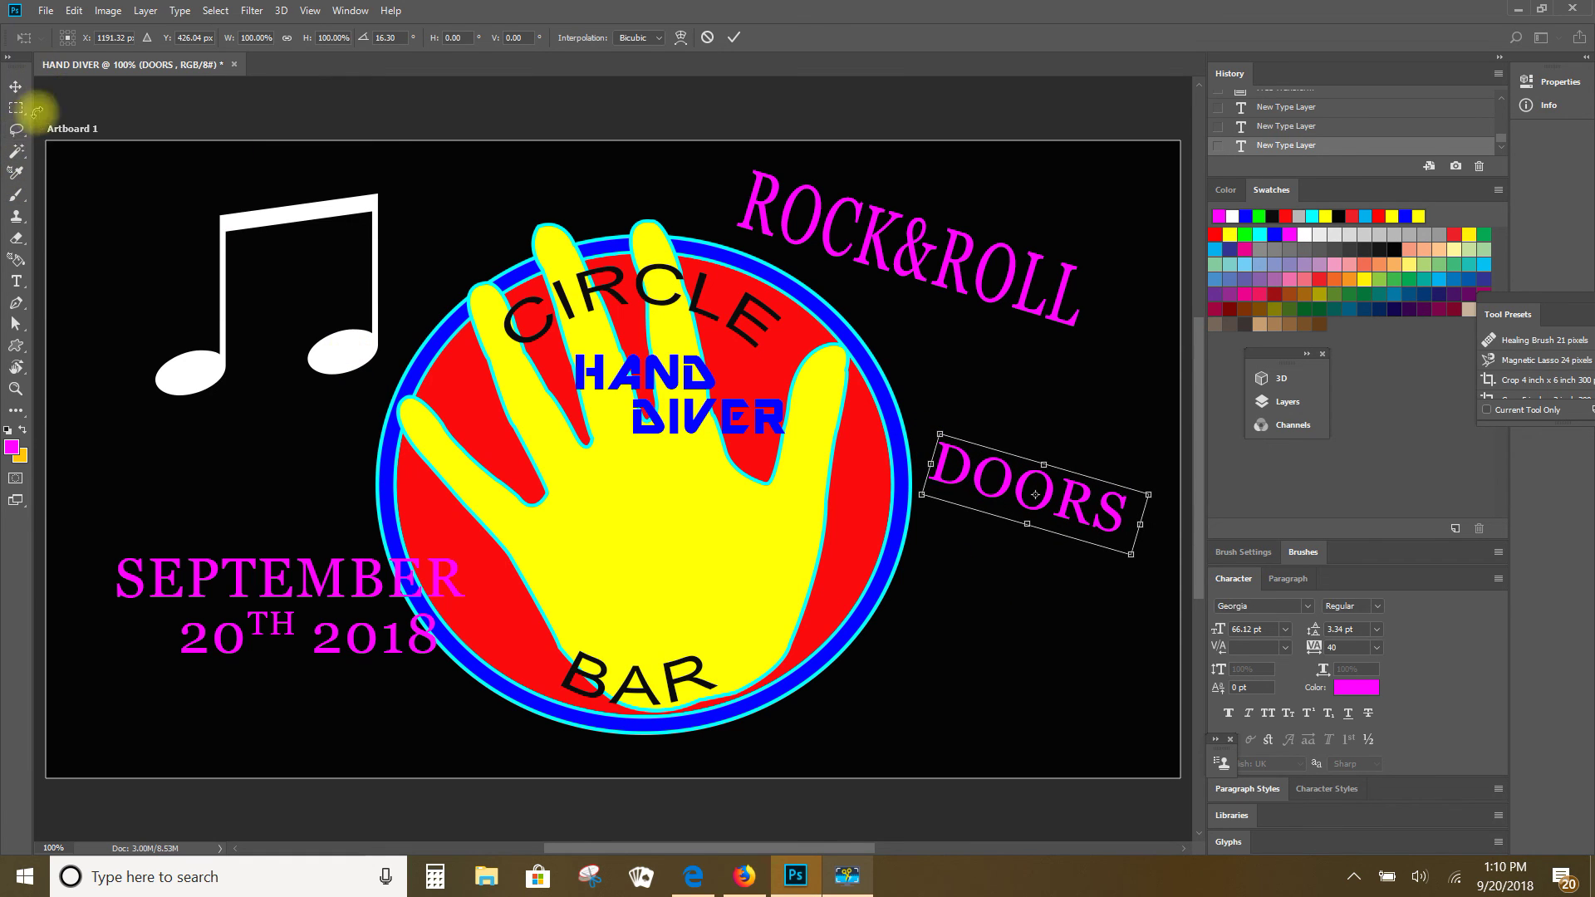
{"action": "left_click", "coordinate": [16, 282]}
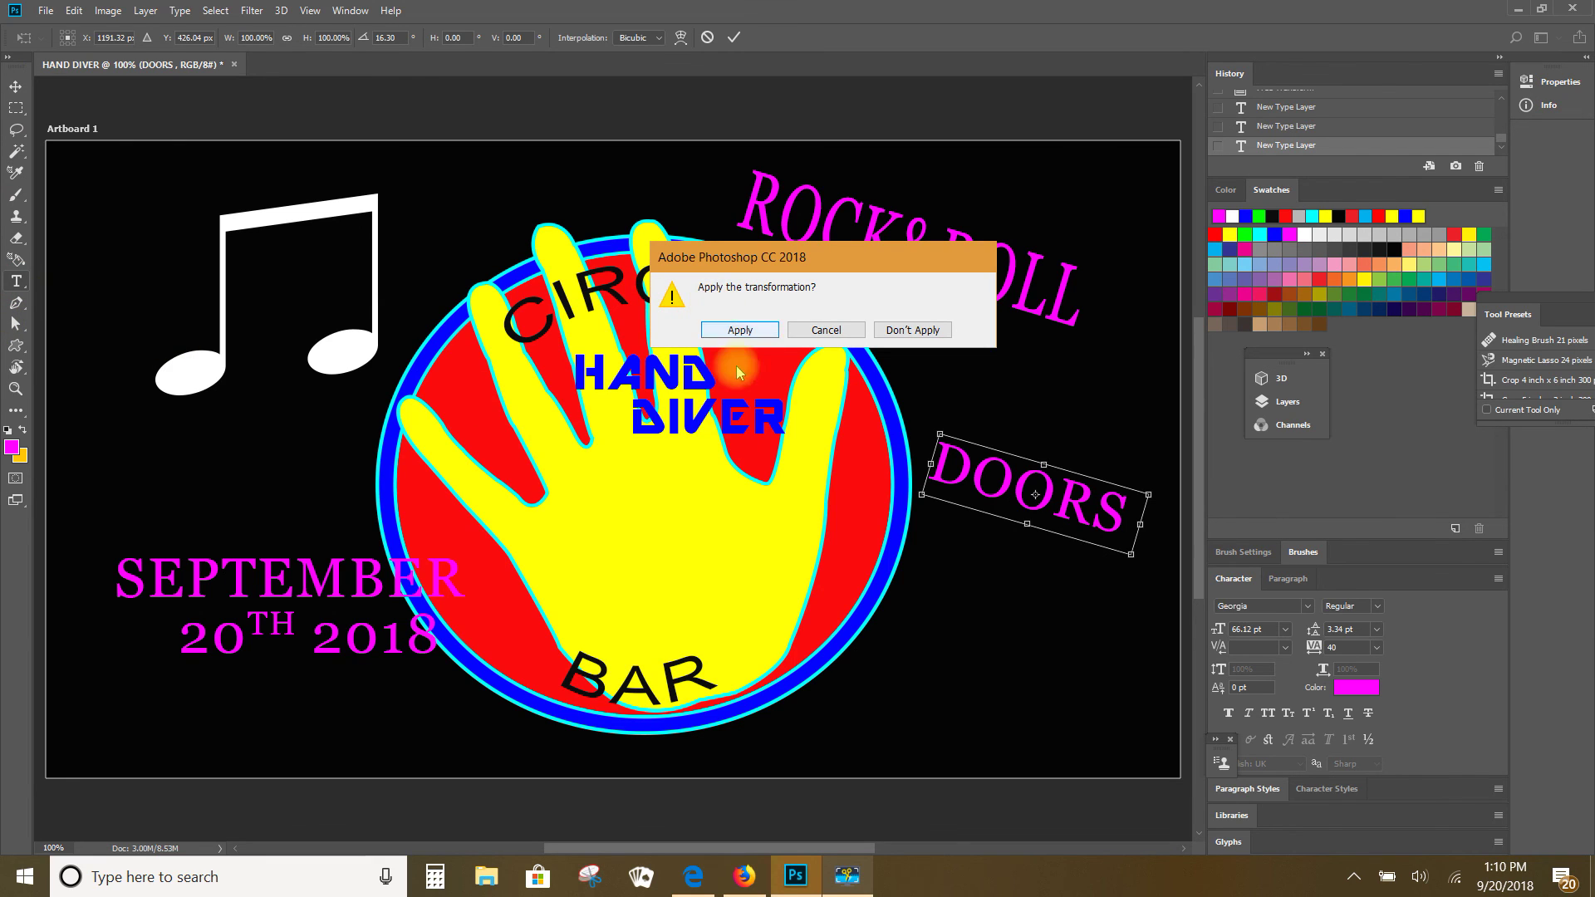
{"action": "left_click", "coordinate": [739, 331]}
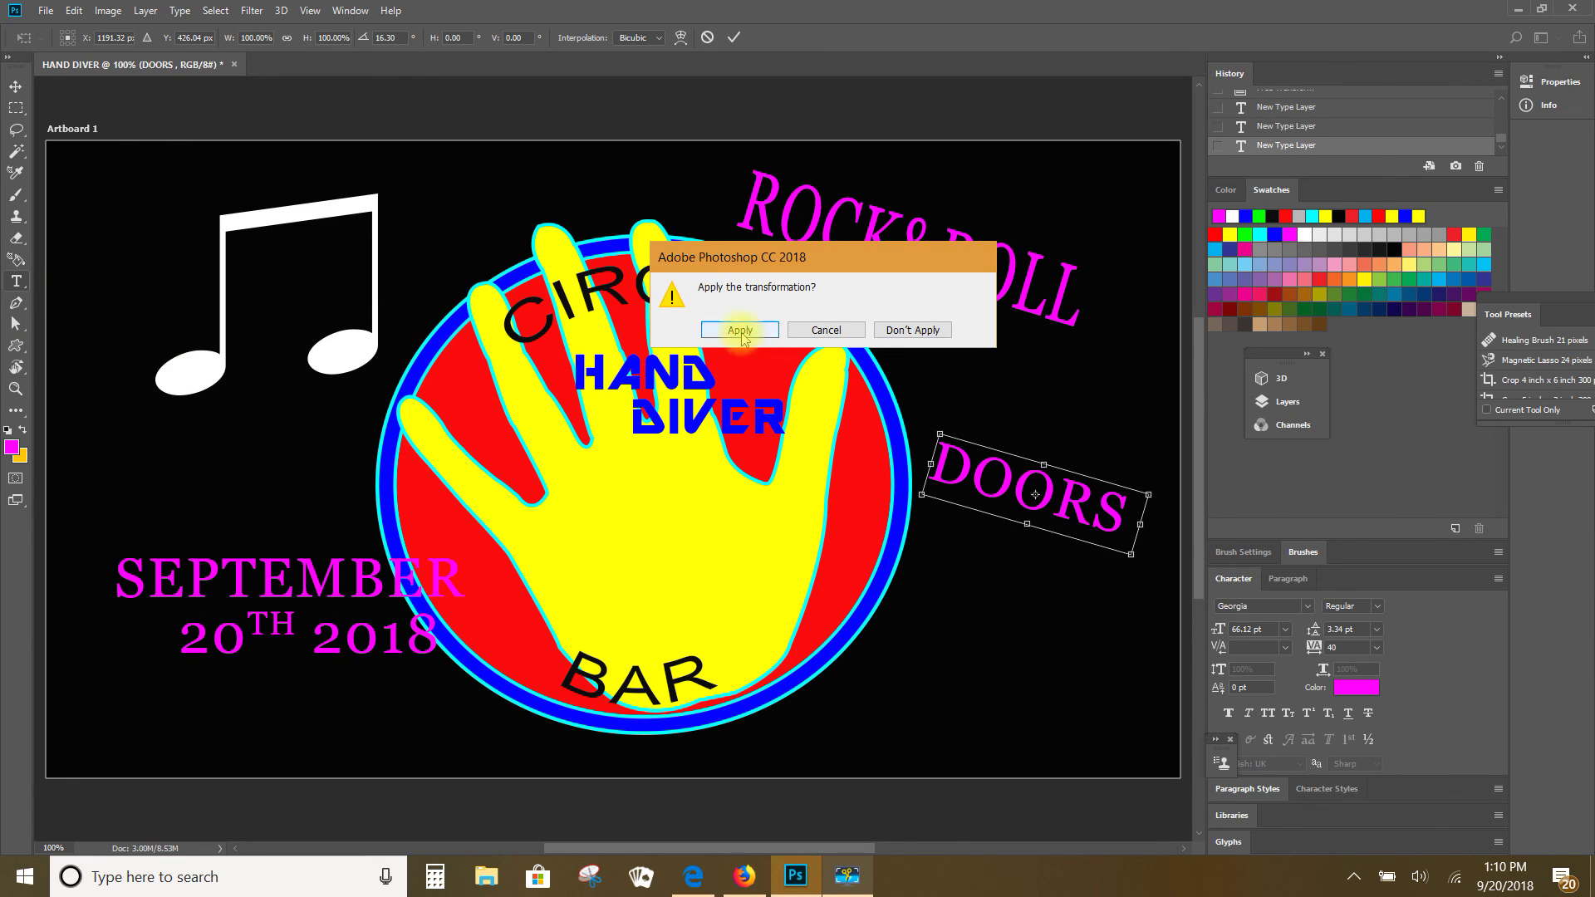
Add the text TRIBUTE as a separate magenta Georgia layer at 66.12 pt just below DOORS.
{"action": "left_click", "coordinate": [997, 571]}
{"action": "type", "text": "TRI"}
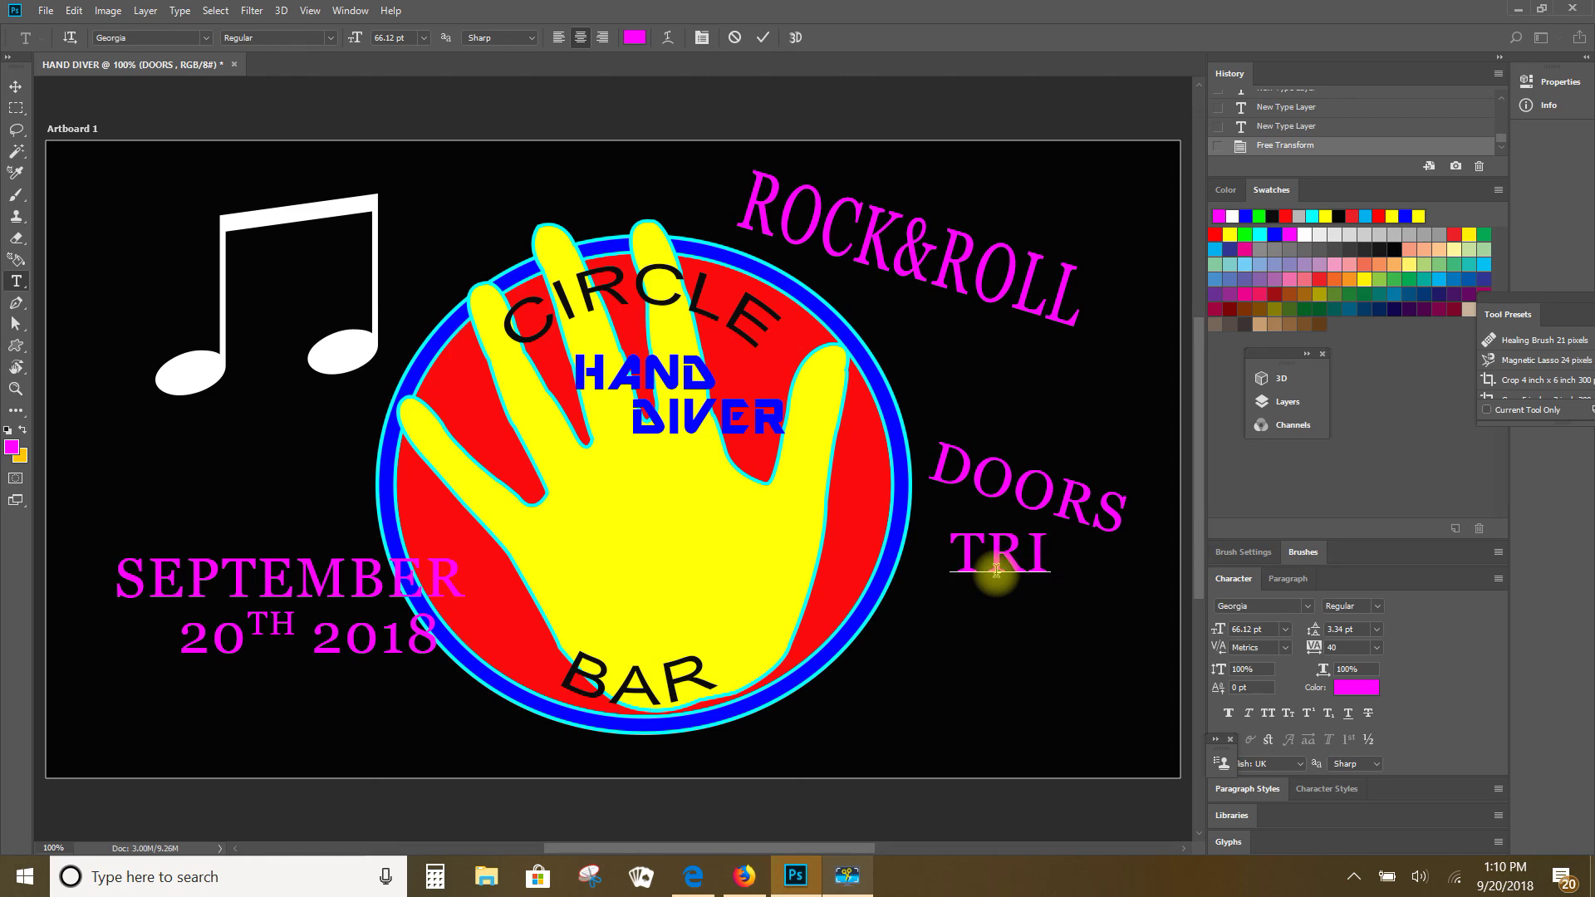
{"action": "type", "text": "BUTE"}
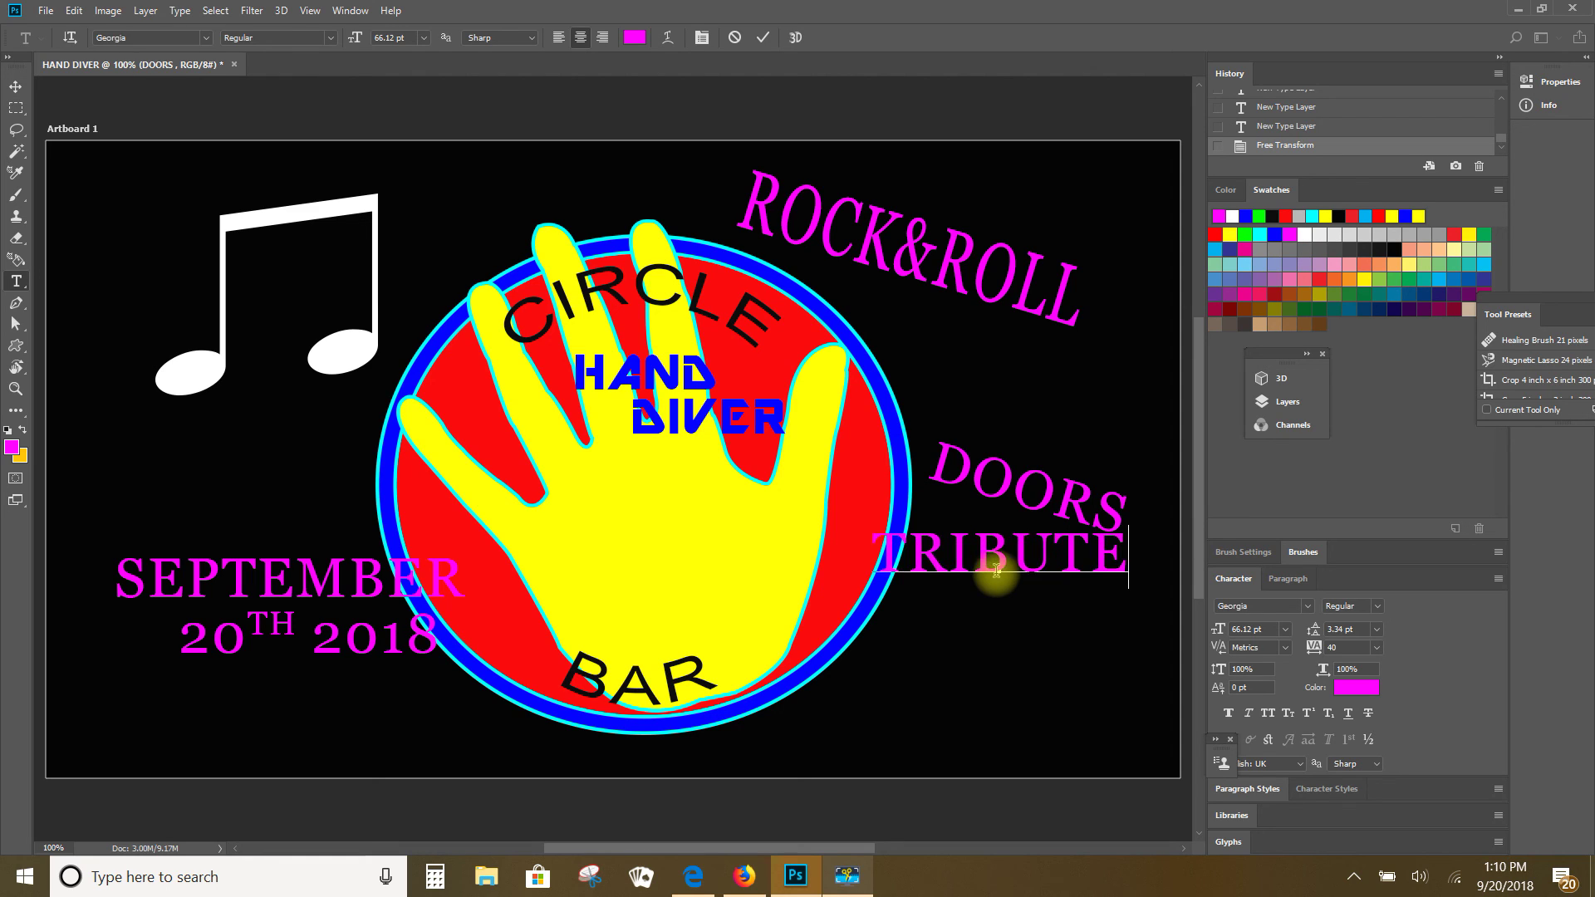
Rotate TRIBUTE about 17.1° clockwise and move it right and slightly down to line up beneath DOORS.
{"action": "left_click", "coordinate": [15, 85]}
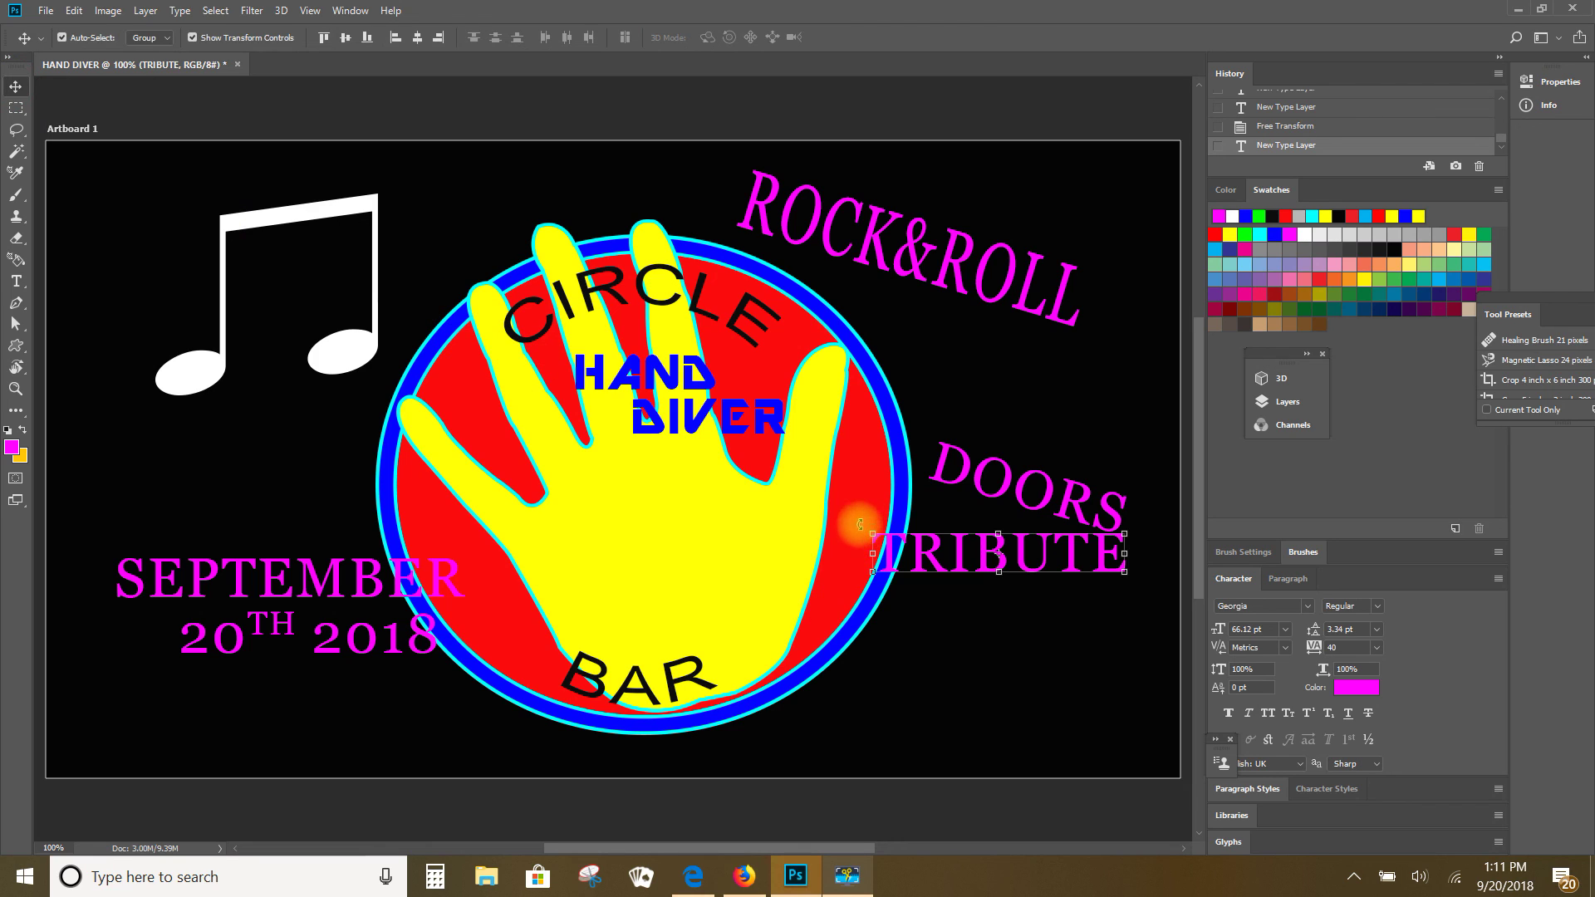
{"action": "left_click_drag", "start_coordinate": [860, 522], "coordinate": [885, 488]}
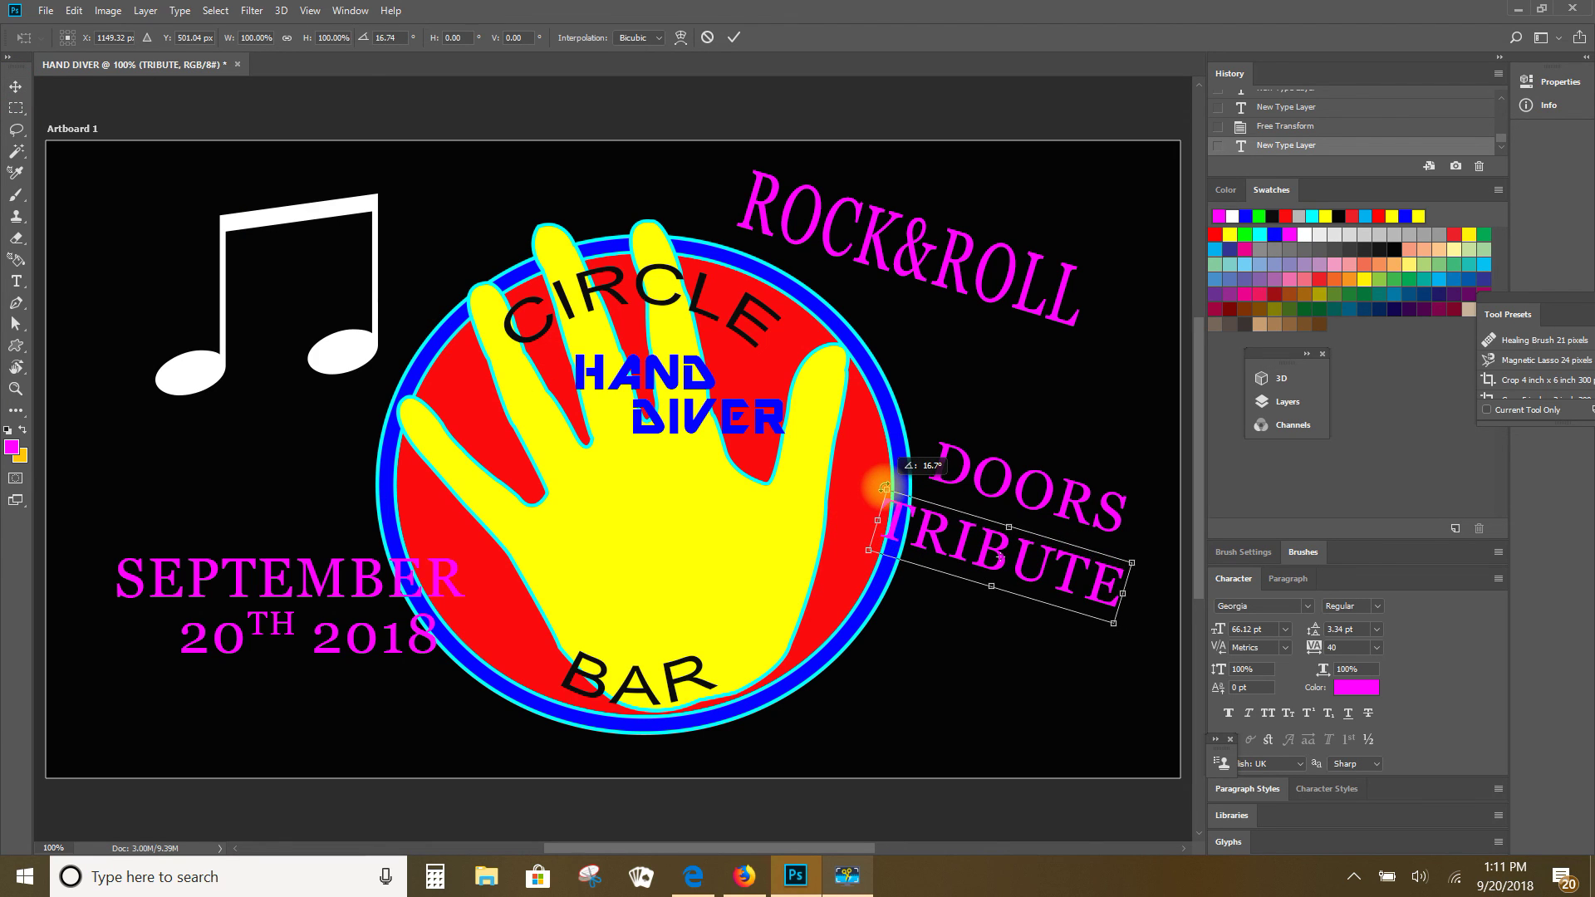
{"action": "left_click_drag", "start_coordinate": [1012, 542], "coordinate": [1046, 559]}
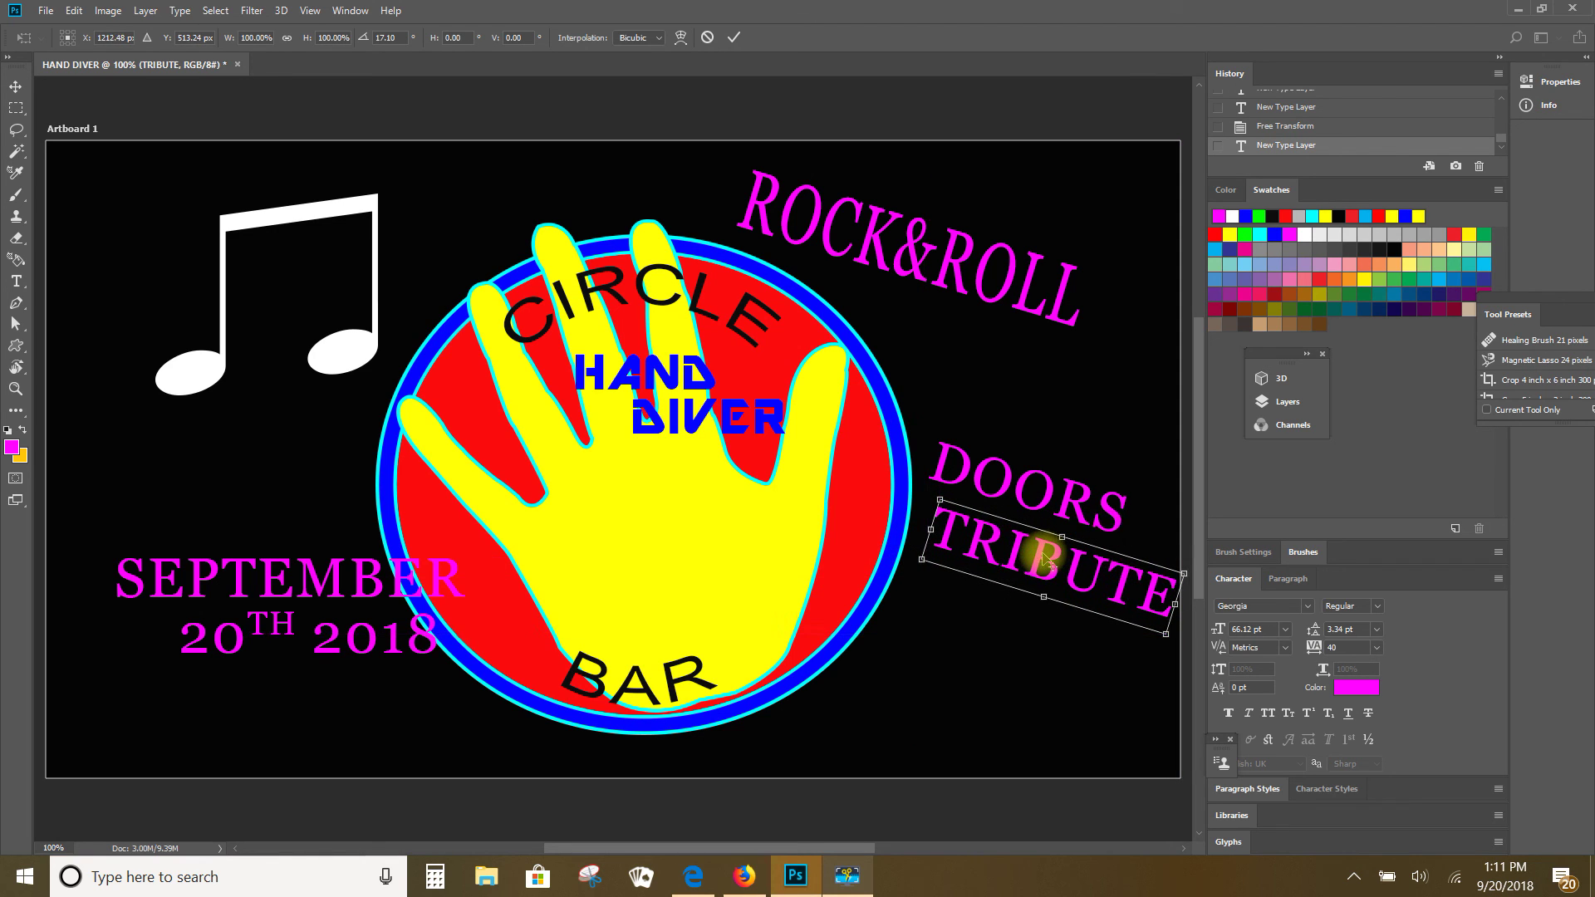